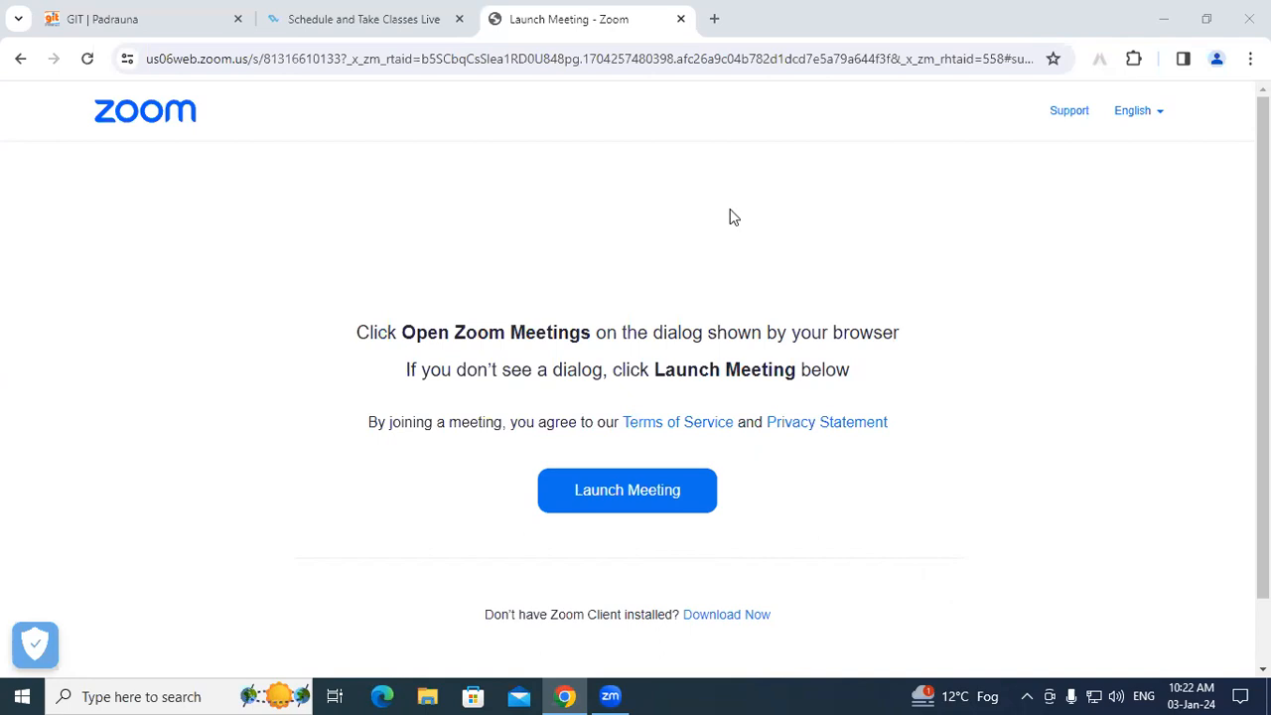
Step: Briefly open and close File Explorer, then browse the Start menu's Microsoft Office 2013 group
key(super+e)
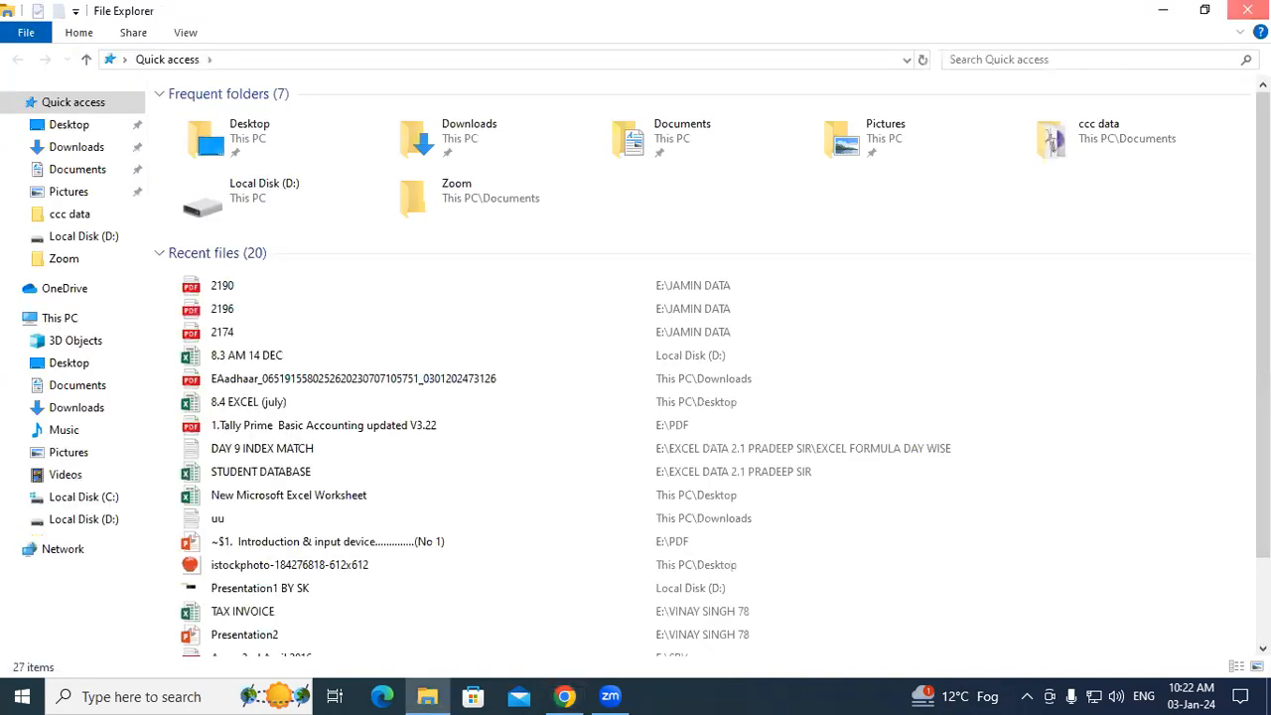
click(1248, 12)
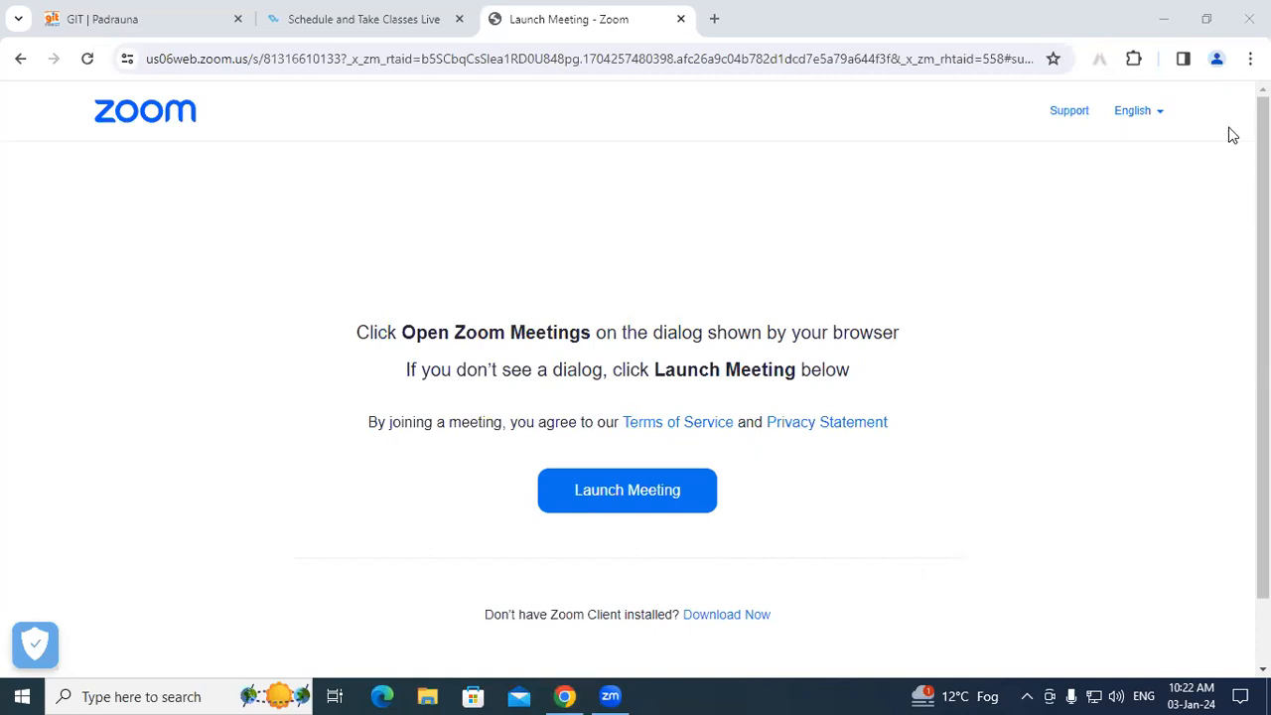
click(20, 695)
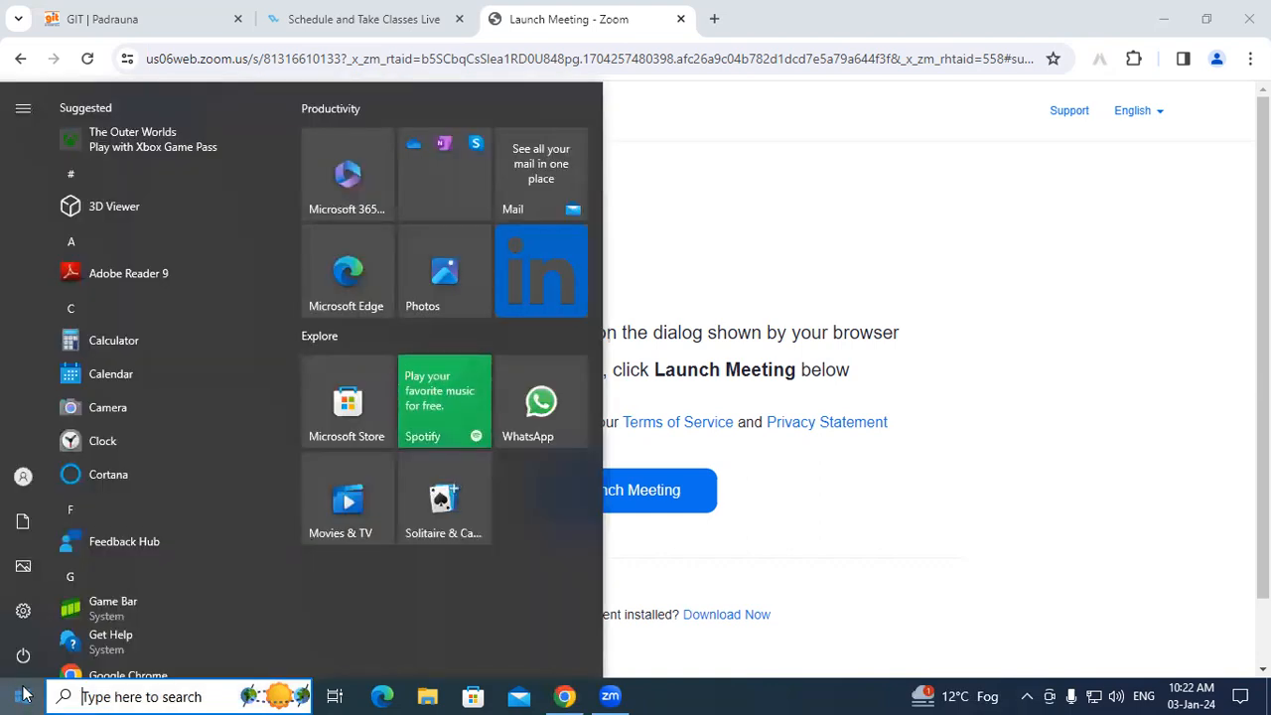
scroll(147, 531, down, 5)
scroll(147, 529, down, 4)
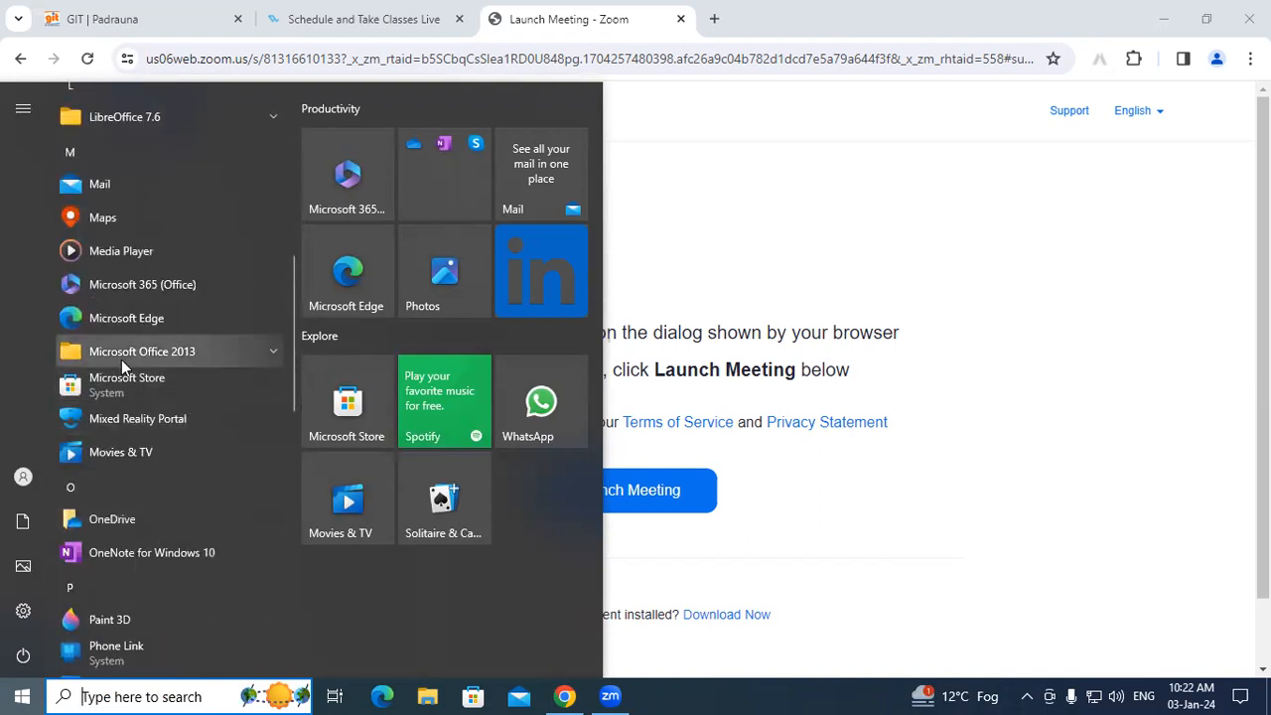
click(266, 350)
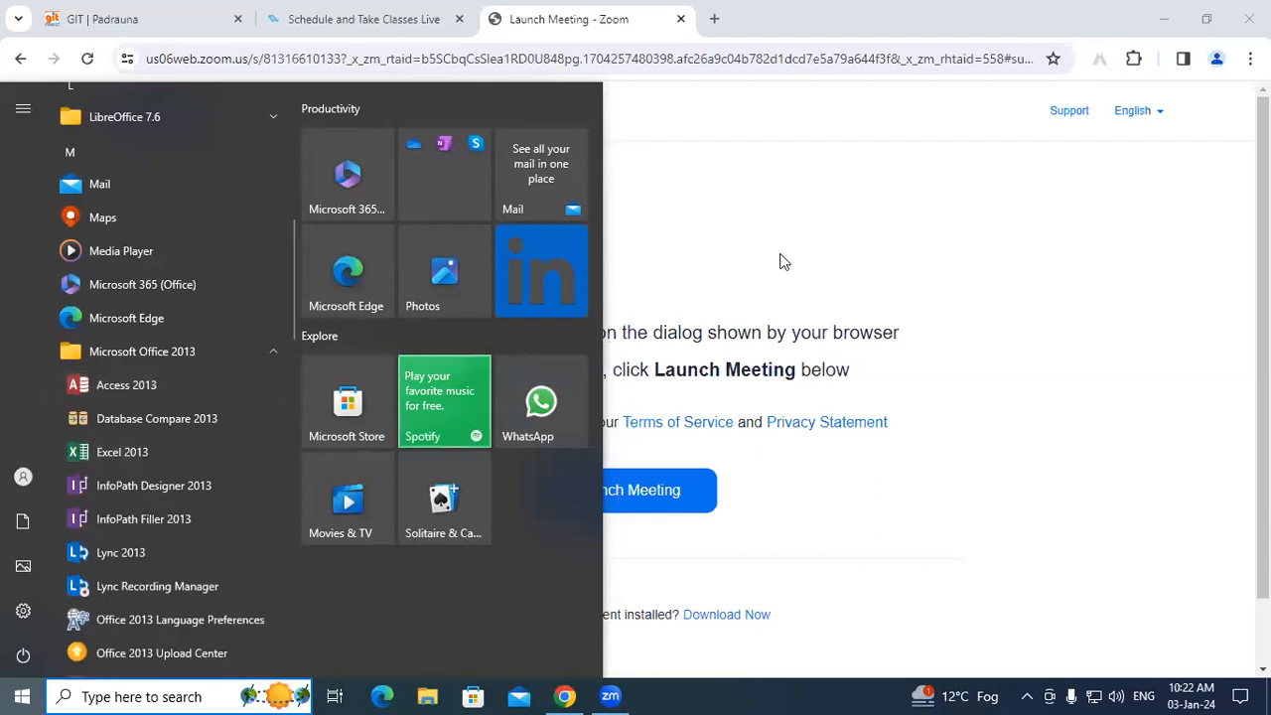
click(830, 234)
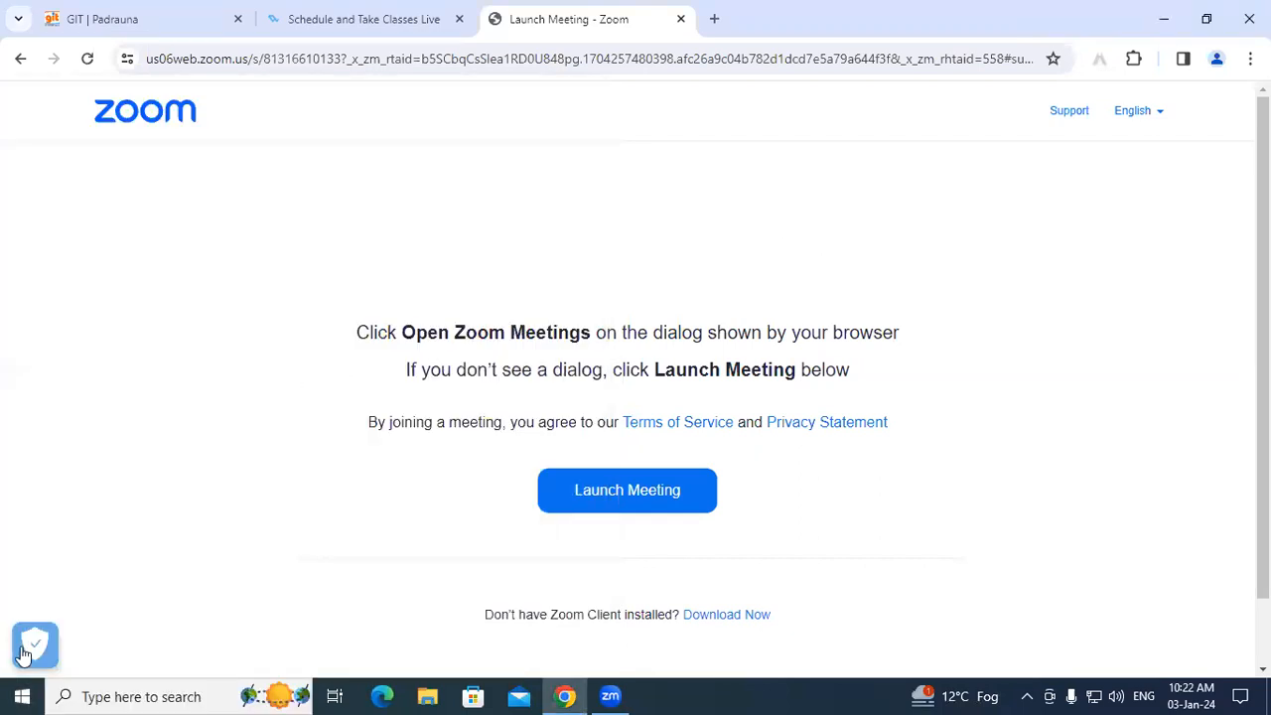
click(22, 696)
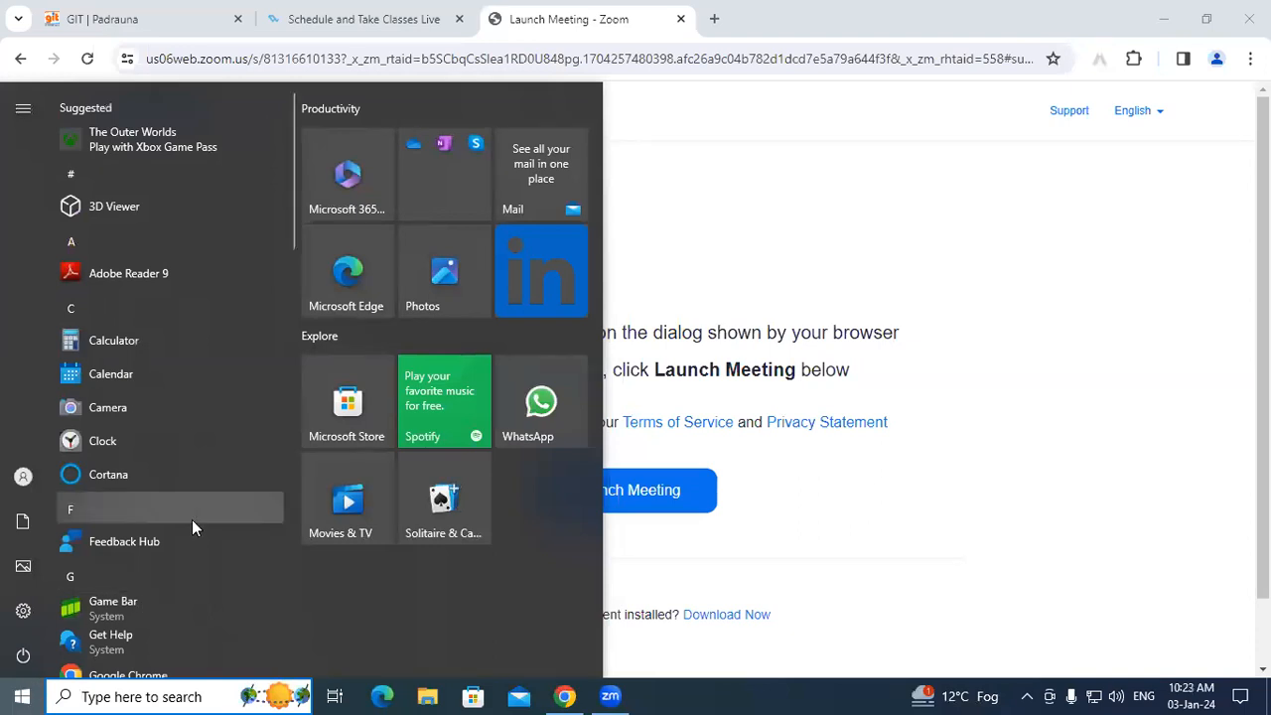
scroll(193, 524, down, 3)
scroll(191, 520, down, 6)
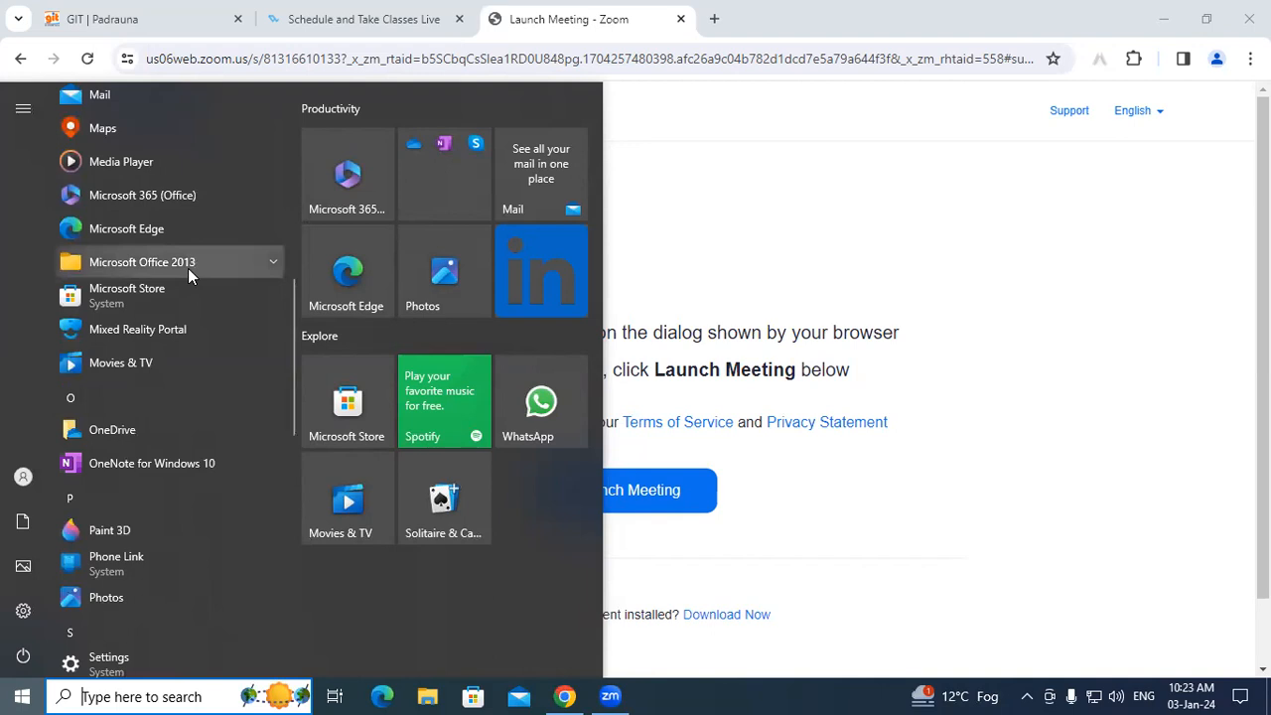
click(692, 249)
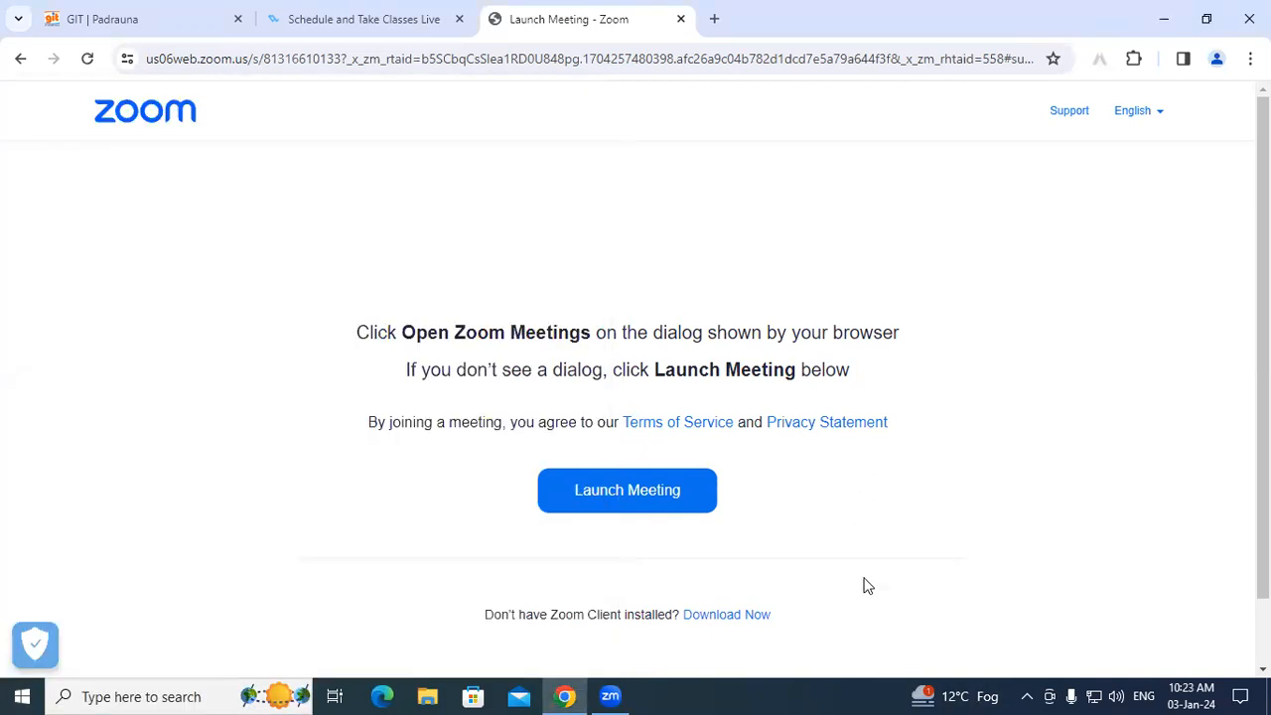
Step: Handwrite 2007, 2010, 13, 16, 19, 21 and 365 in green ink across the page
mouse_move(332, 195)
mouse_down()
mouse_move(397, 165)
mouse_move(426, 235)
mouse_move(469, 207)
mouse_move(475, 167)
mouse_move(498, 177)
mouse_up()
mouse_move(484, 280)
mouse_down()
mouse_move(536, 240)
mouse_move(542, 260)
mouse_move(572, 199)
mouse_move(562, 234)
mouse_up()
mouse_move(566, 281)
mouse_down()
mouse_move(570, 304)
mouse_move(587, 285)
mouse_move(578, 301)
mouse_up()
drag(656, 233, 682, 268)
mouse_move(698, 221)
mouse_down()
mouse_move(703, 248)
mouse_move(746, 252)
mouse_up()
mouse_move(762, 195)
mouse_down()
mouse_move(781, 226)
mouse_move(789, 200)
mouse_move(796, 223)
mouse_move(831, 216)
mouse_up()
mouse_move(849, 156)
mouse_down()
mouse_move(857, 145)
mouse_move(866, 177)
mouse_move(878, 175)
mouse_up()
mouse_move(876, 267)
mouse_down()
mouse_move(893, 256)
mouse_move(880, 274)
mouse_up()
mouse_move(910, 226)
mouse_down()
mouse_move(925, 256)
mouse_move(910, 262)
mouse_move(943, 236)
mouse_move(917, 260)
mouse_move(953, 255)
mouse_up()
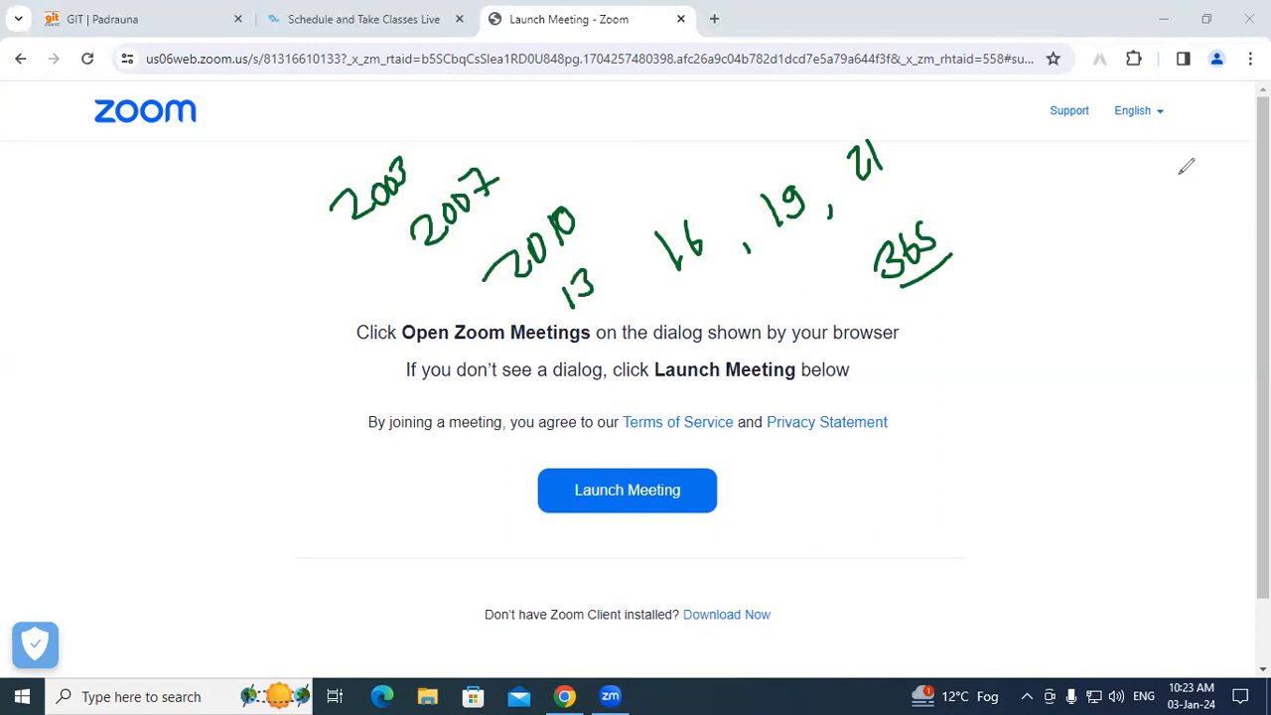
Step: Mark 2007 and circle 13 in ink, then stop annotating and reopen the Start menu
drag(497, 207, 474, 237)
drag(553, 282, 571, 268)
drag(579, 313, 588, 309)
mouse_move(574, 316)
mouse_down()
mouse_move(603, 293)
mouse_move(596, 260)
mouse_move(548, 275)
mouse_move(537, 310)
mouse_move(566, 310)
mouse_up()
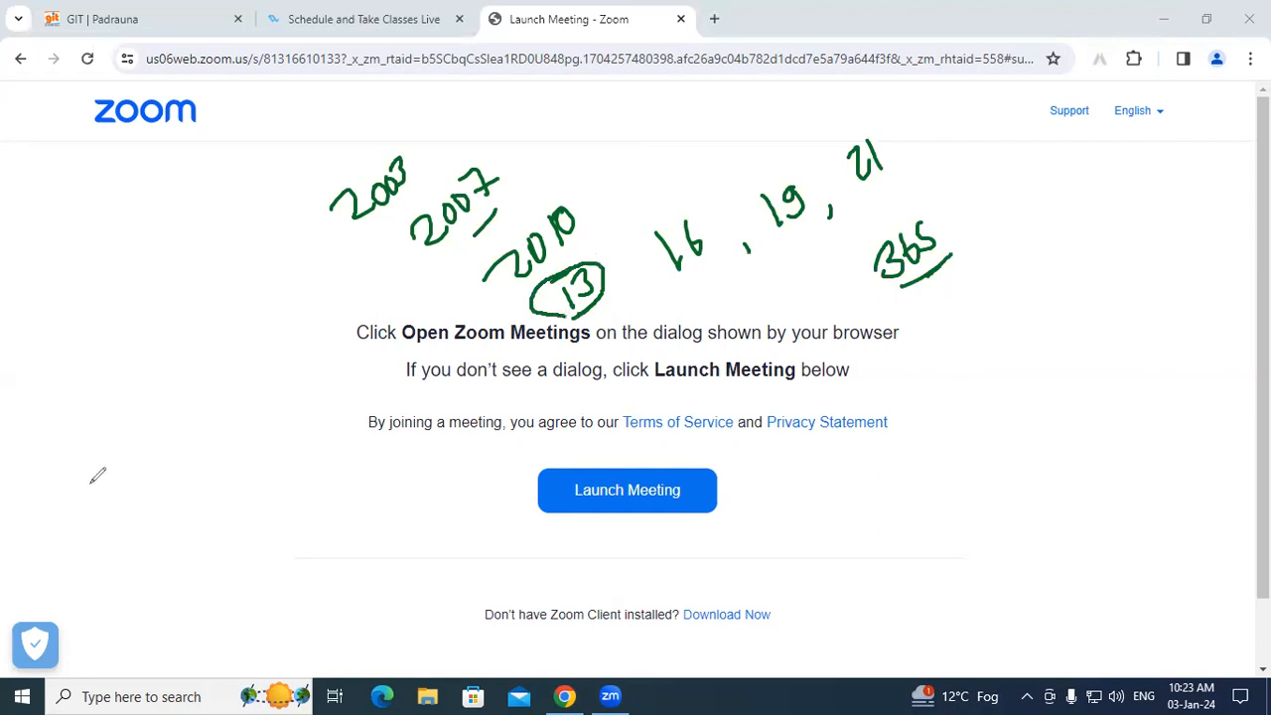
key(Escape)
click(24, 697)
Step: From the Start menu's Microsoft Office 2013 group, open the Excel 2013 shortcut's file location
scroll(150, 546, down, 3)
scroll(149, 542, down, 5)
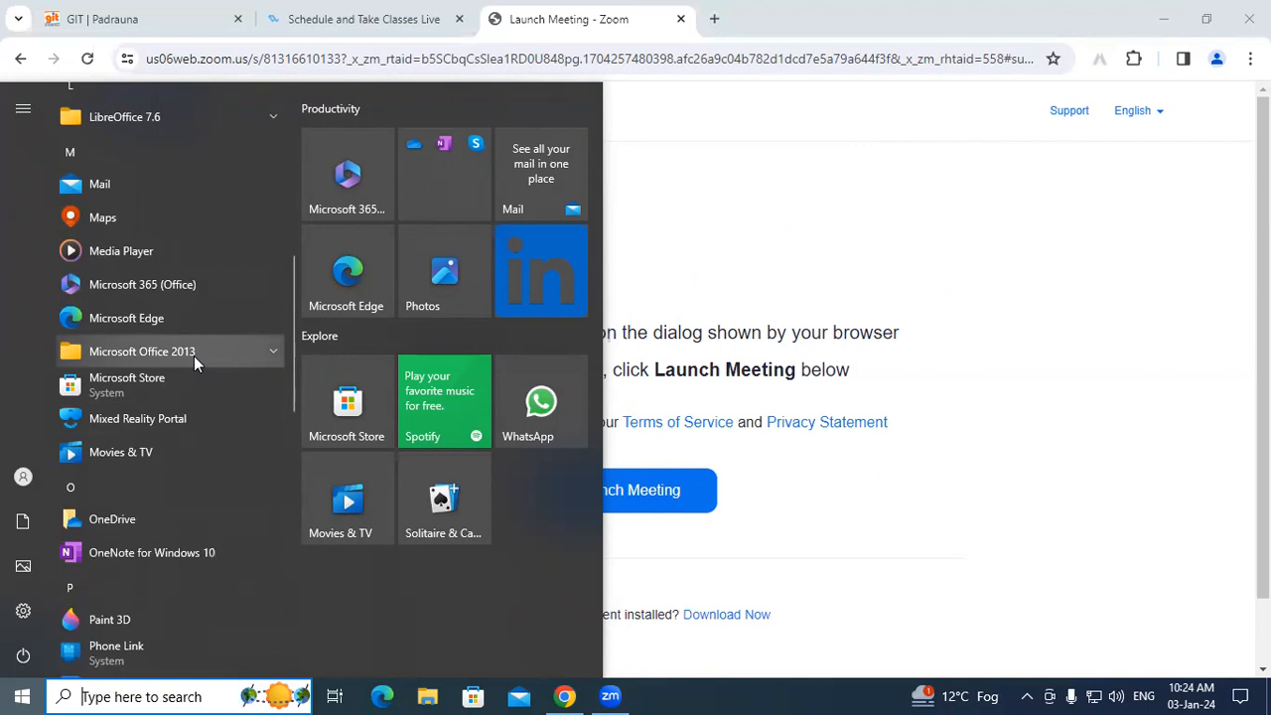
click(193, 355)
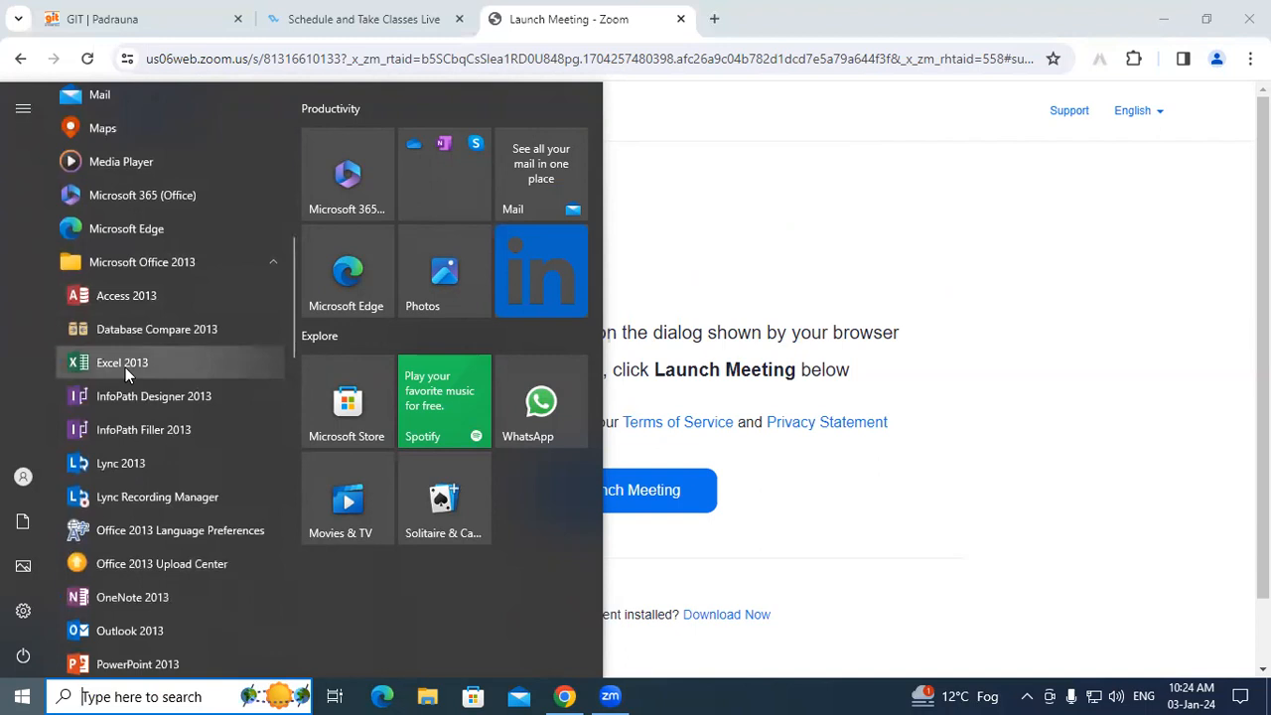
right_click(125, 367)
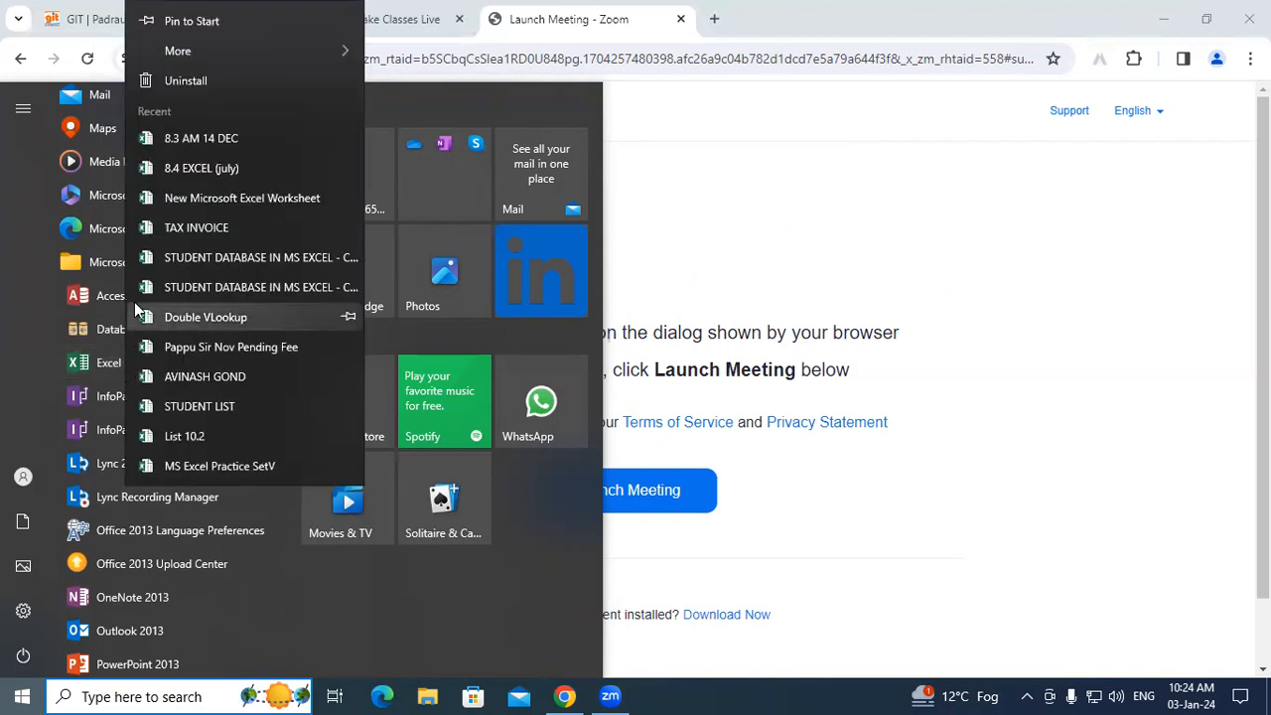
mouse_move(181, 55)
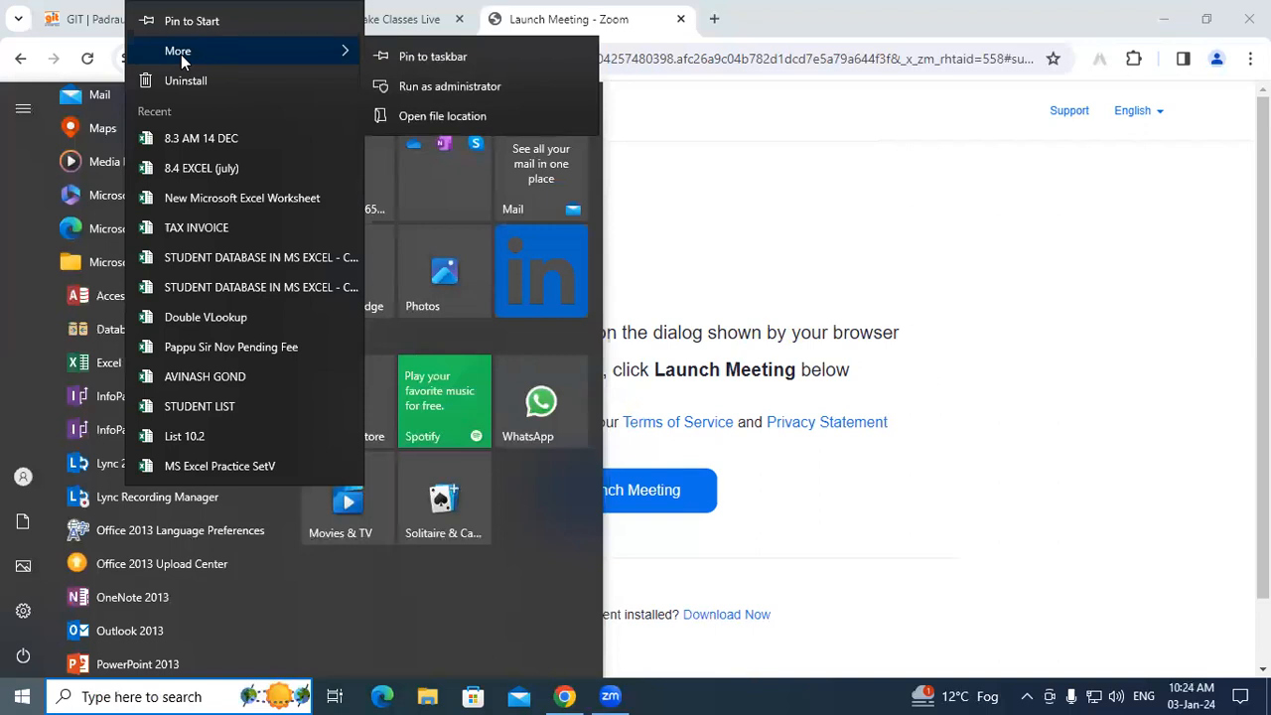
click(481, 115)
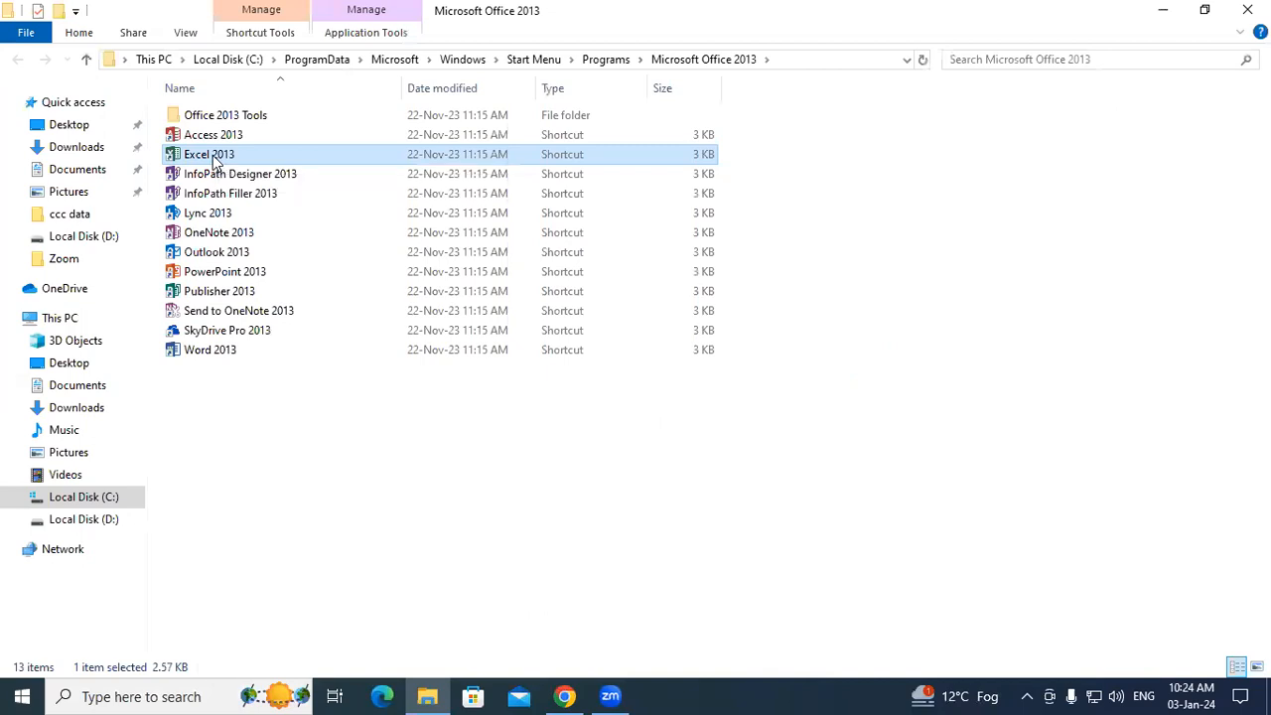
Step: Set the Excel 2013 shortcut key to Ctrl + Shift + X, applying it with administrator permission
right_click(213, 159)
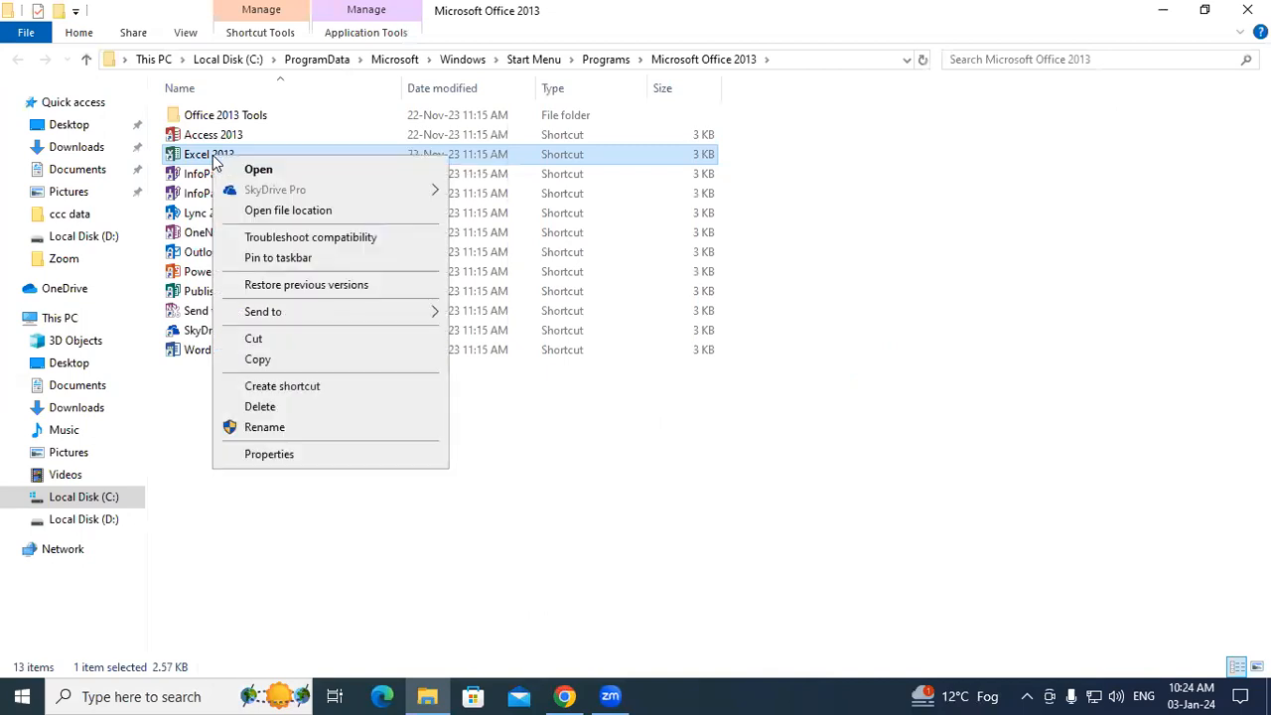
click(268, 455)
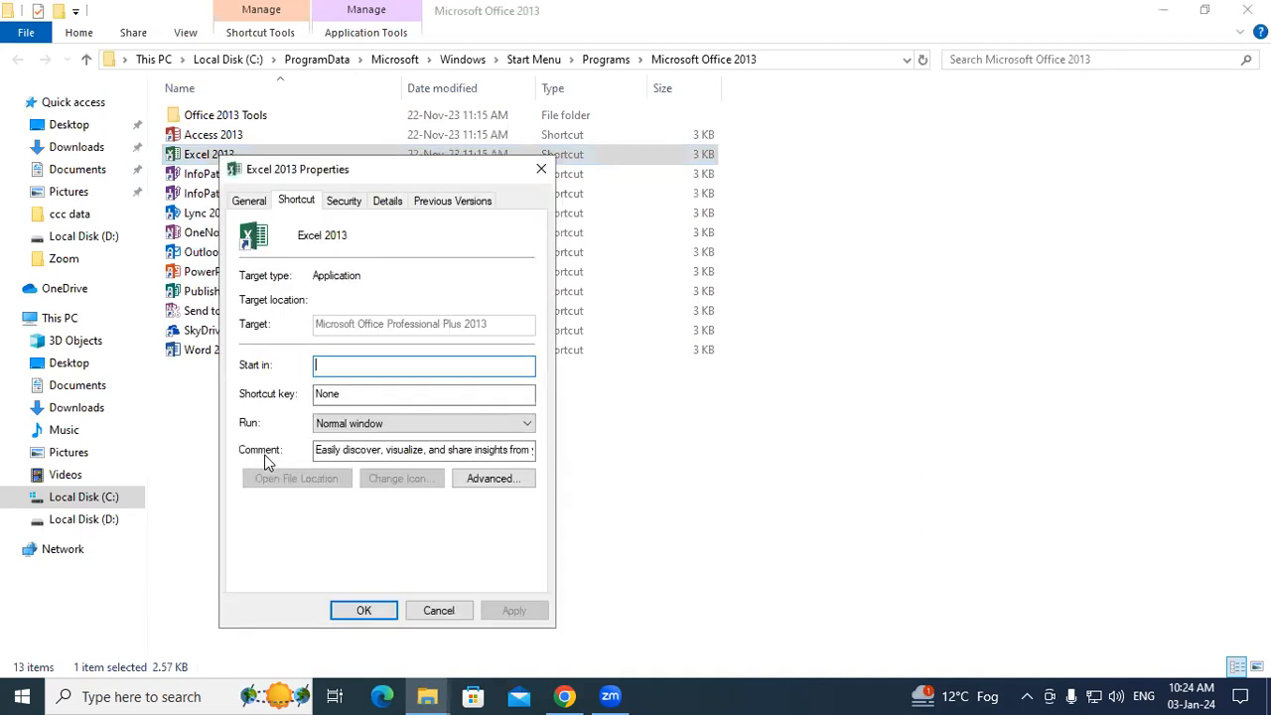
click(347, 399)
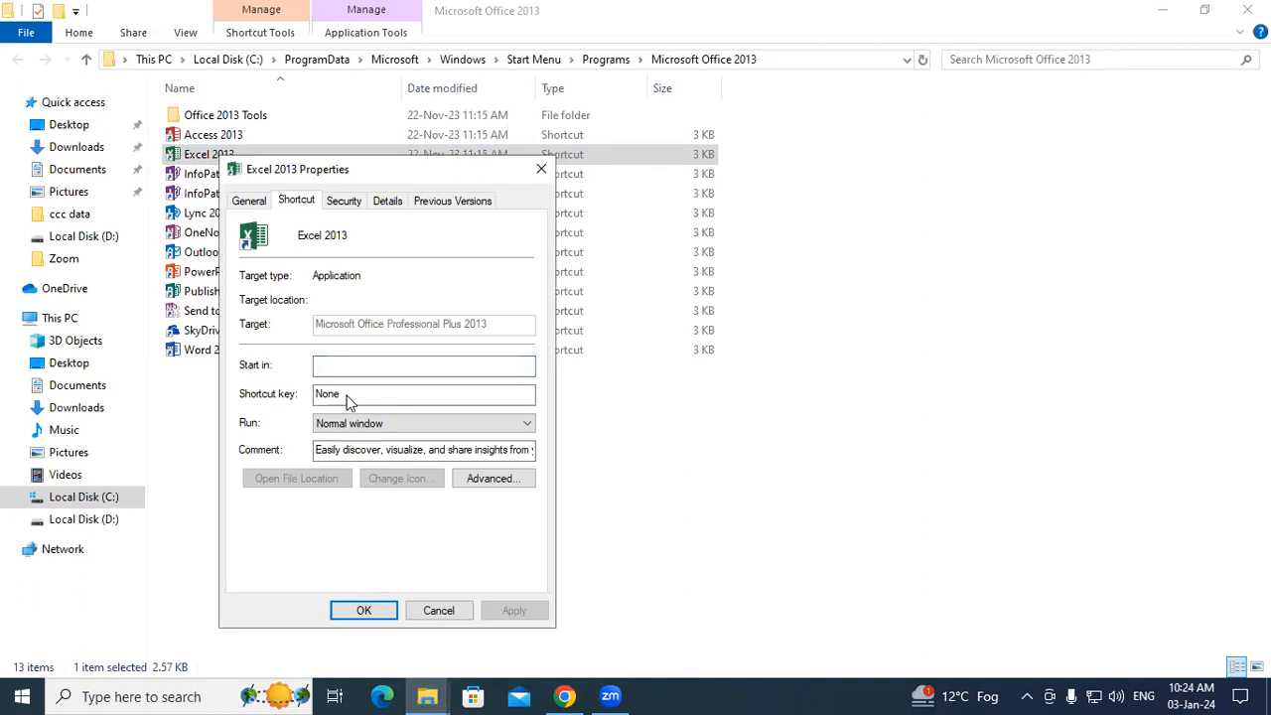
key(ctrl+alt)
key(ctrl+shift+x)
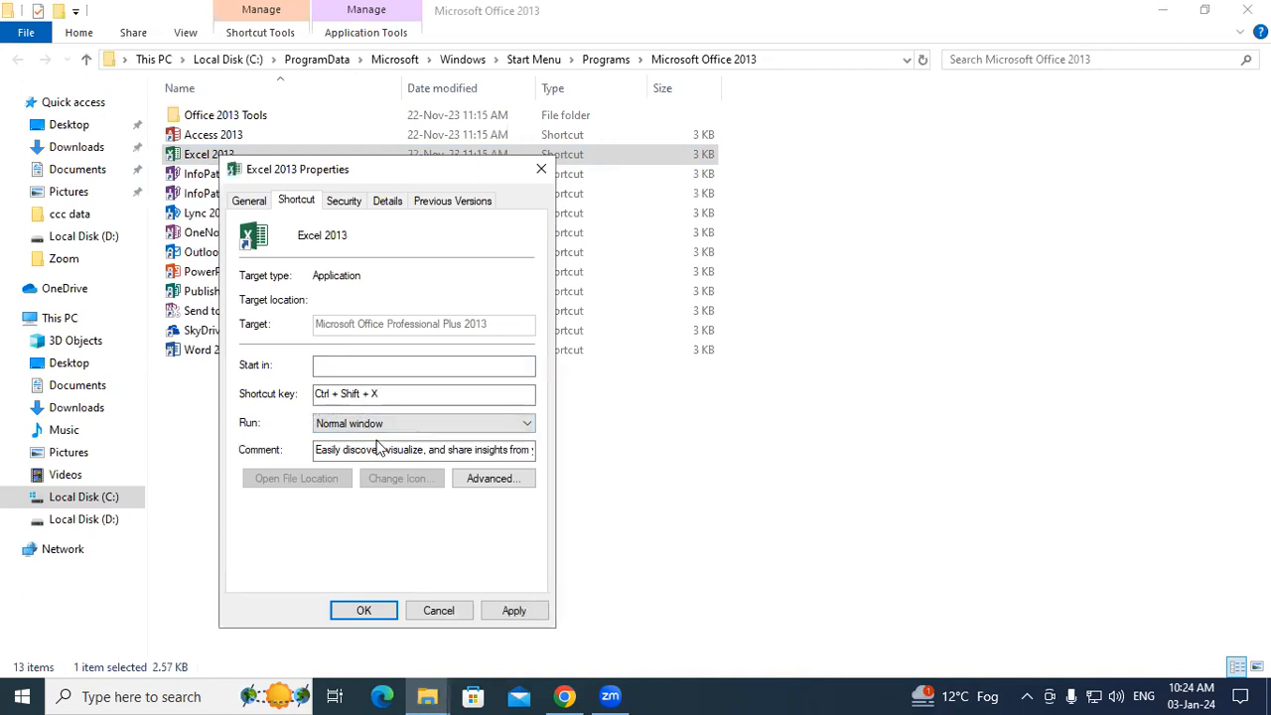
drag(427, 174, 321, 86)
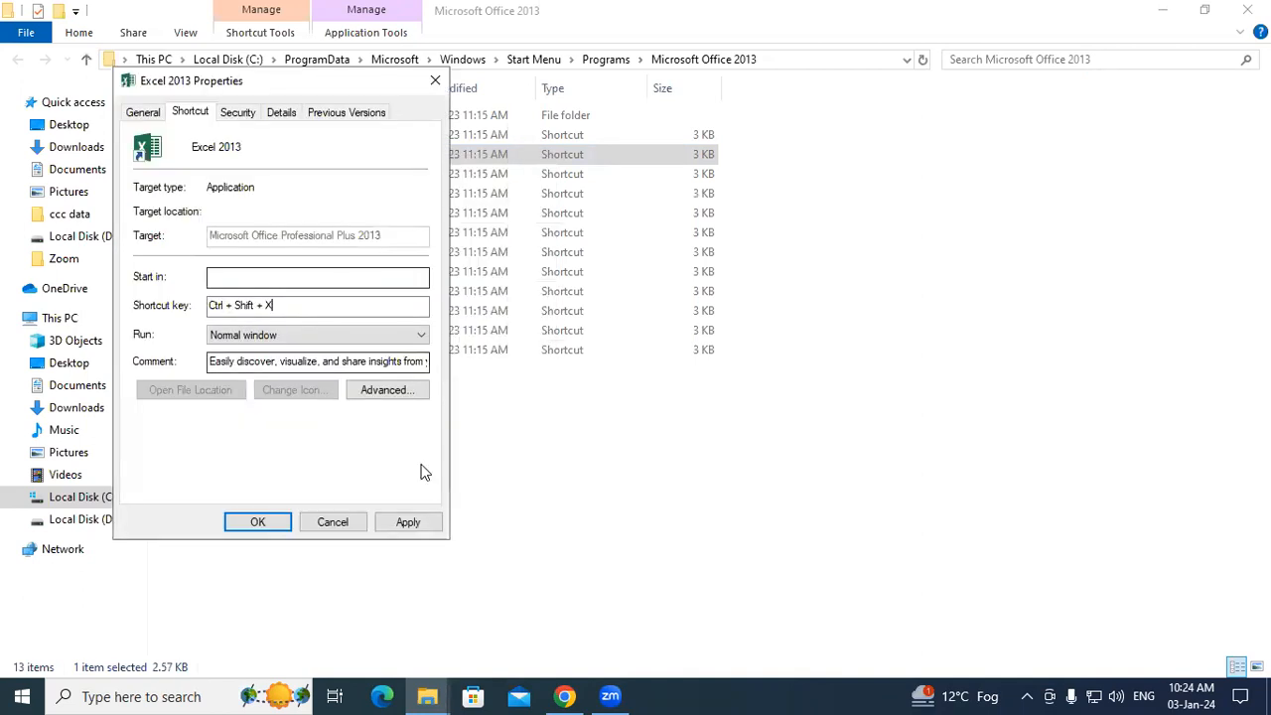
click(406, 526)
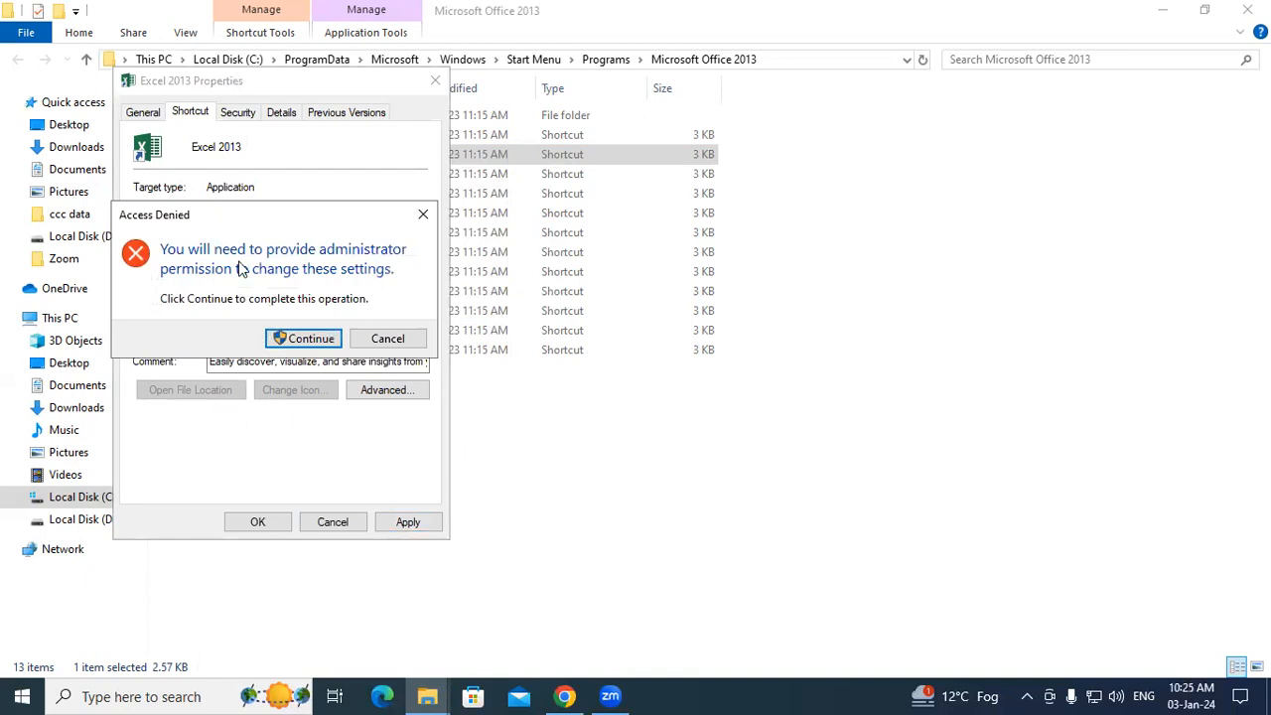
click(310, 339)
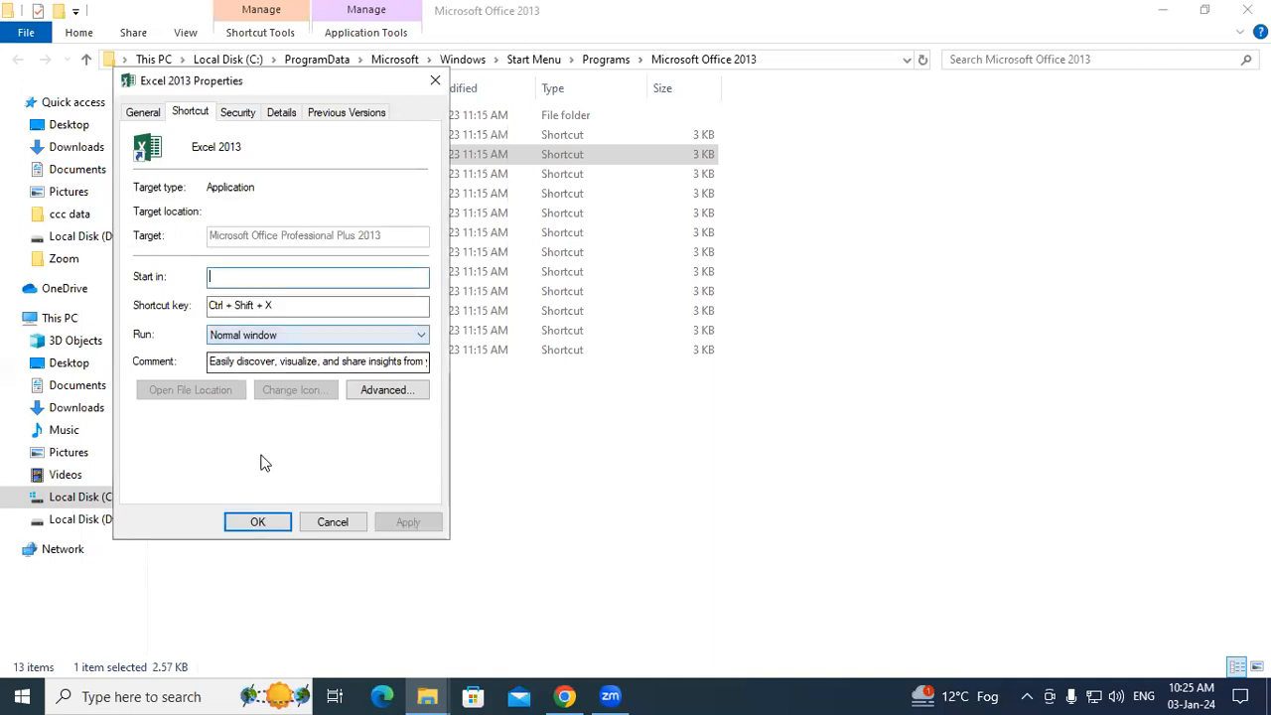
click(252, 523)
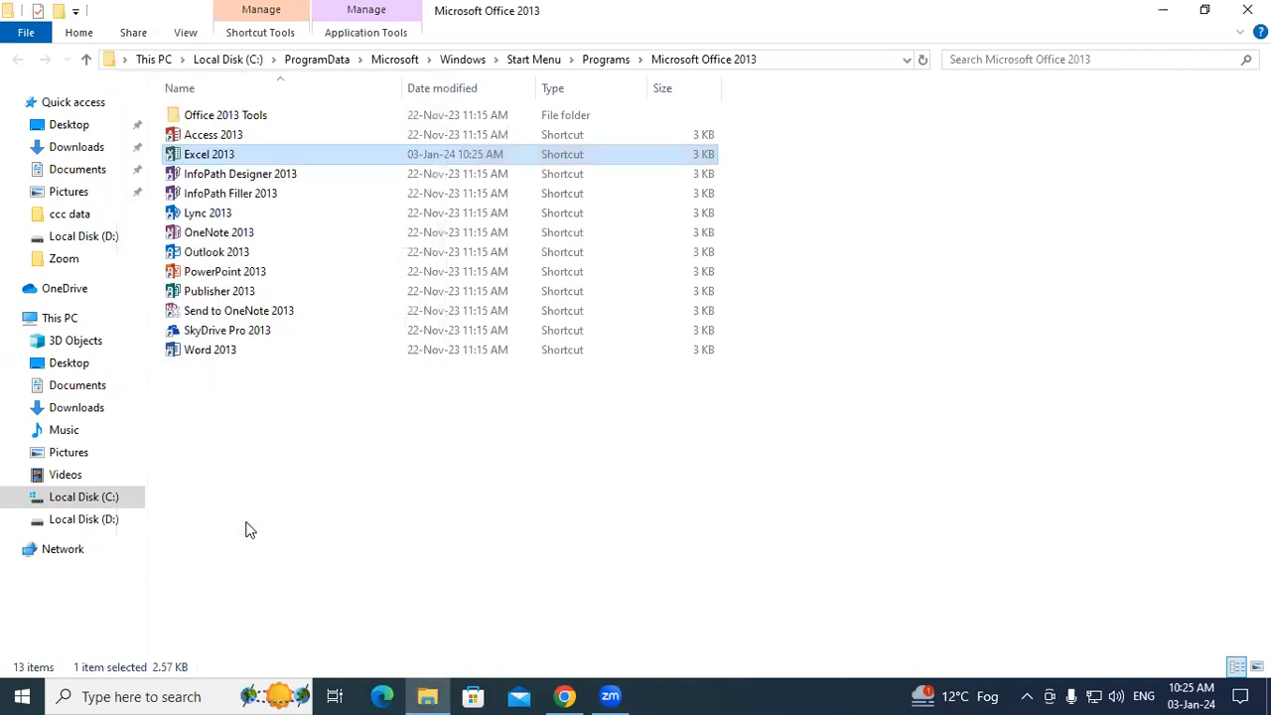
Step: Close File Explorer and minimize the Chrome browser to reveal the desktop
click(1247, 10)
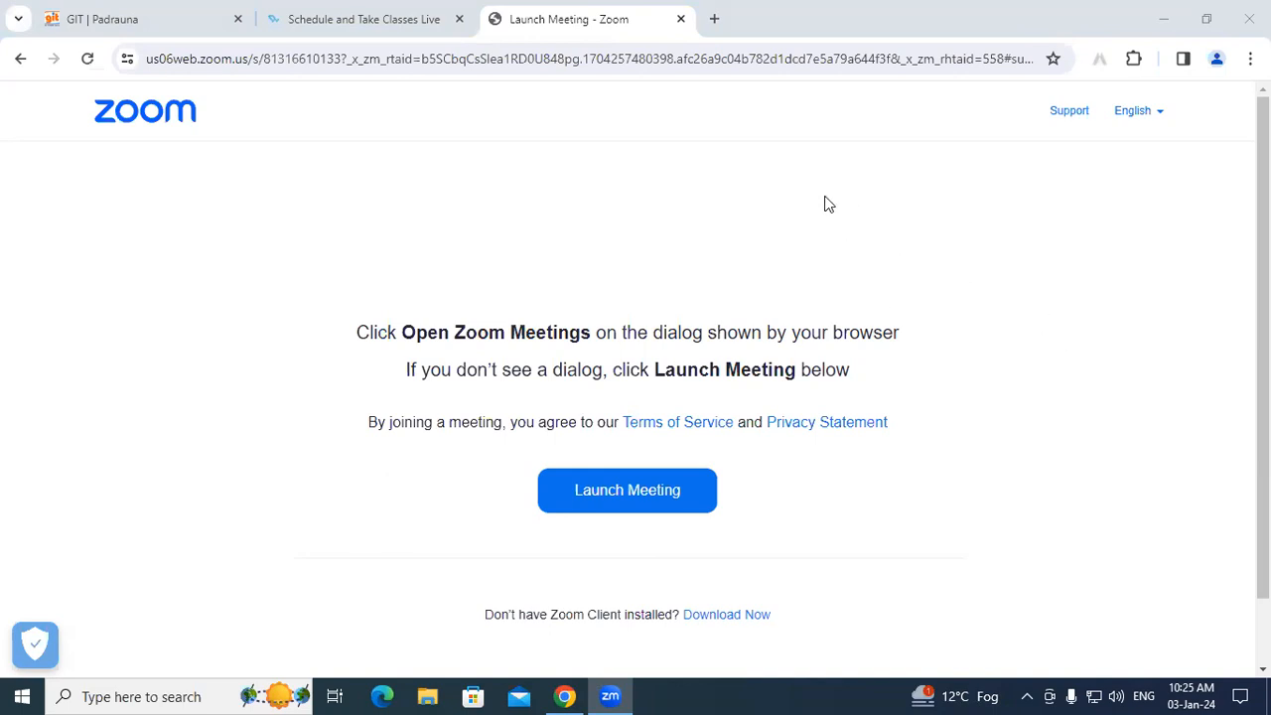
right_click(607, 185)
click(1186, 29)
click(1166, 20)
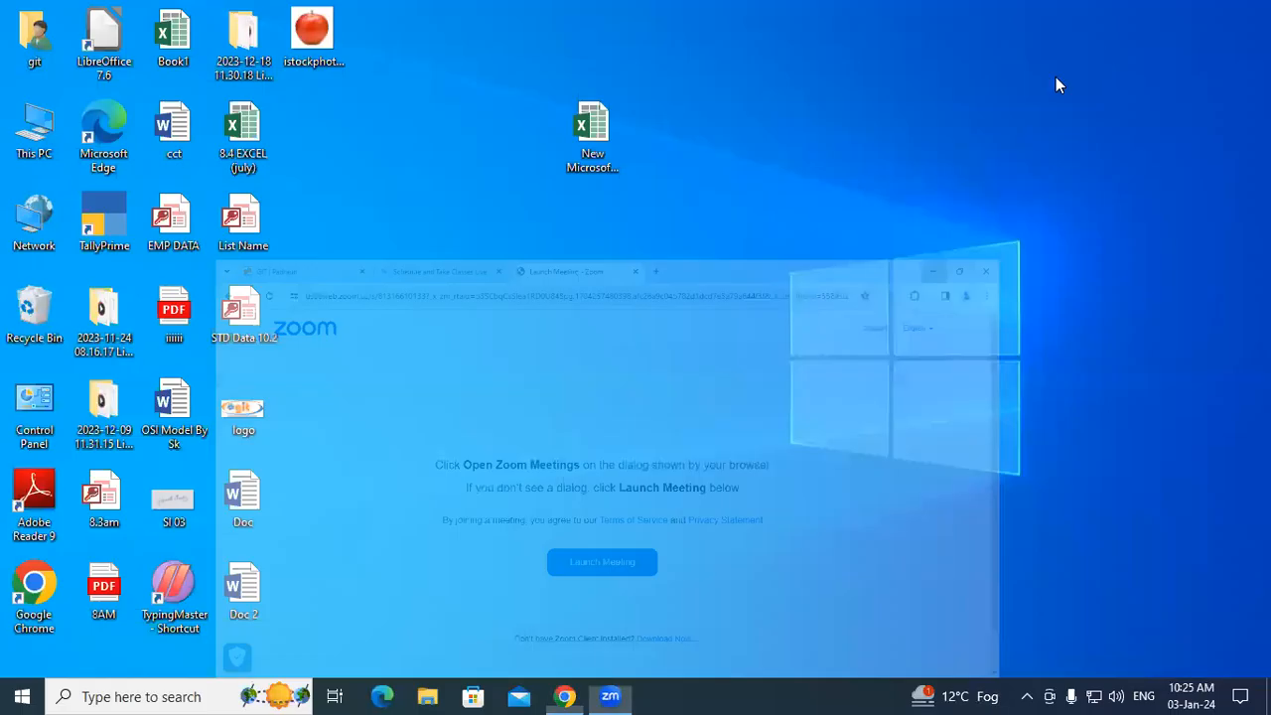
Step: Refresh the desktop several times from its right-click menu
right_click(814, 120)
click(853, 175)
right_click(775, 96)
click(825, 151)
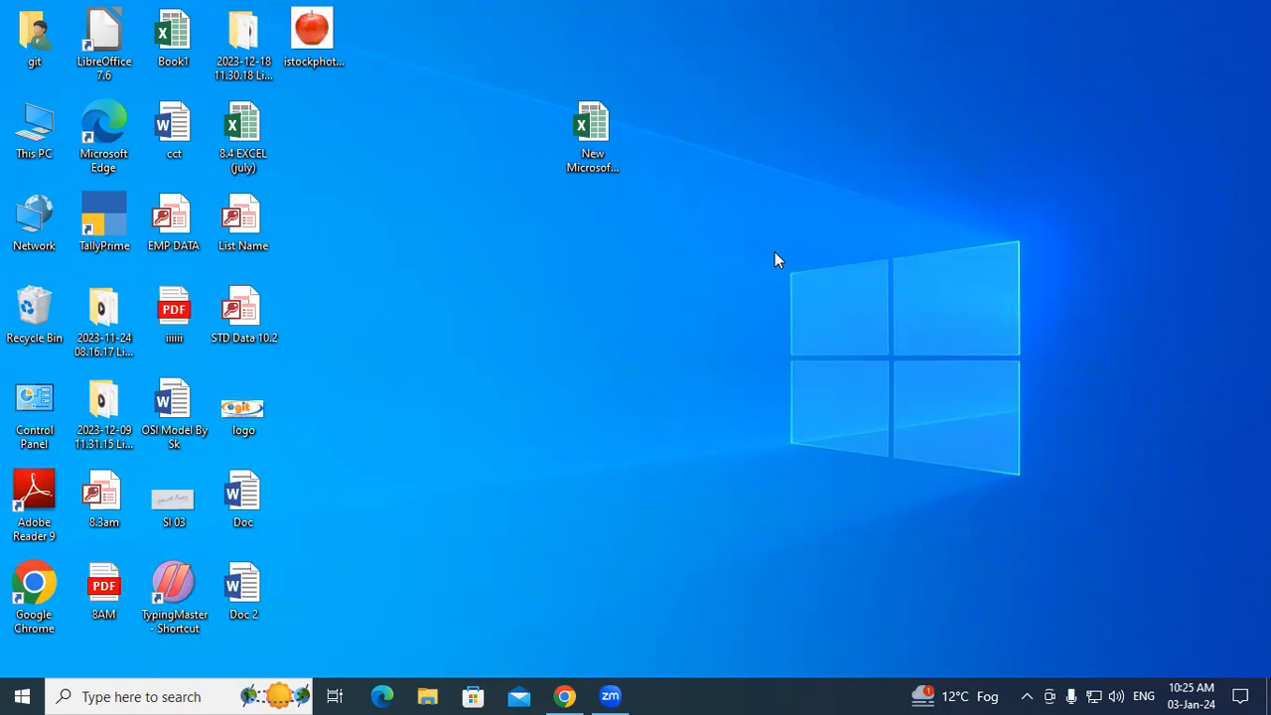
right_click(489, 247)
click(526, 301)
right_click(507, 261)
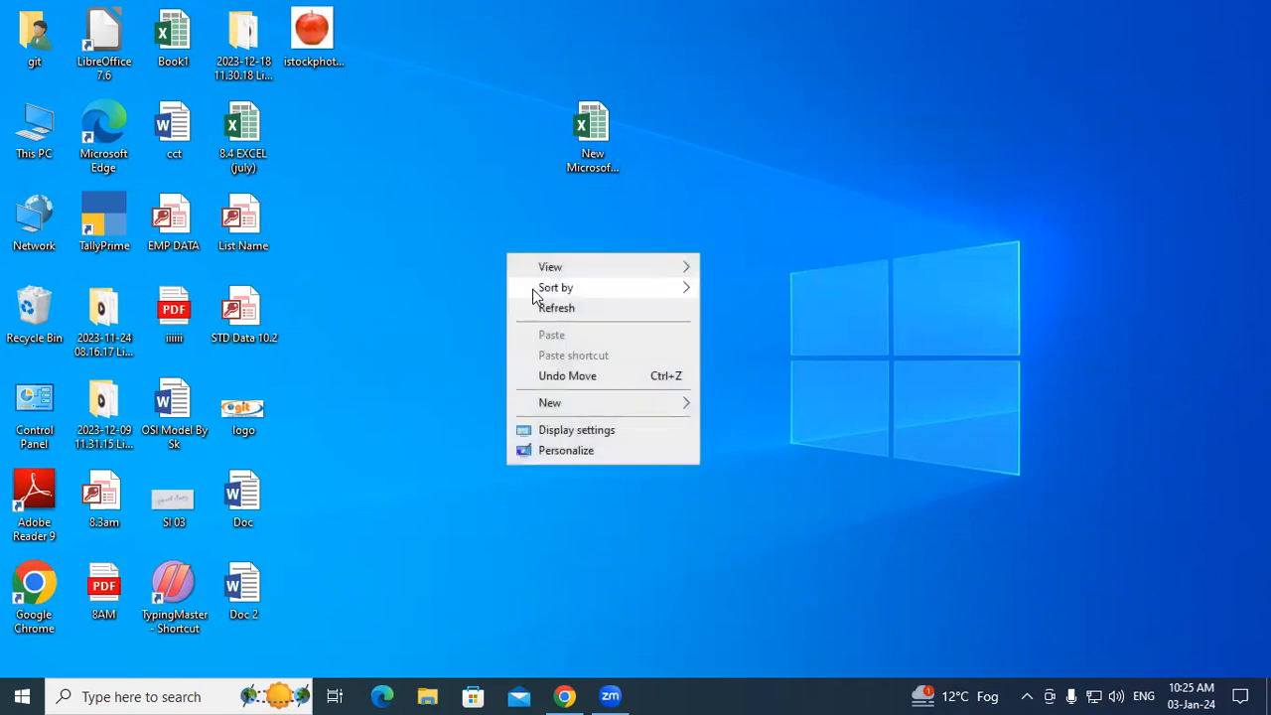
click(532, 304)
right_click(480, 235)
click(526, 289)
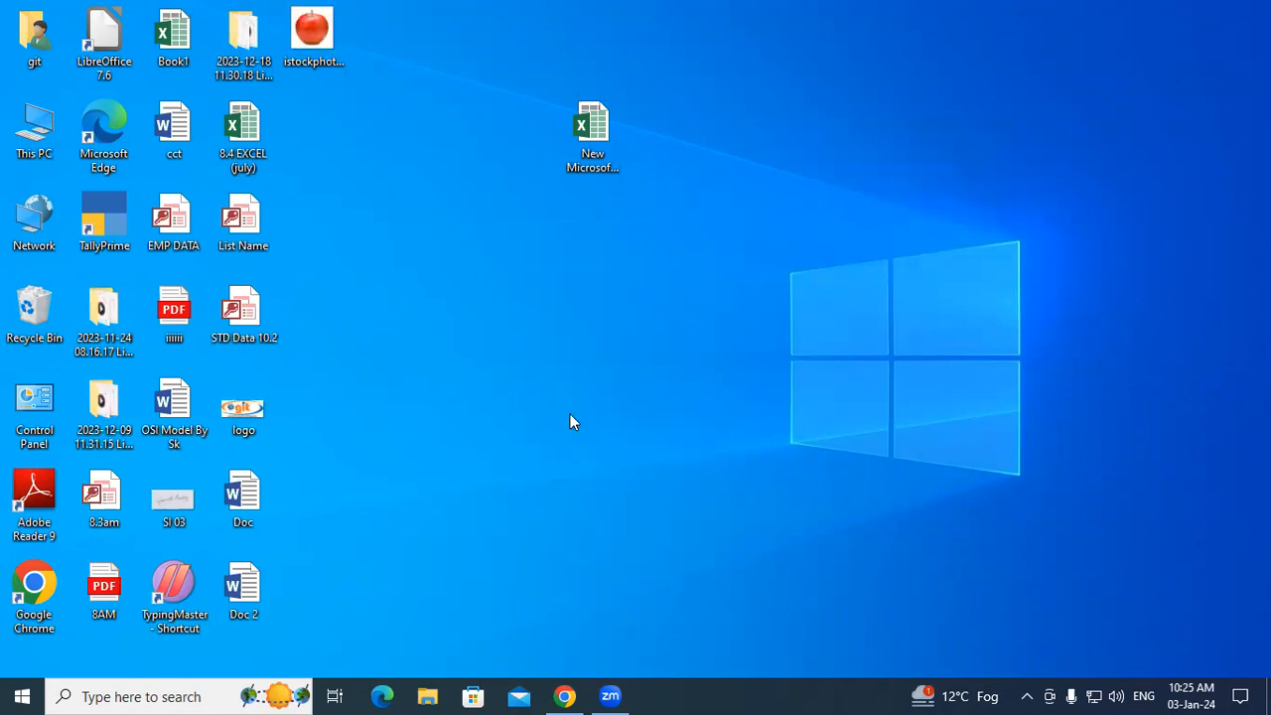
right_click(376, 287)
click(431, 340)
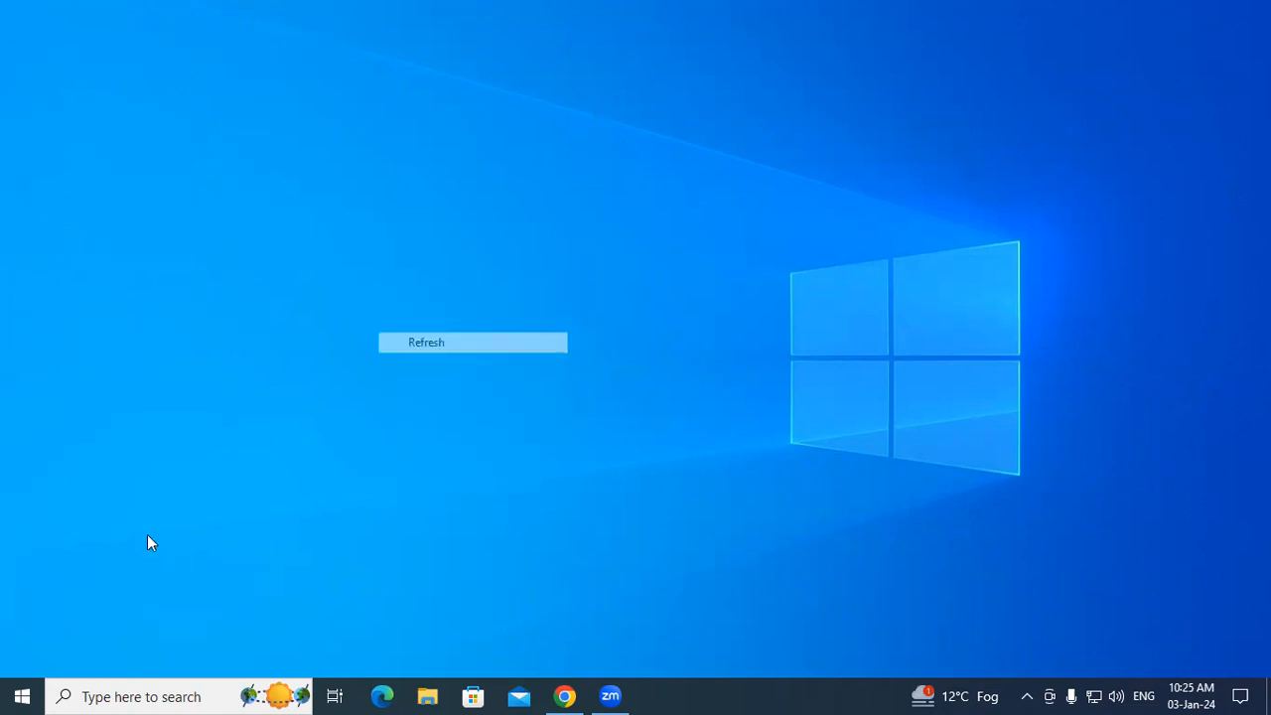
Step: Open the Excel 2013 shortcut's folder from the Start menu's Microsoft Office 2013 group
click(22, 695)
scroll(108, 491, down, 3)
scroll(109, 492, down, 3)
click(163, 359)
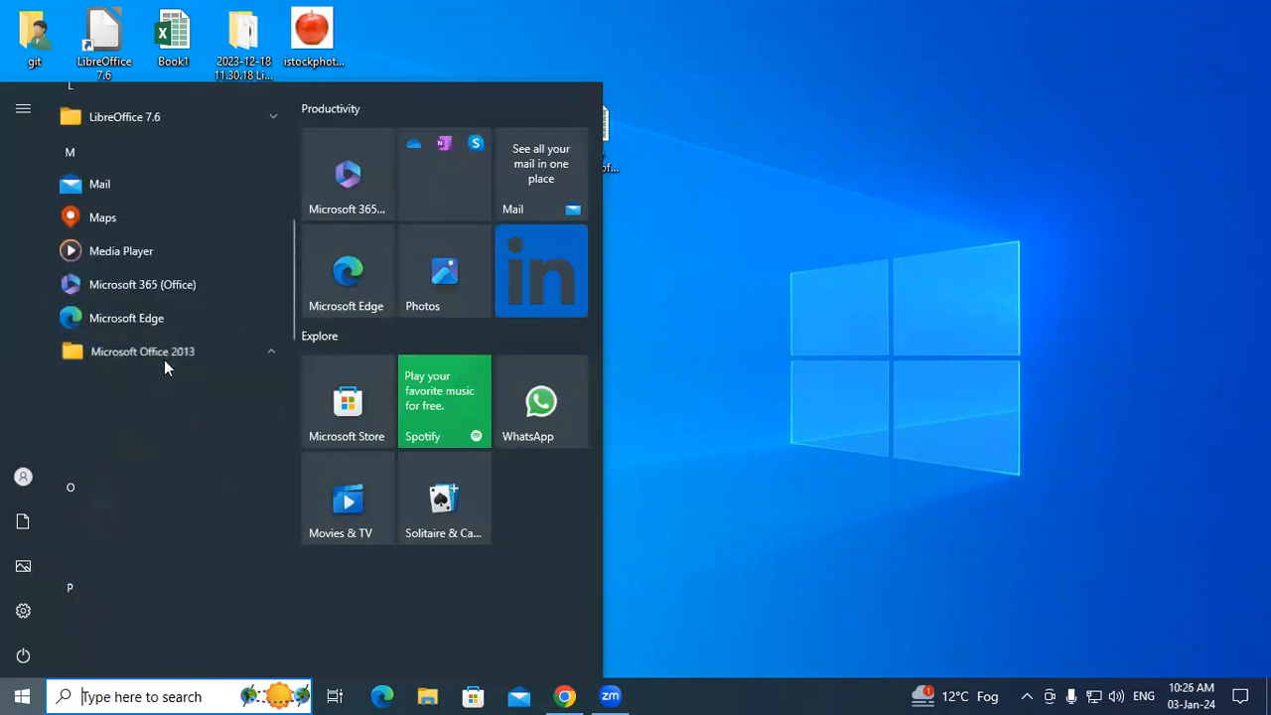
right_click(119, 453)
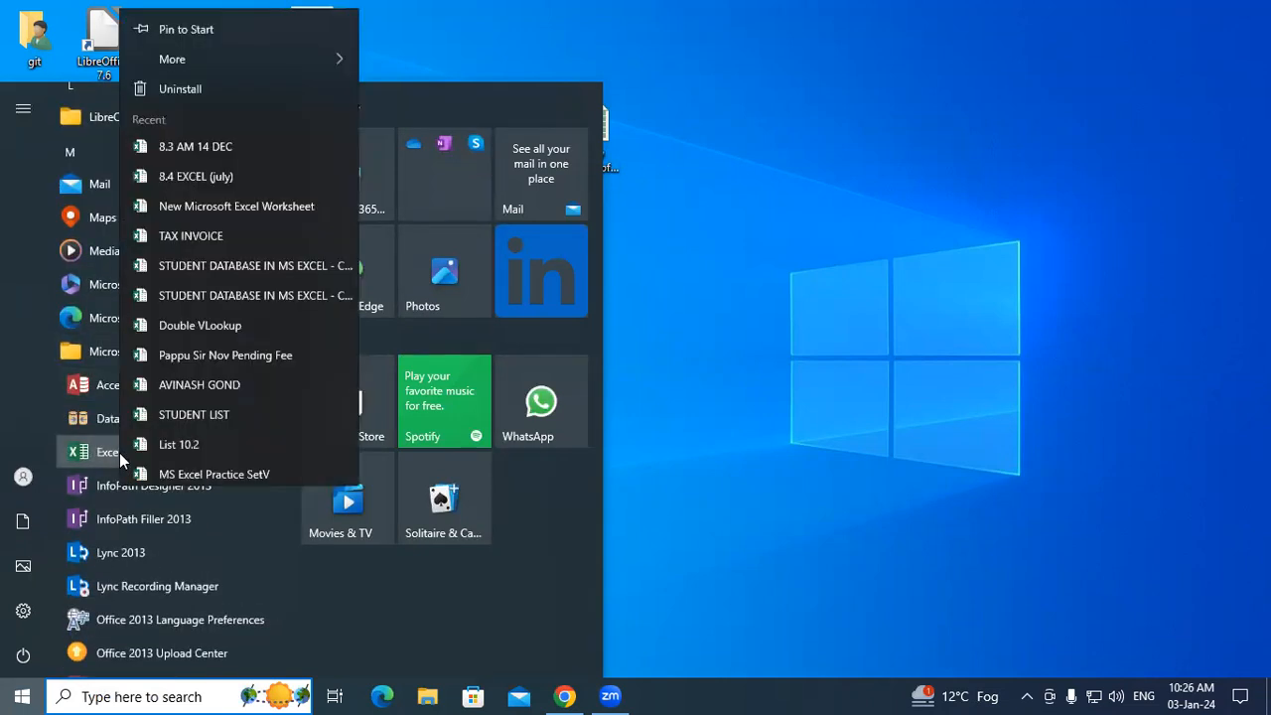
mouse_move(221, 52)
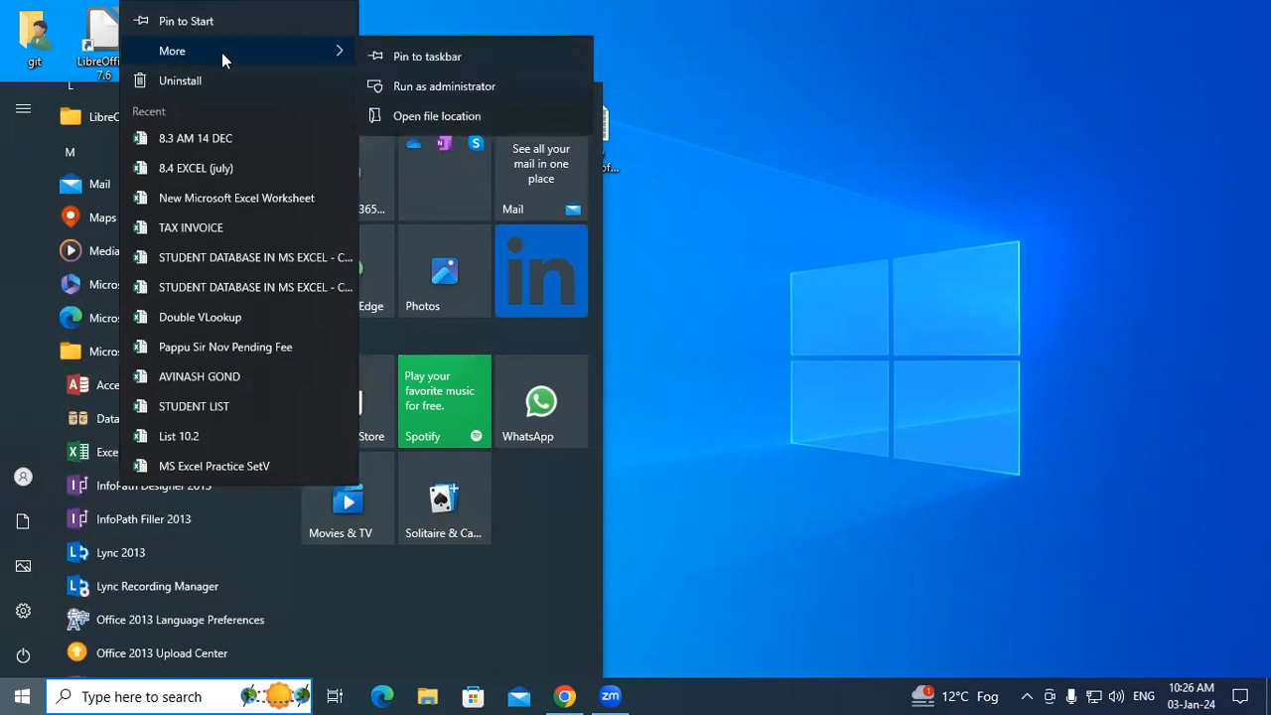
click(438, 117)
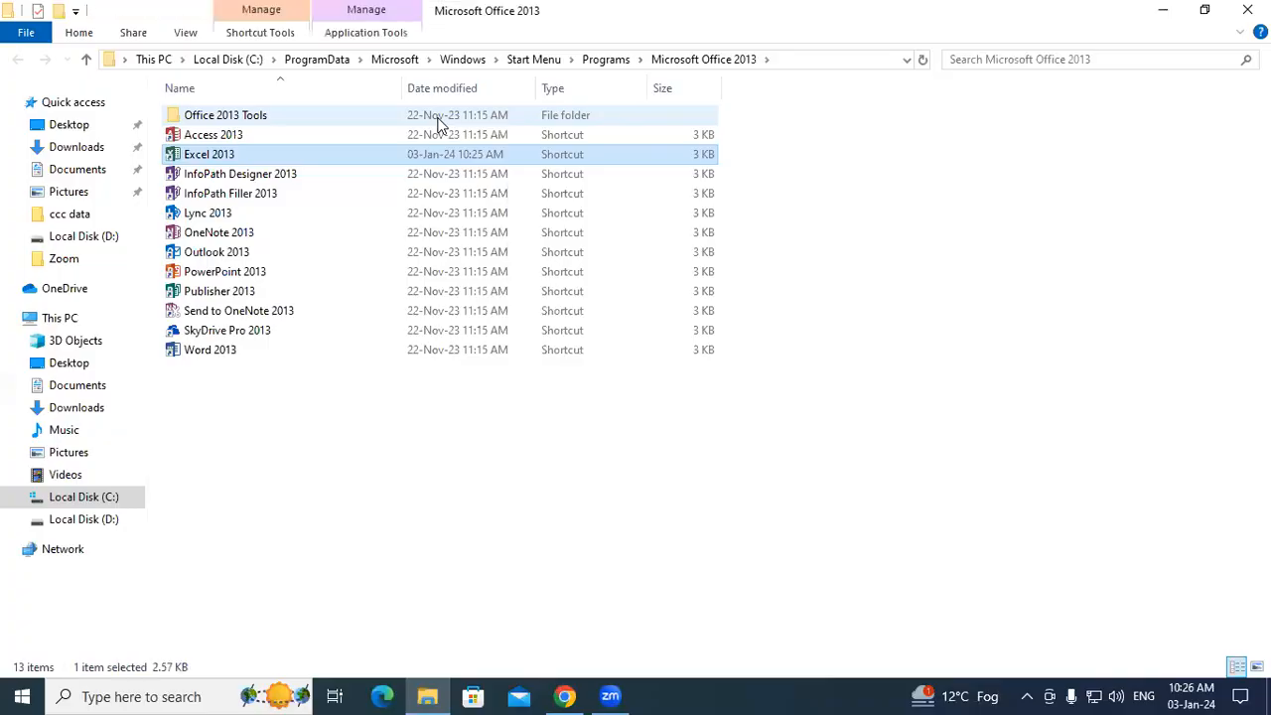
Step: Open the Excel 2013 shortcut's properties and close them without changing anything
right_click(240, 153)
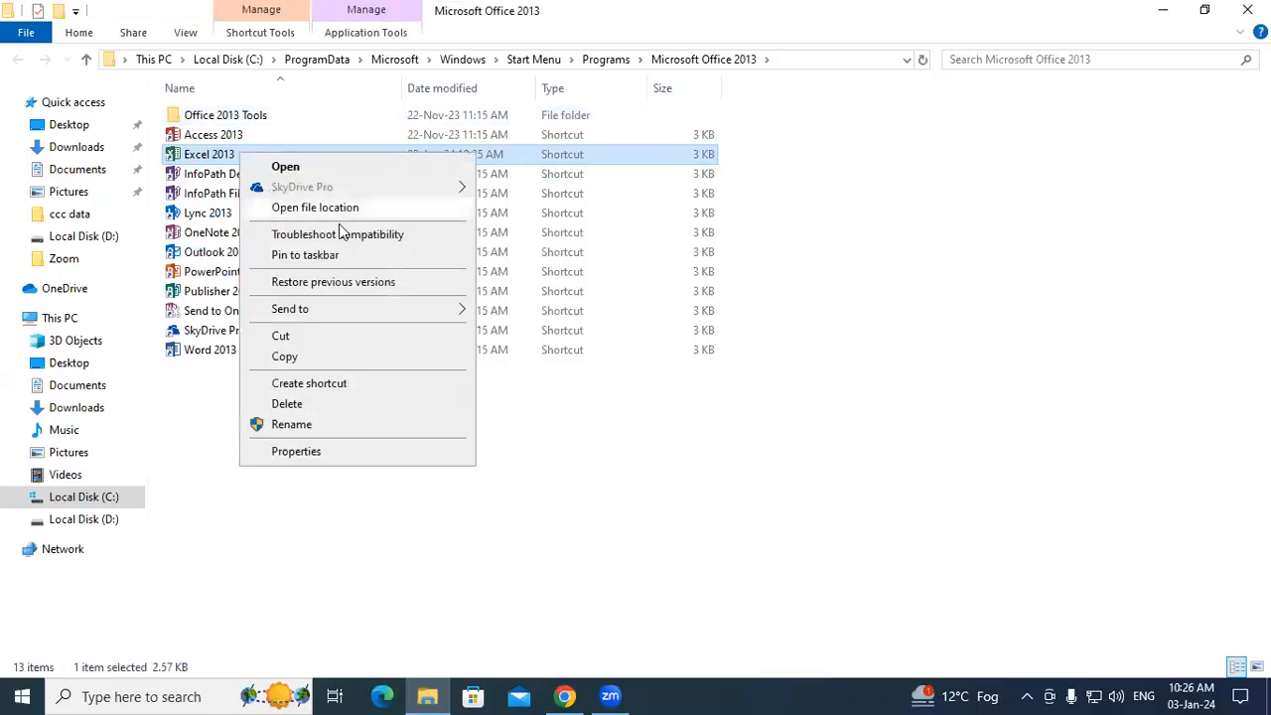
click(288, 452)
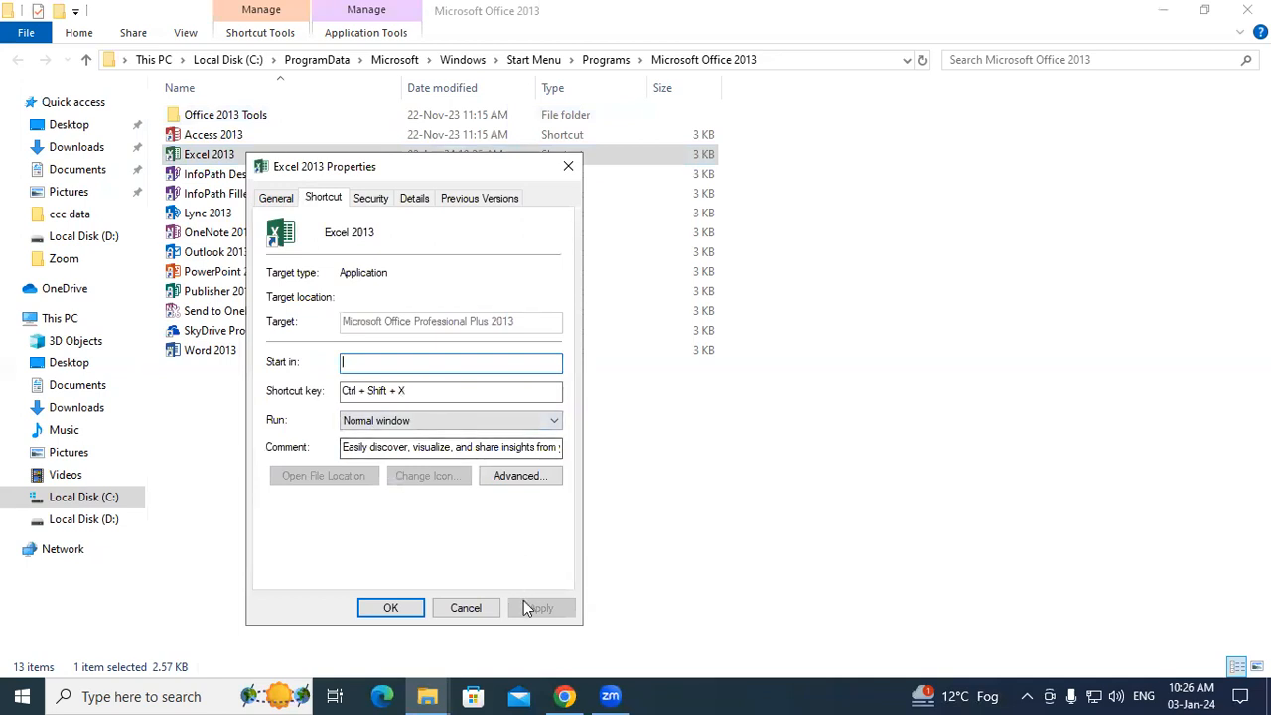
click(639, 580)
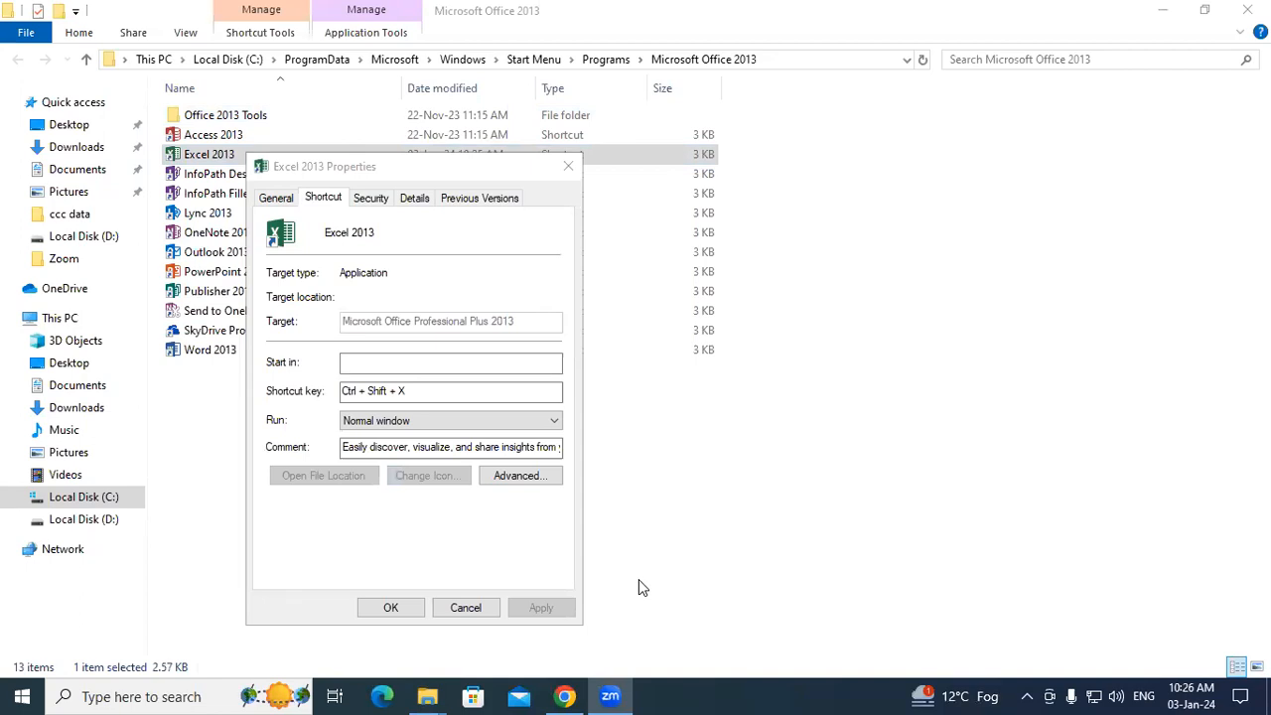
click(443, 395)
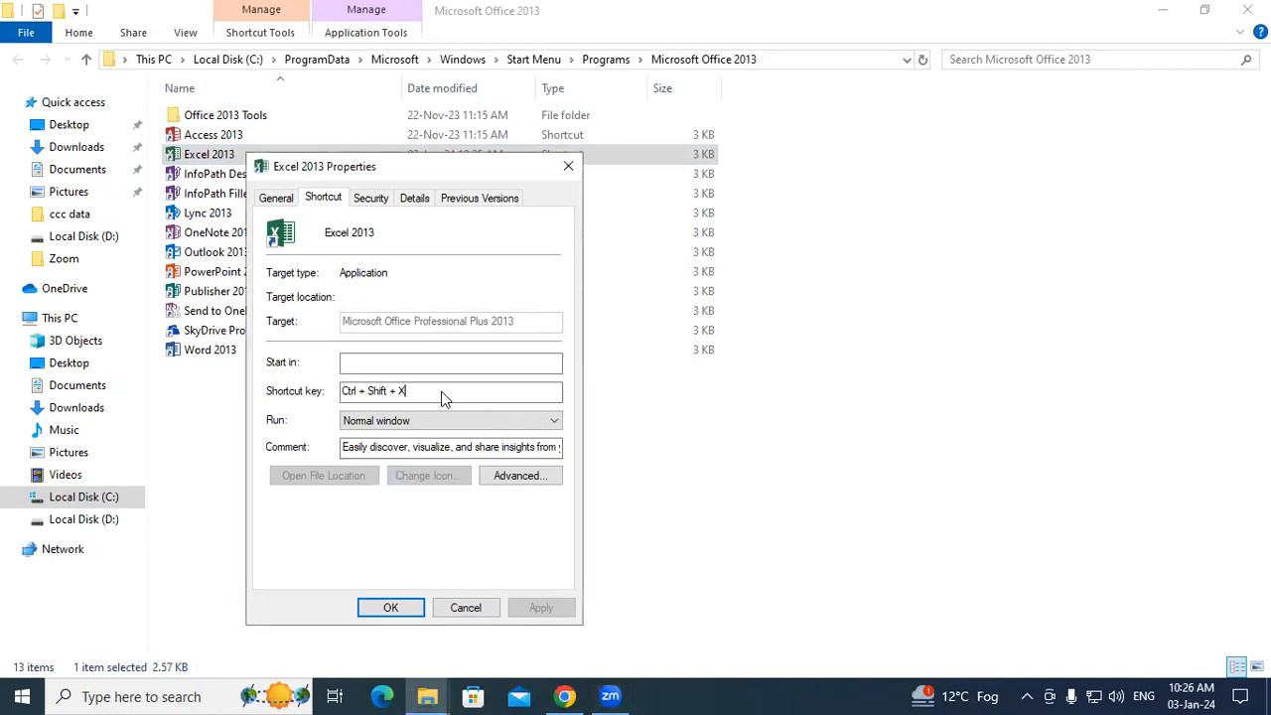
drag(383, 166, 345, 97)
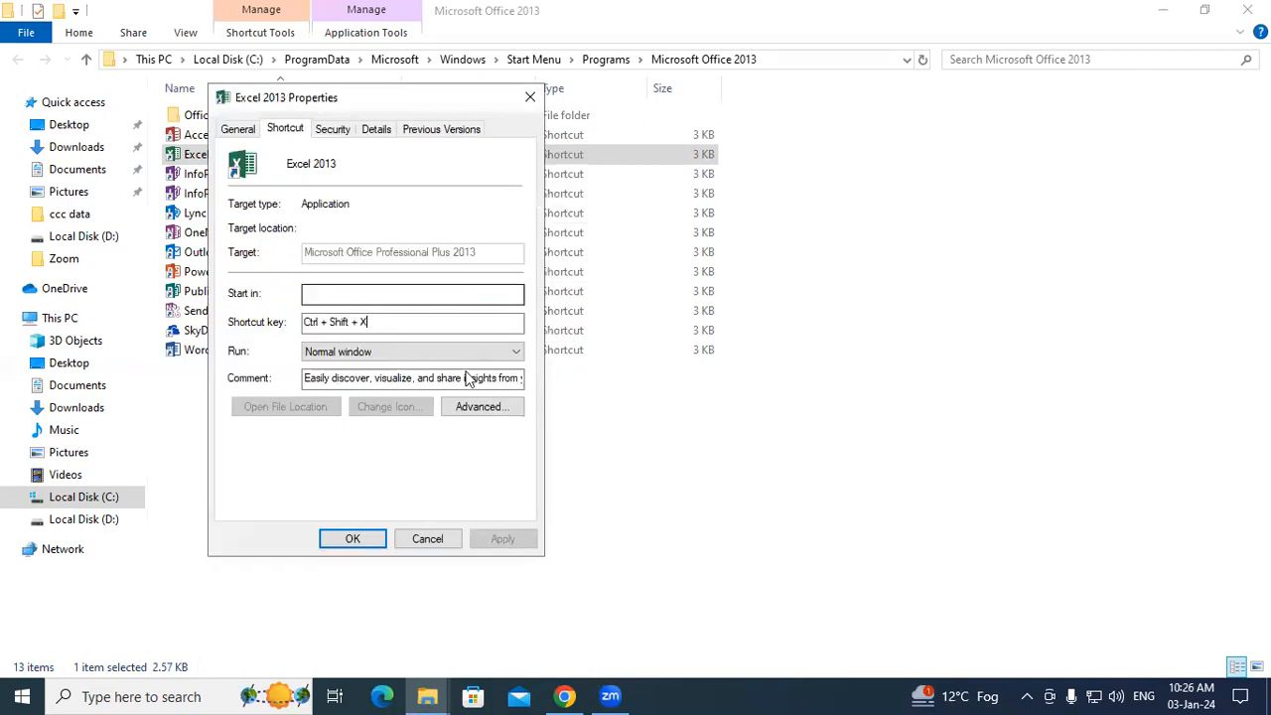
click(358, 539)
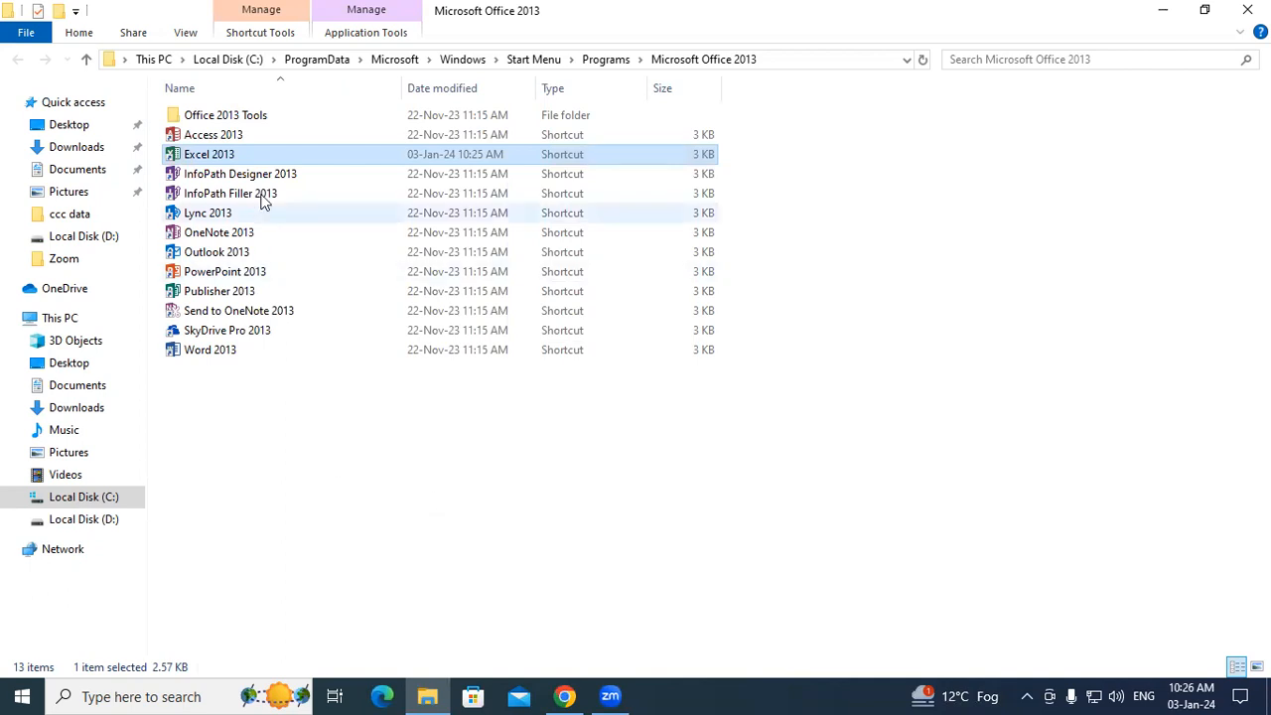
Step: Change the Excel 2013 shortcut key to Ctrl + Alt + X, applying with administrator permission
right_click(260, 159)
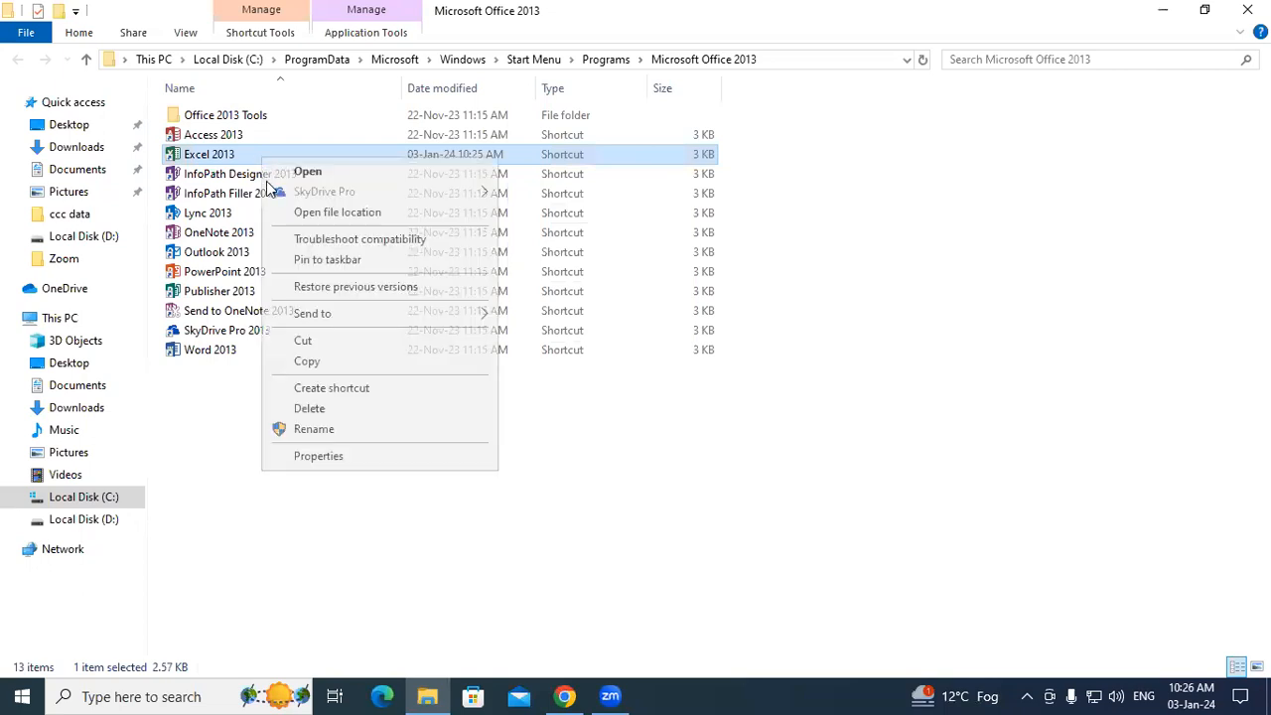
click(318, 456)
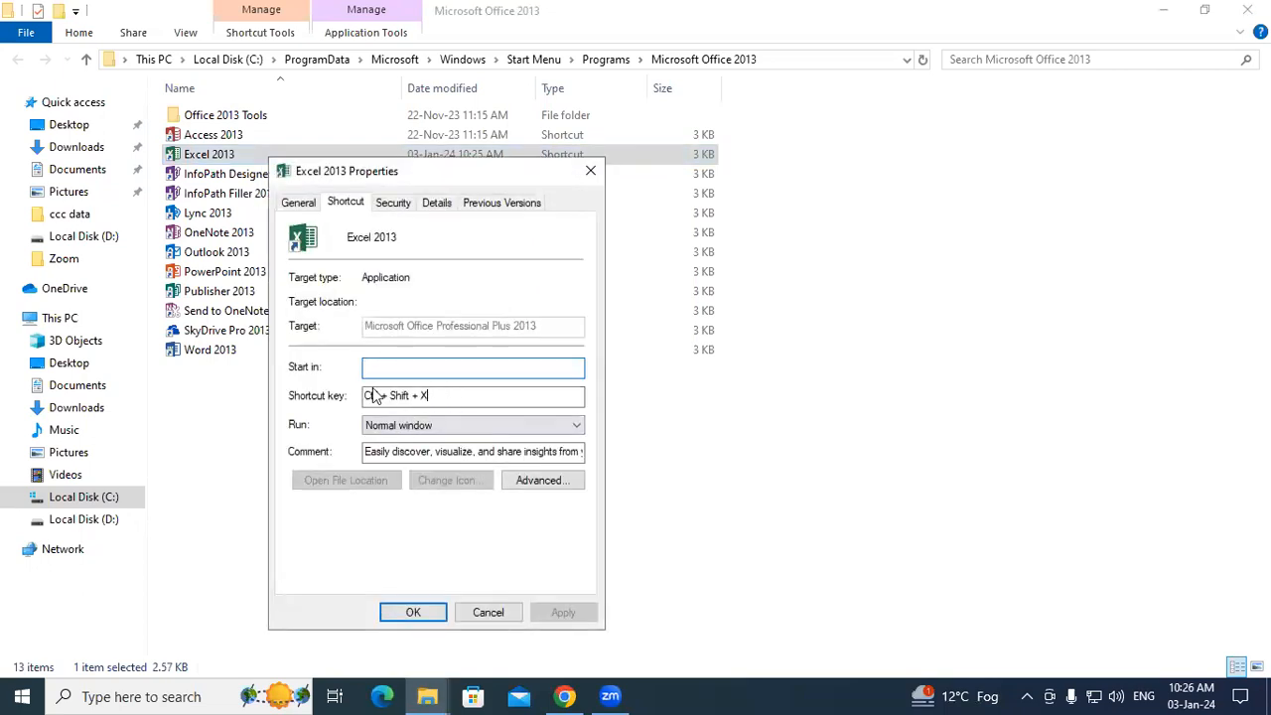
key(ctrl+alt+x)
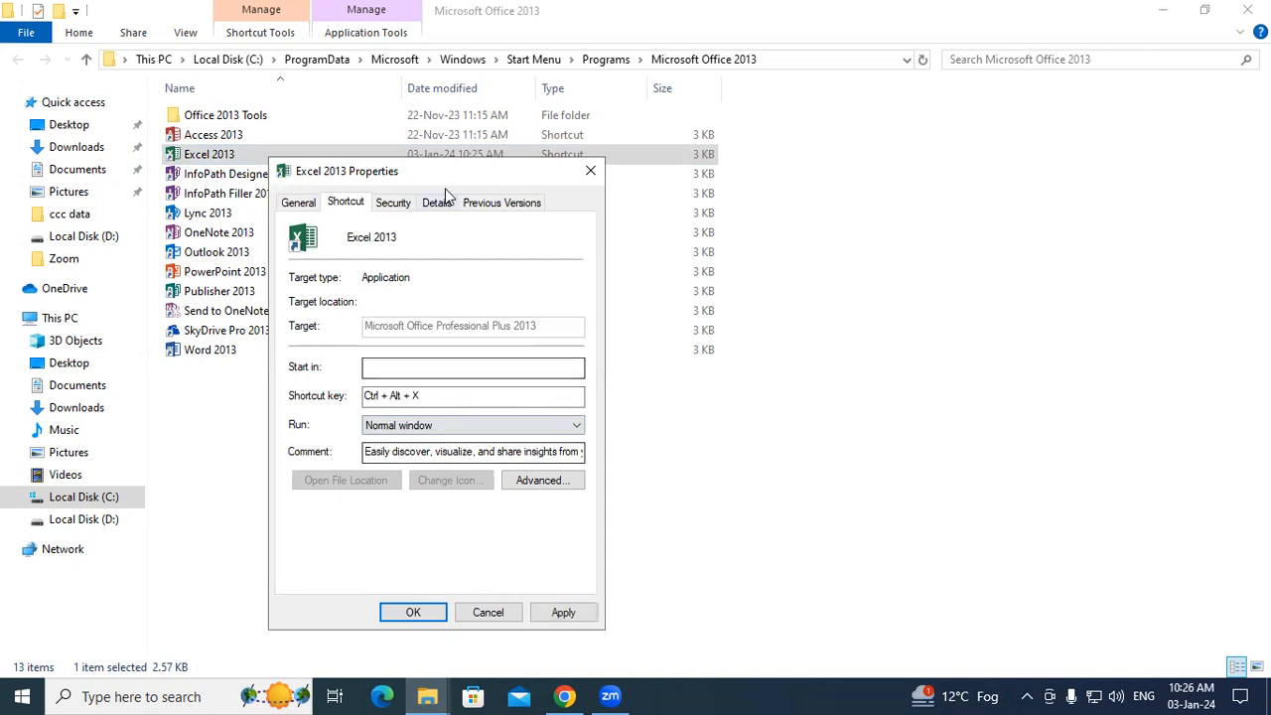
drag(440, 172, 349, 75)
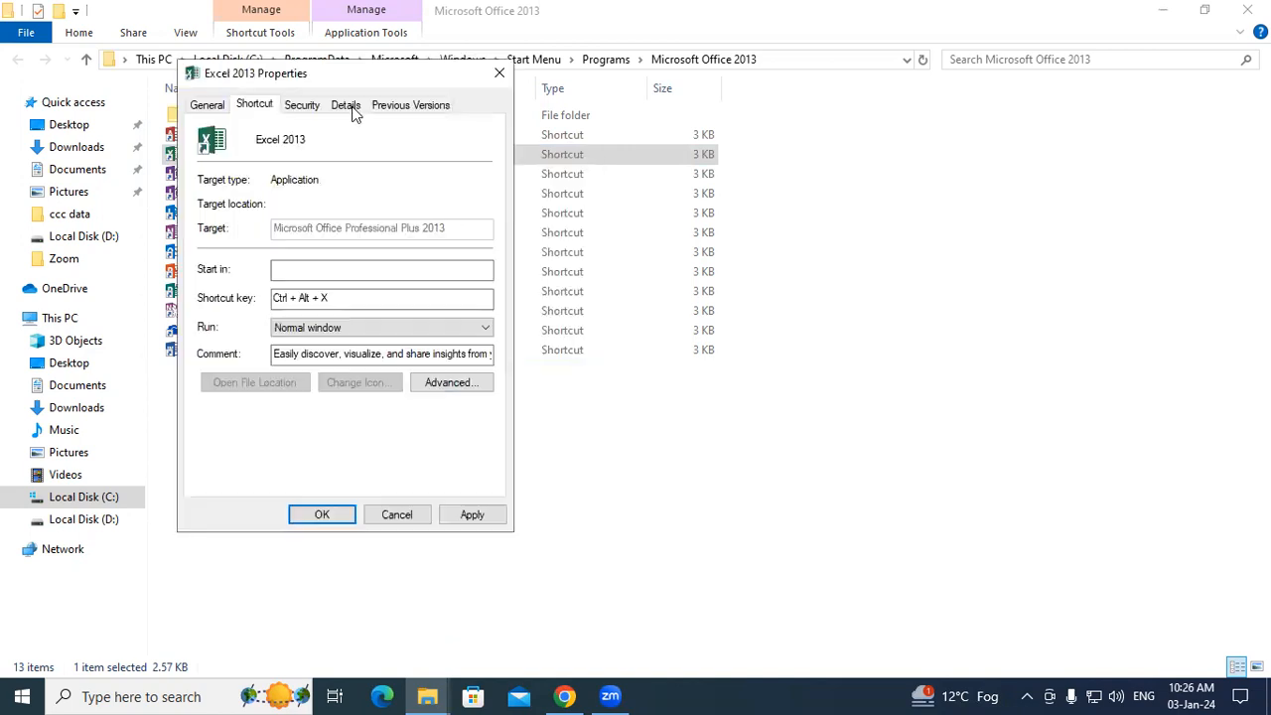
click(472, 515)
click(360, 332)
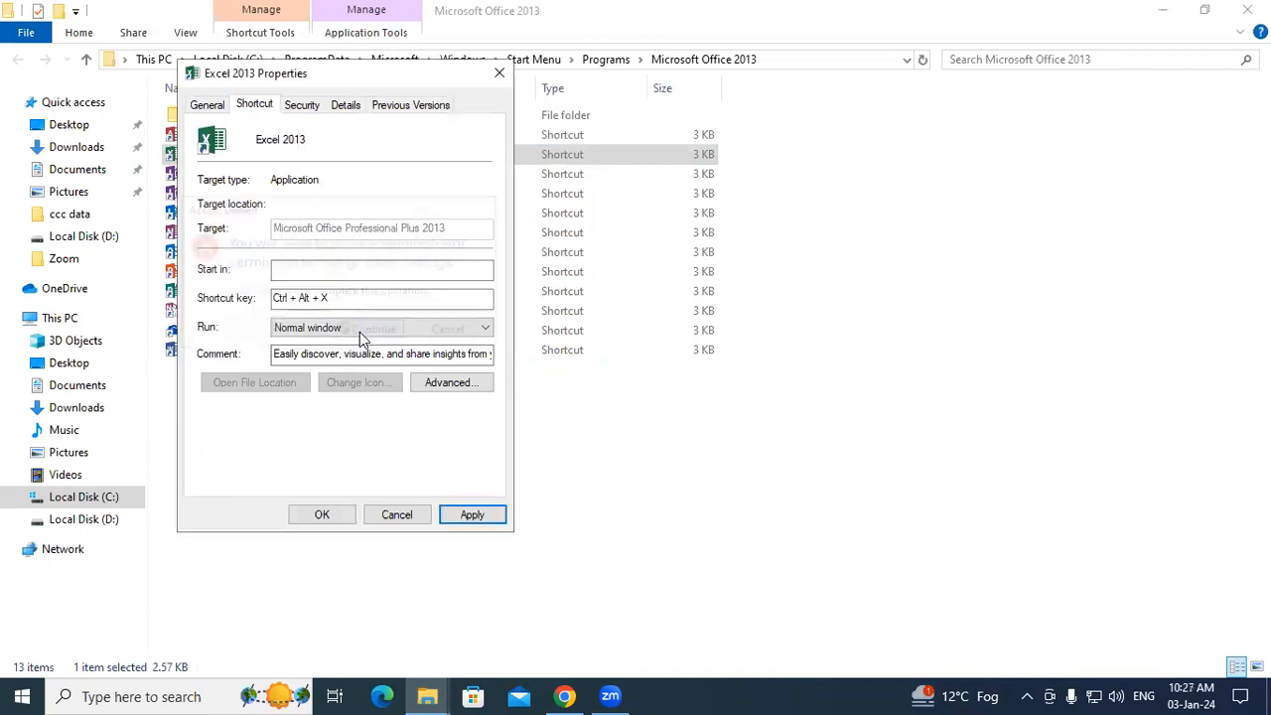
click(321, 515)
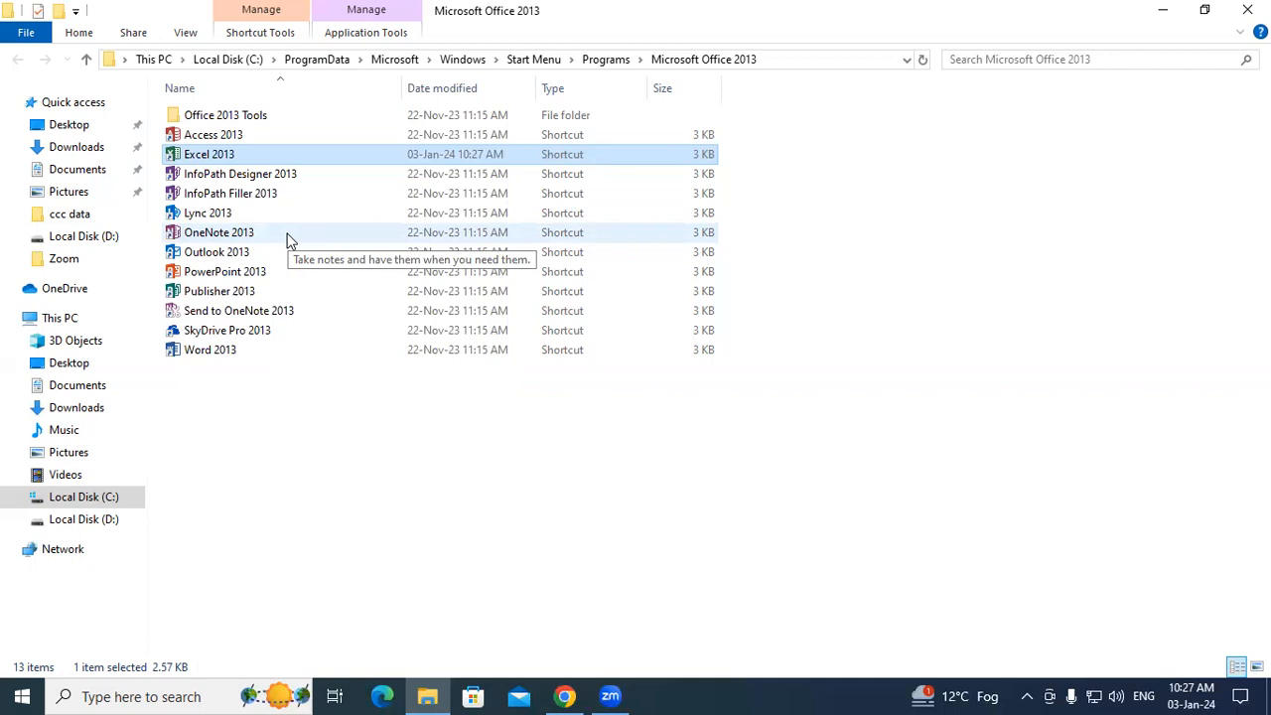
Step: Recheck the shortcut's properties, then show the desktop with Win+D
right_click(228, 156)
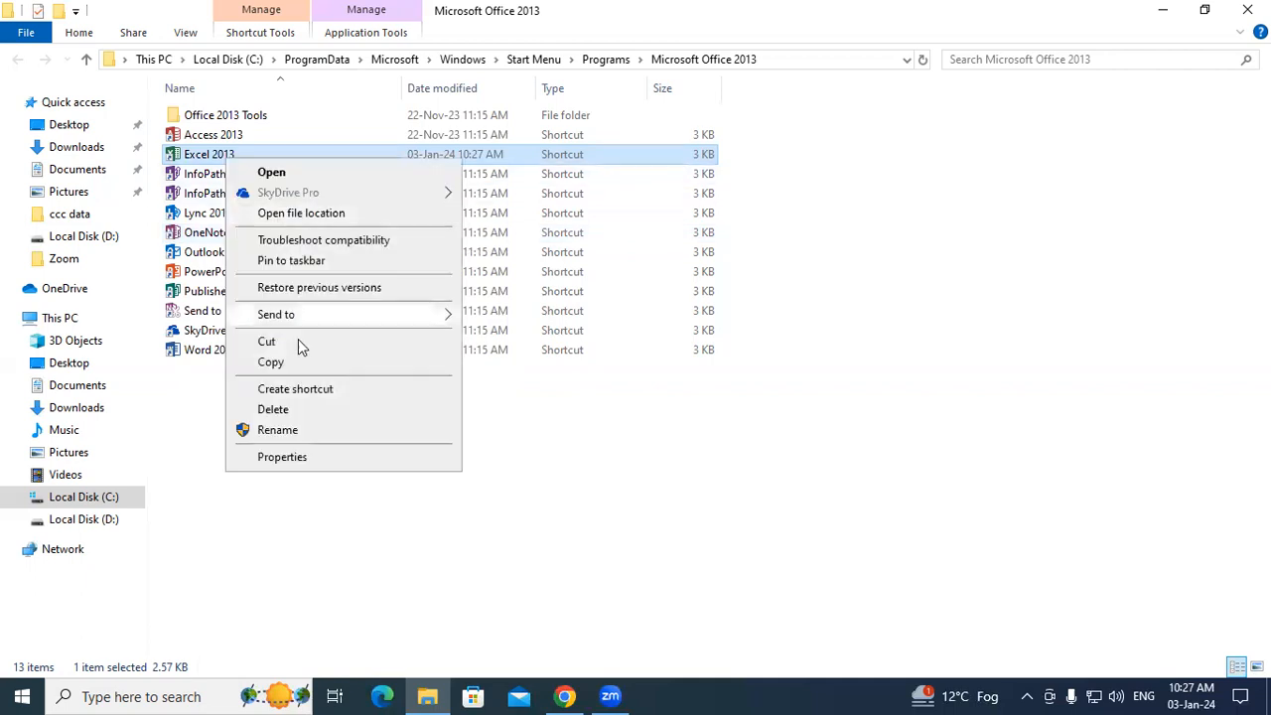
click(286, 457)
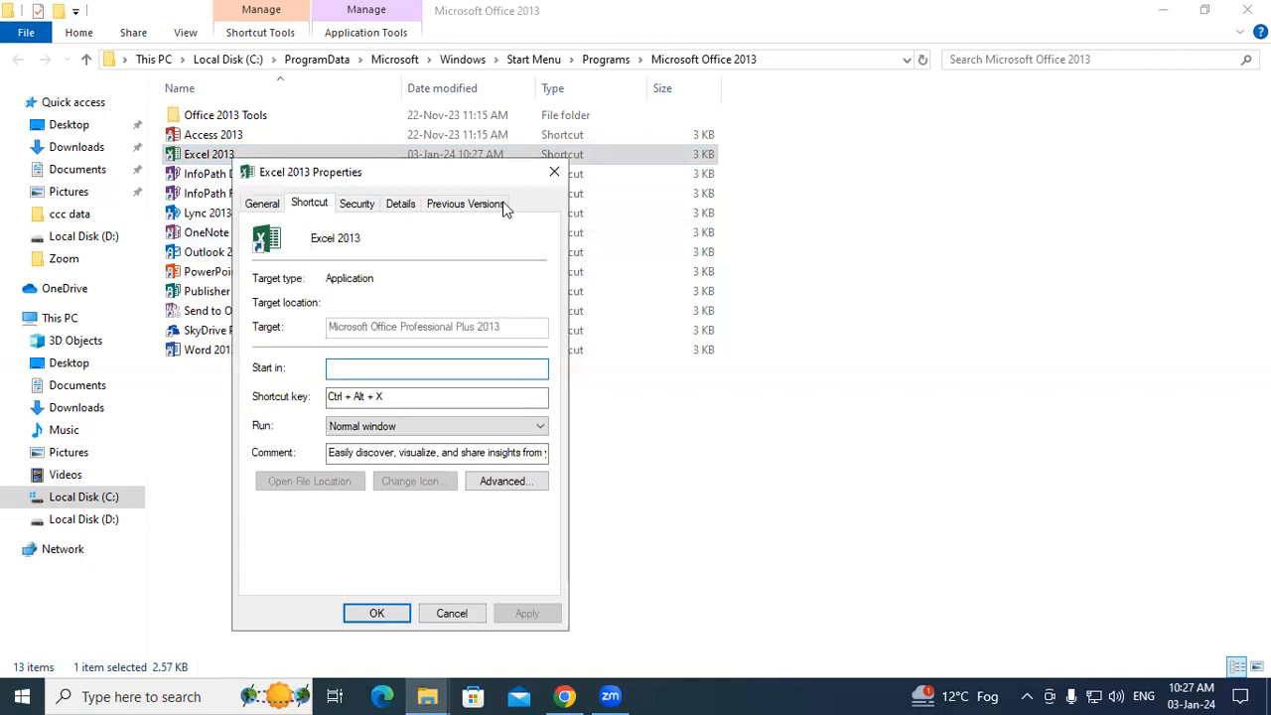
click(553, 174)
key(super+d)
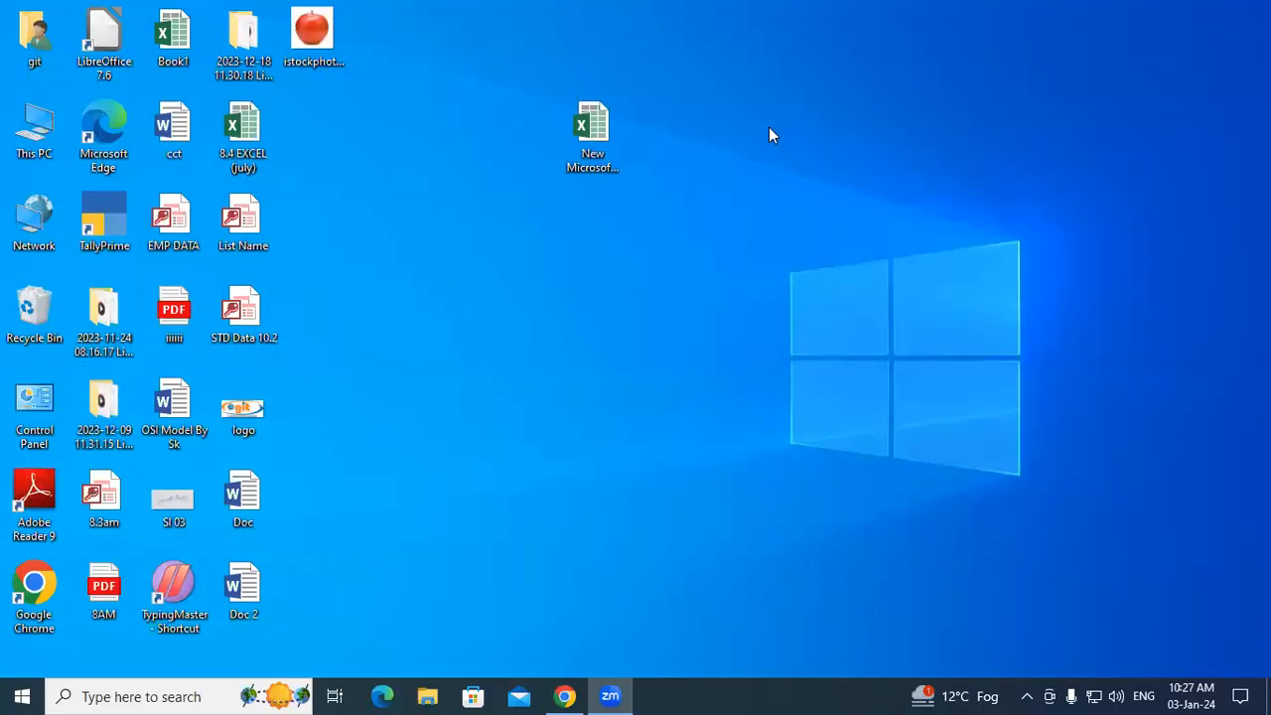
Step: Launch Excel from the Run box with 'excel', dismiss the activation notice, and start a blank workbook
key(super+r)
text(e)
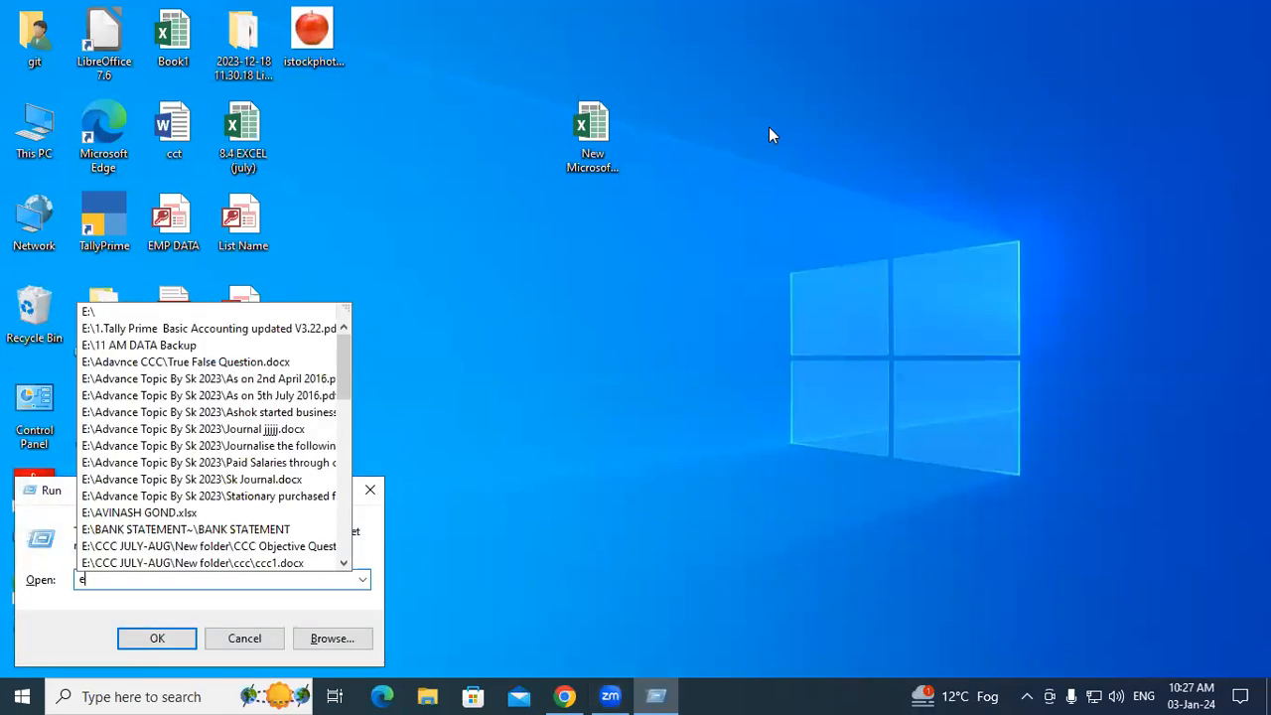
text(xcel)
key(Down)
key(Return)
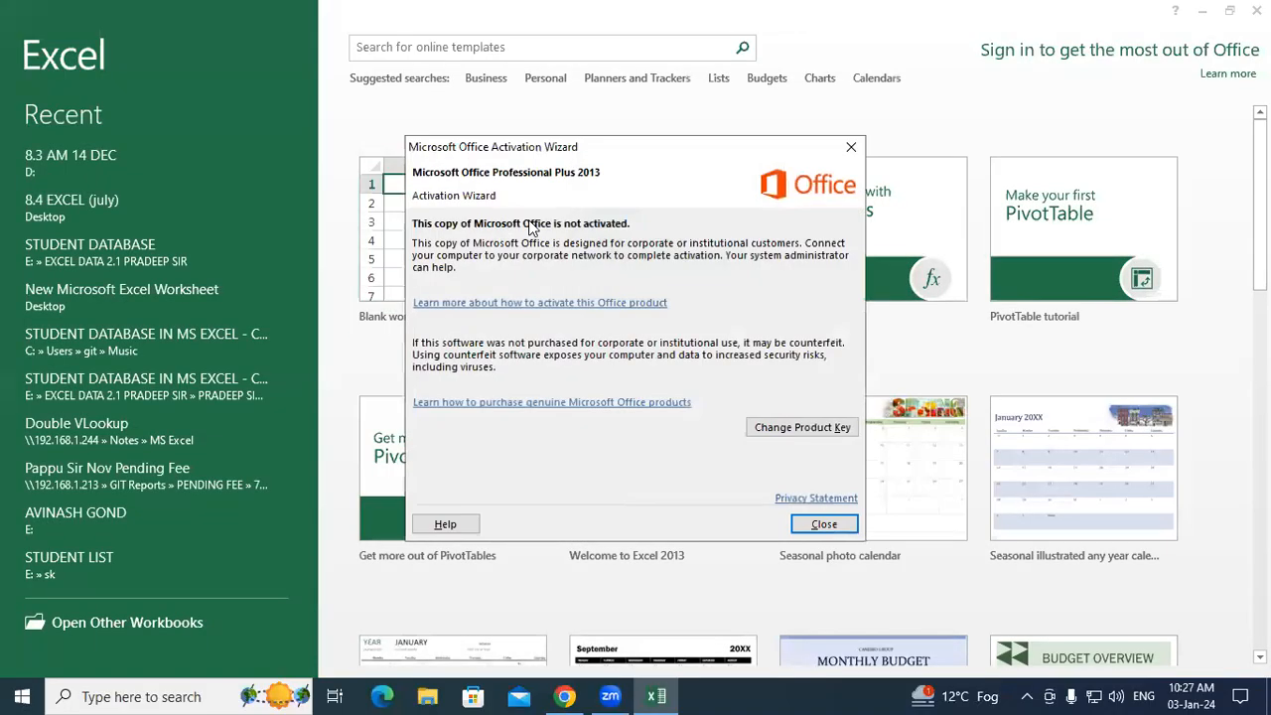
click(851, 147)
click(501, 239)
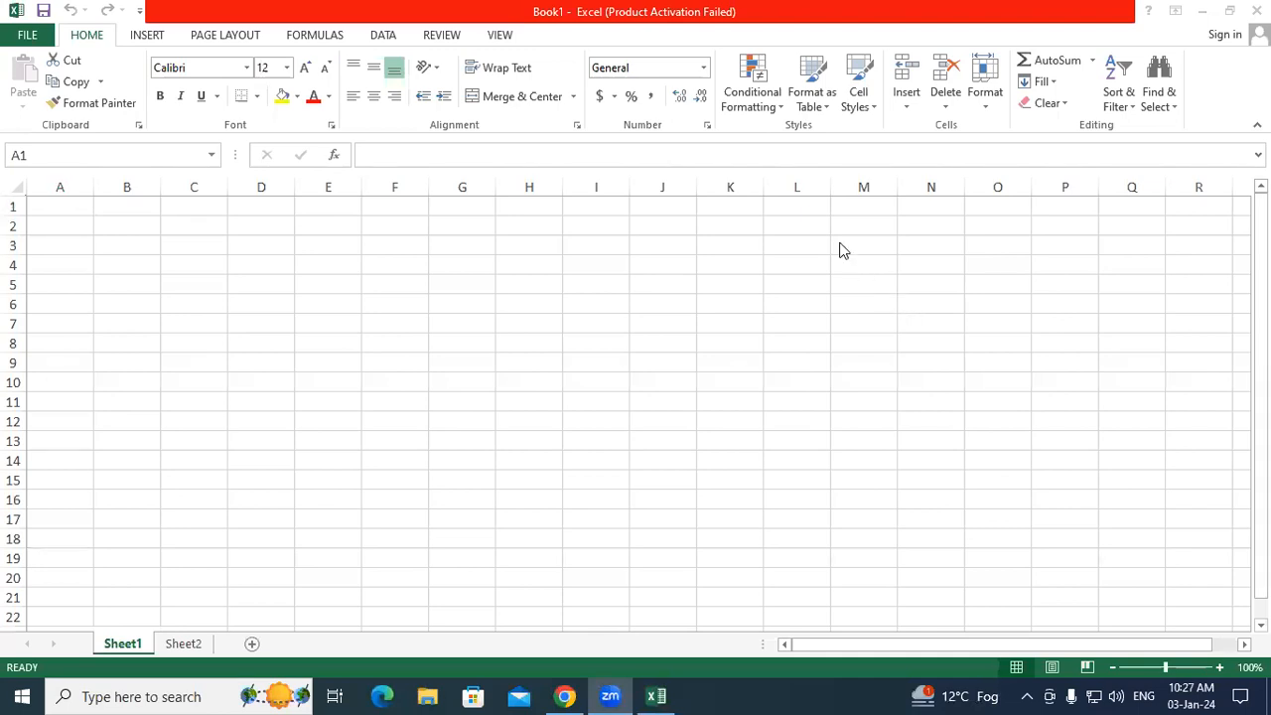
Step: Select whole columns A–J, then A–K, clearing each selection afterwards
click(145, 236)
drag(72, 187, 674, 175)
click(505, 248)
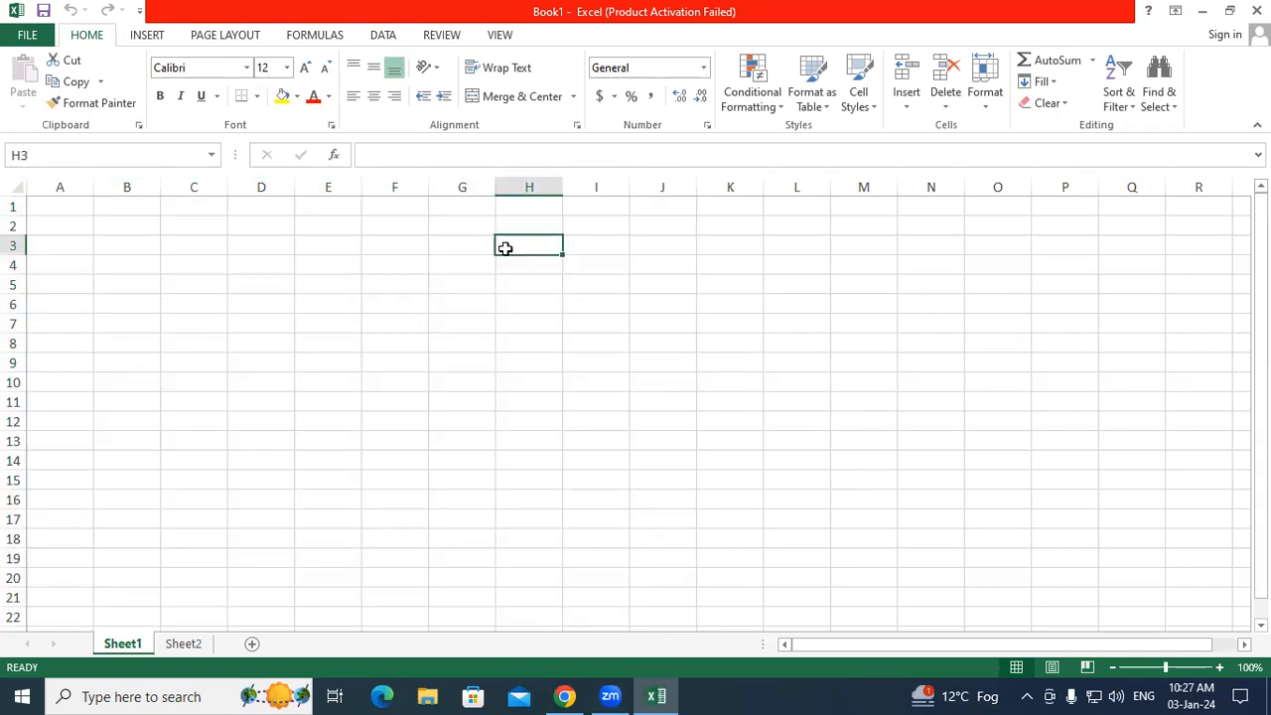
click(249, 269)
drag(54, 188, 731, 175)
click(253, 269)
Step: Select rows 3–18, columns A–J, rows 1–11 and columns A–G, then open the File backstage
drag(11, 245, 8, 530)
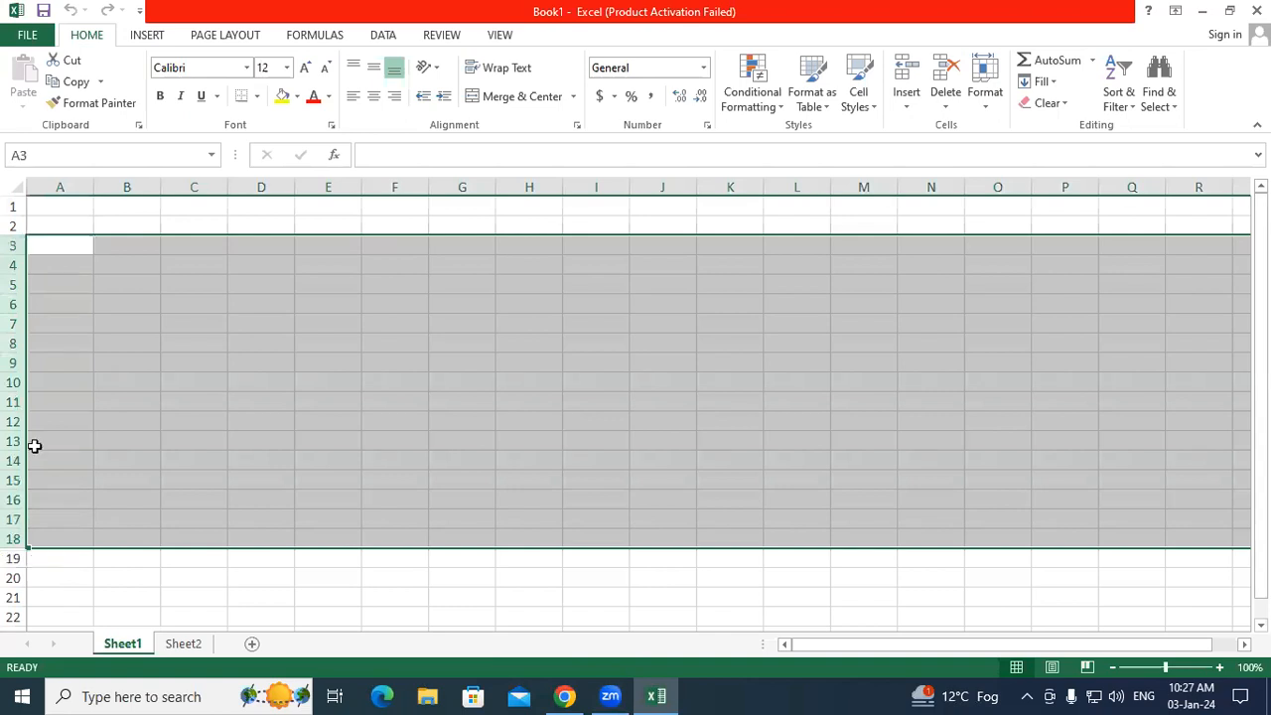
click(134, 342)
drag(54, 185, 690, 173)
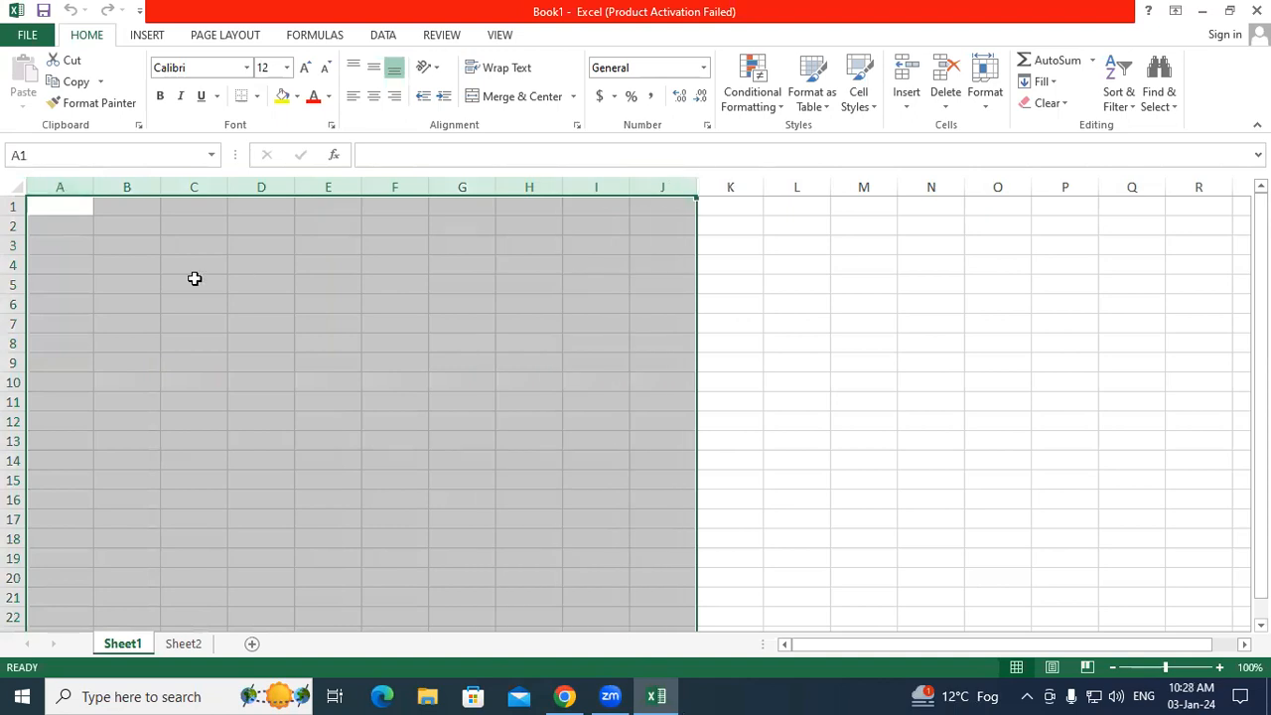
click(193, 280)
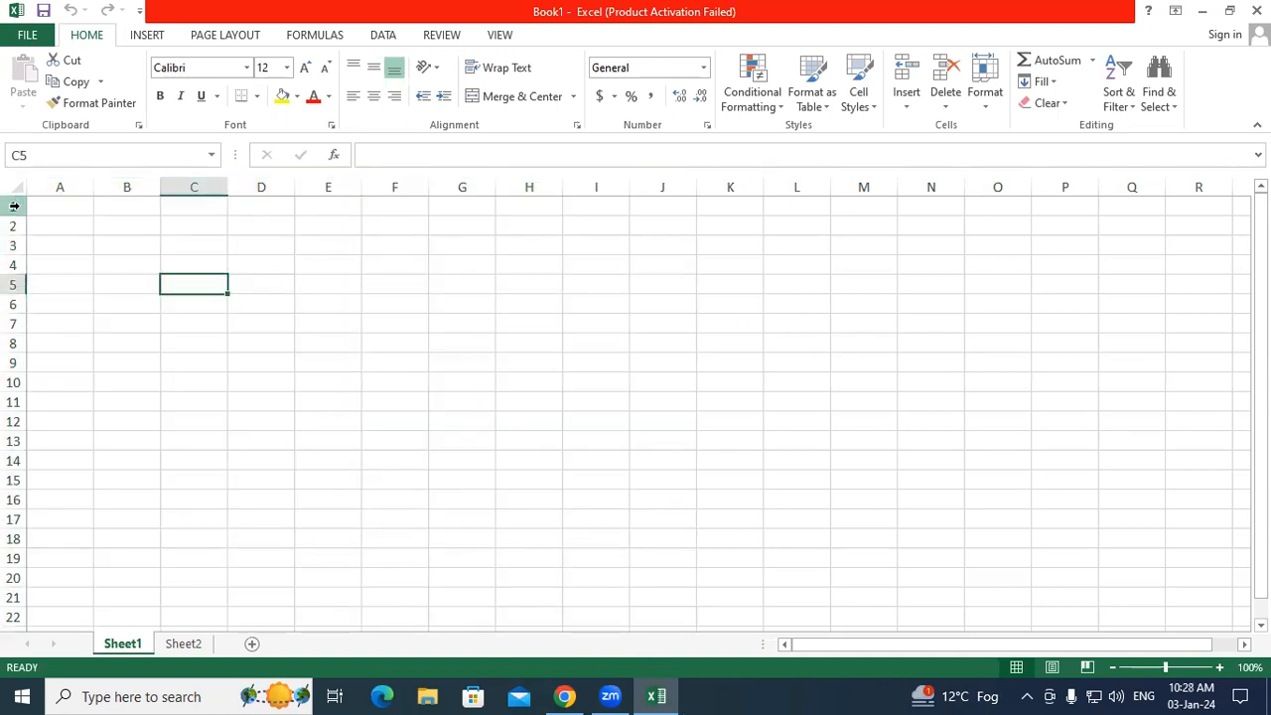
drag(8, 205, 8, 389)
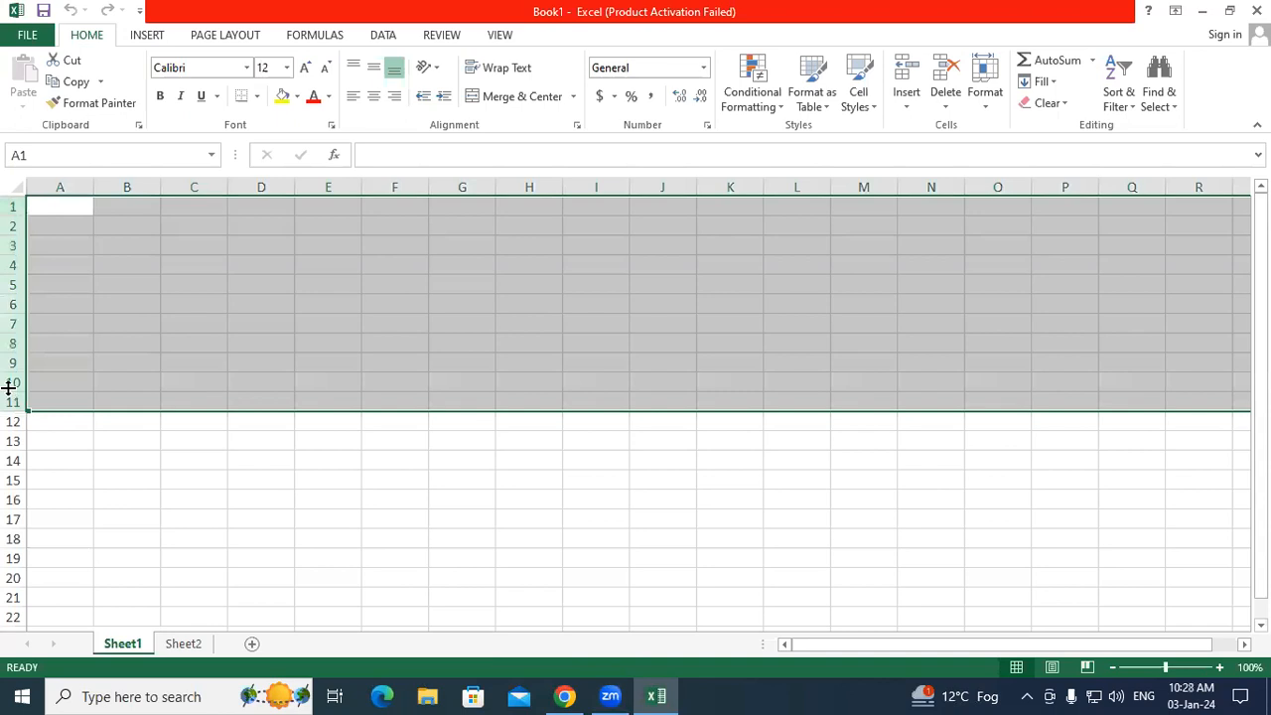
click(191, 365)
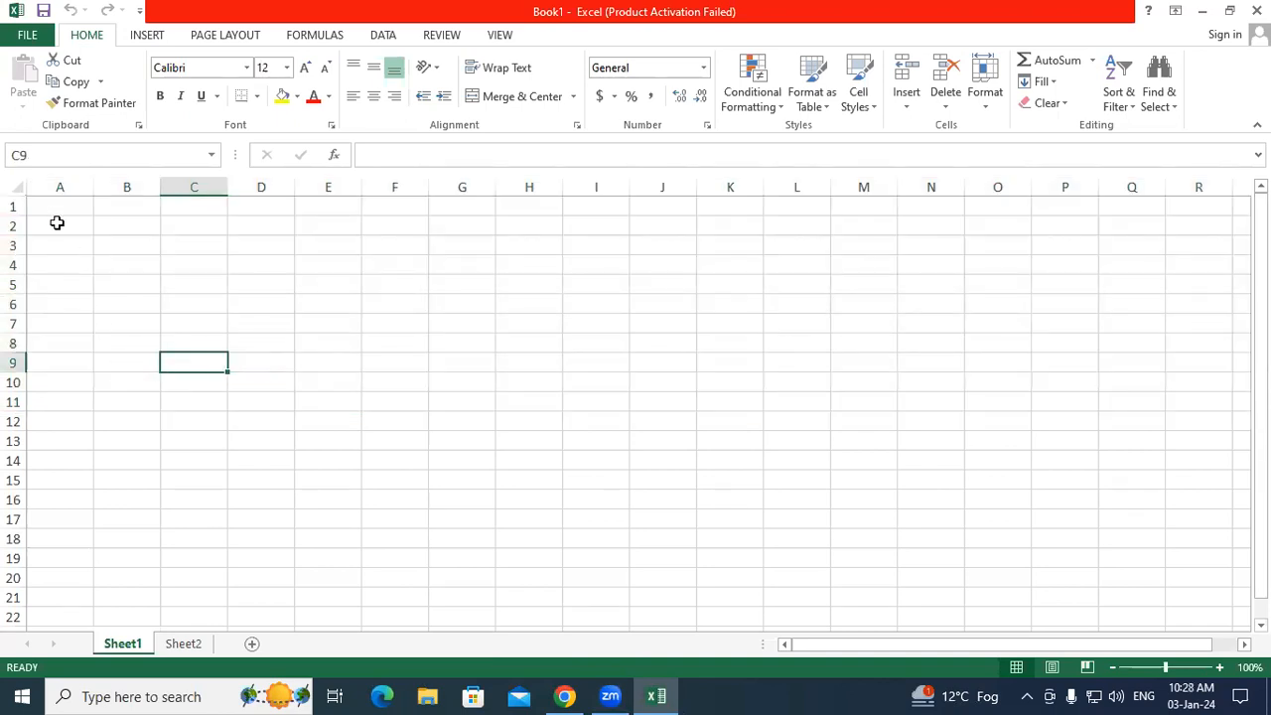
drag(58, 186, 466, 169)
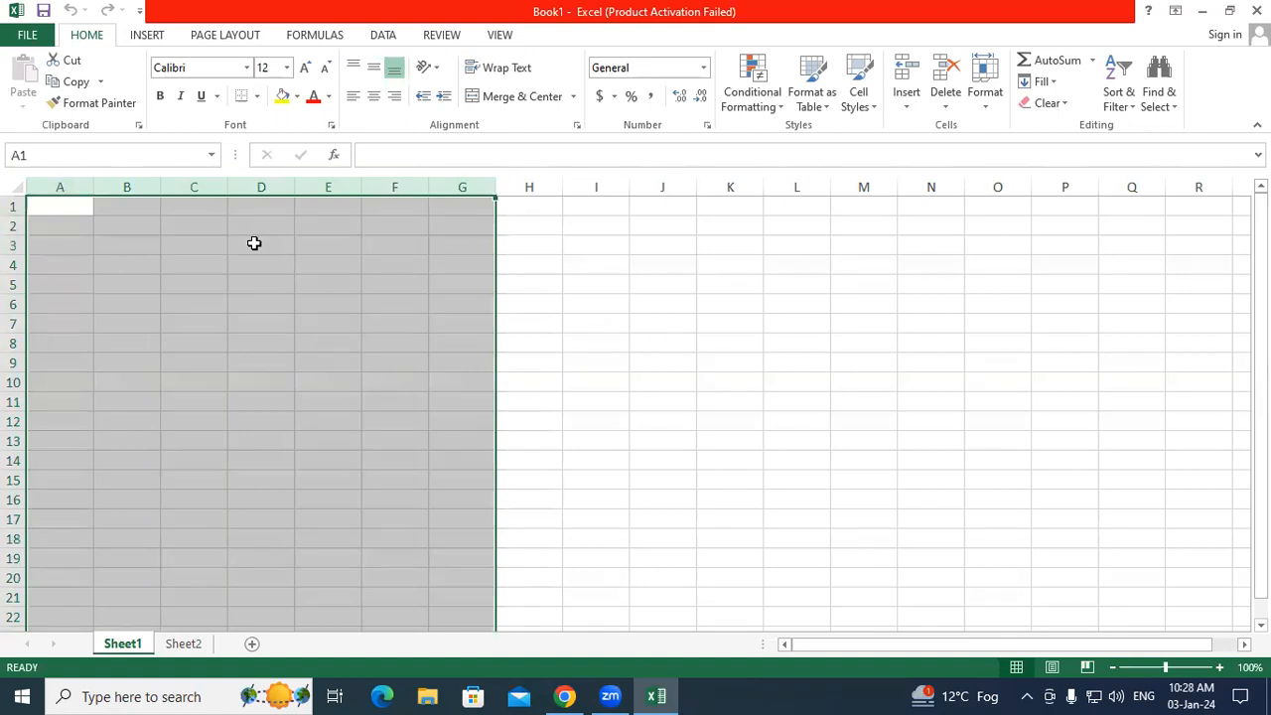
click(217, 270)
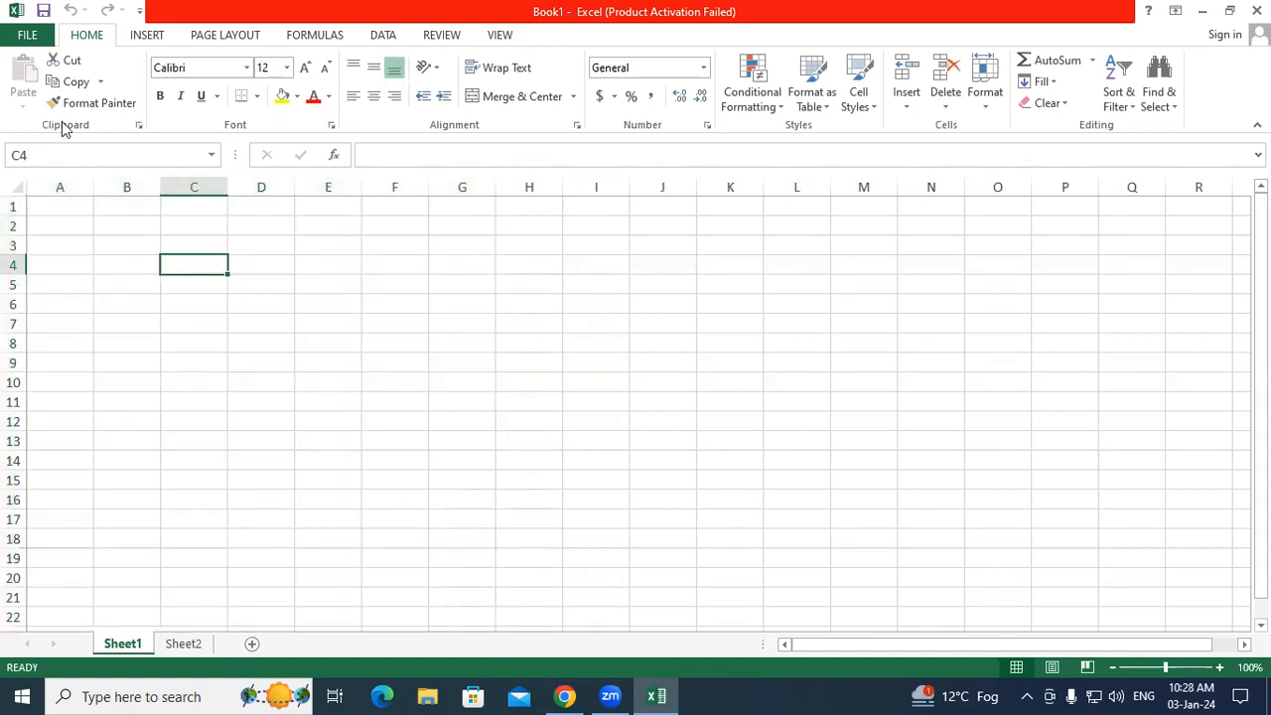
click(28, 35)
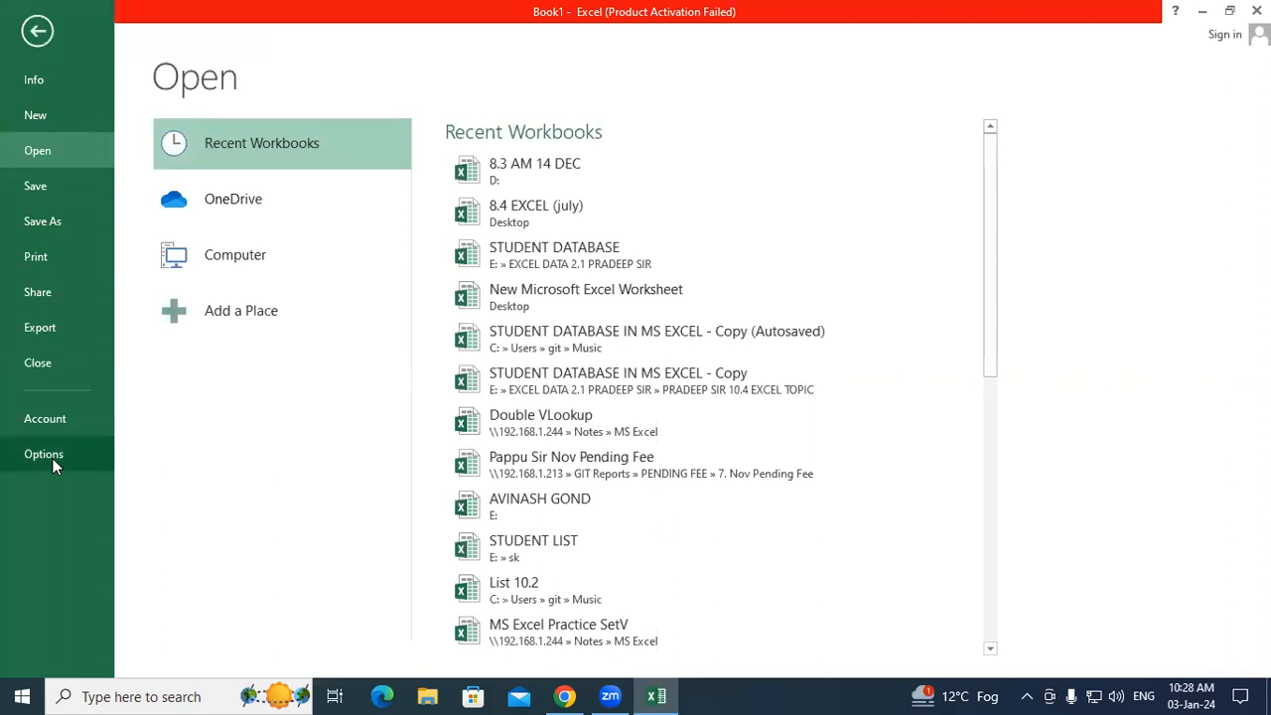
Step: In Excel Options' Formulas page, tick R1C1 reference style
click(54, 459)
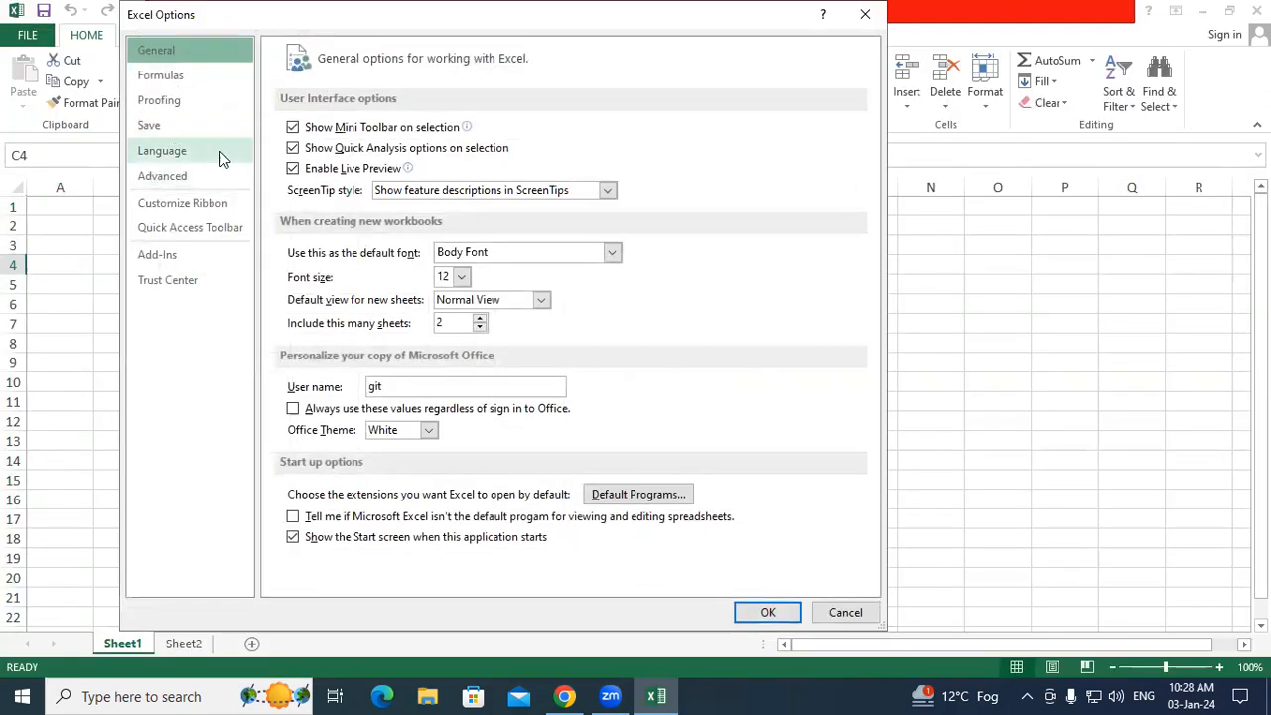
click(168, 102)
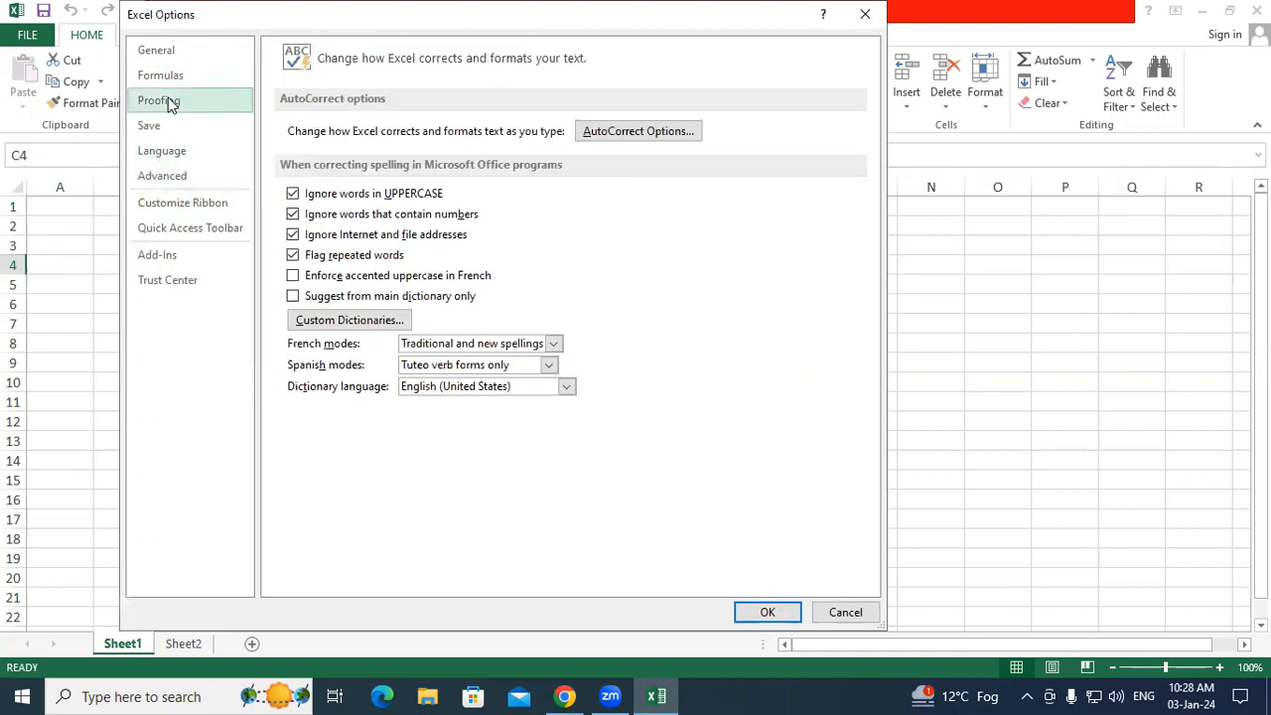
click(164, 80)
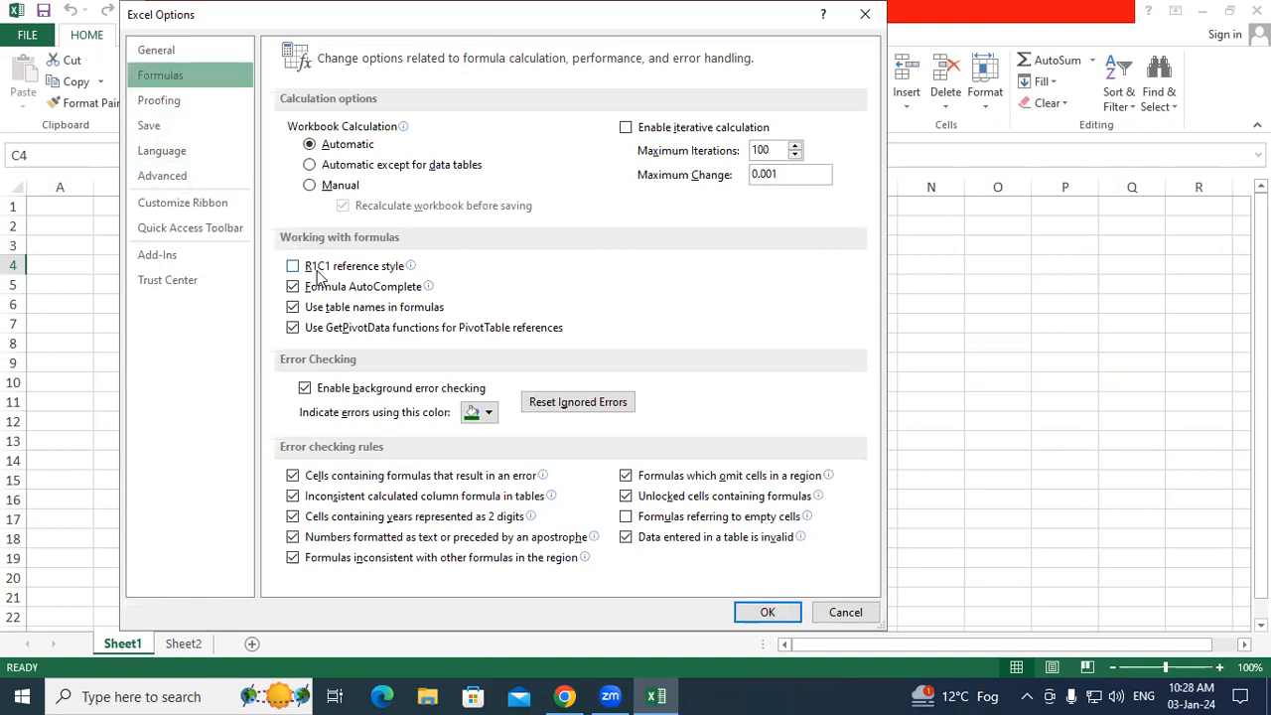
mouse_move(320, 277)
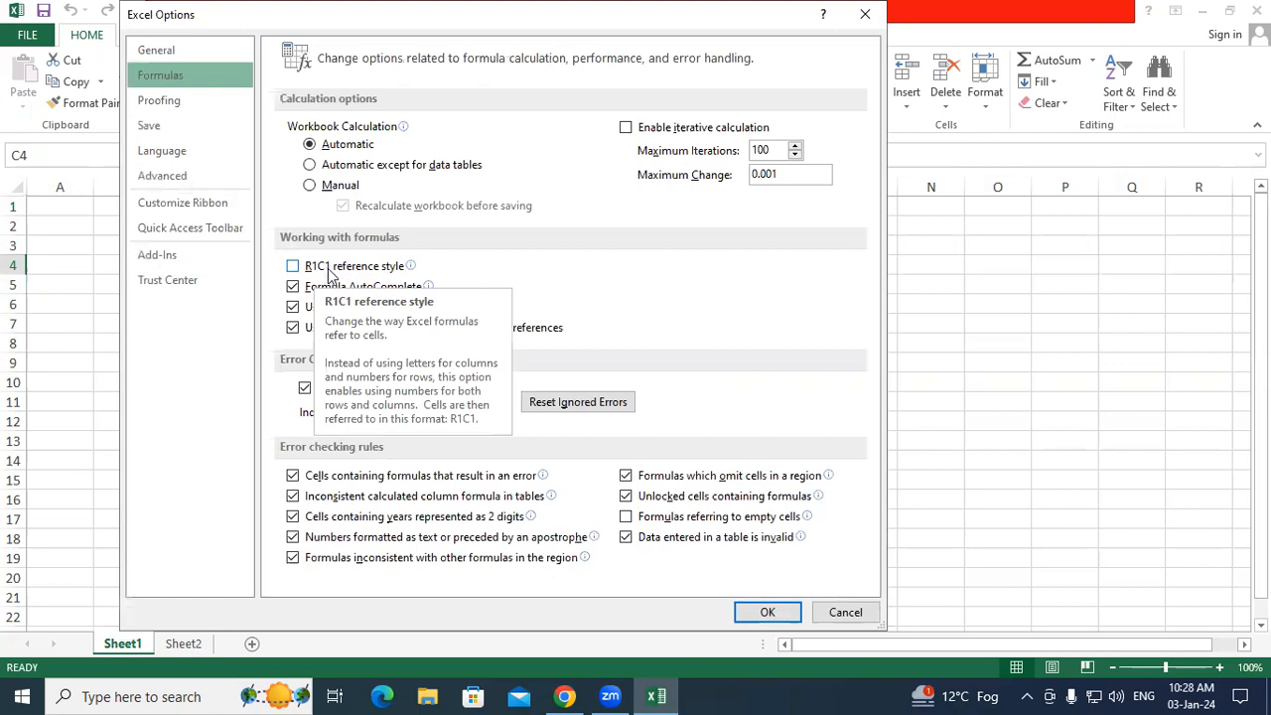
click(293, 266)
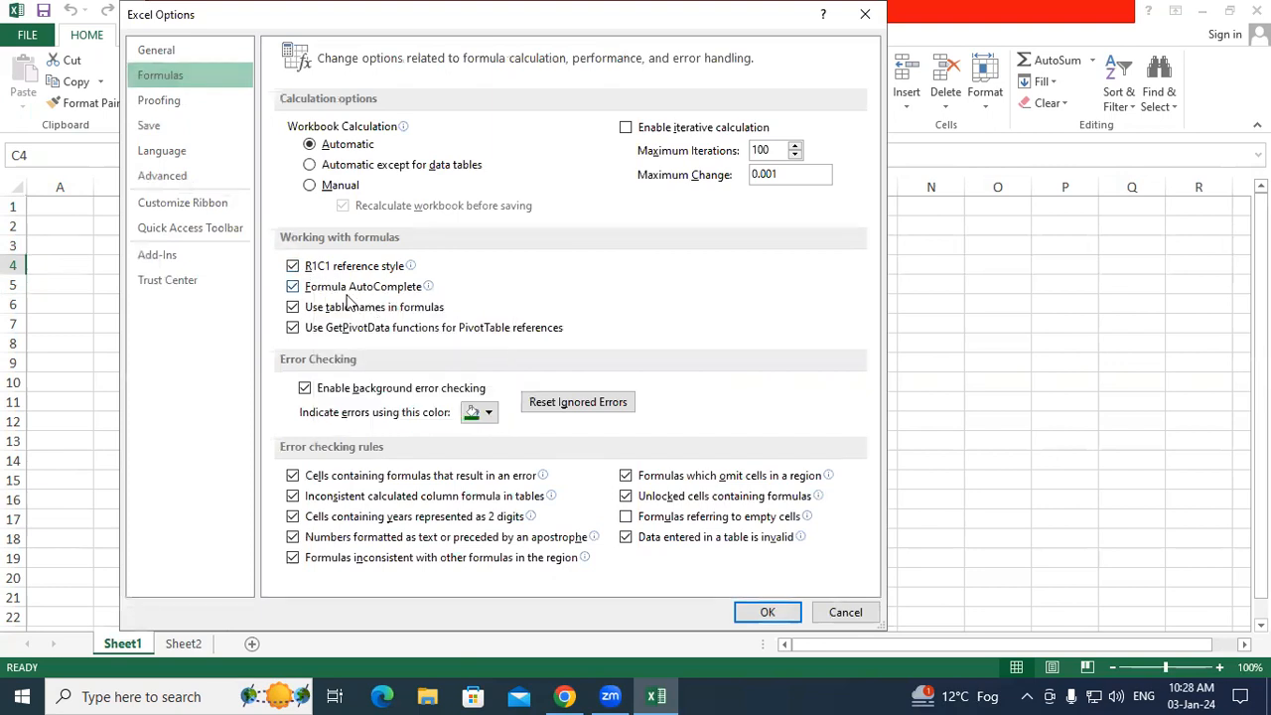
Step: Confirm R1C1 style, then select columns 1–11, column 5, rows 2–20 and a two-row block
click(790, 609)
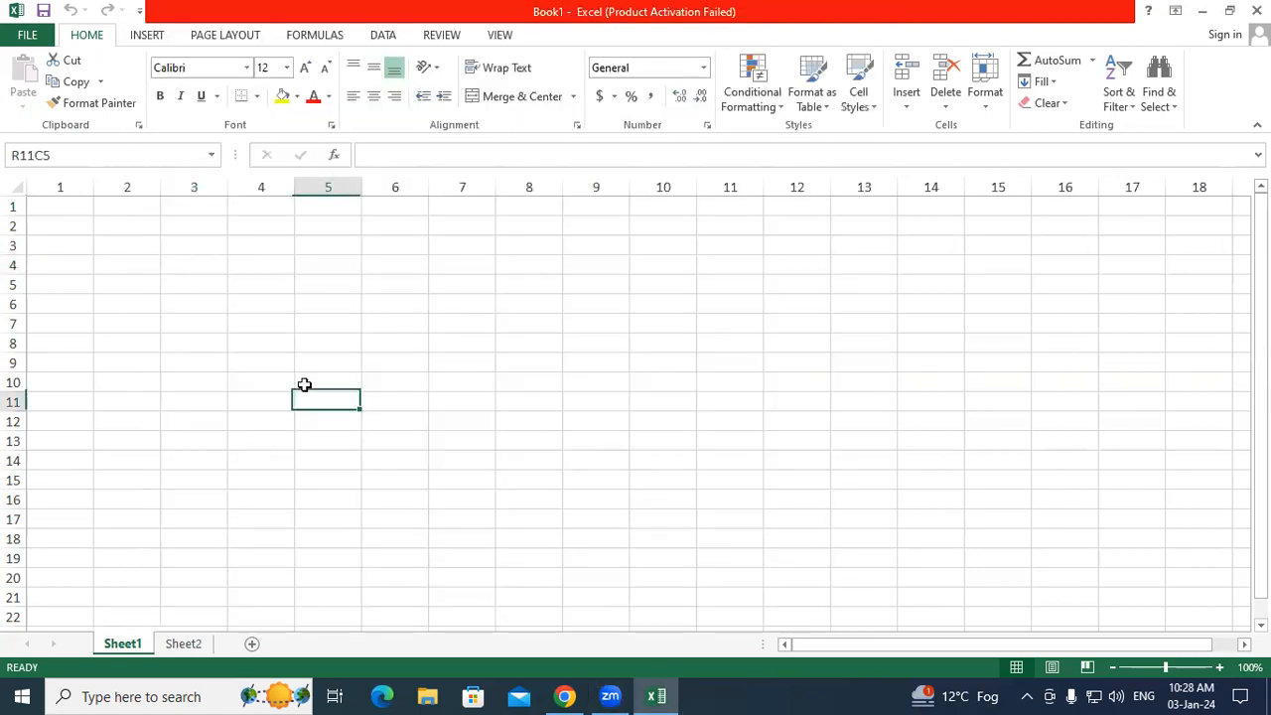
drag(62, 188, 735, 176)
click(309, 308)
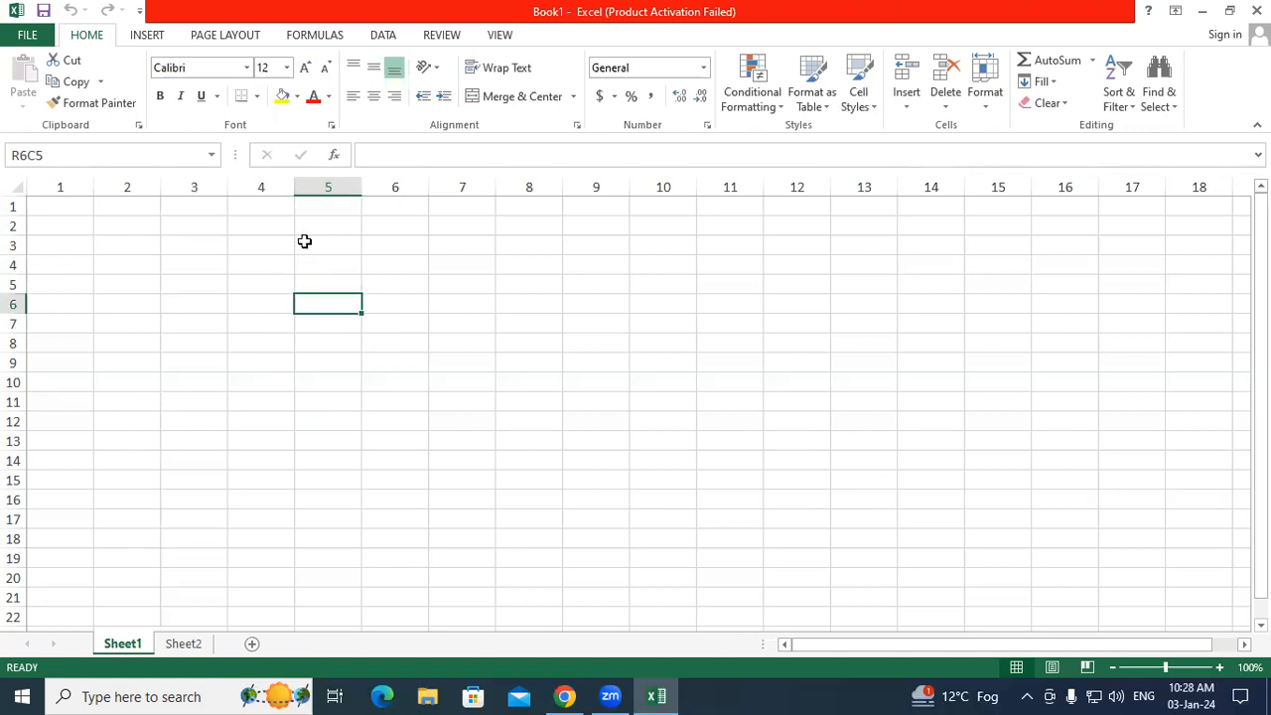
click(329, 187)
drag(336, 226, 310, 587)
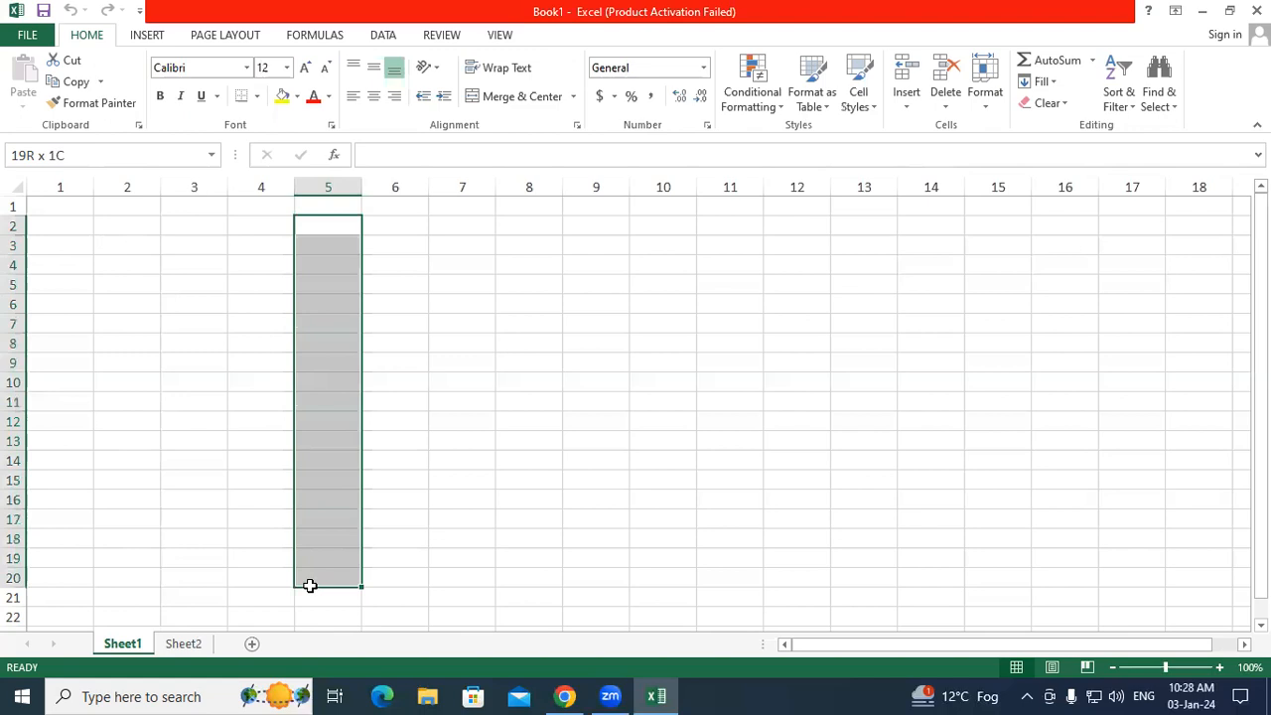
click(169, 437)
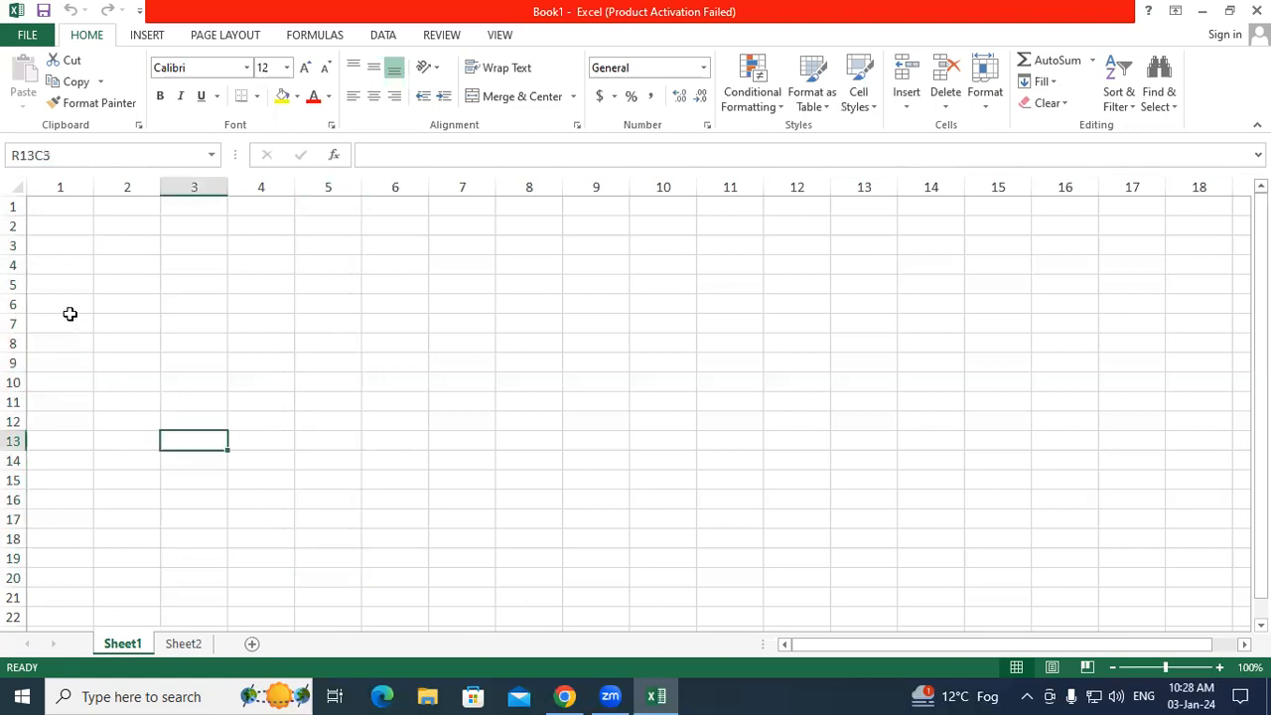
click(75, 323)
drag(184, 323, 927, 342)
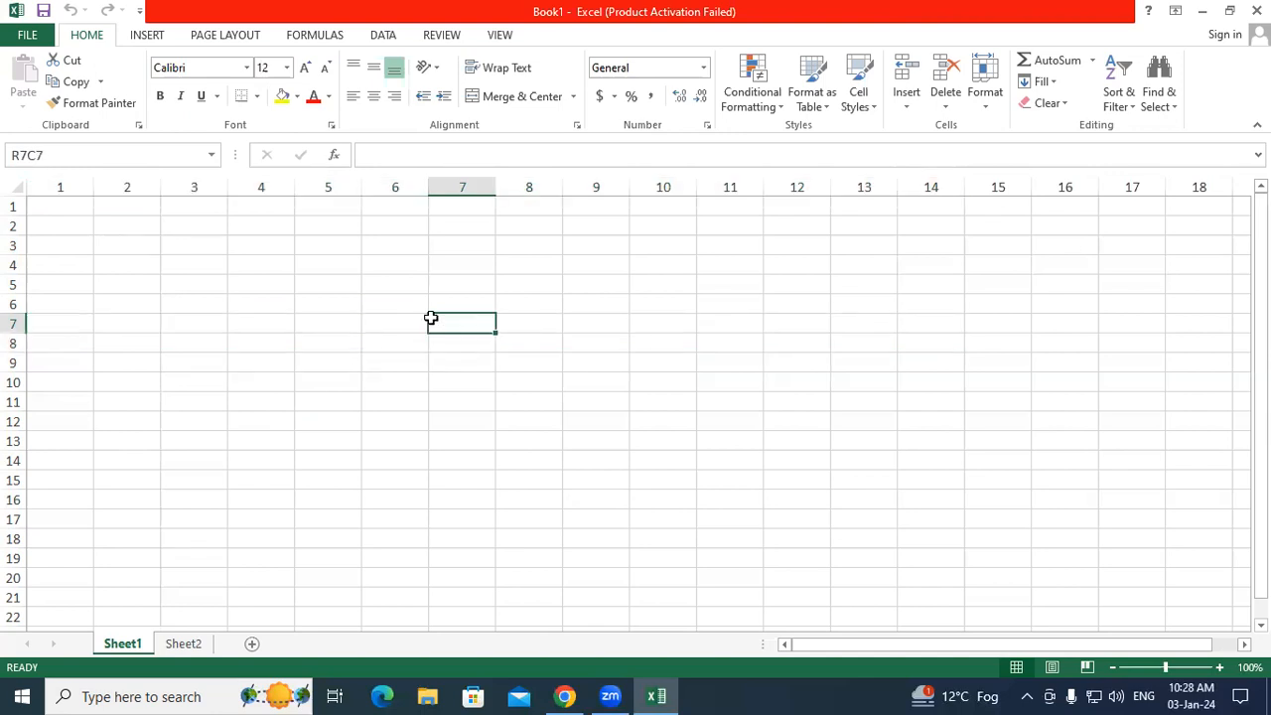
Step: Untick R1C1 reference style in Options > Formulas, then select columns A–I and cell F4
click(28, 36)
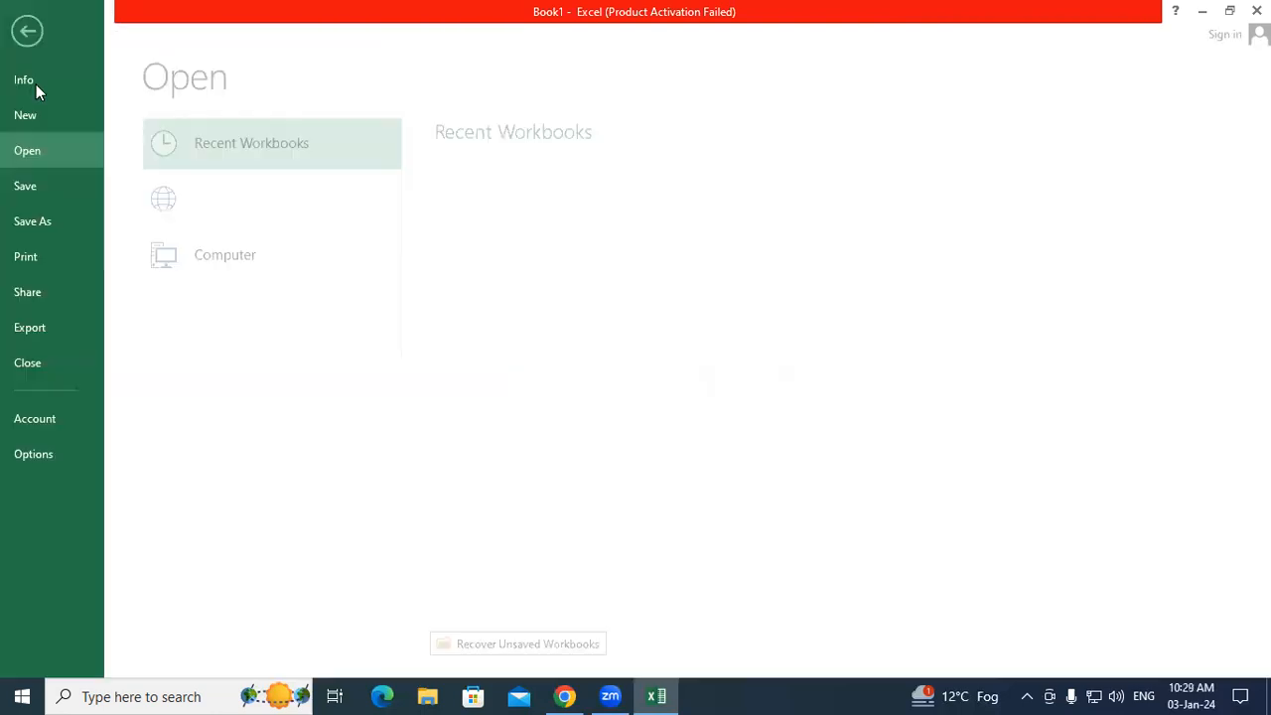
click(43, 453)
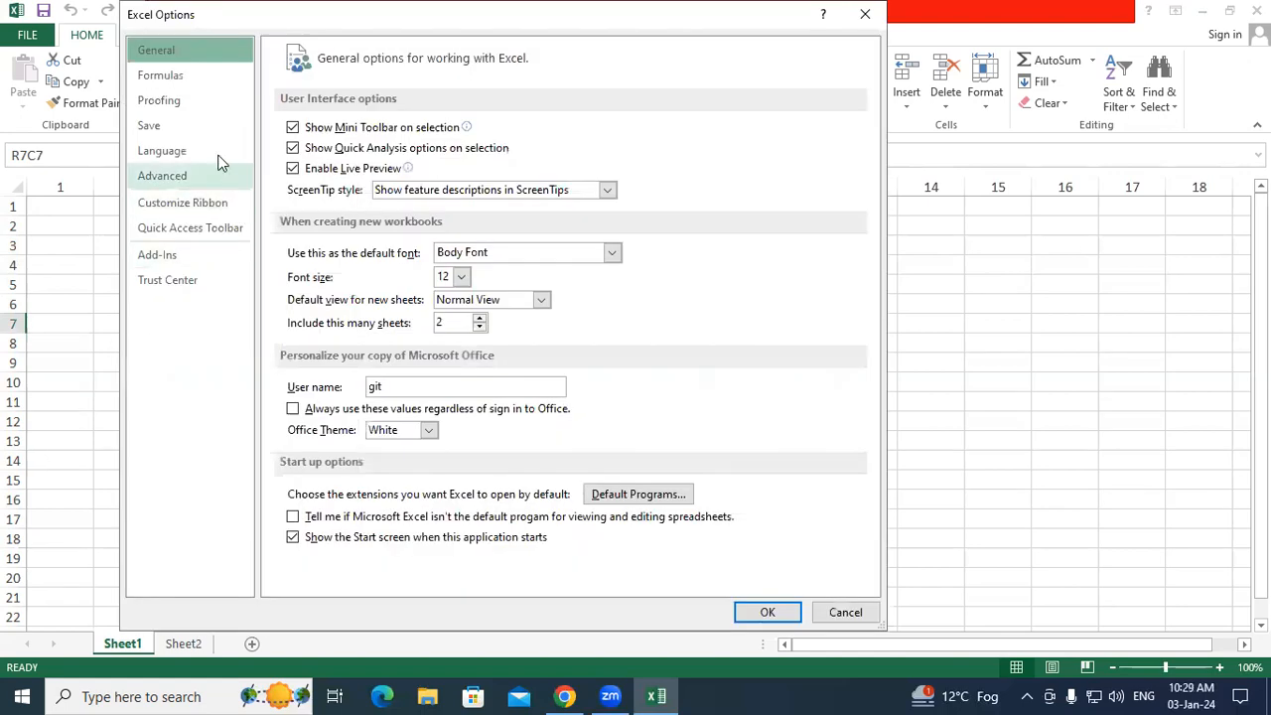
click(177, 77)
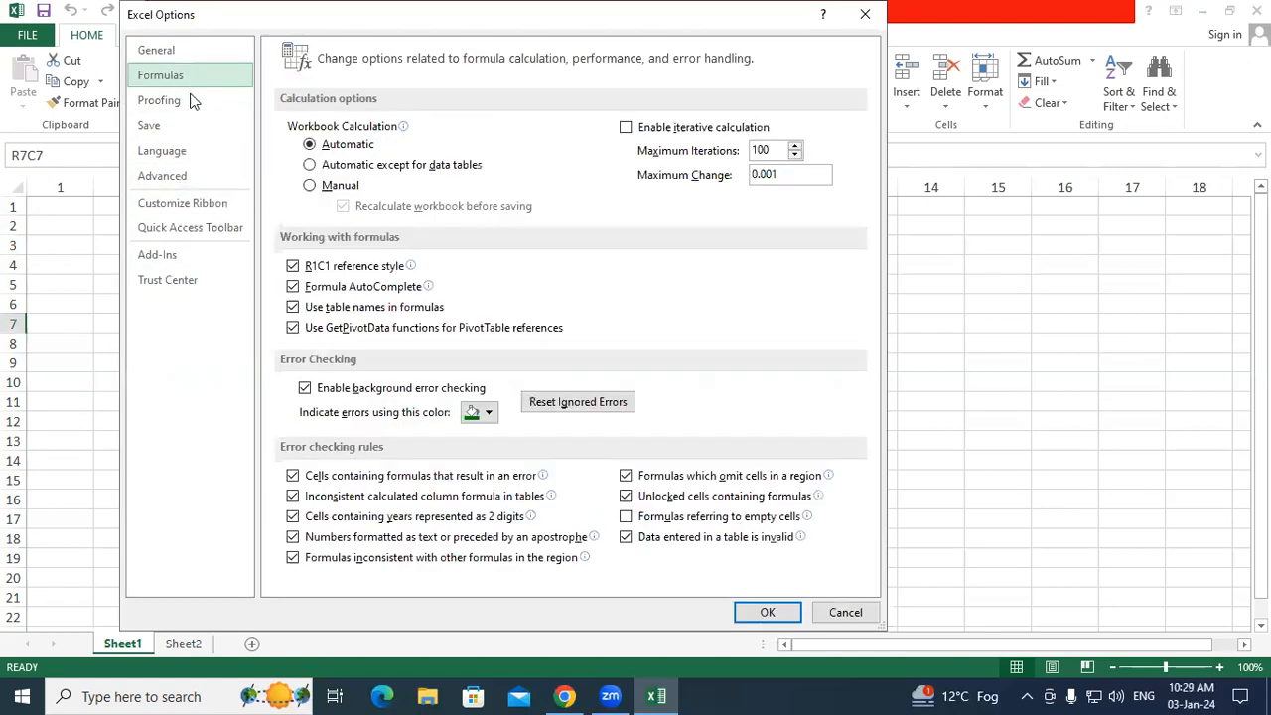
click(293, 267)
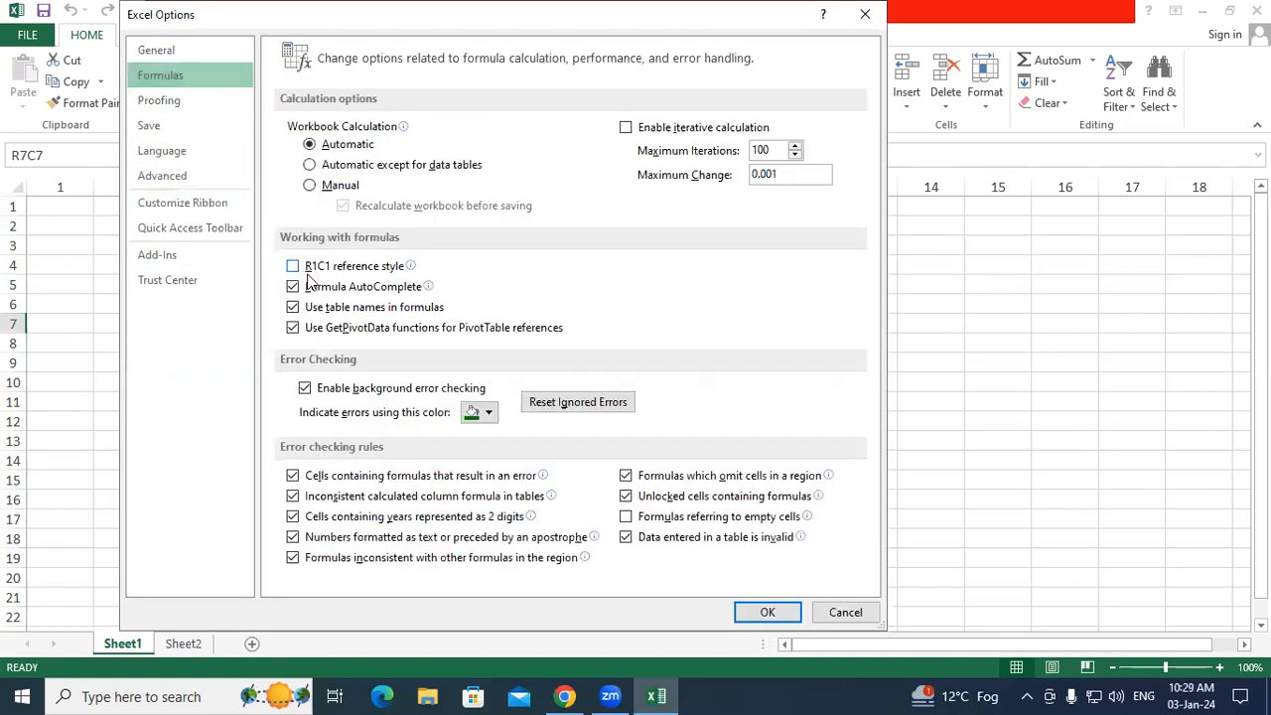
click(767, 613)
drag(56, 187, 685, 199)
click(418, 260)
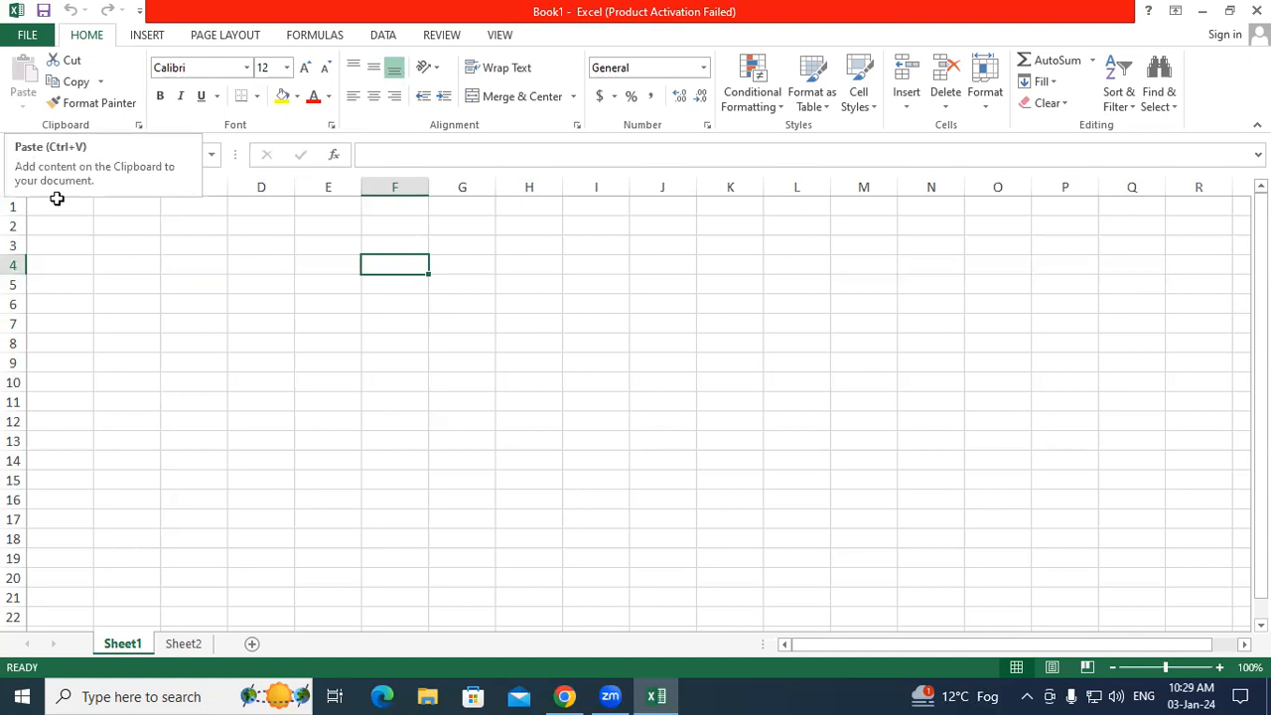
Step: Practise selecting the A2:C4 and A8:B10 blocks and single cells B4, B2 and D7
drag(63, 220, 137, 320)
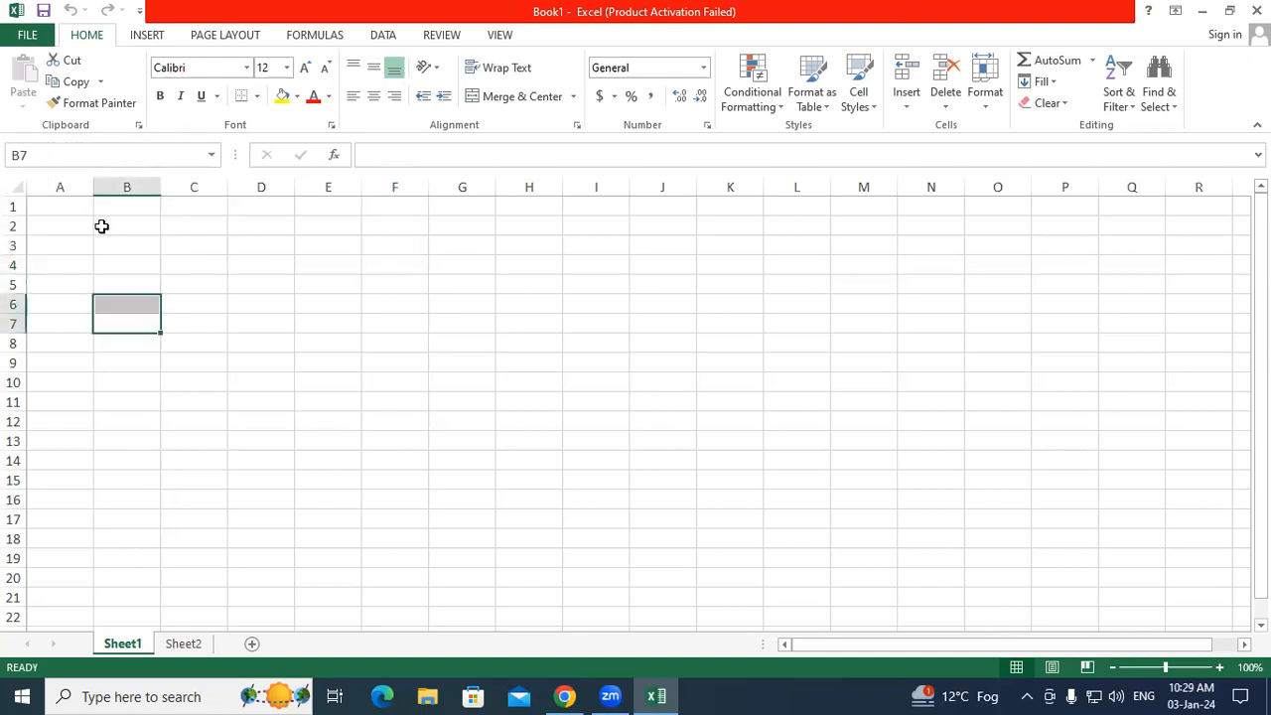
drag(53, 337, 144, 384)
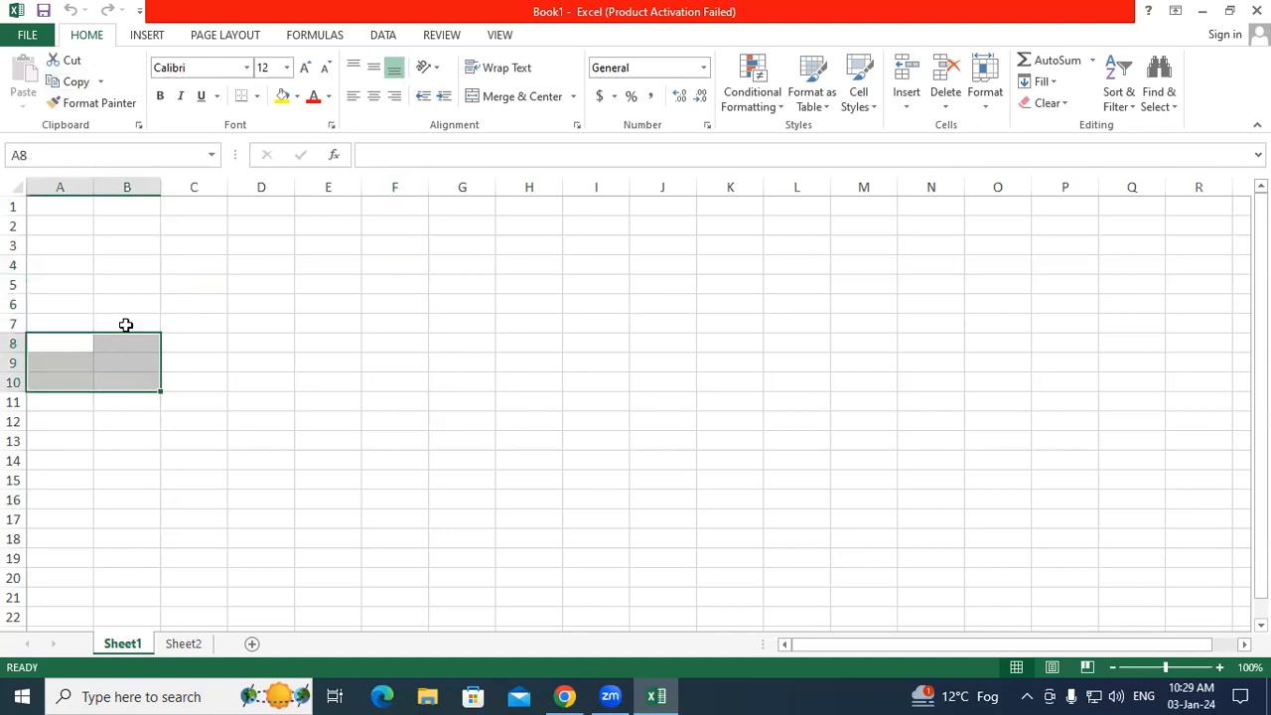
click(151, 266)
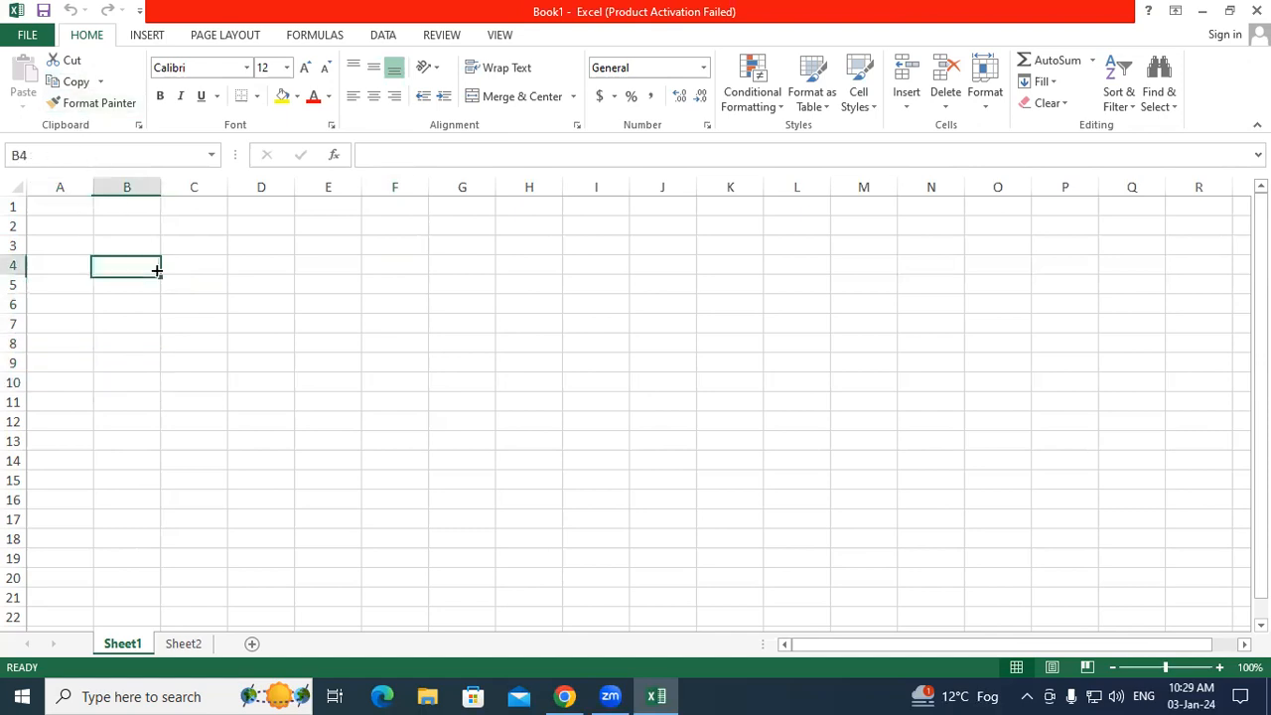
click(122, 230)
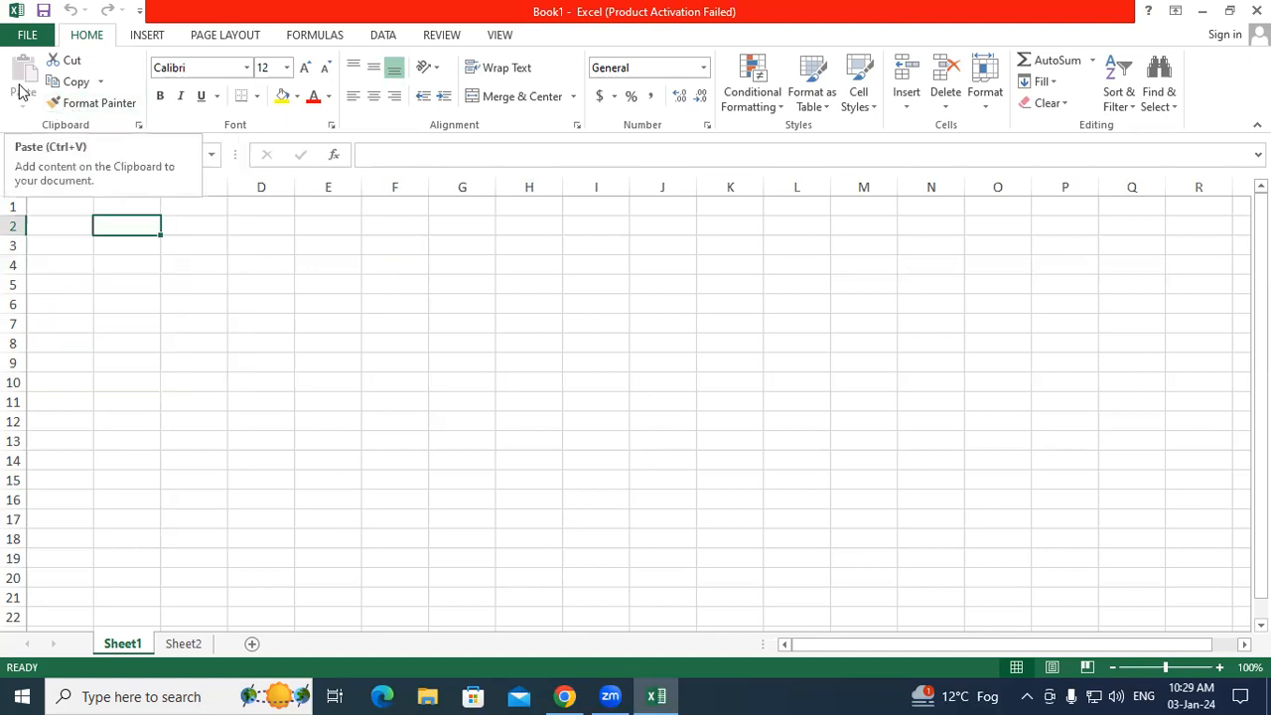
click(274, 328)
Step: Type the letter a in B2 and cut-paste it into G3
click(105, 225)
text(a)
click(149, 278)
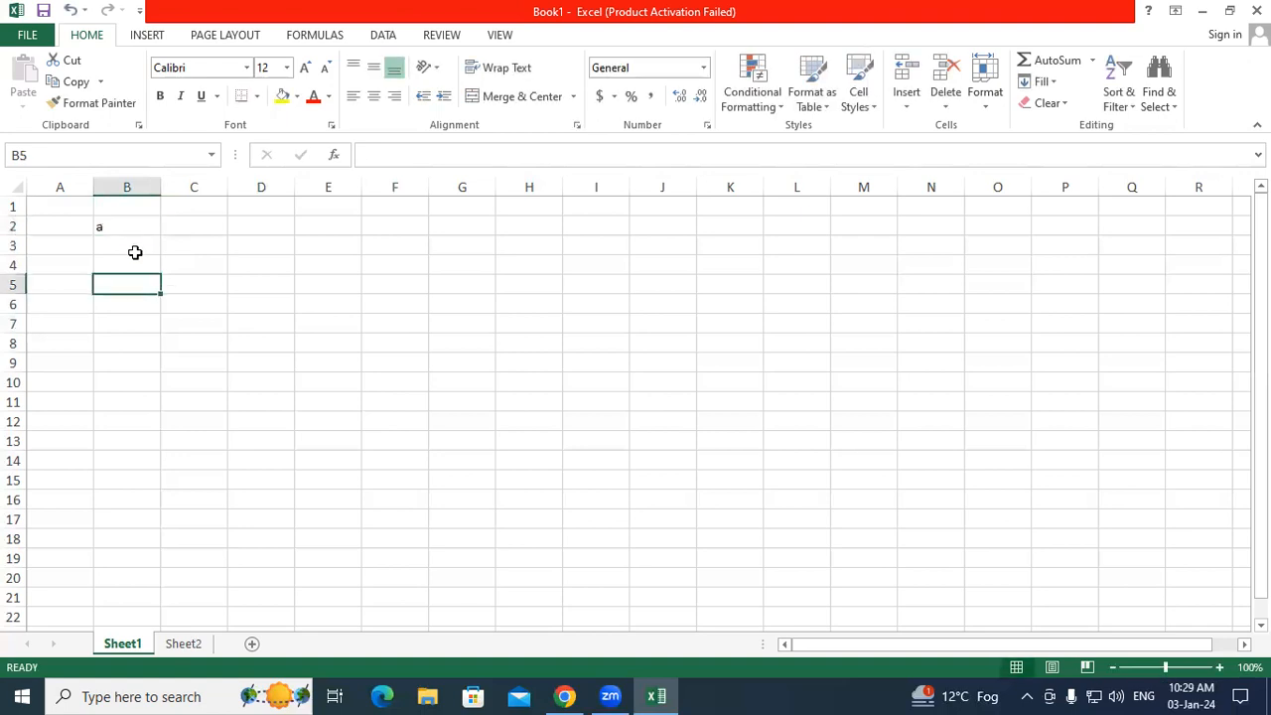
click(116, 227)
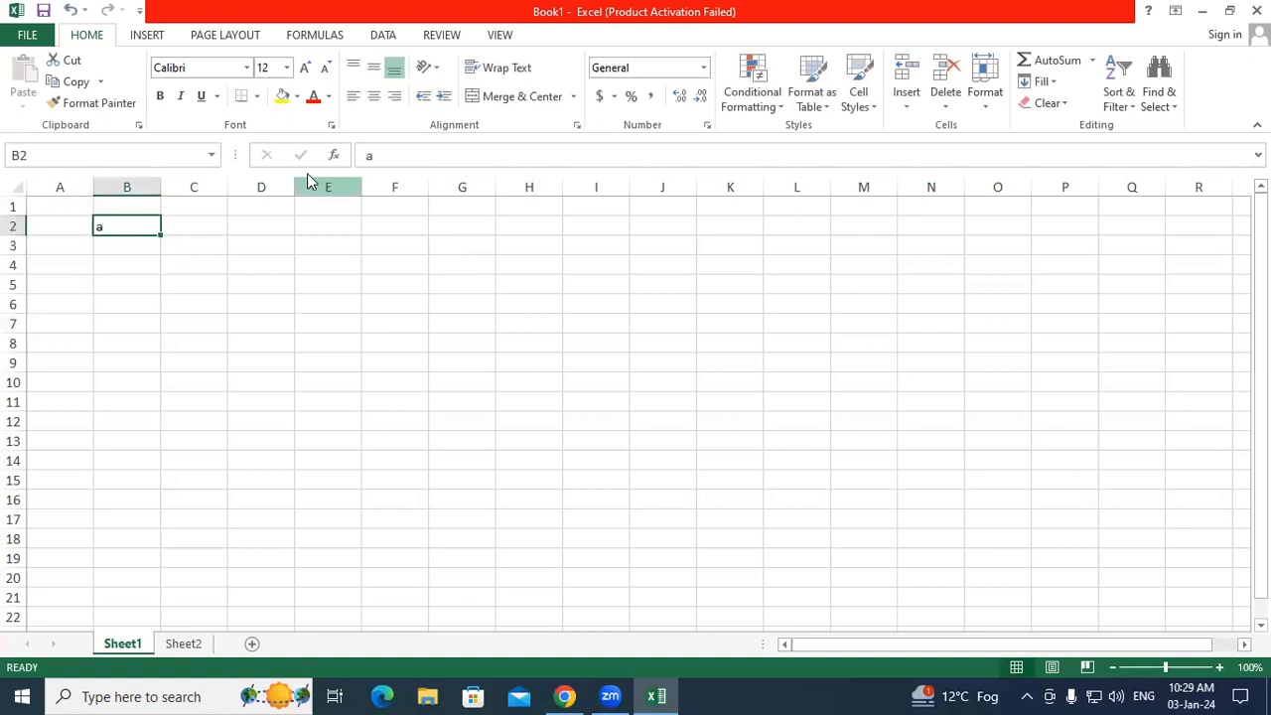
click(64, 81)
click(446, 246)
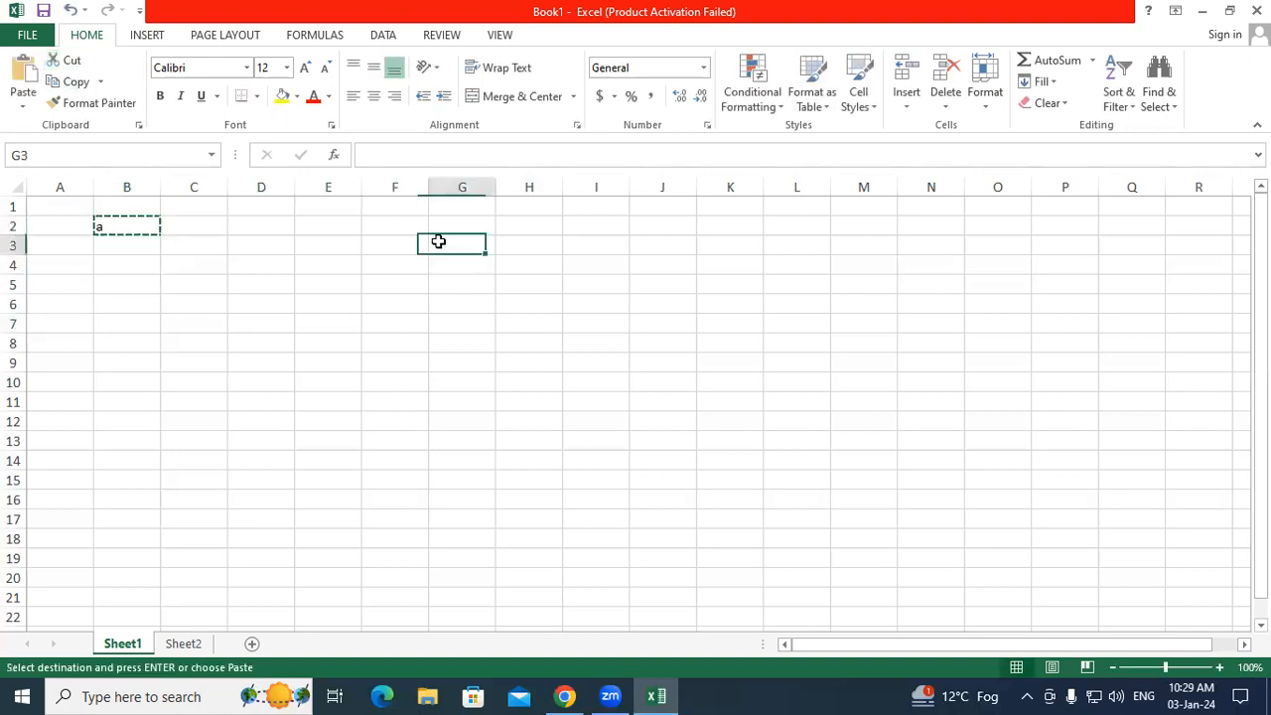
click(17, 78)
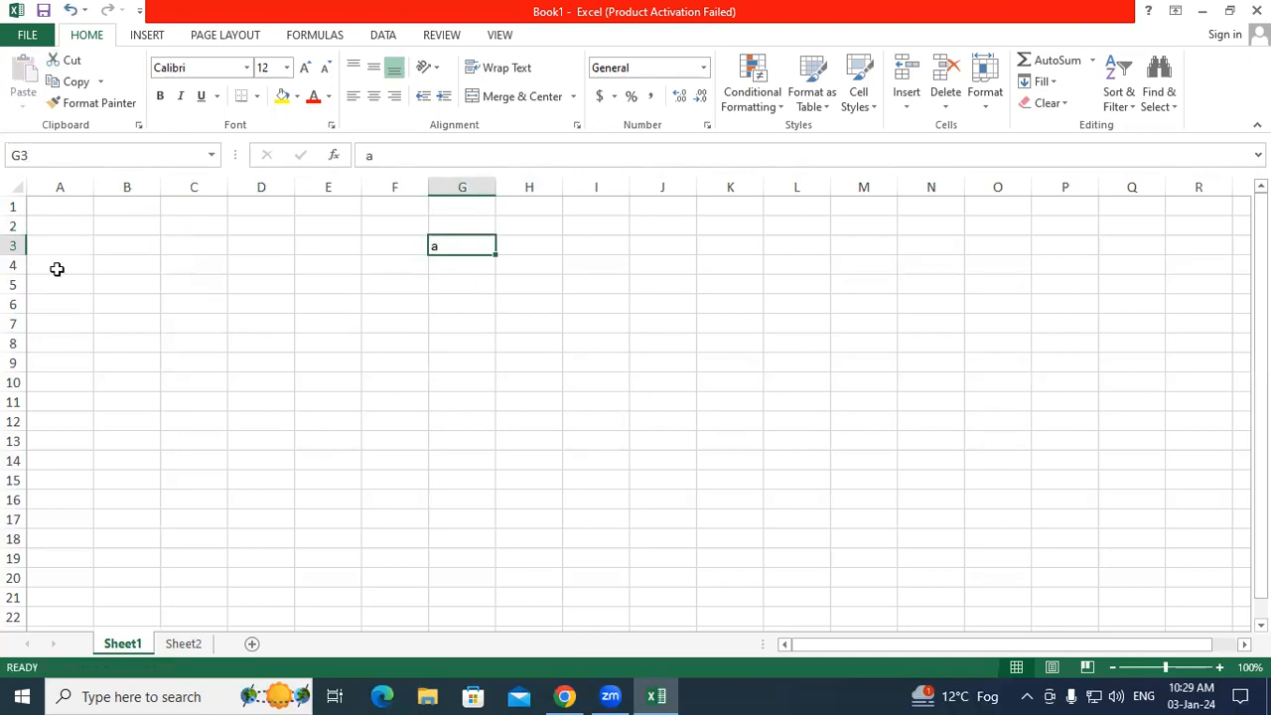
Step: Copy the a from G3 into B3, then cancel the copy with Esc
click(67, 82)
click(147, 245)
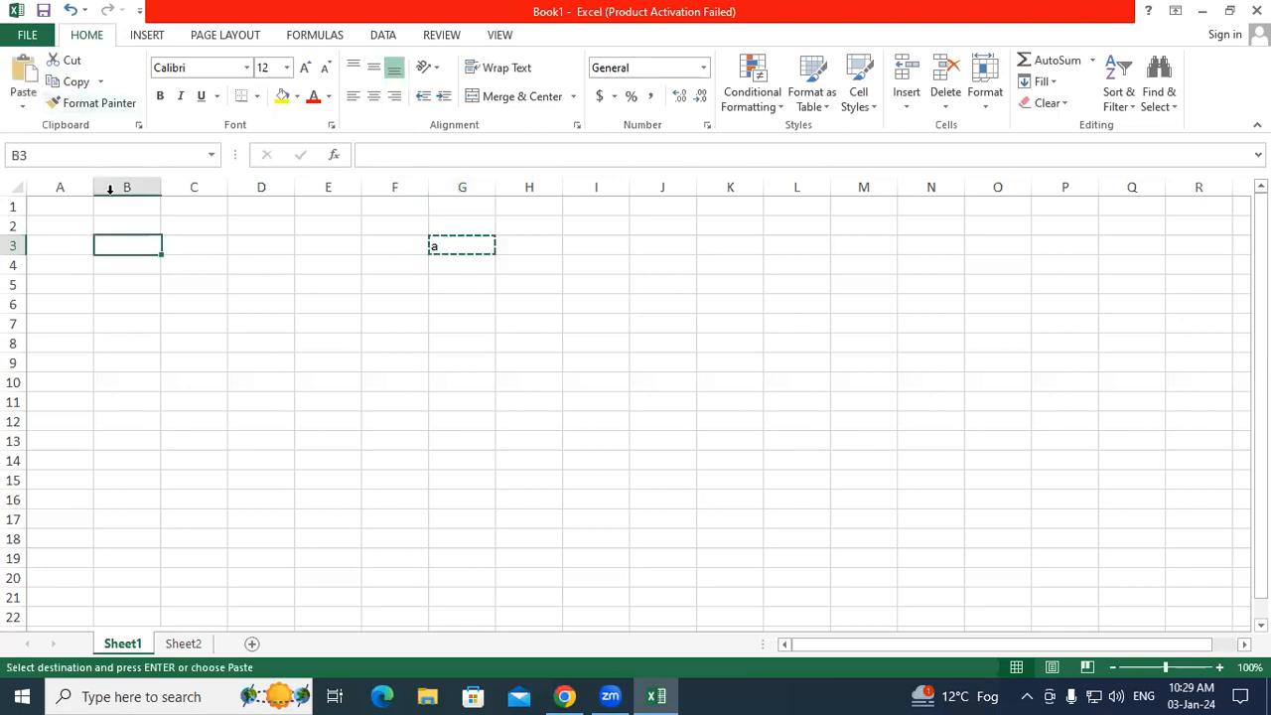
click(35, 91)
click(150, 341)
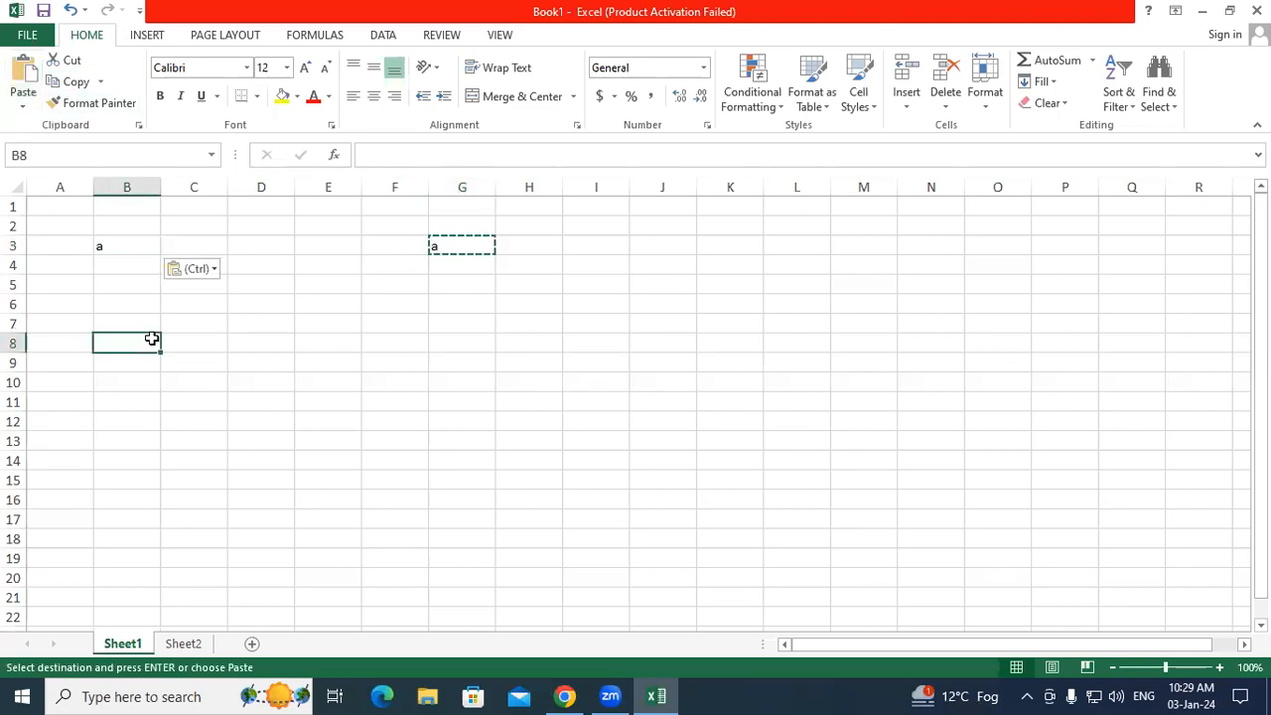
key(Escape)
click(178, 363)
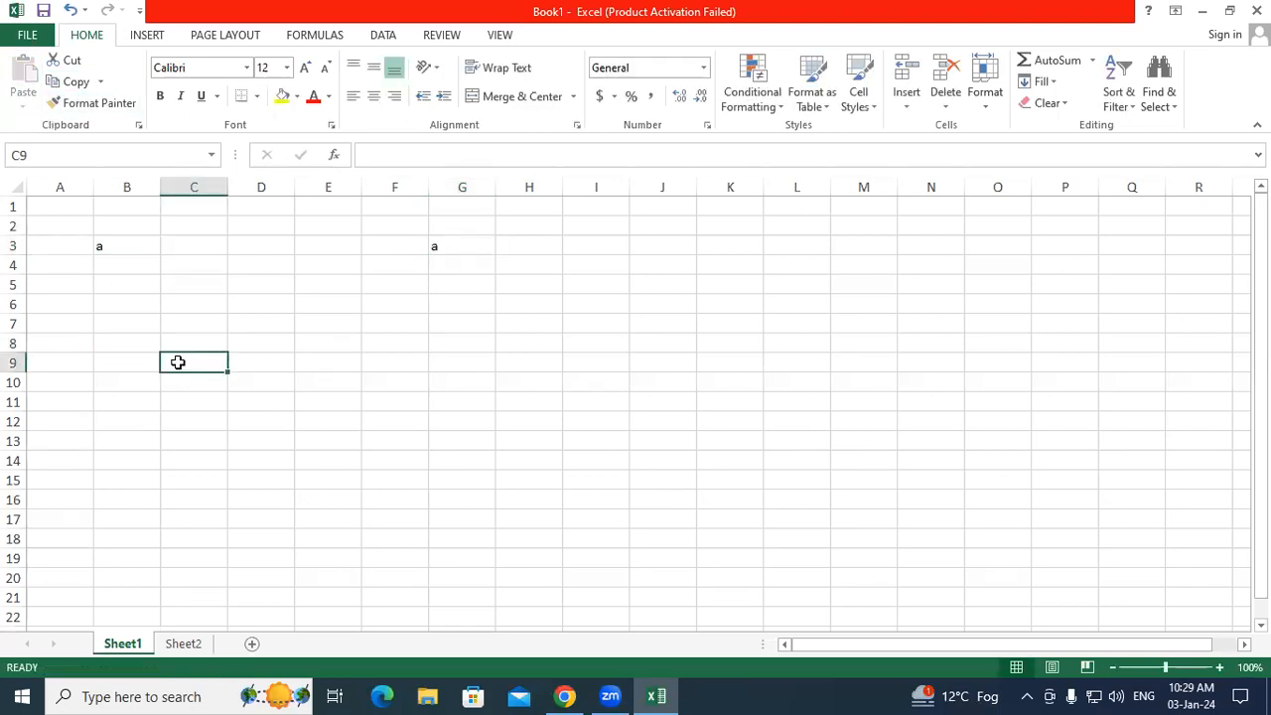
click(105, 245)
Step: Make B3's letter bold, italic, underlined, size 16, red on a yellow fill
click(160, 95)
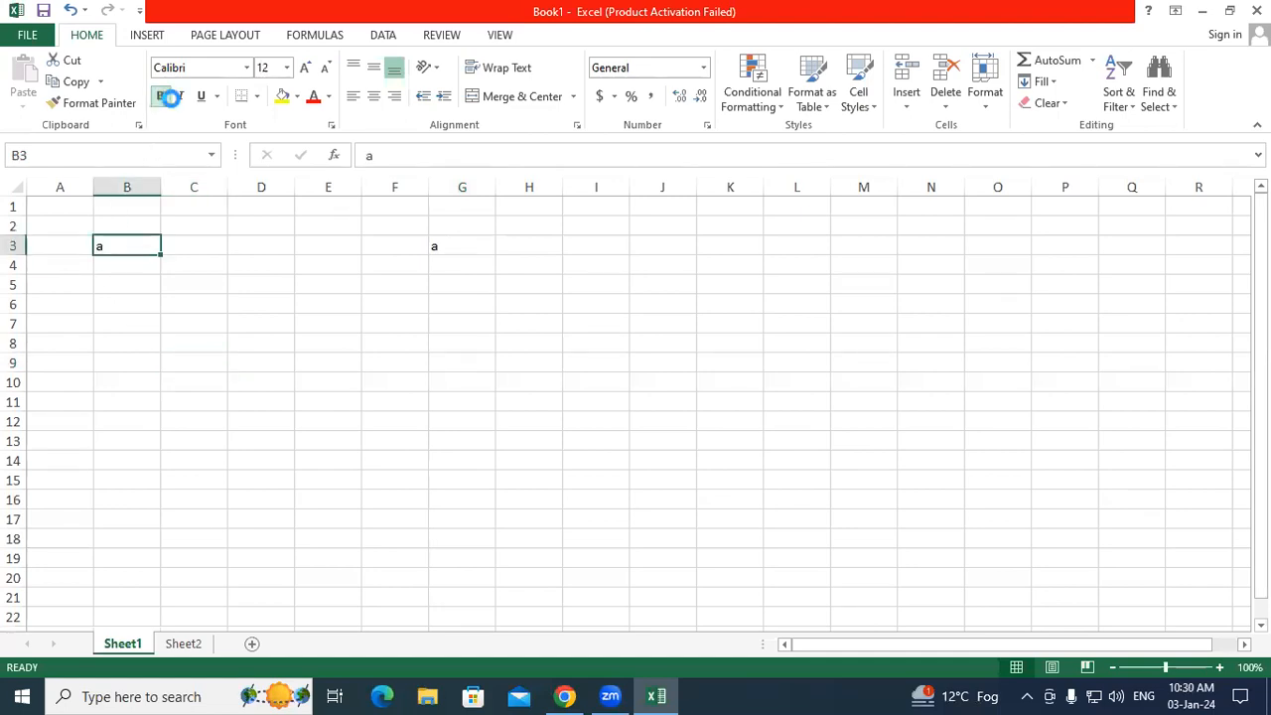
click(181, 96)
click(200, 95)
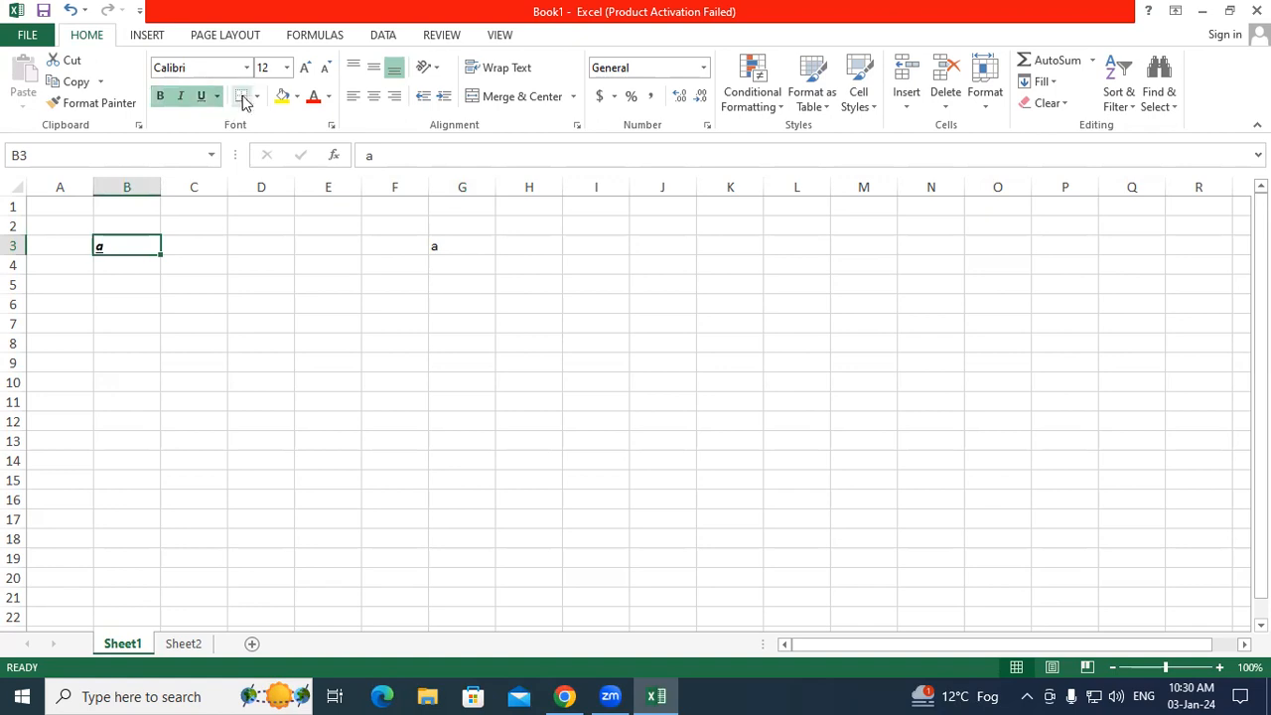
click(306, 67)
click(306, 67)
click(282, 96)
click(313, 96)
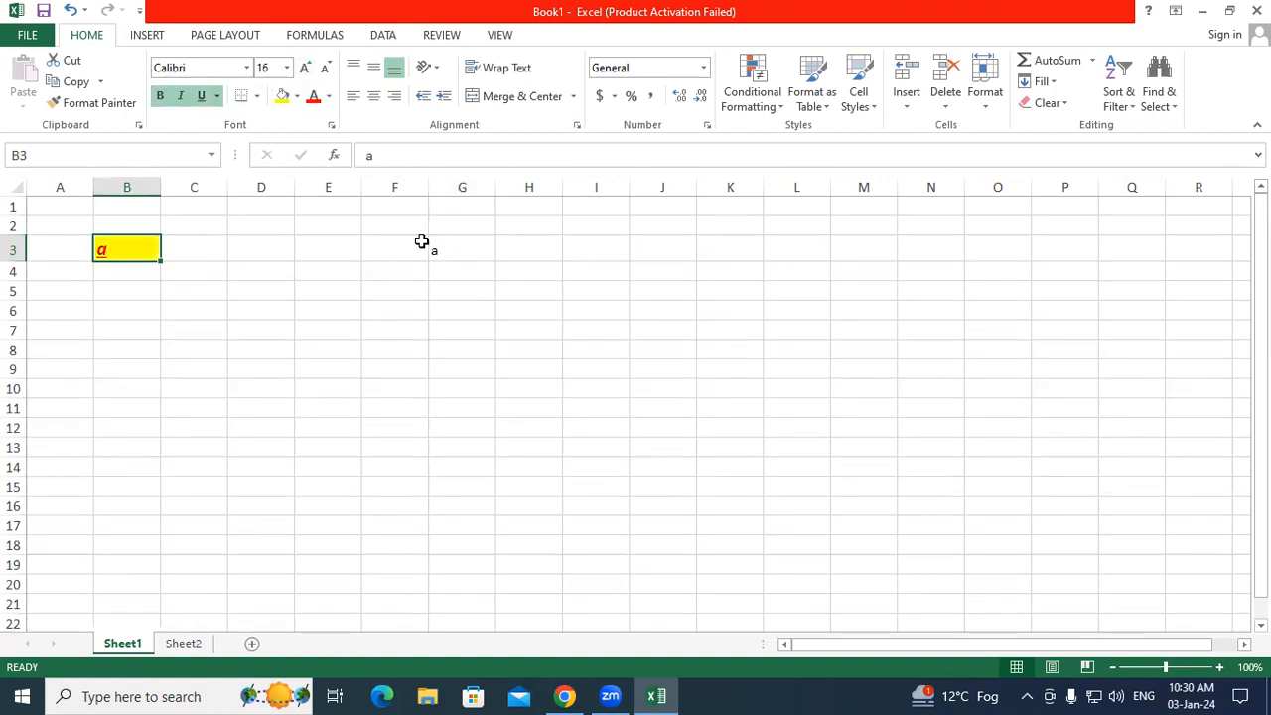
Step: Copy B3's formatting onto G3 with Format Painter, then open and close Excel Help
click(94, 103)
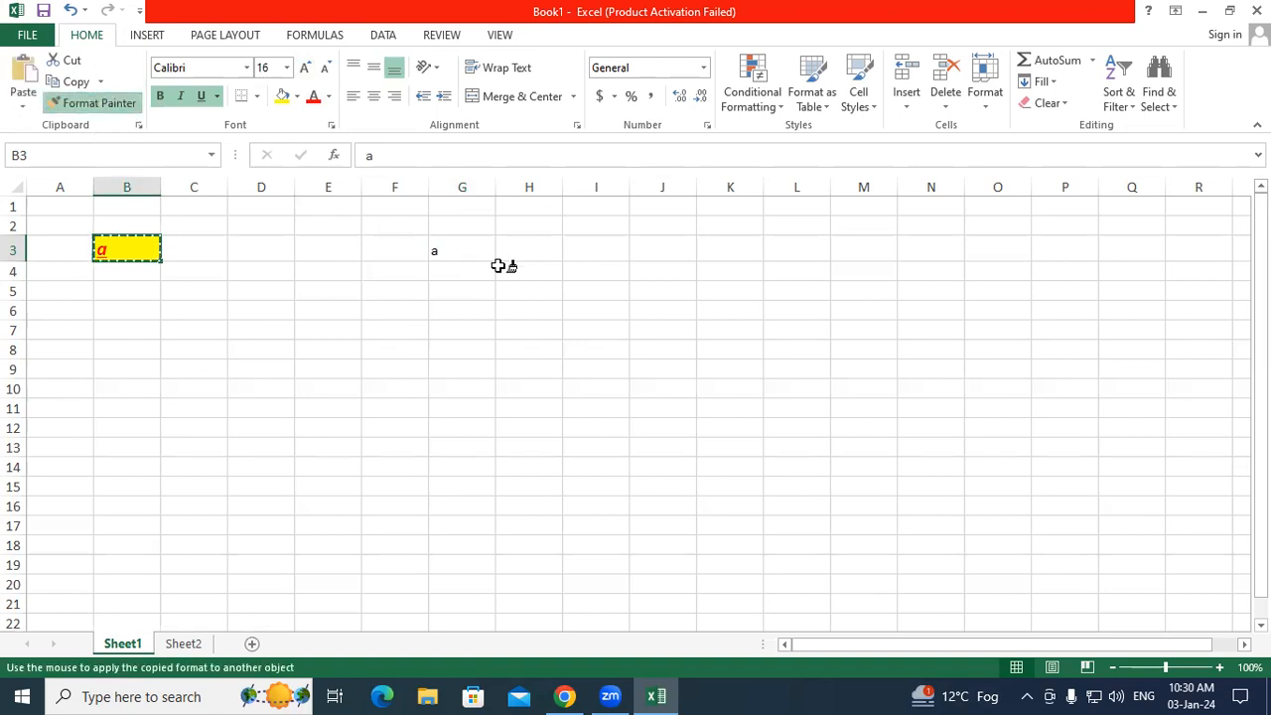
click(457, 246)
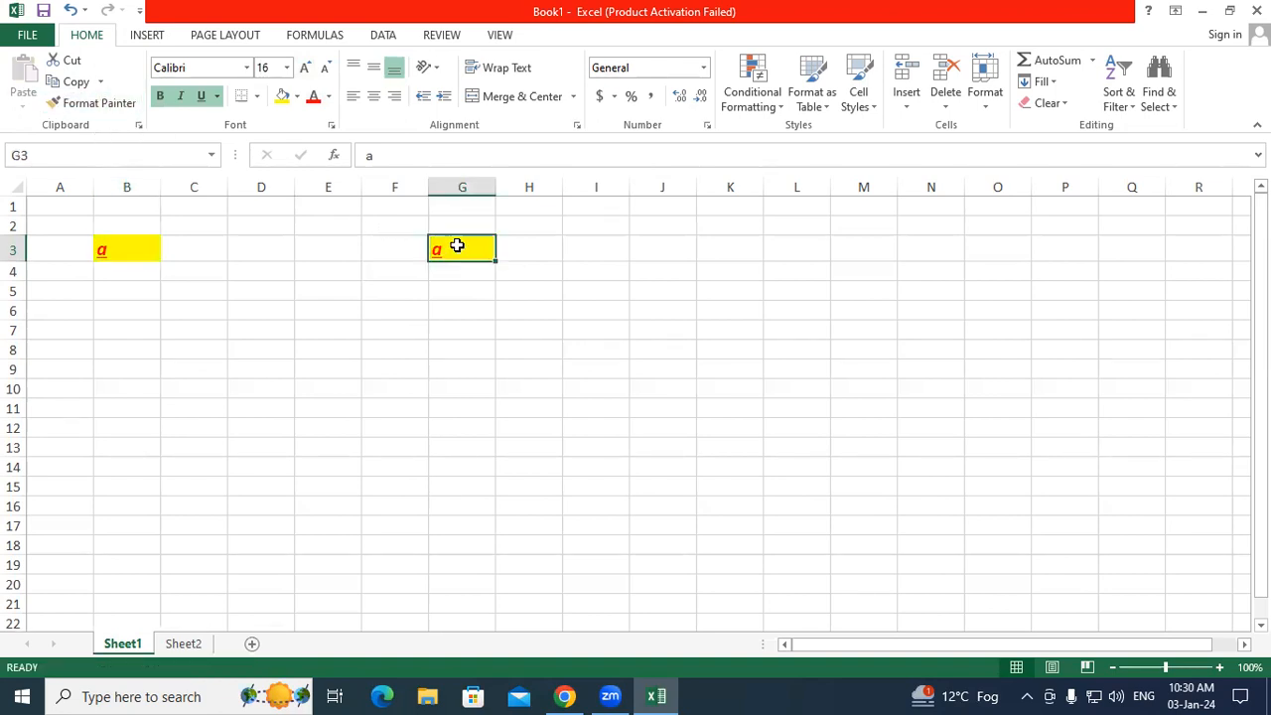
click(420, 353)
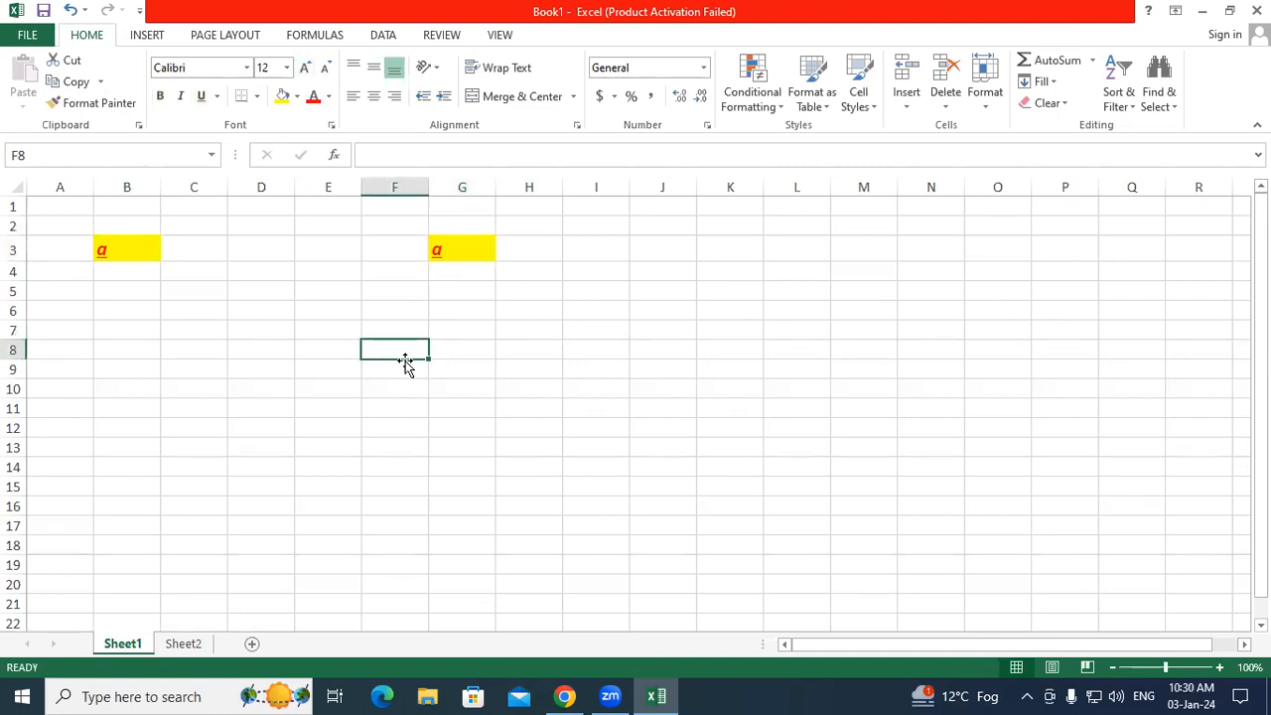
click(127, 413)
click(453, 356)
click(735, 315)
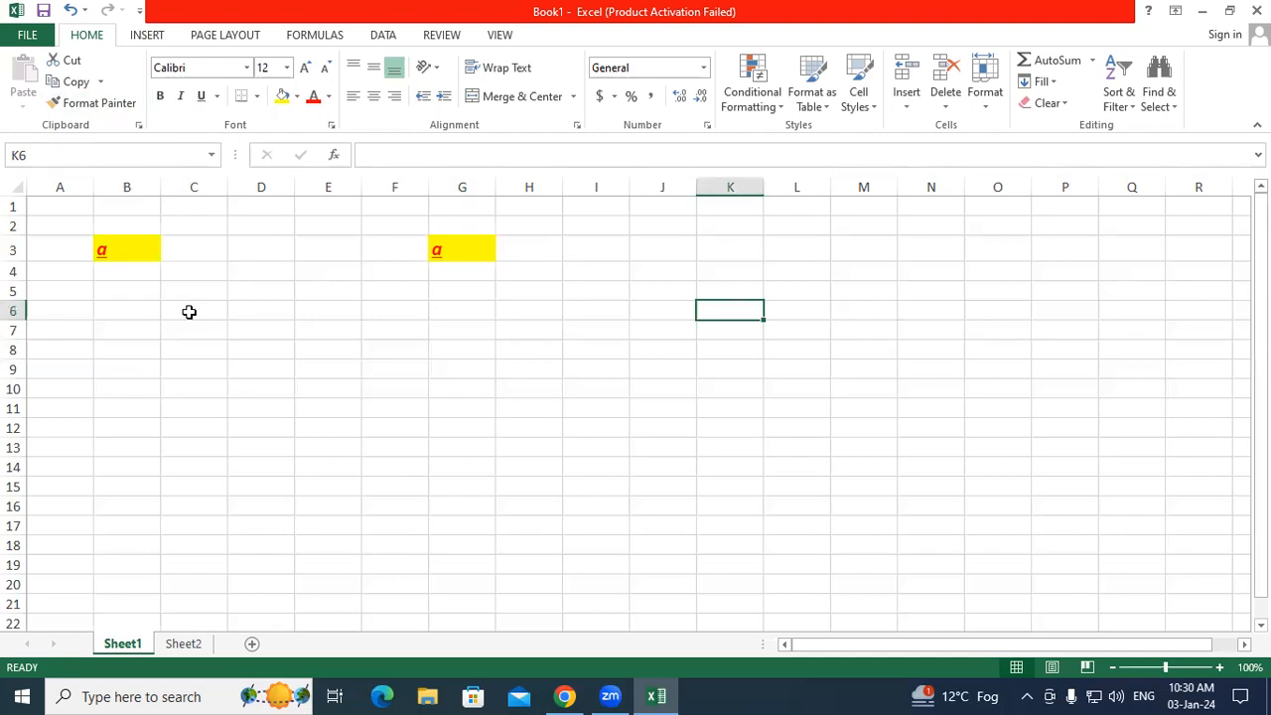
click(246, 356)
key(F1)
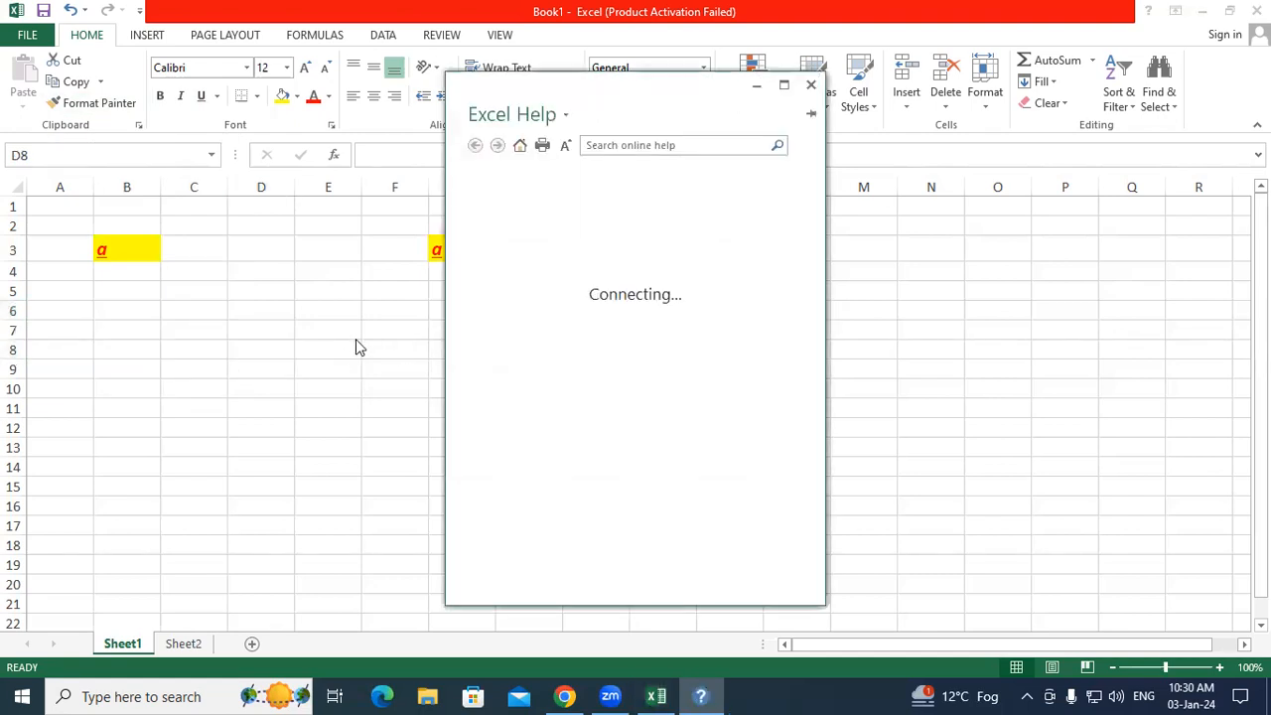
click(811, 86)
Step: Type the letter a into several scattered cells, including D8, E14, A11 and A7
text(a)
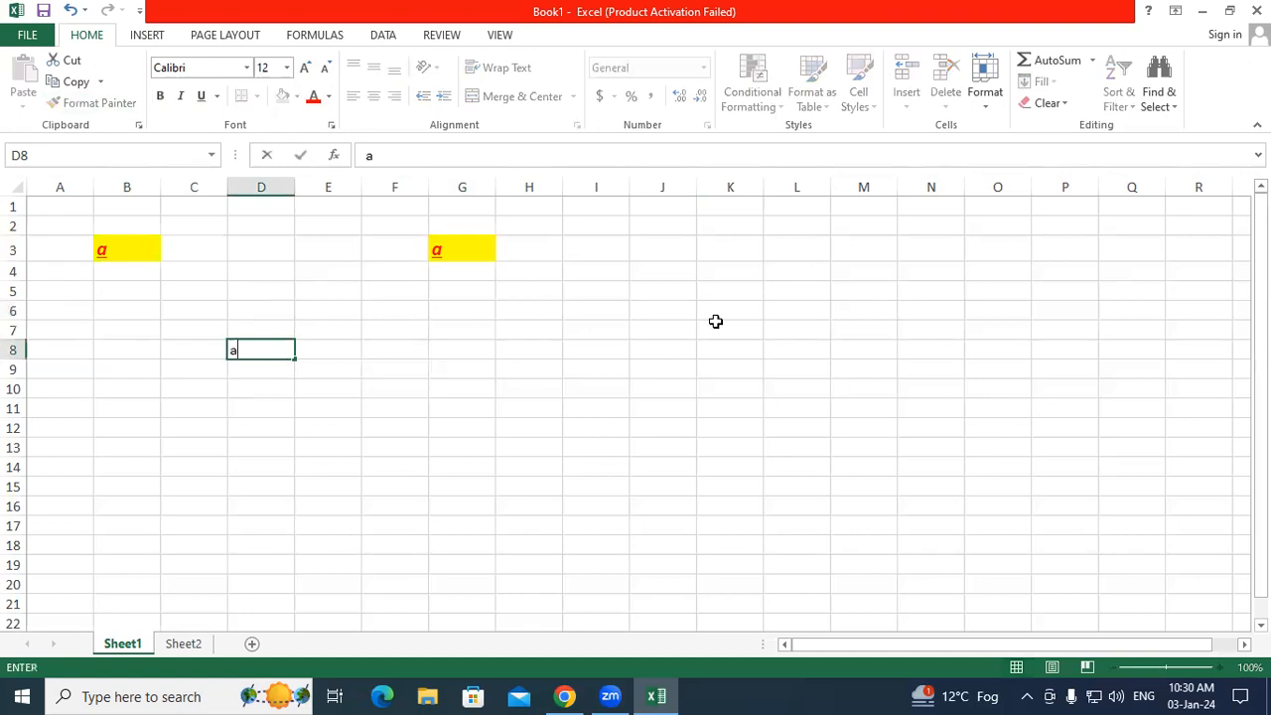
click(715, 330)
text(a)
click(667, 407)
text(a)
click(444, 469)
click(318, 463)
text(a)
click(222, 465)
text(a)
click(65, 406)
text(a)
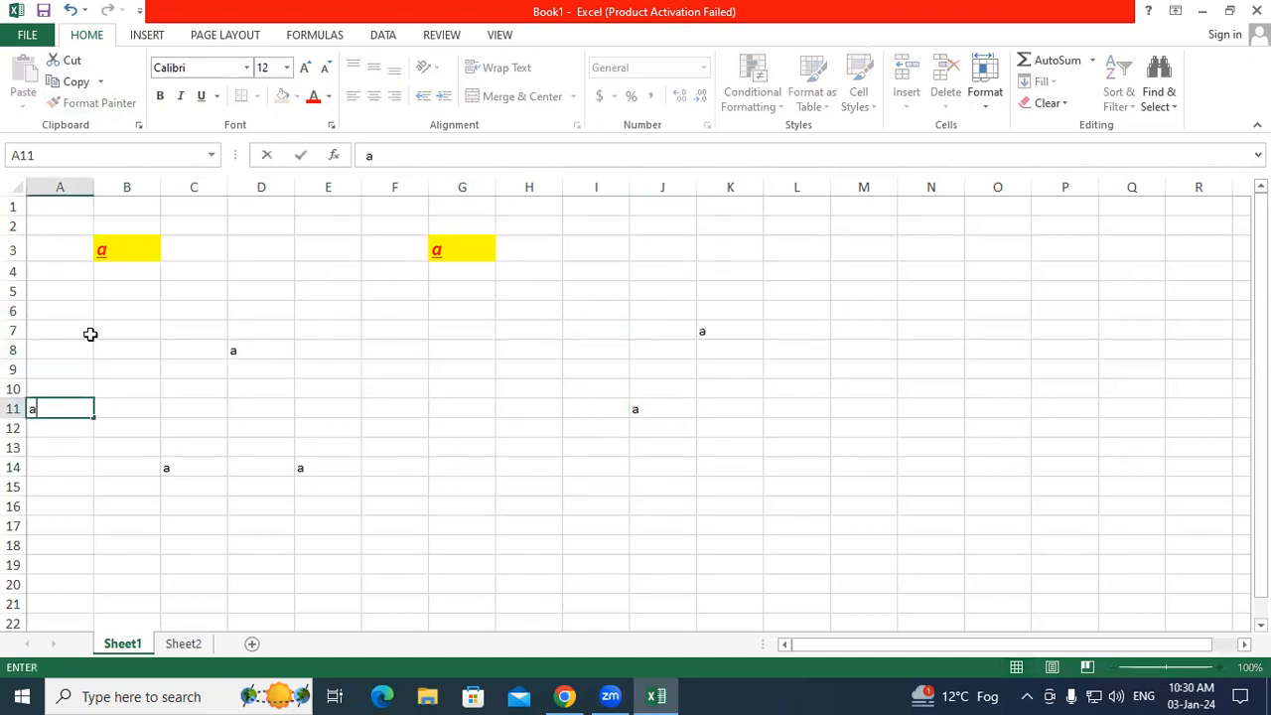
click(89, 334)
text(a)
click(302, 312)
Step: Apply B3's formatting to D8, C14, A11, E14, J11 and K7 with a locked Format Painter
click(123, 250)
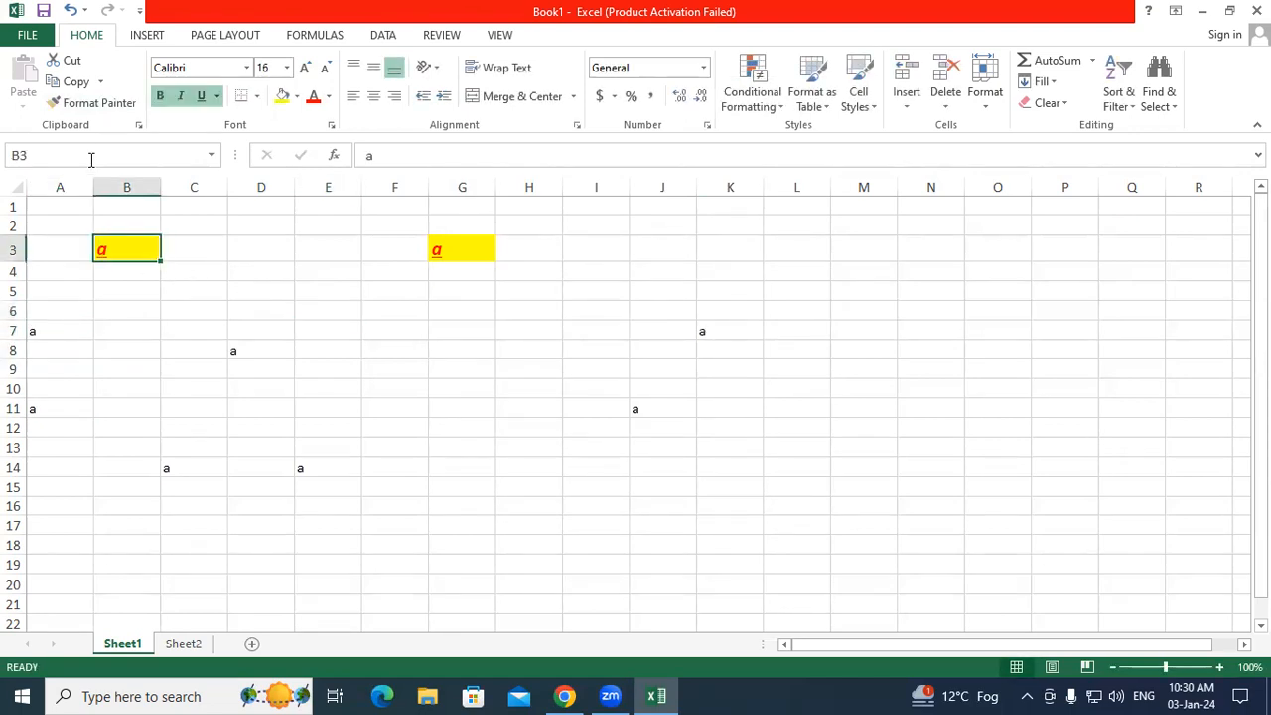
click(92, 105)
click(92, 105)
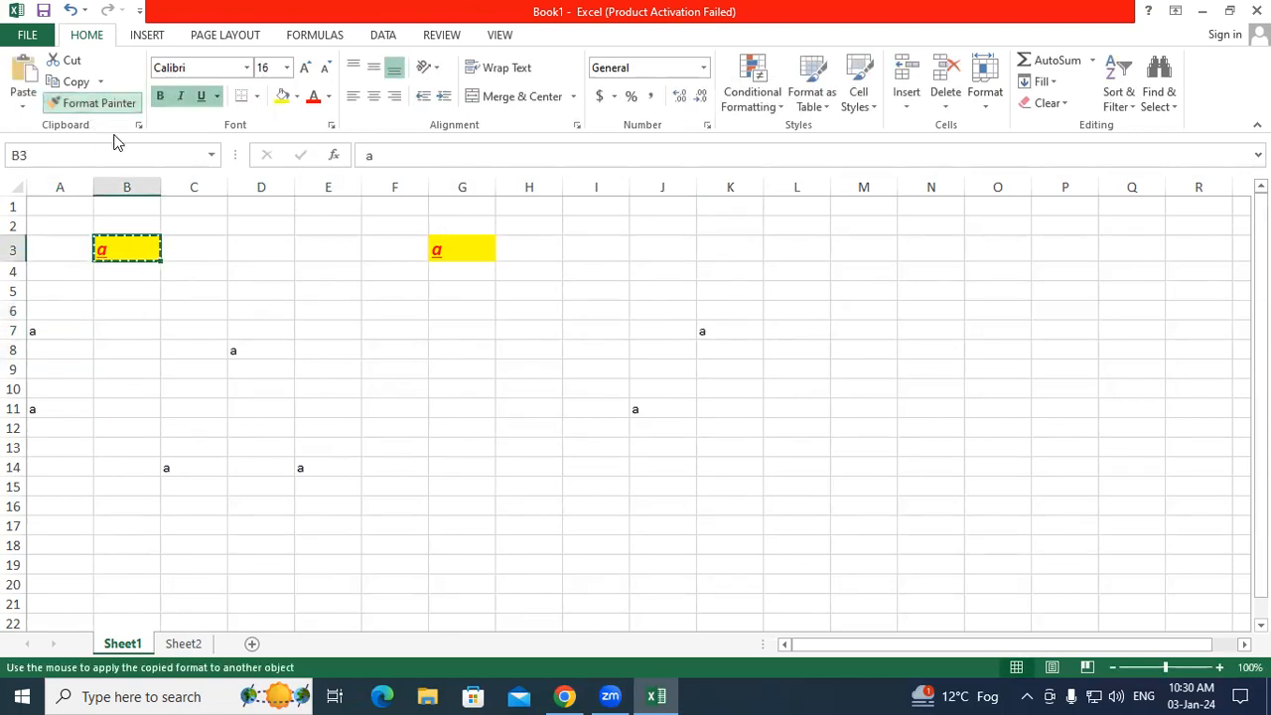
click(247, 348)
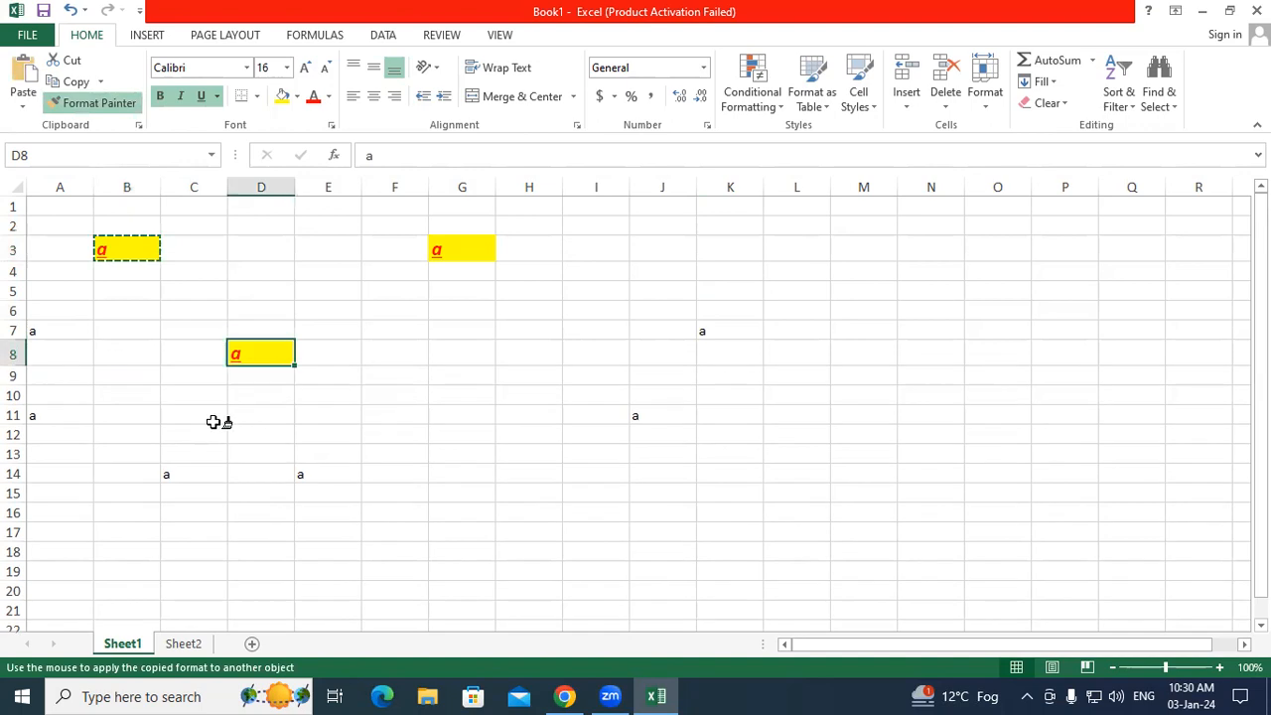
click(172, 474)
click(92, 416)
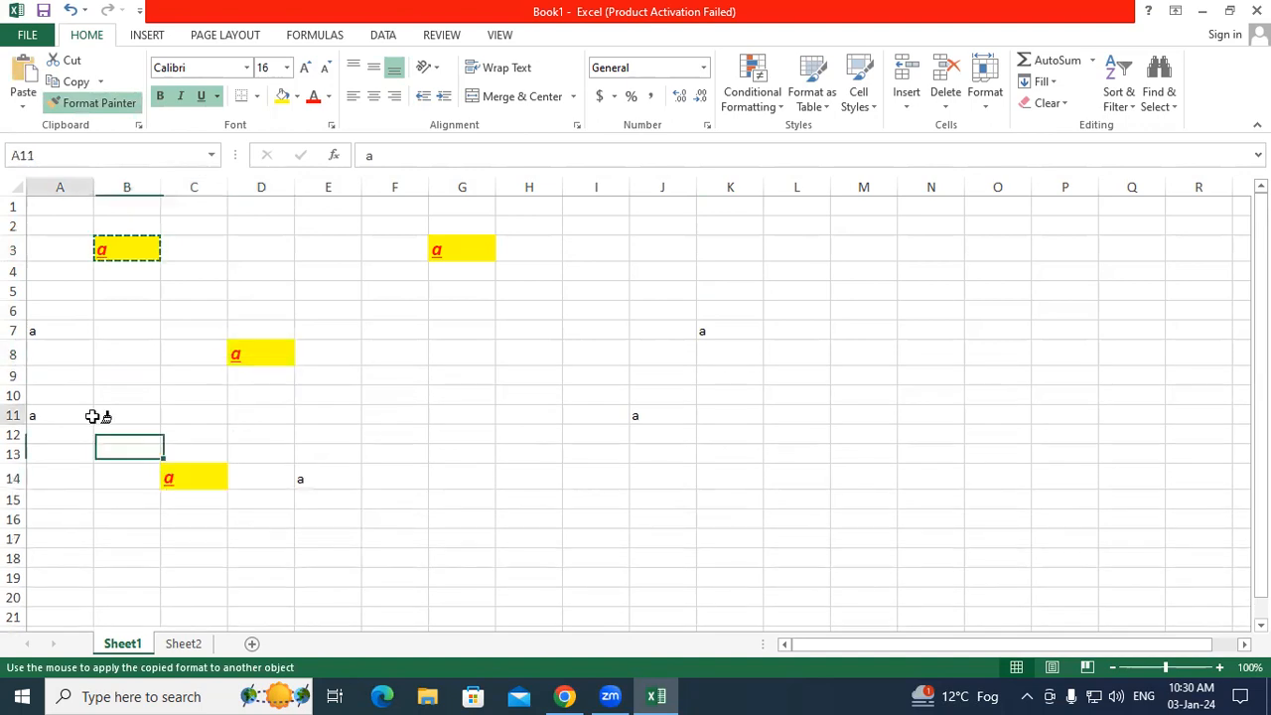
click(318, 473)
click(682, 415)
click(711, 328)
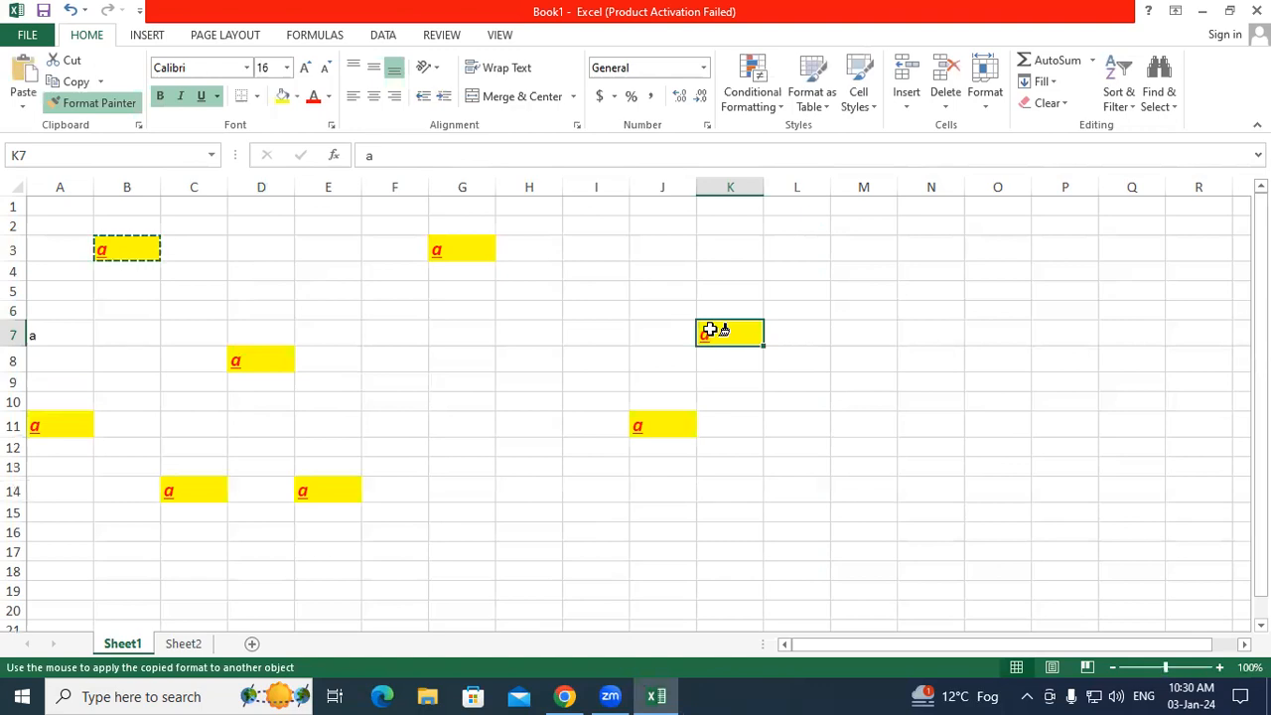
key(Escape)
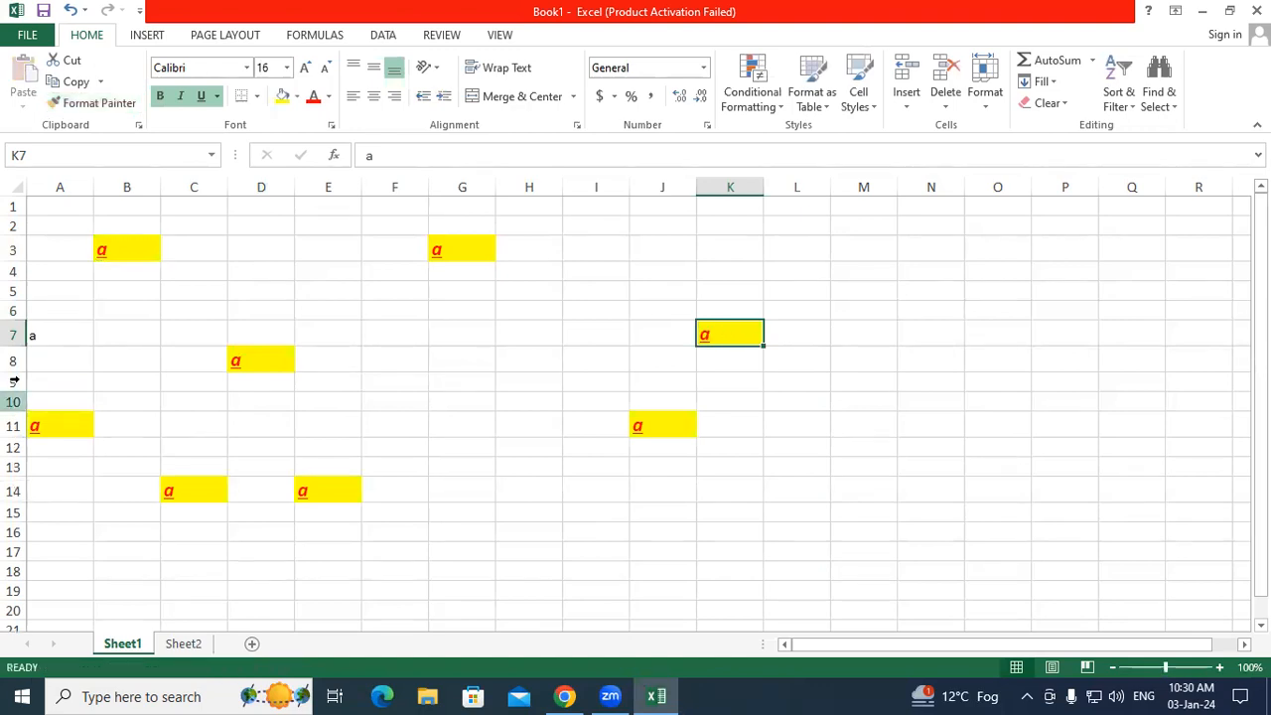
Step: Delete all the letters in A1:K15
drag(55, 206, 761, 508)
key(Delete)
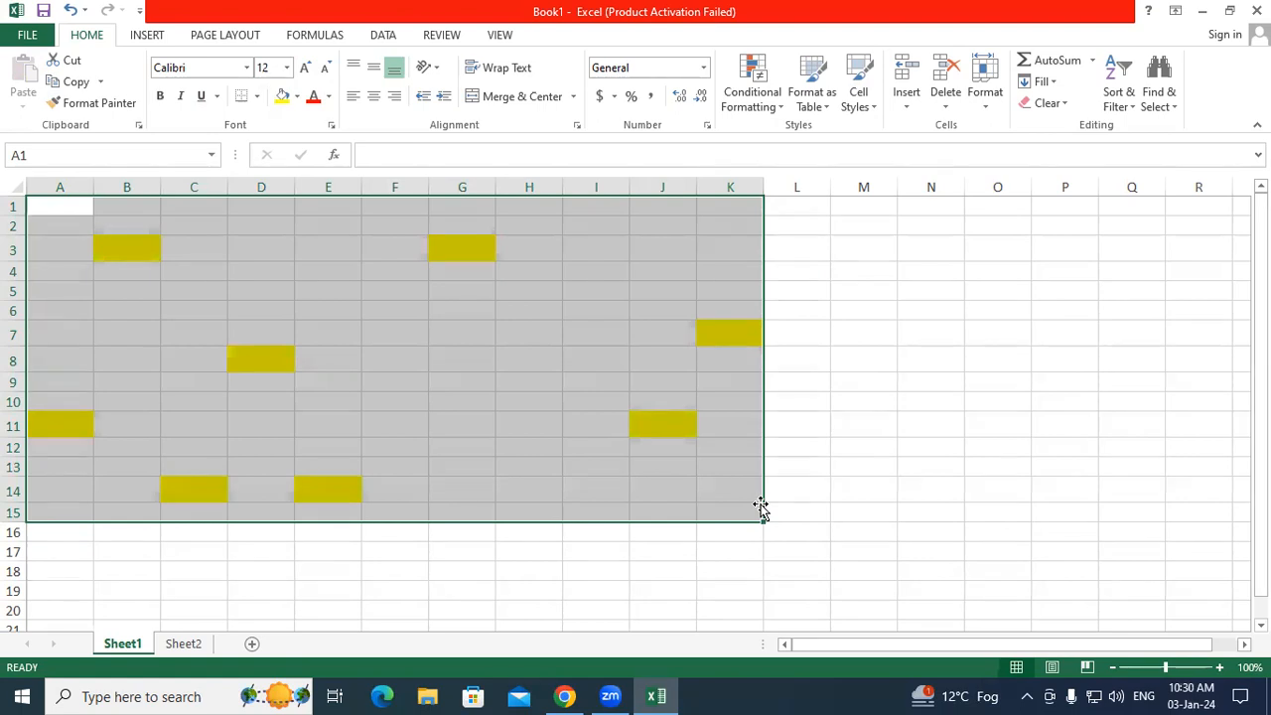
click(434, 449)
Step: Enter the letter f in cell B3
click(135, 250)
text(f)
click(264, 256)
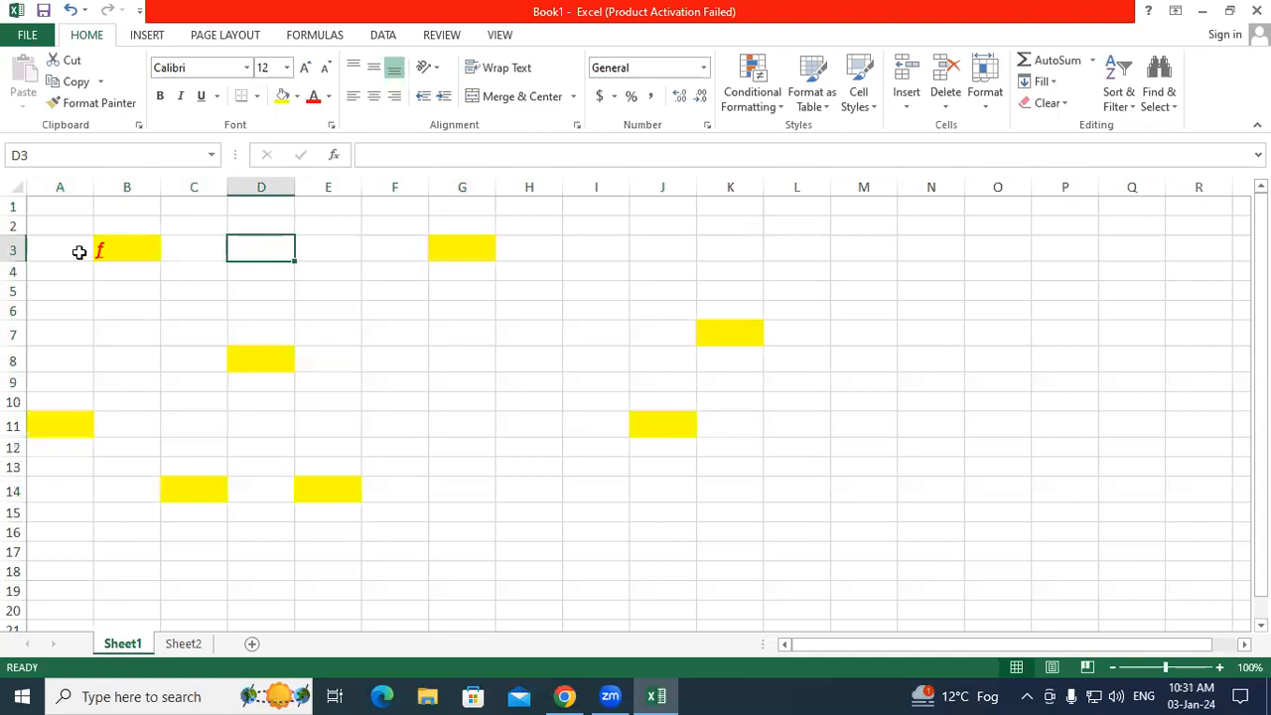
Step: Use Clear All on A3:L16 to remove every remaining entry and format
drag(40, 249, 417, 459)
drag(757, 496, 801, 528)
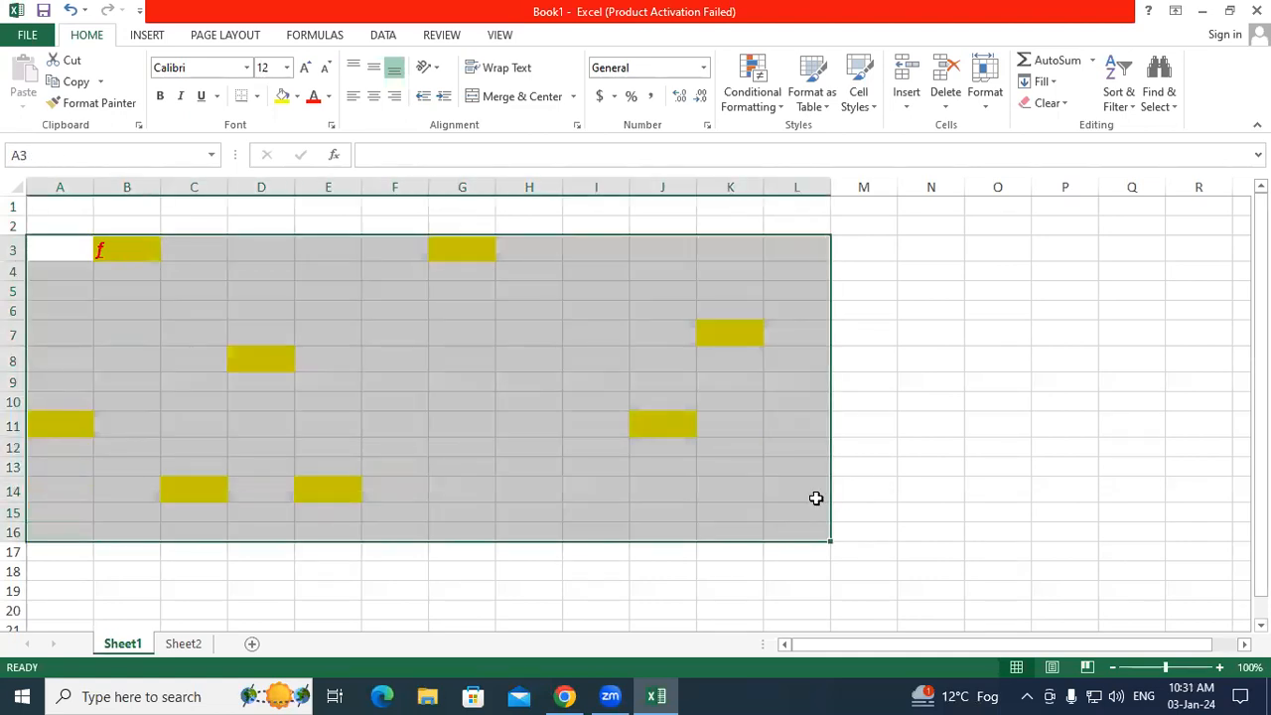
click(1043, 103)
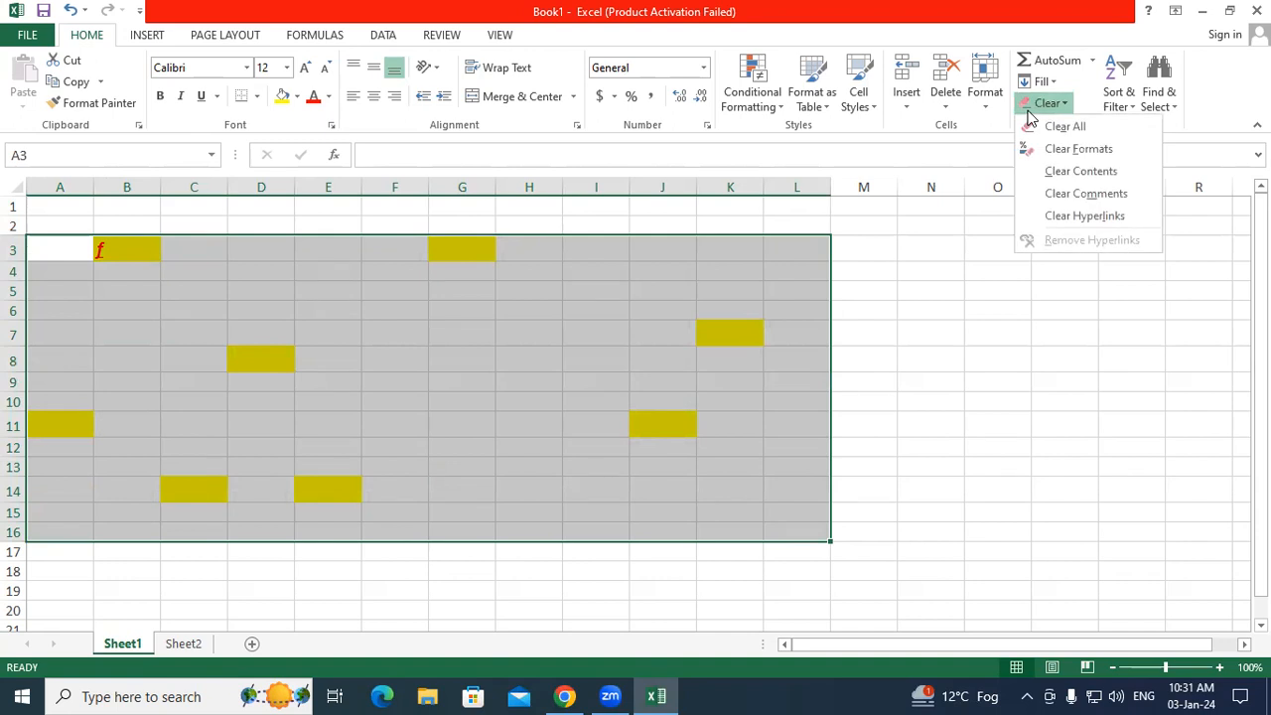
click(1065, 127)
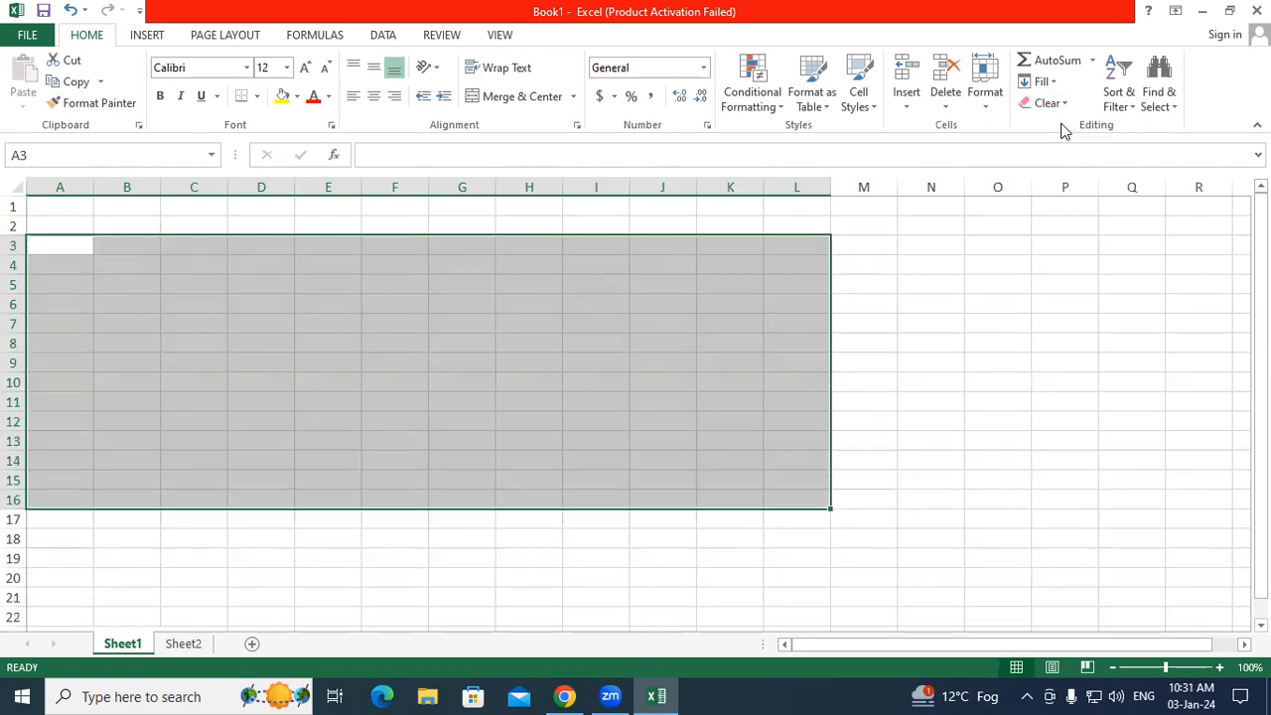
click(412, 297)
drag(25, 240, 898, 438)
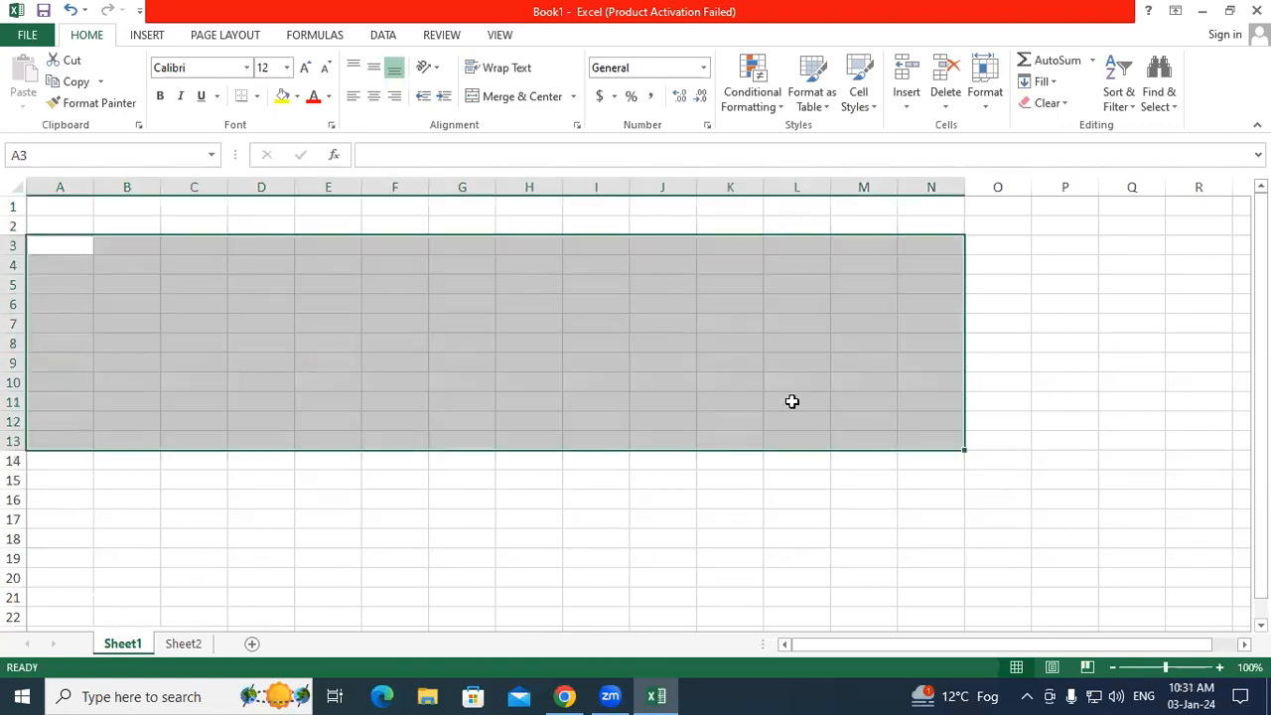
click(636, 358)
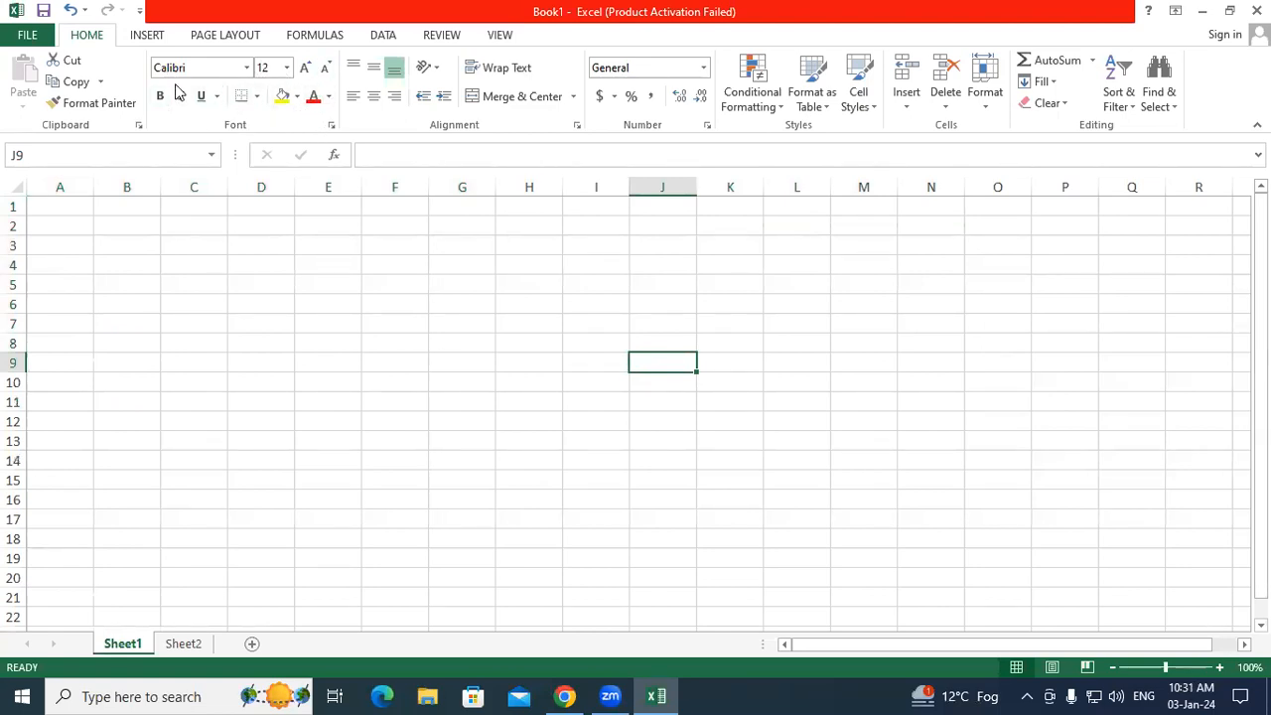
drag(184, 227, 735, 422)
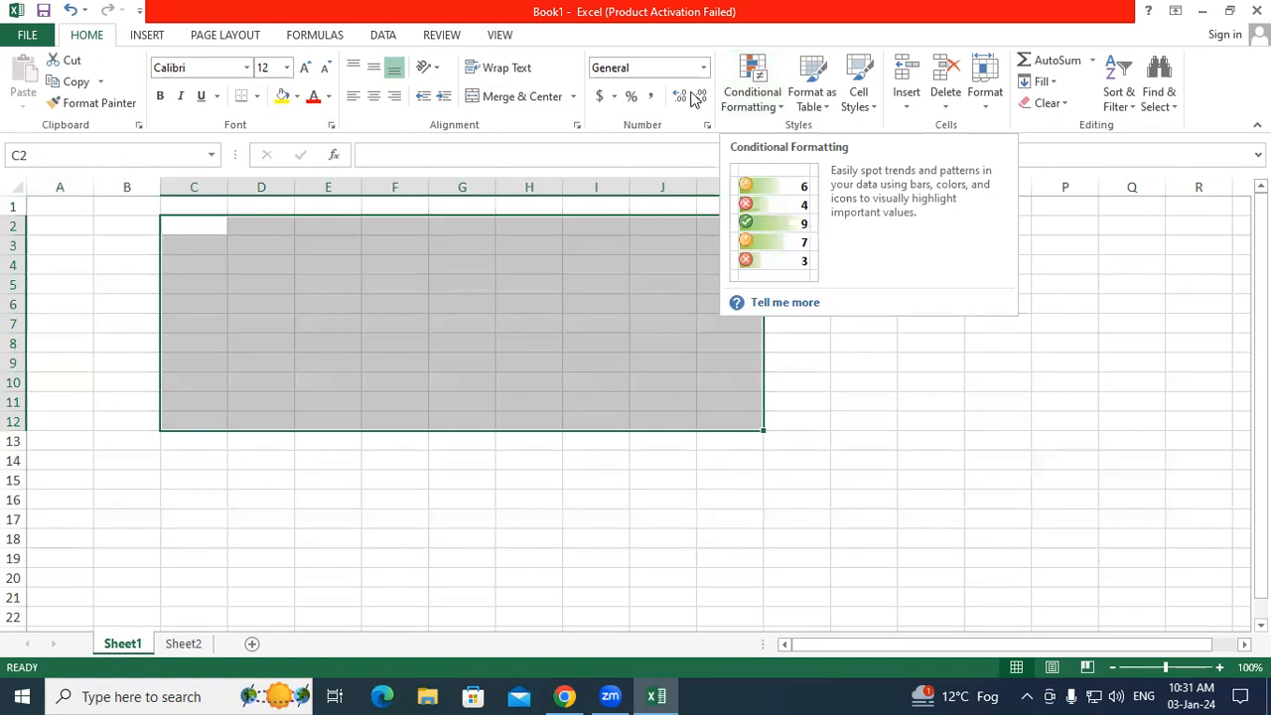
click(256, 97)
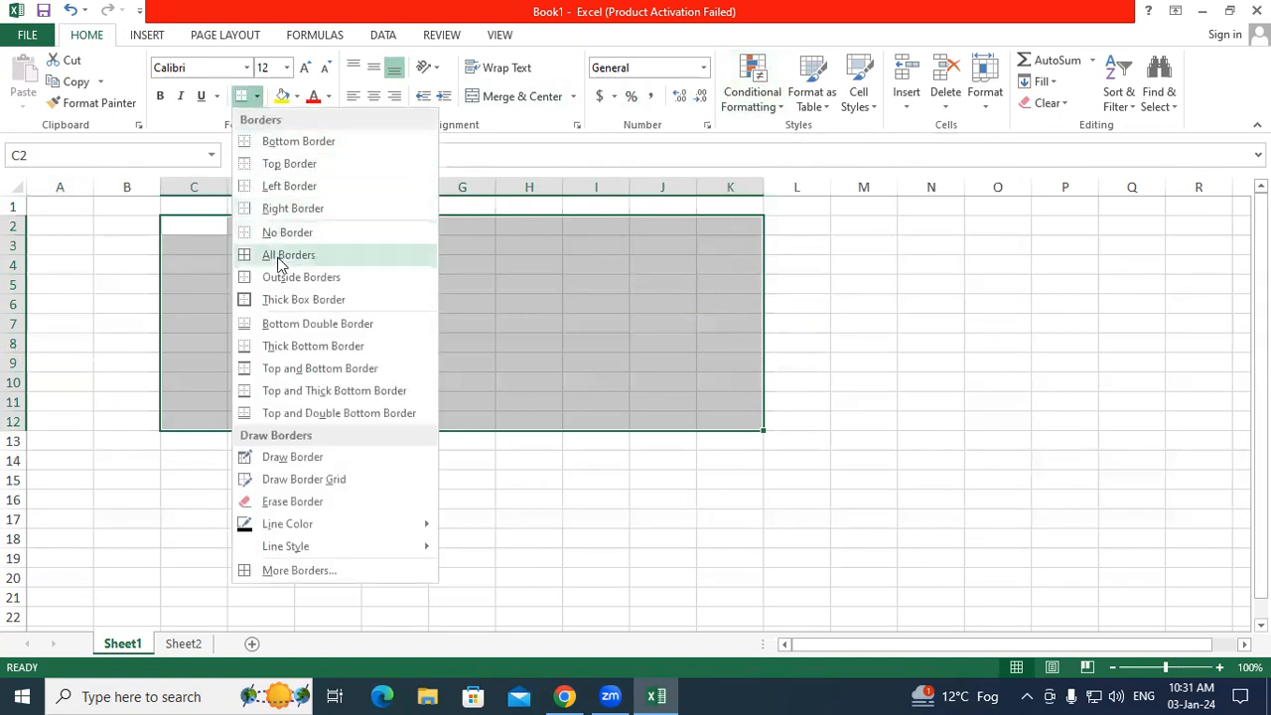
click(274, 300)
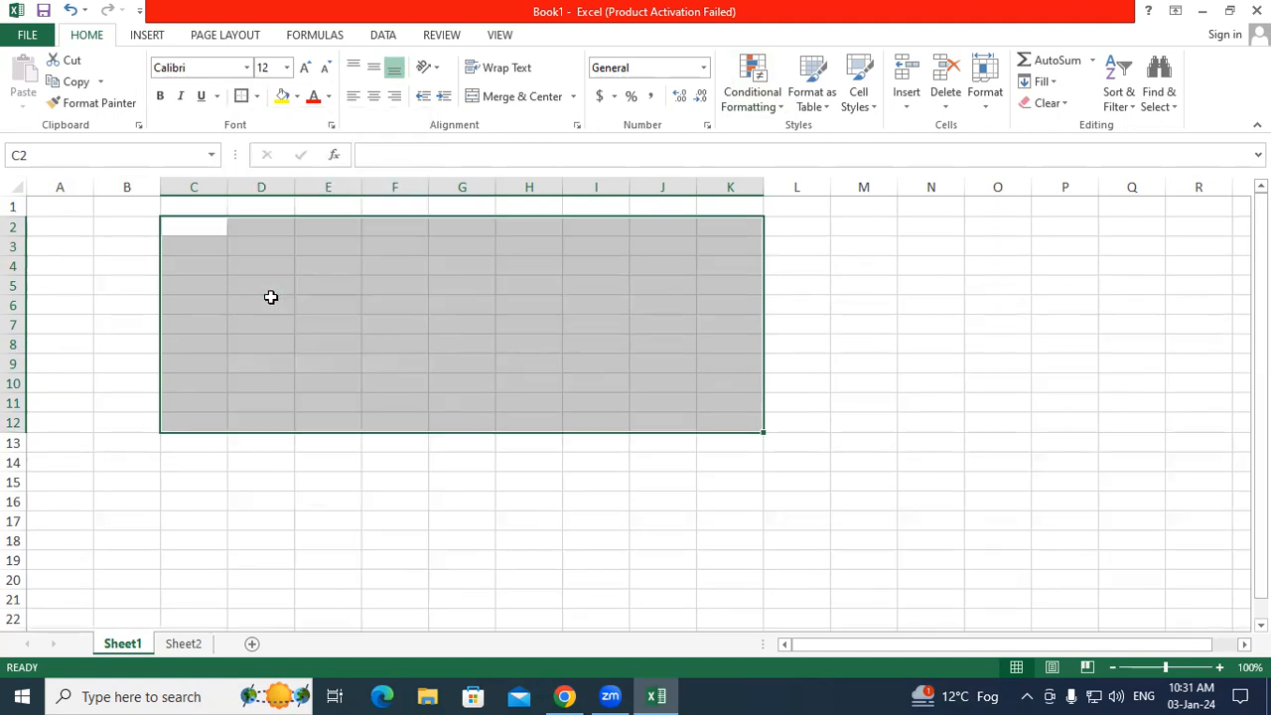
click(269, 300)
drag(195, 236, 748, 420)
click(256, 99)
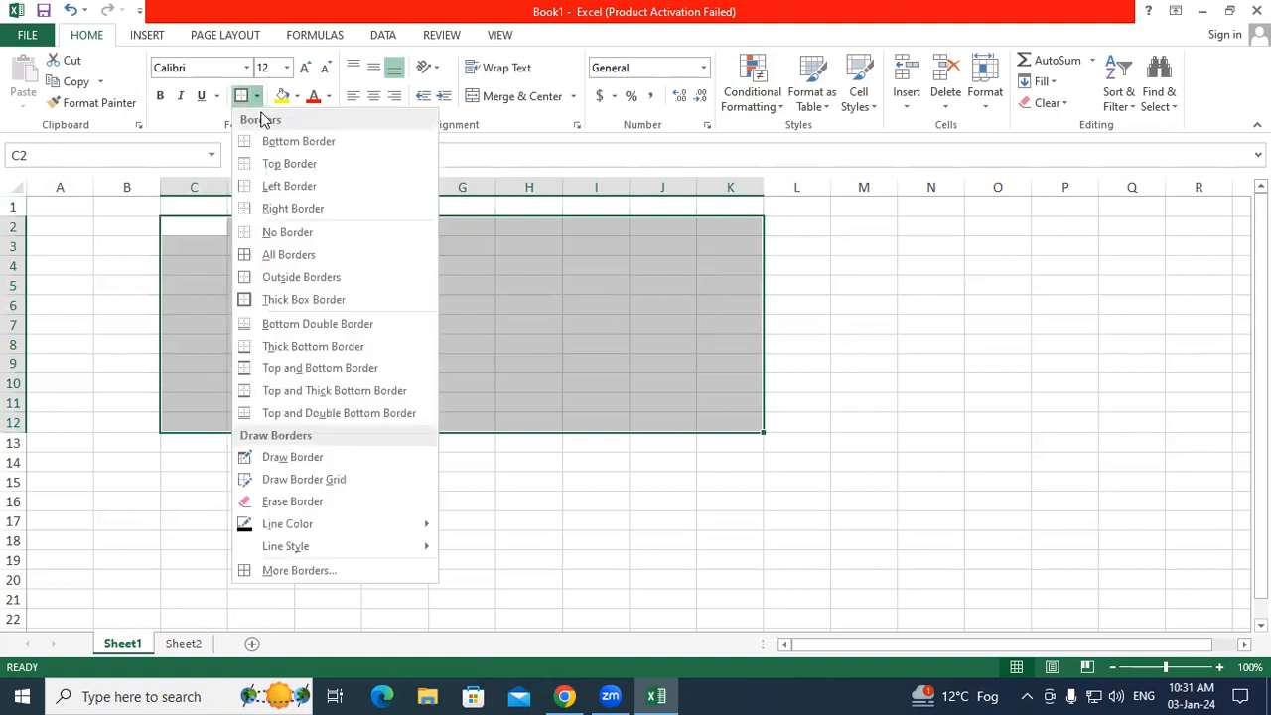
click(260, 256)
drag(397, 463, 440, 513)
click(440, 513)
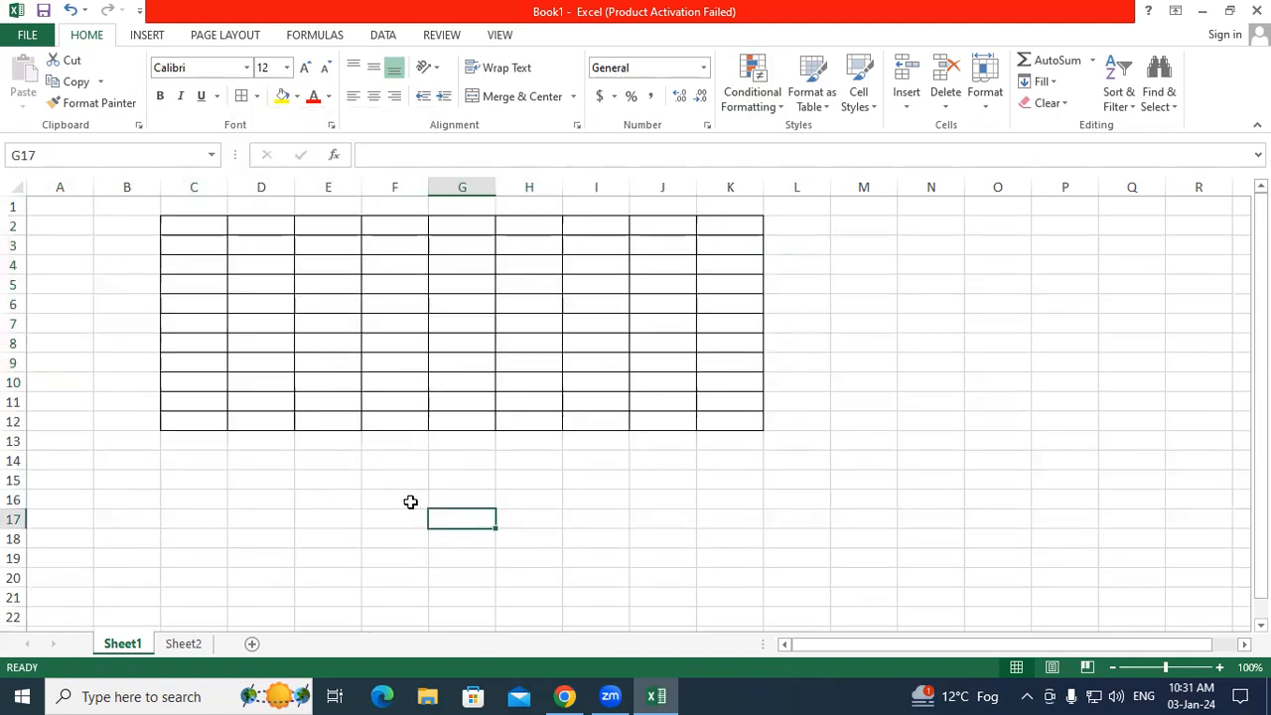
drag(113, 204, 820, 481)
click(256, 96)
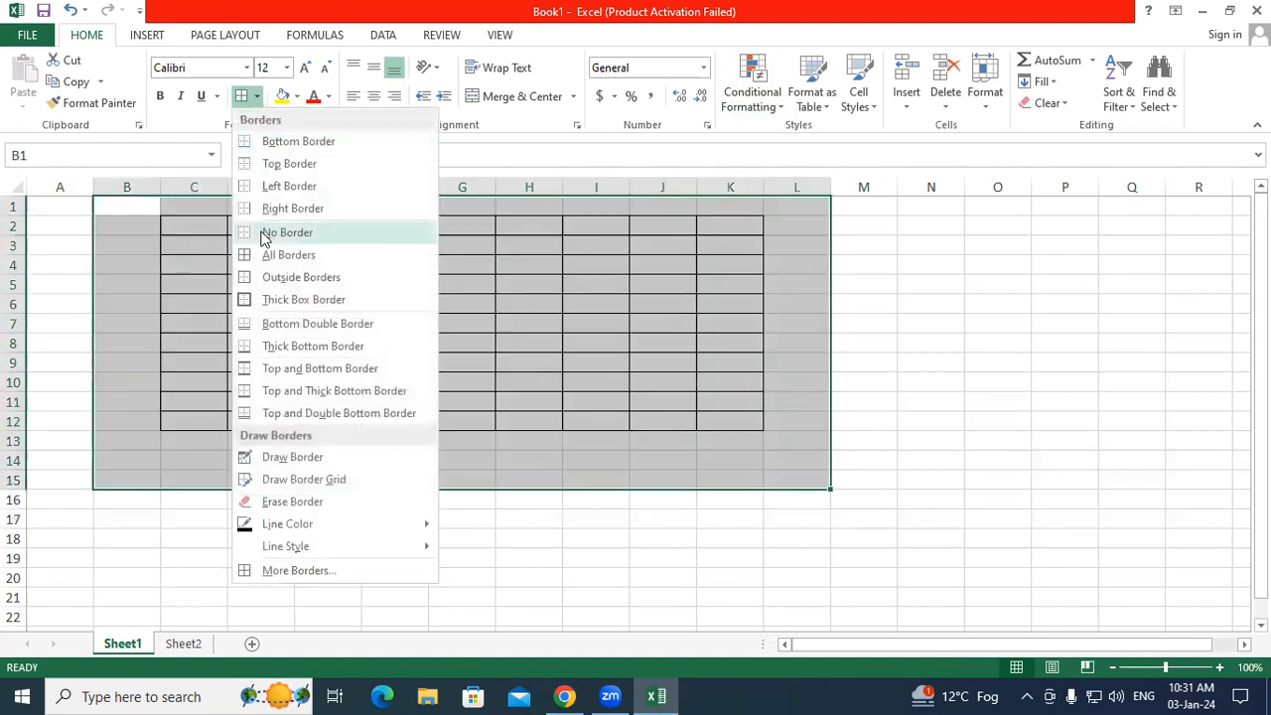
click(582, 270)
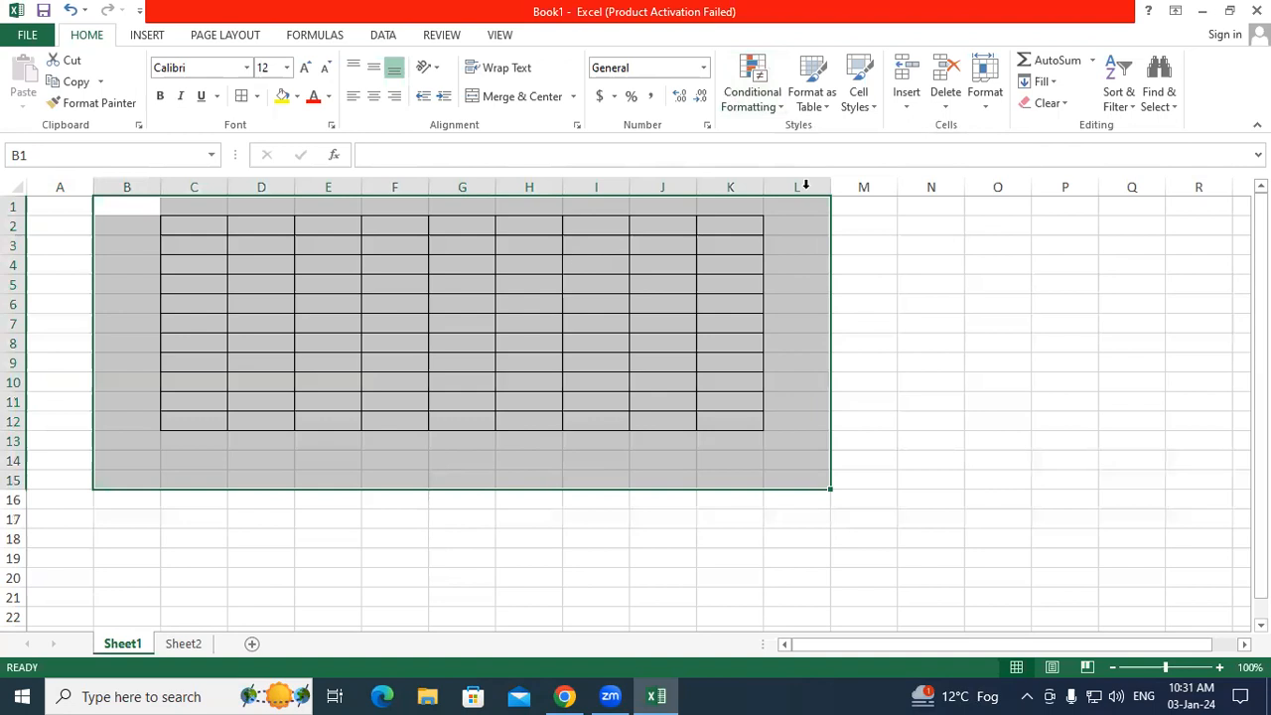
click(1038, 103)
click(1063, 127)
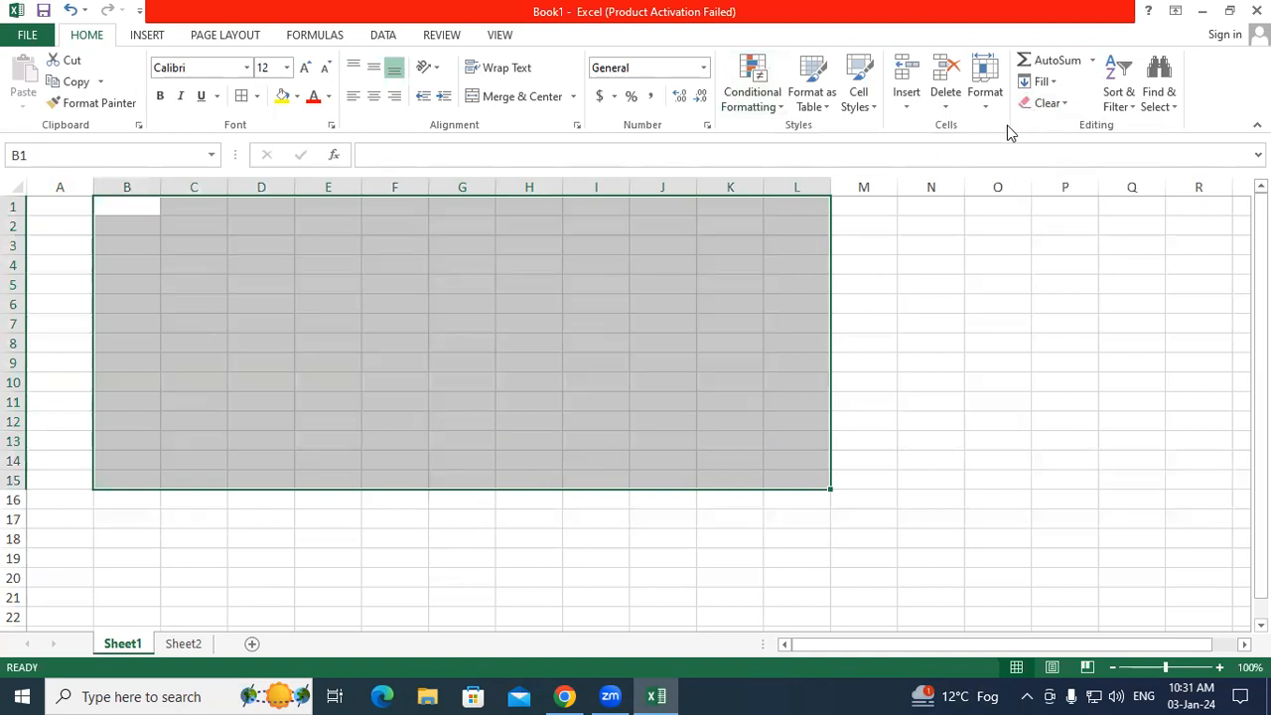
click(307, 349)
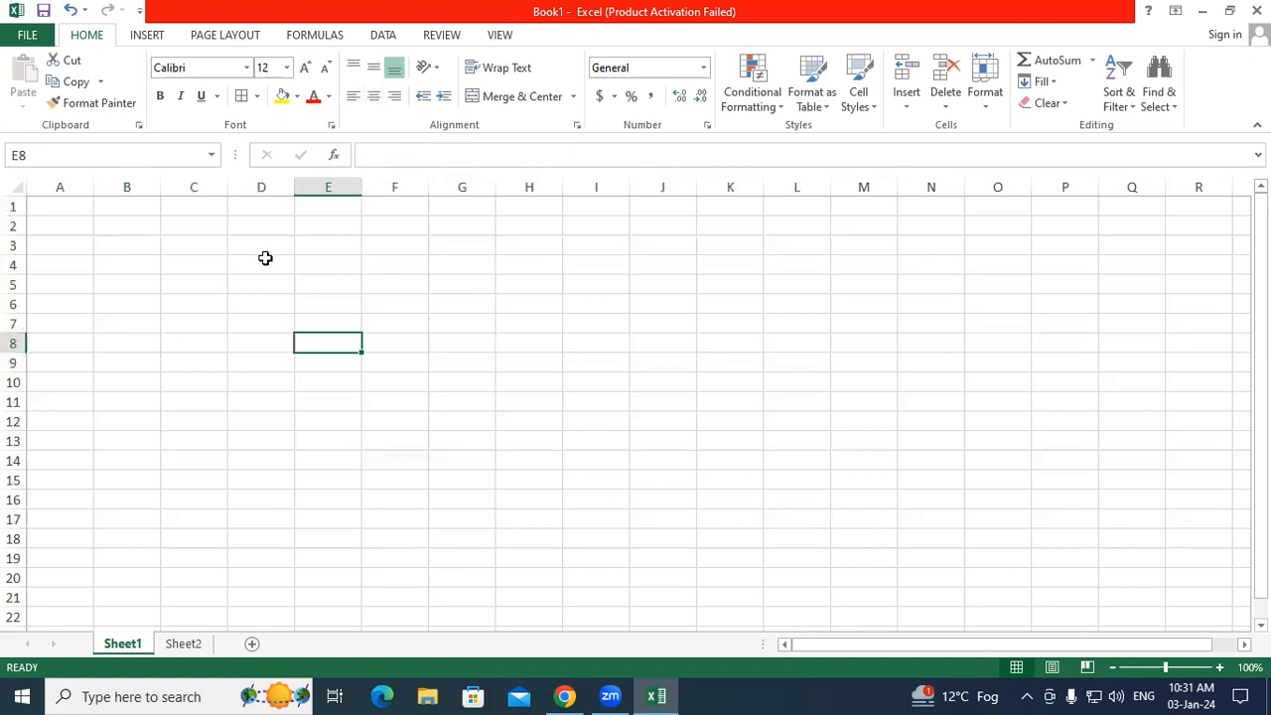
Step: Enter d in D6 and try right, centre and left horizontal alignment
click(261, 301)
text(d)
key(Return)
click(258, 307)
click(395, 98)
click(375, 98)
click(353, 98)
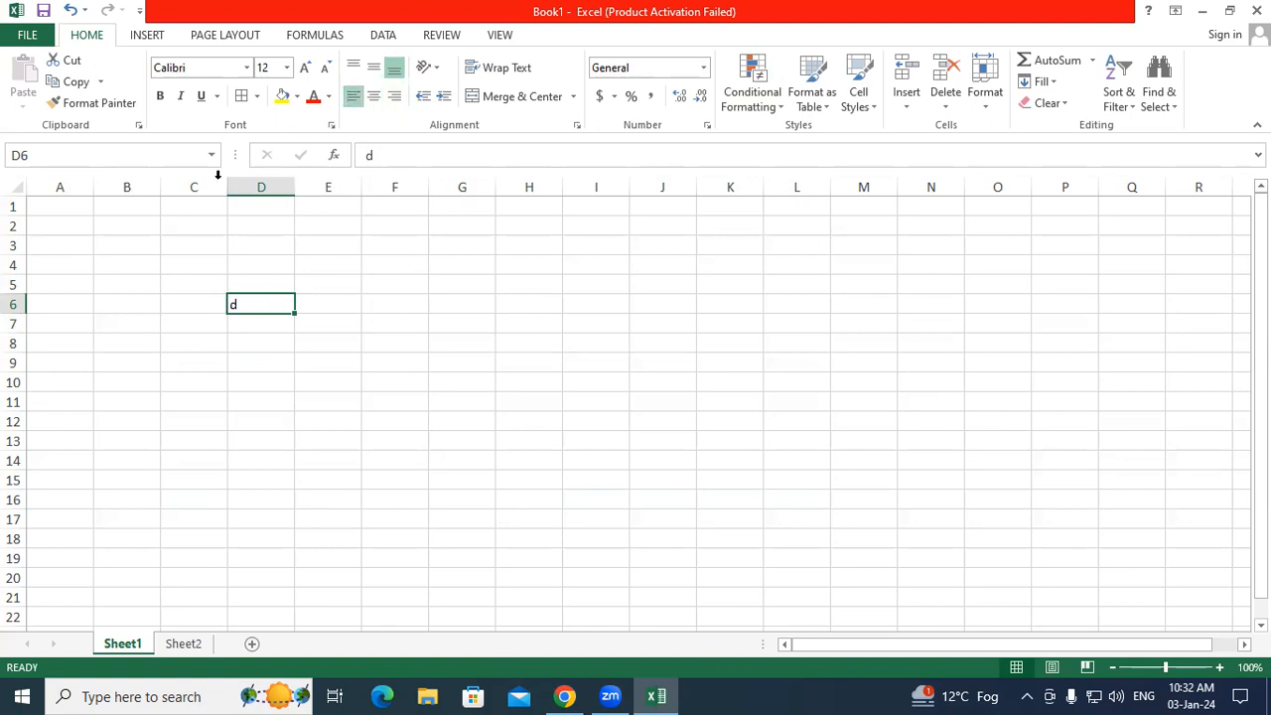
Step: Heighten row 6, try top, middle and bottom alignment, then centre d and restore the row height
drag(19, 314, 17, 357)
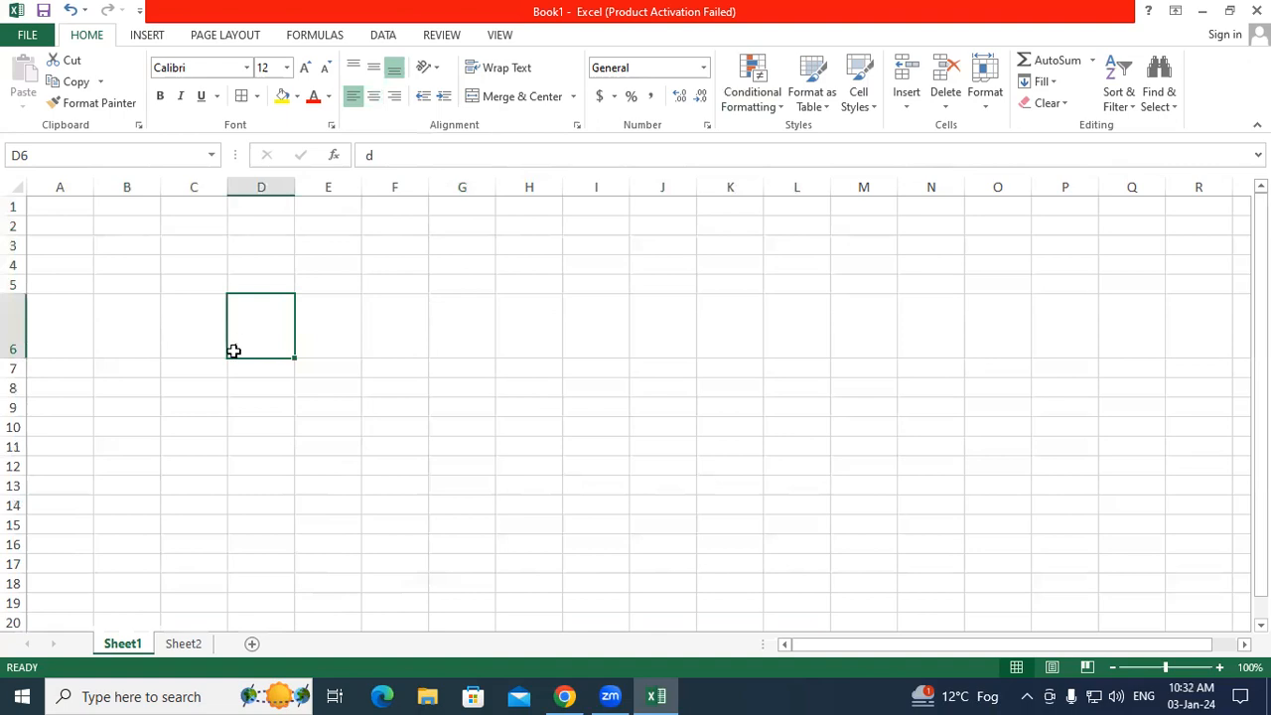
click(374, 72)
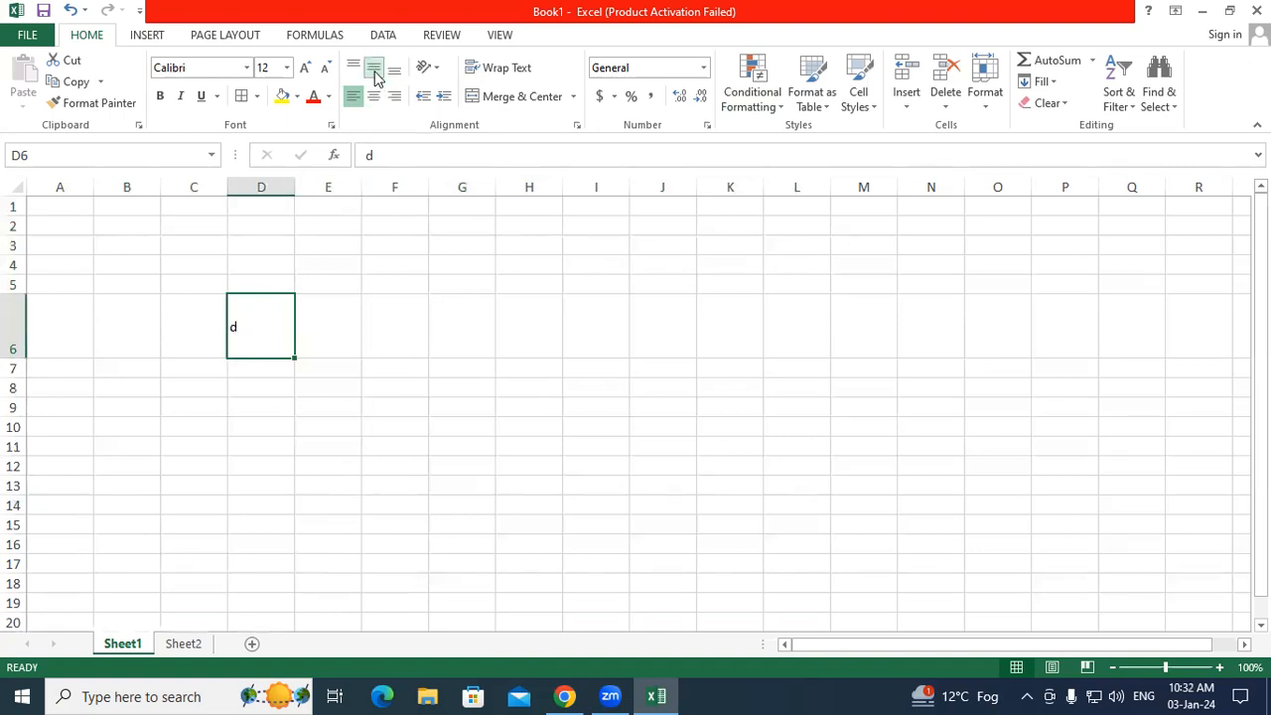
click(354, 66)
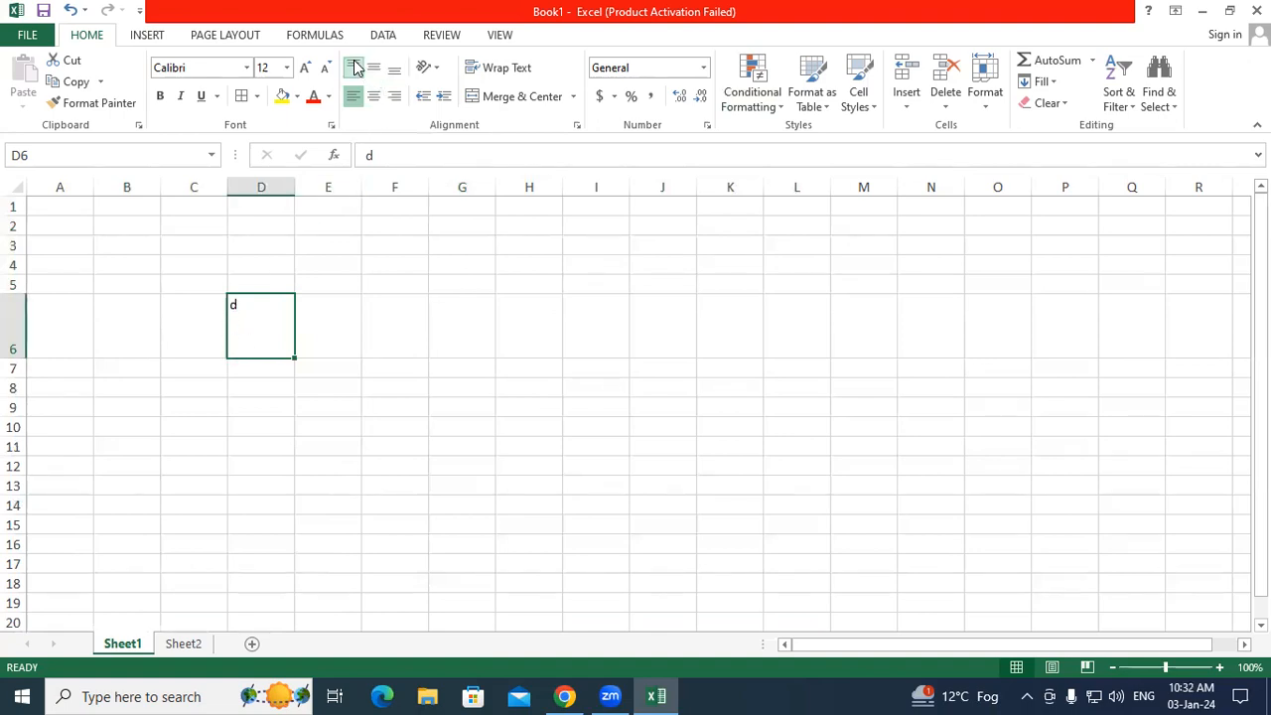
click(374, 67)
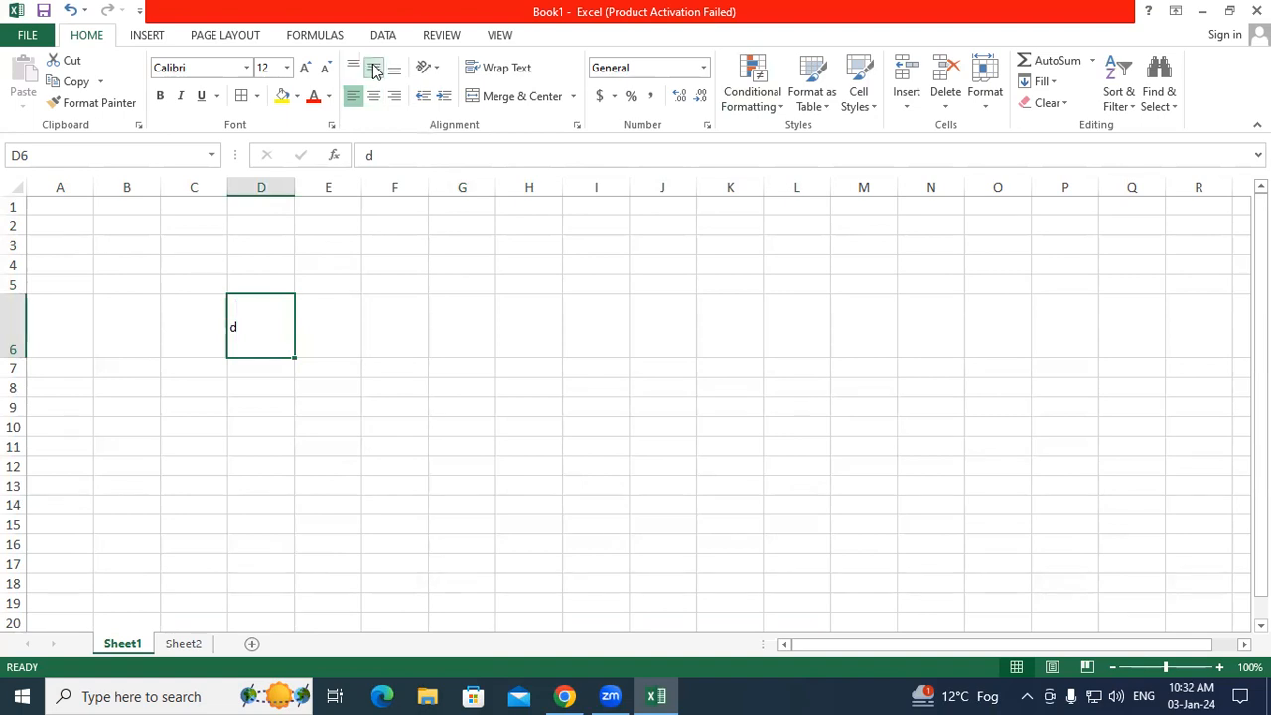
click(394, 68)
click(391, 99)
click(368, 100)
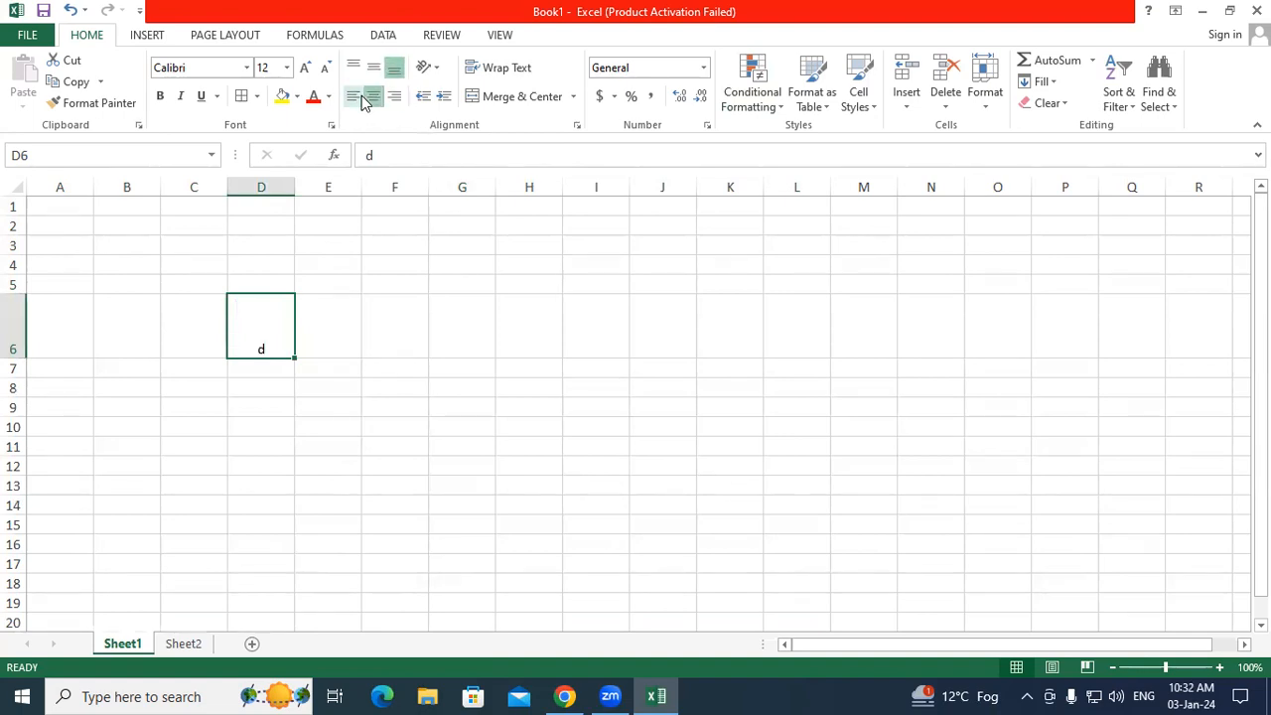
double_click(19, 355)
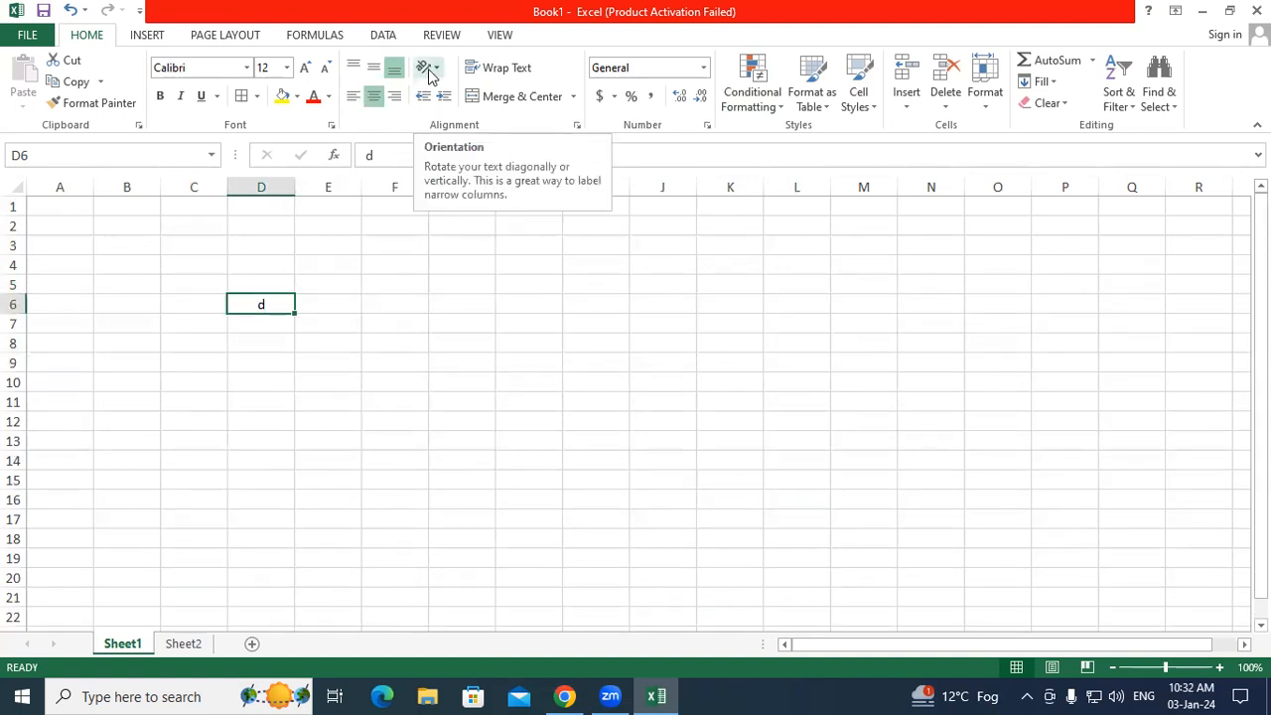
click(344, 279)
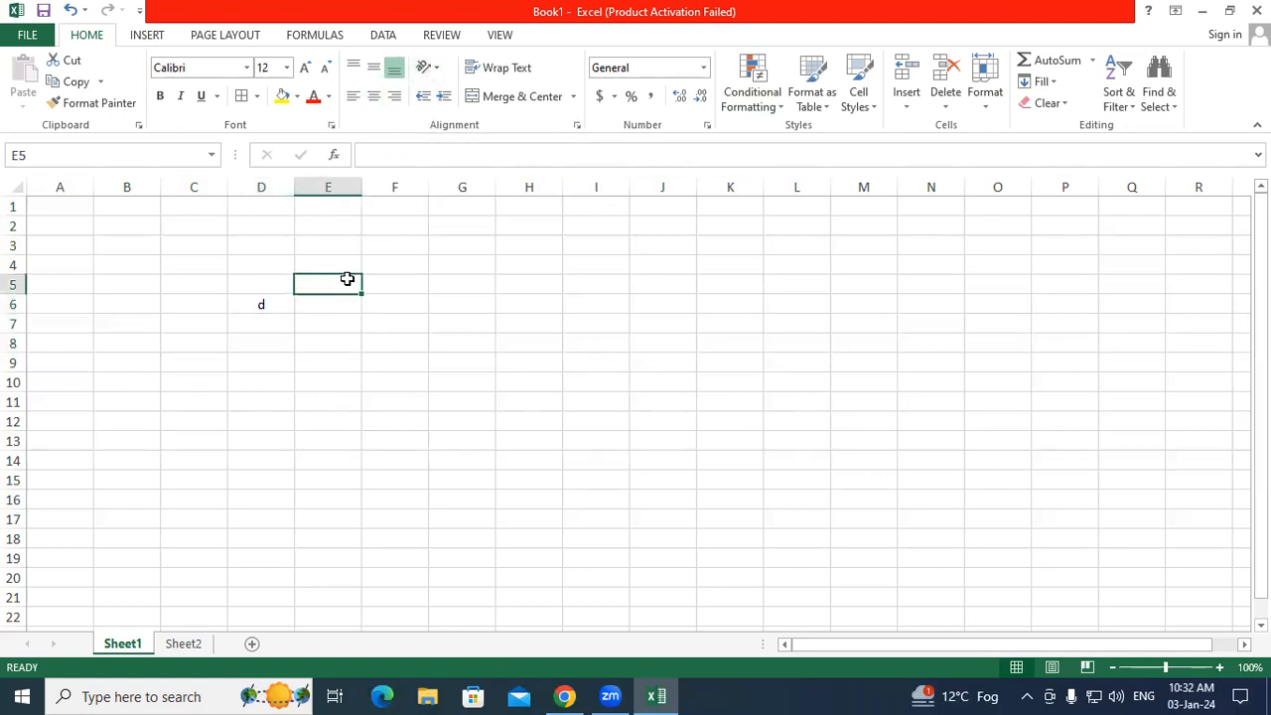
Step: Enter the name Gayatri in cell E5
text(Ga)
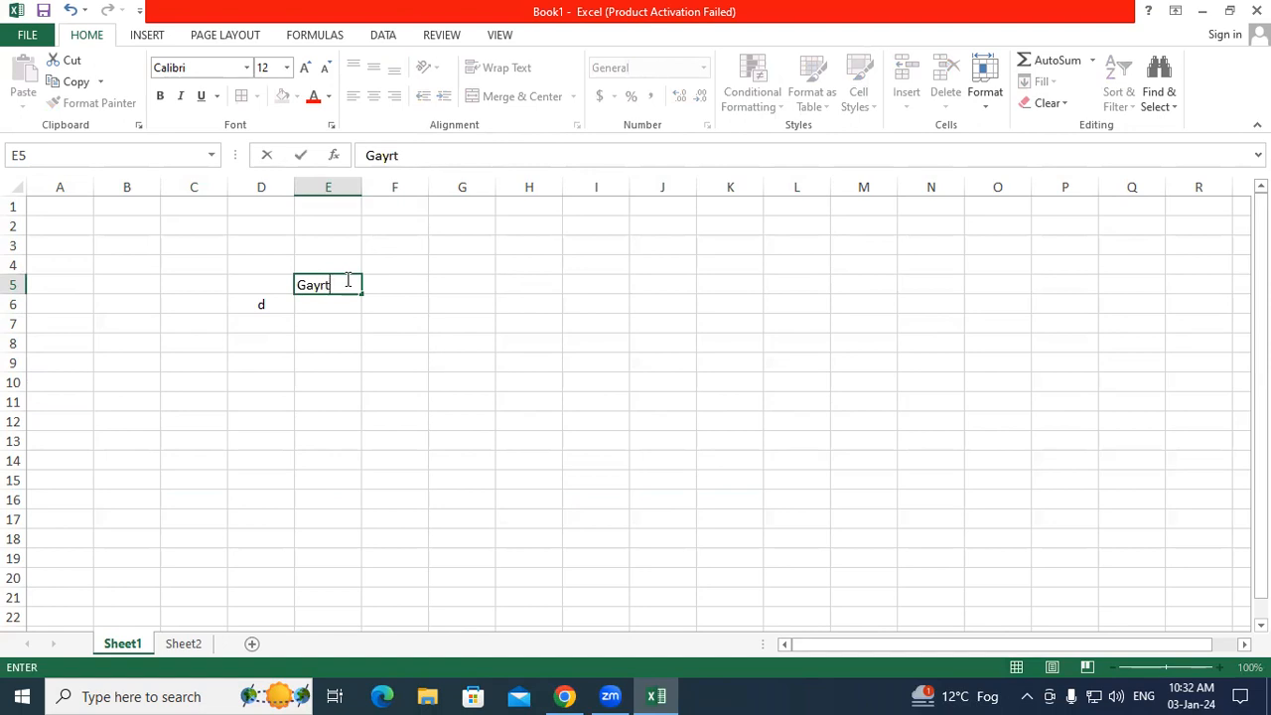
text(yatri)
key(Return)
click(321, 284)
Step: Try Angle Counterclockwise and Angle Clockwise on E5, then set it to Vertical Text
click(438, 69)
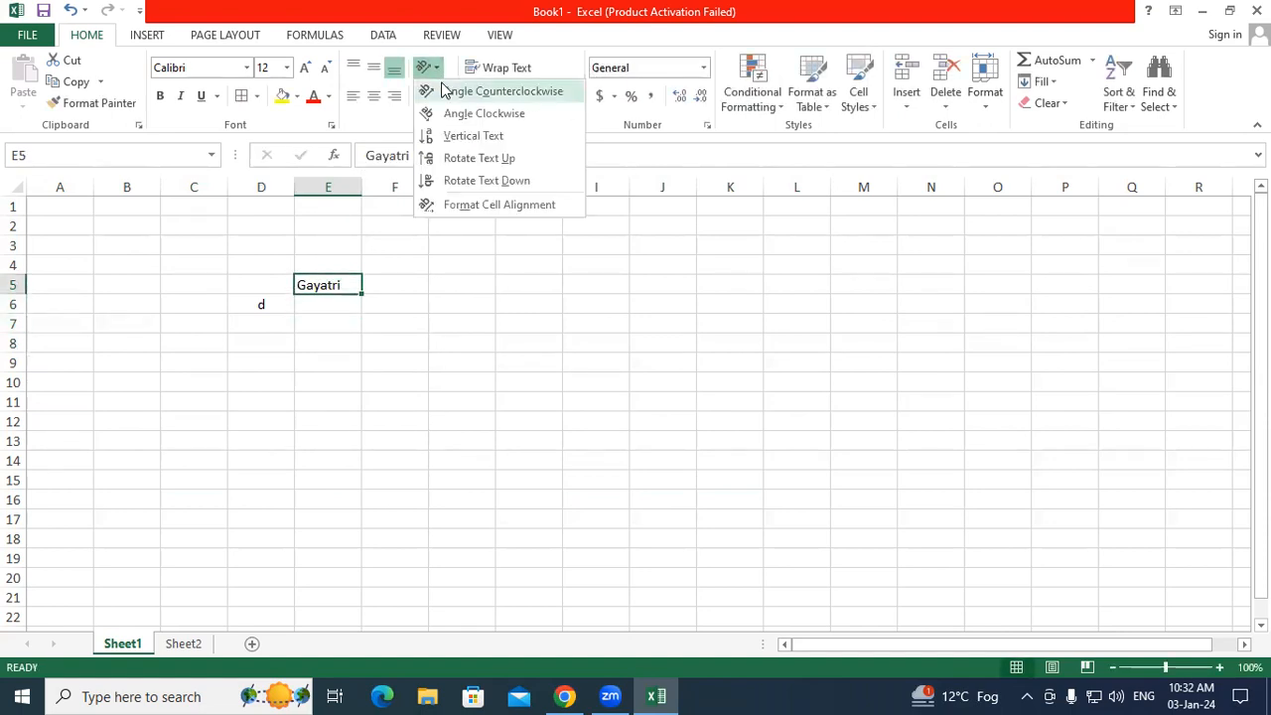
click(444, 91)
click(434, 67)
click(444, 113)
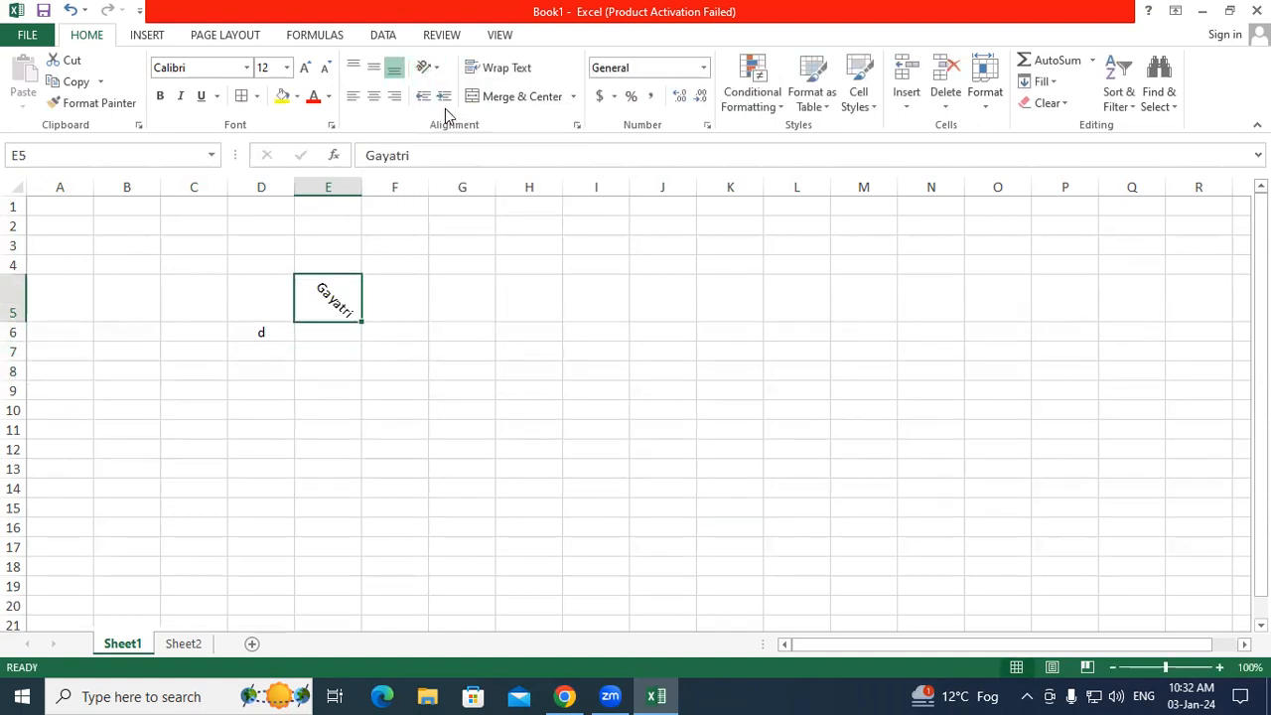
click(438, 70)
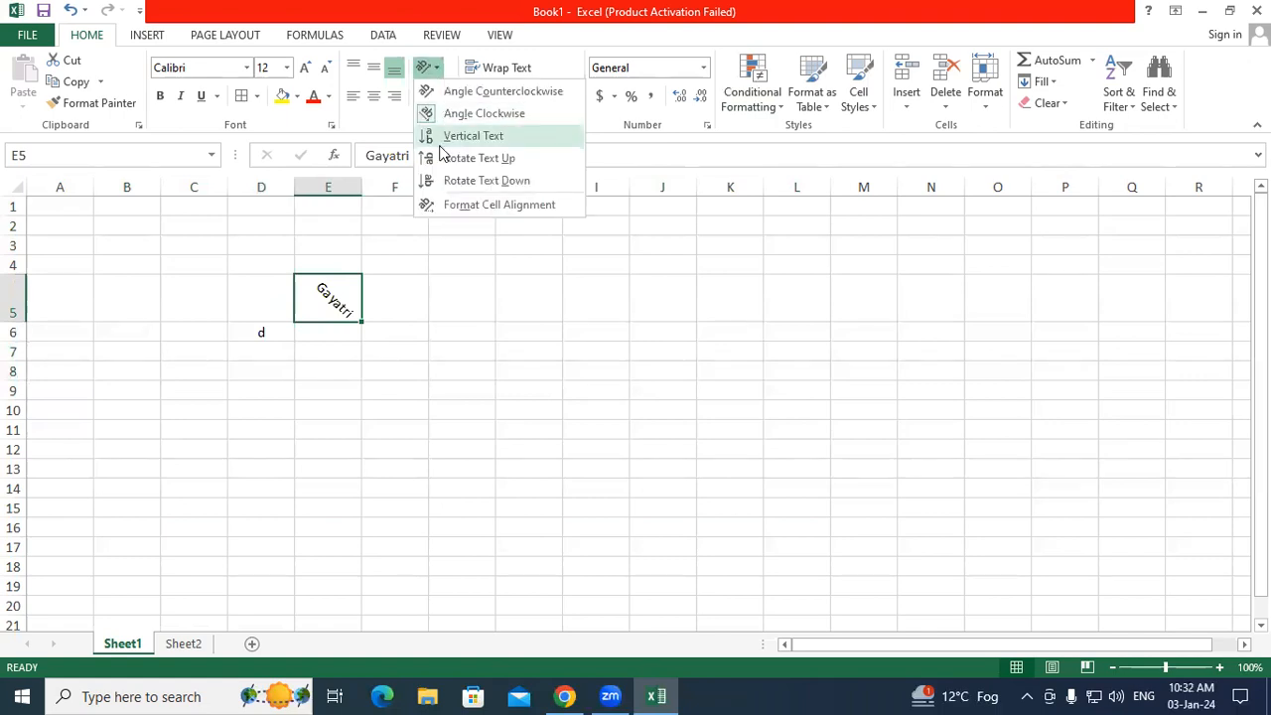
click(443, 137)
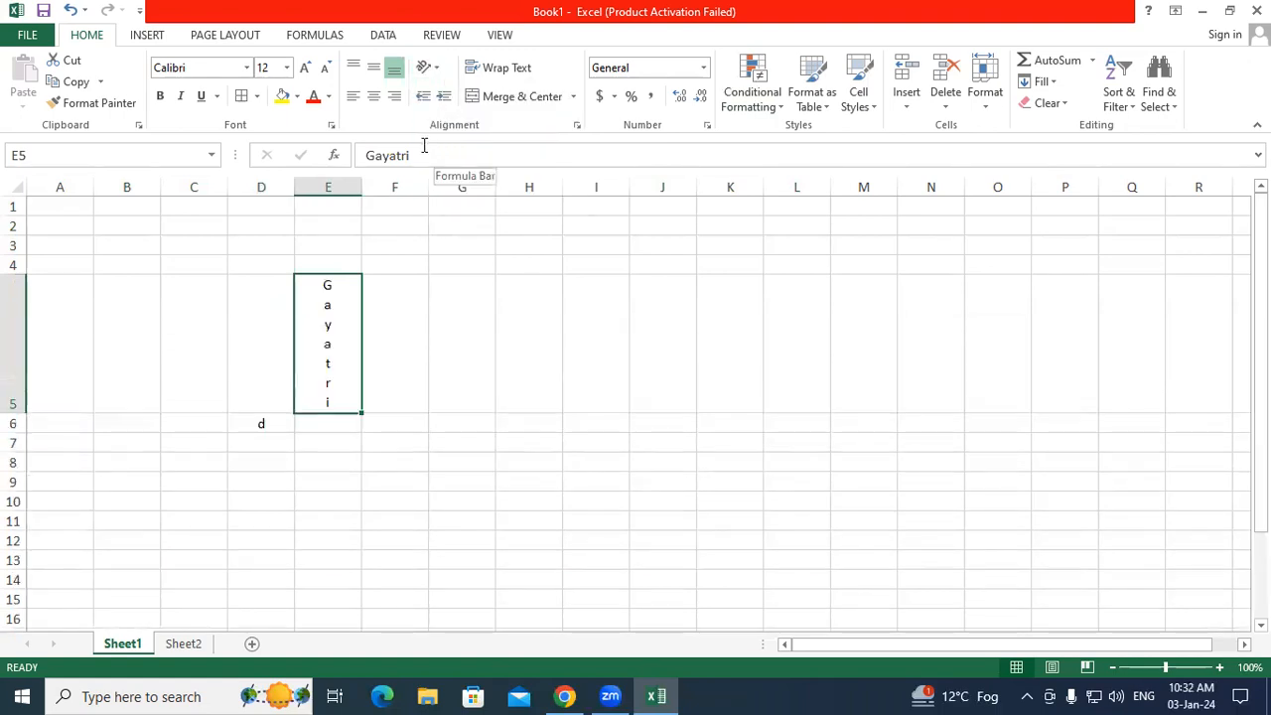
drag(196, 254, 475, 462)
Step: Use Clear All to remove the test entries in C3:G8
click(1049, 104)
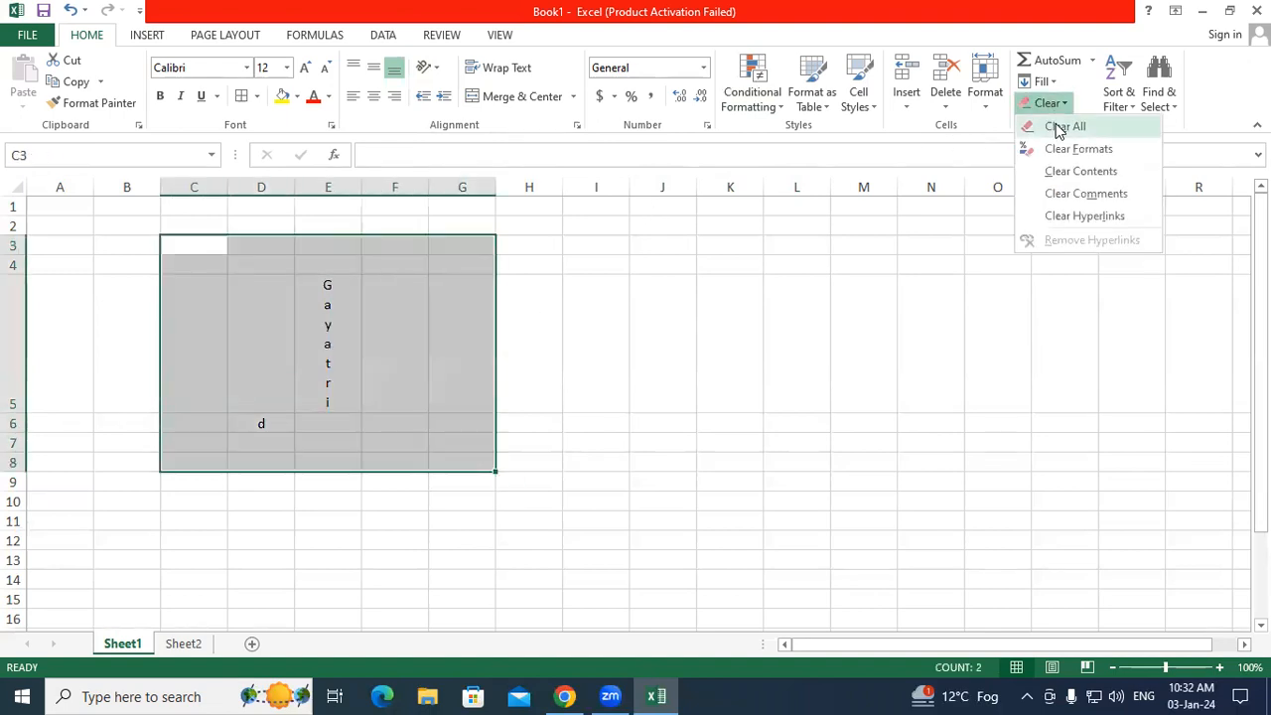
click(1065, 126)
click(566, 220)
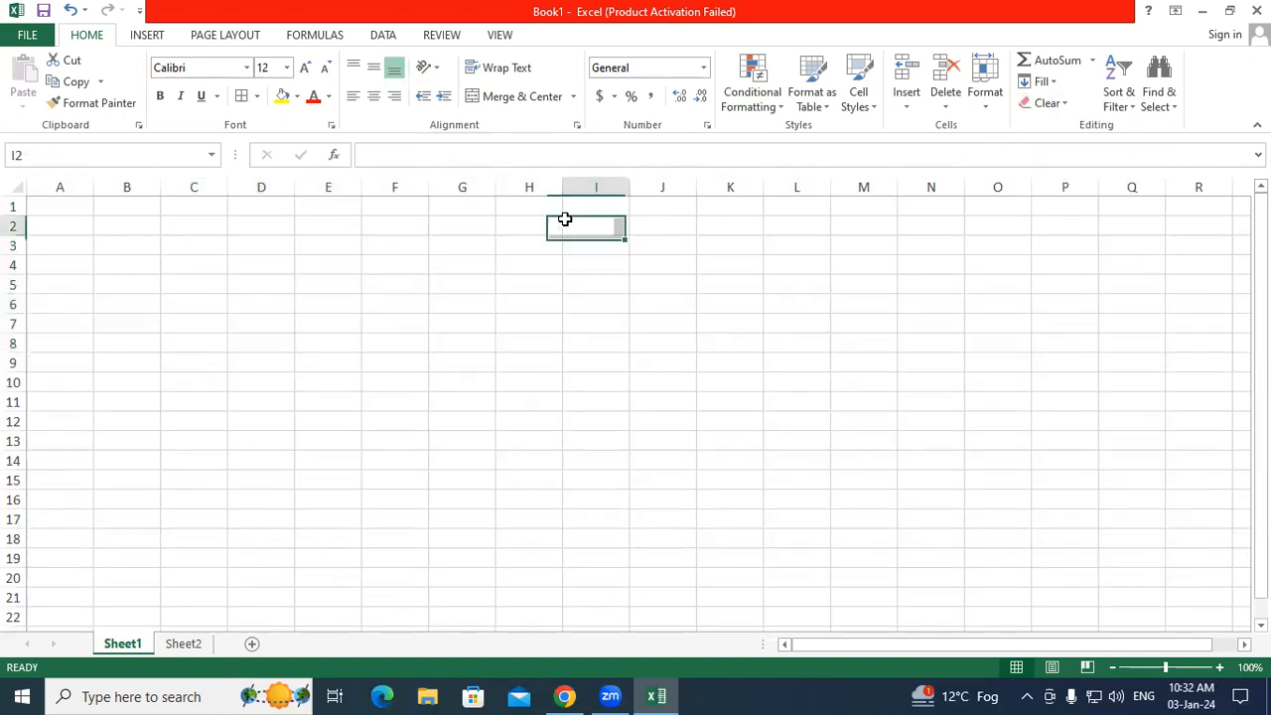
Step: Type 'Gayatri Institute' into cell E4
click(327, 263)
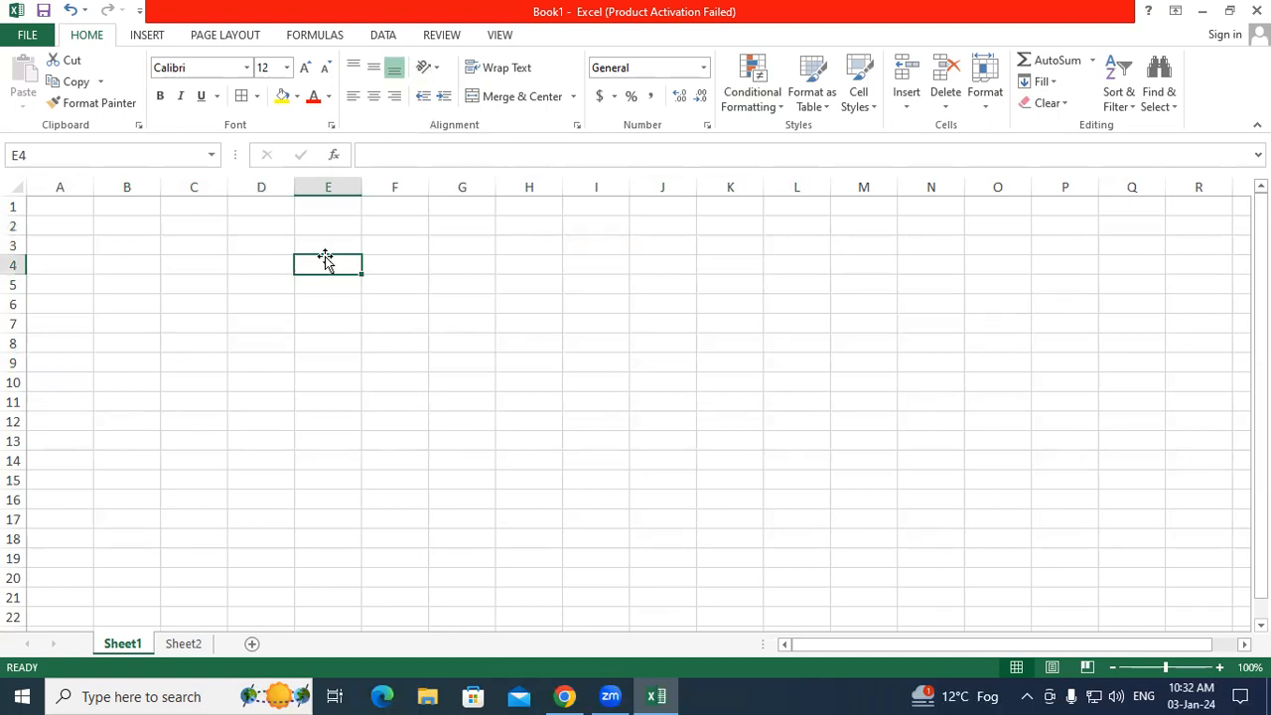
text(Gayatri)
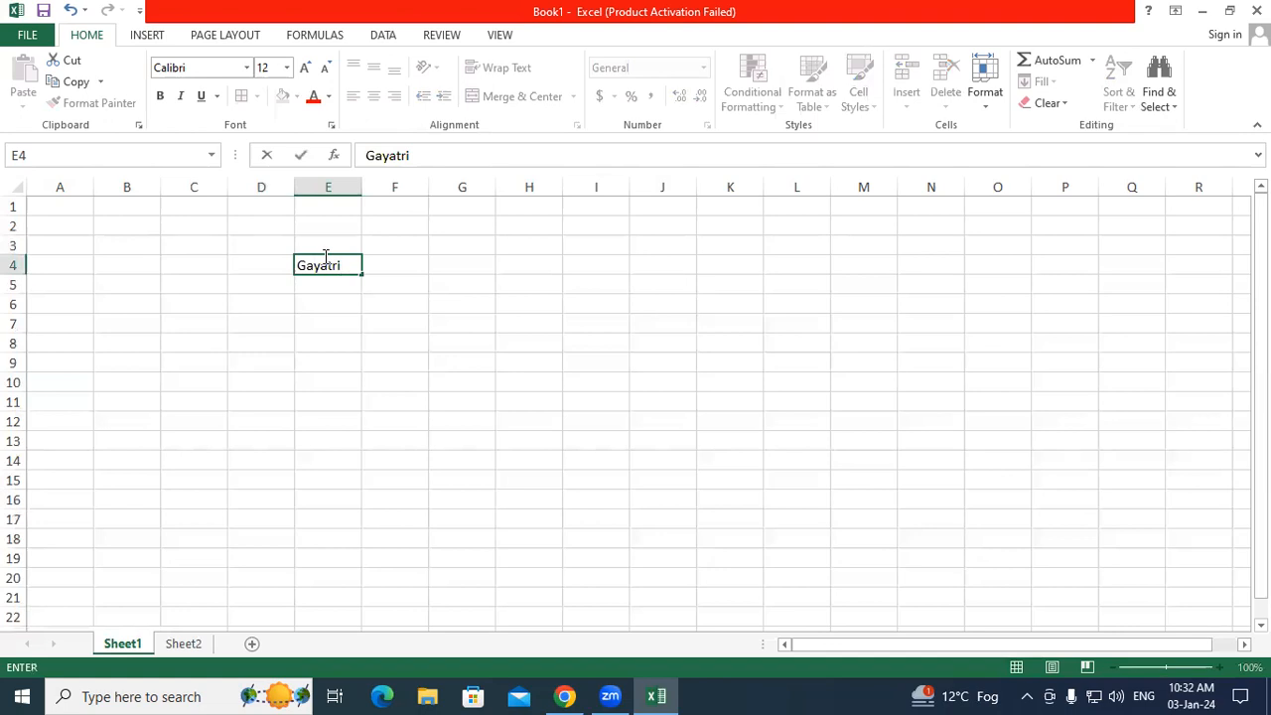
text( Institute)
click(287, 323)
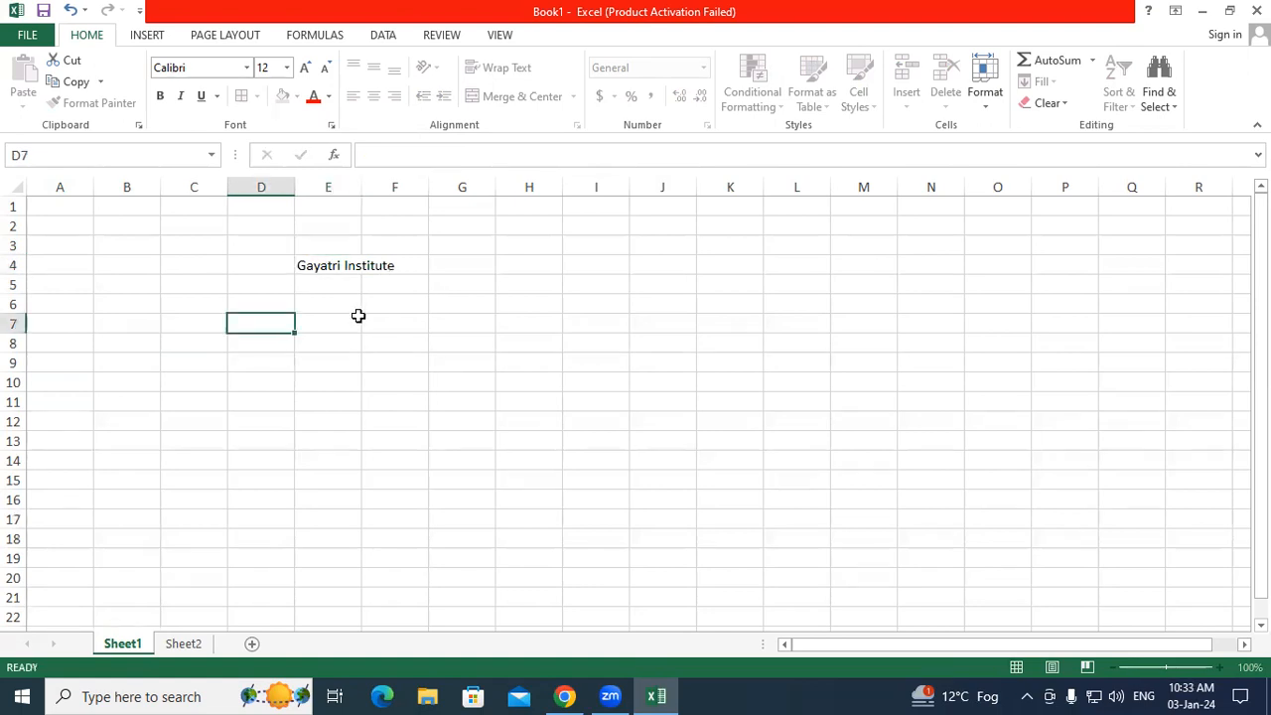
click(310, 264)
click(337, 290)
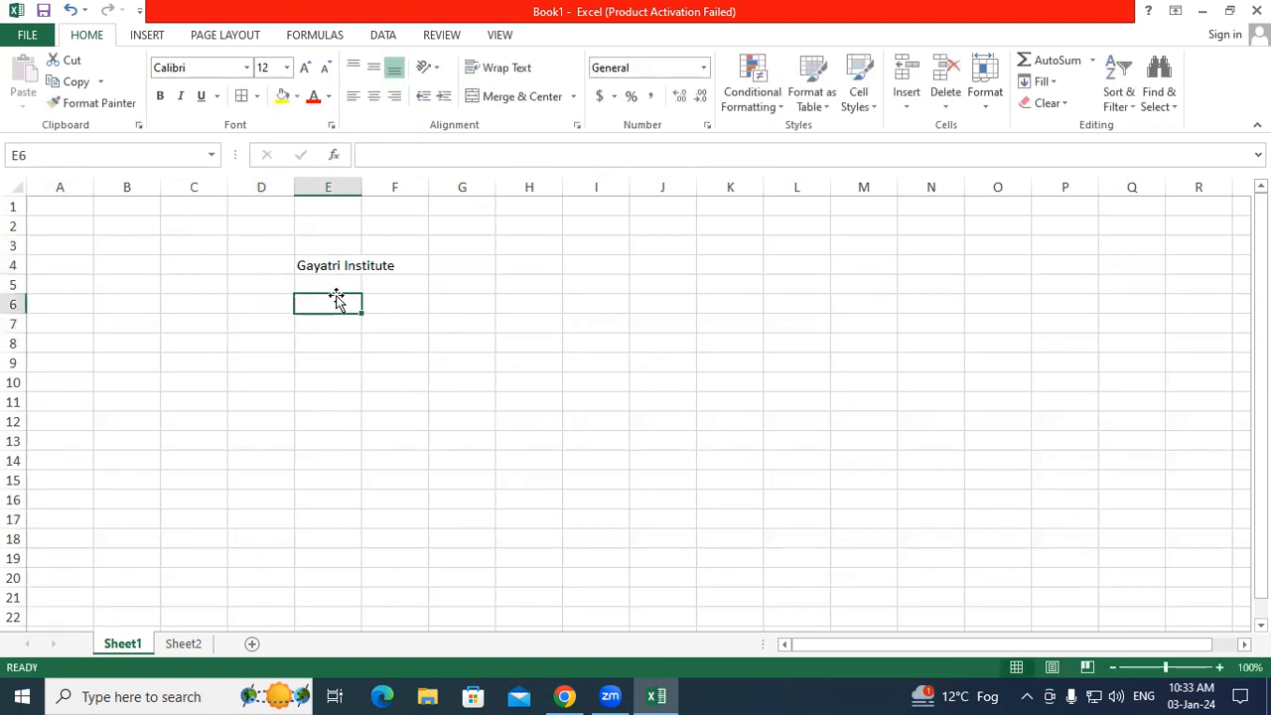
click(323, 185)
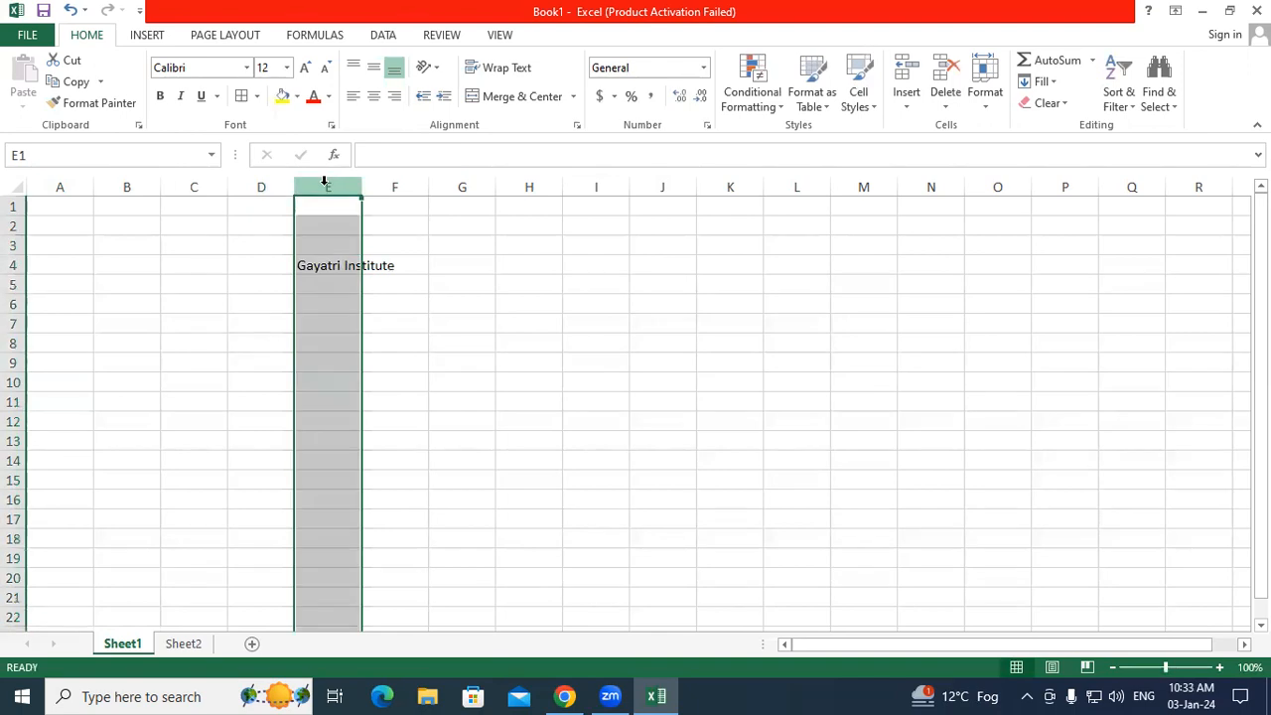
click(573, 287)
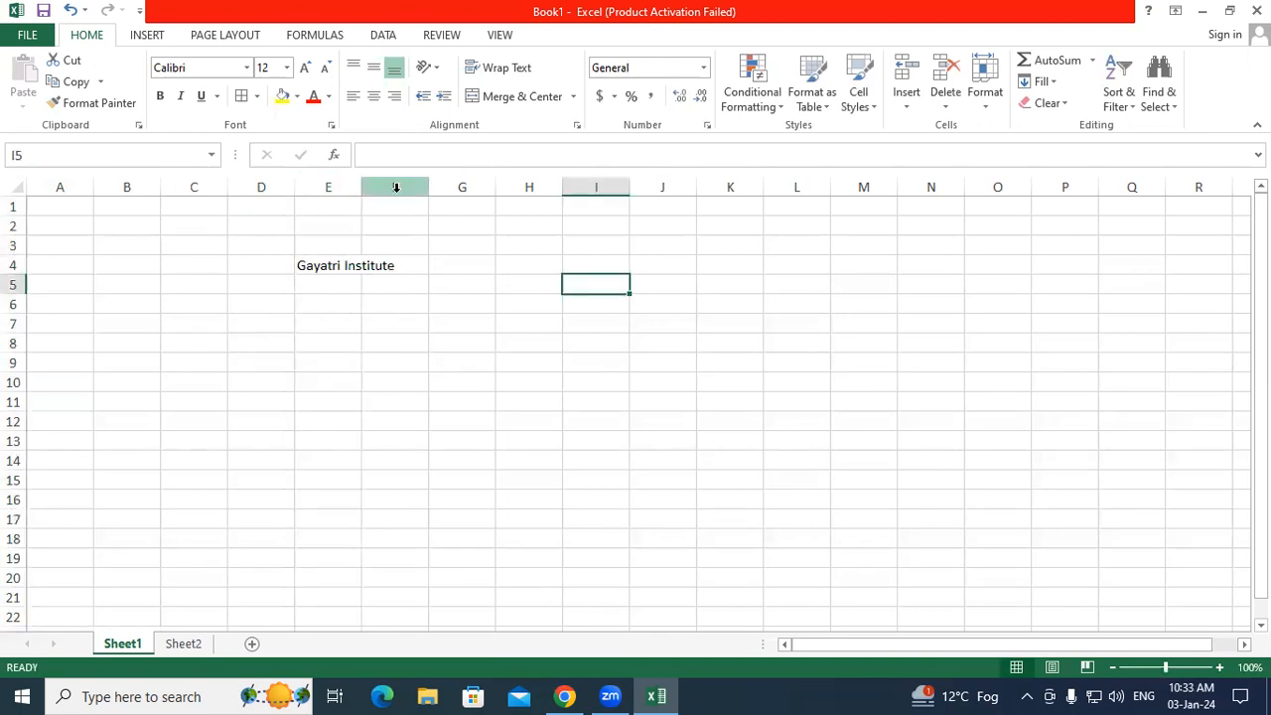
click(397, 186)
click(365, 260)
click(309, 341)
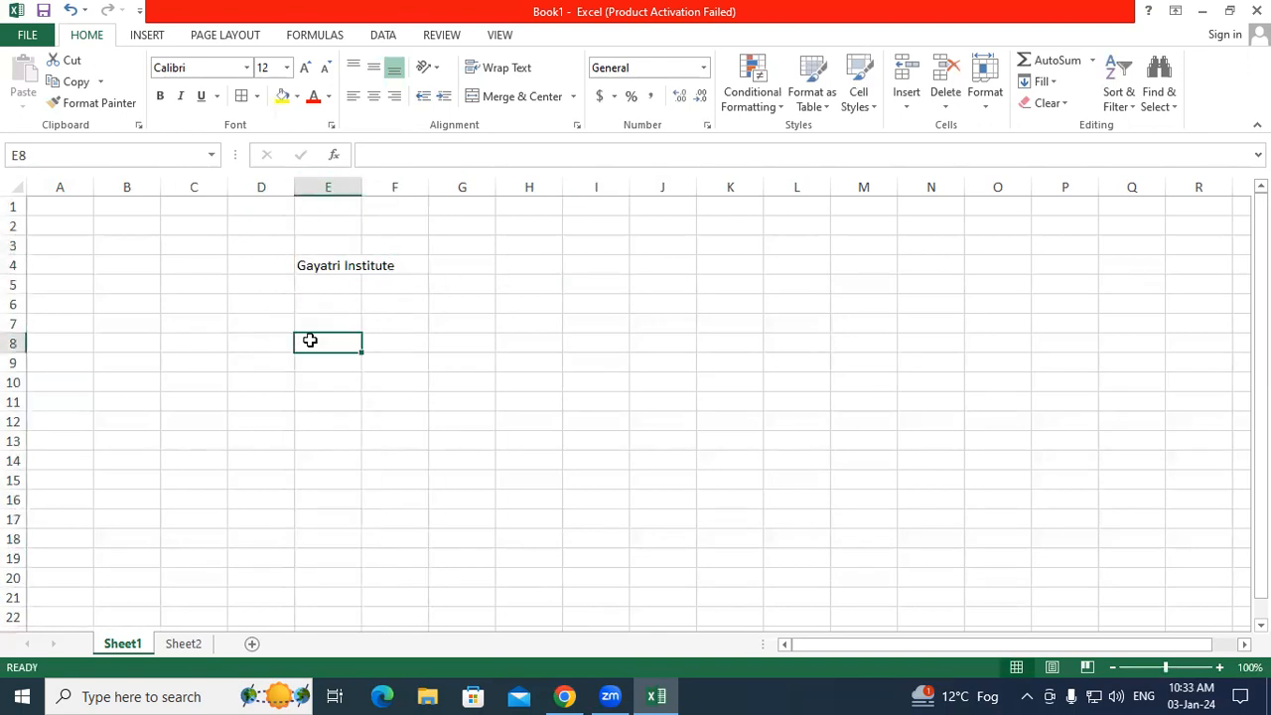
Step: Toggle Wrap Text on E4 several times, ending with the text unwrapped
click(326, 267)
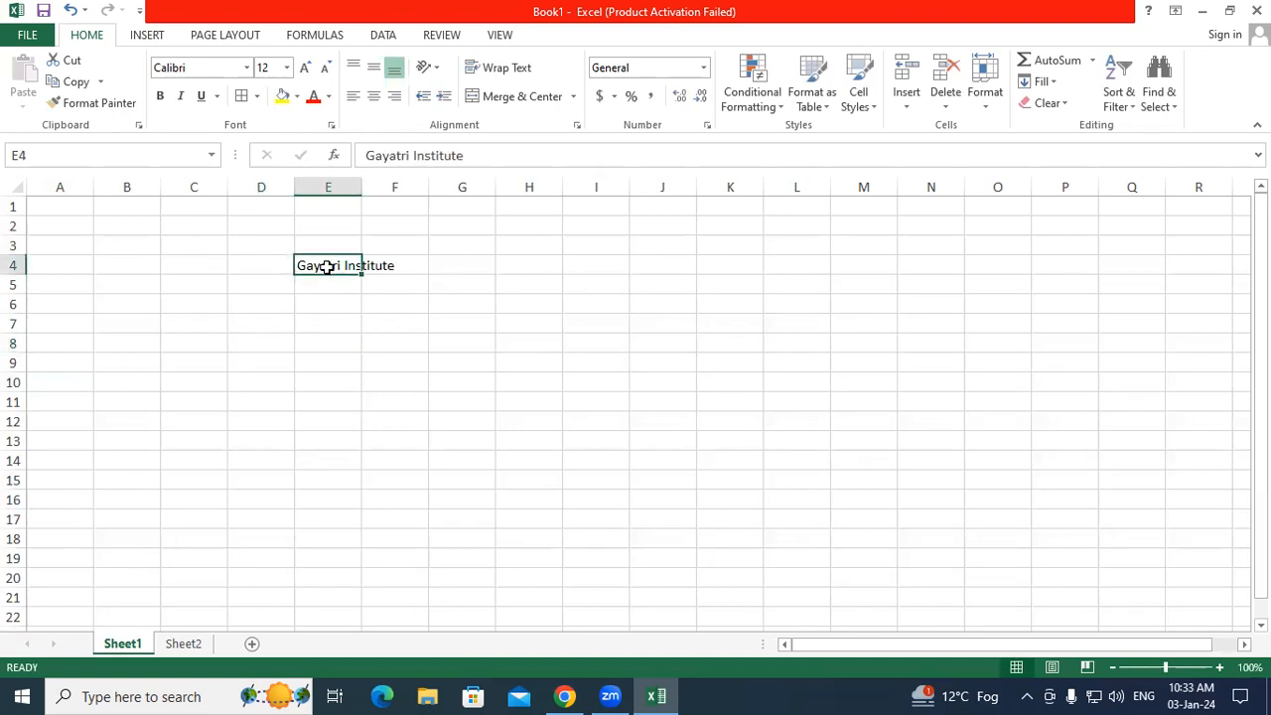
click(527, 70)
click(497, 289)
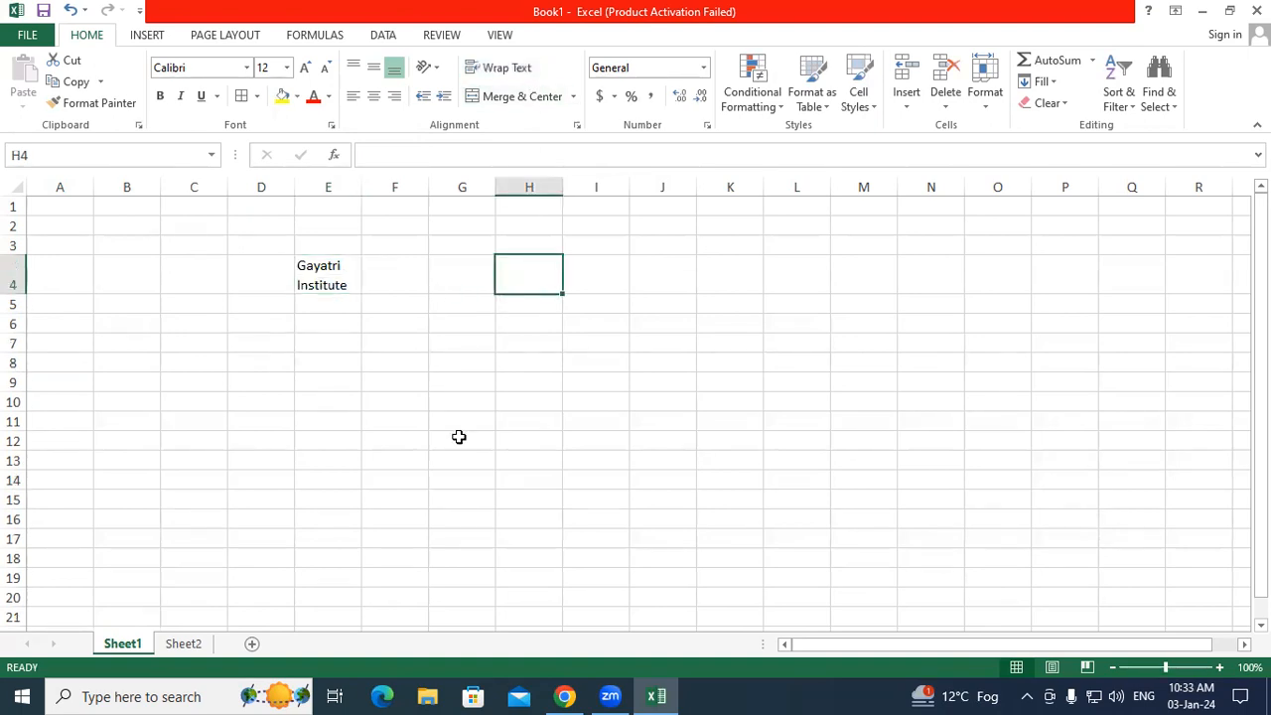
click(336, 275)
click(497, 72)
click(498, 72)
click(497, 72)
click(498, 72)
click(497, 71)
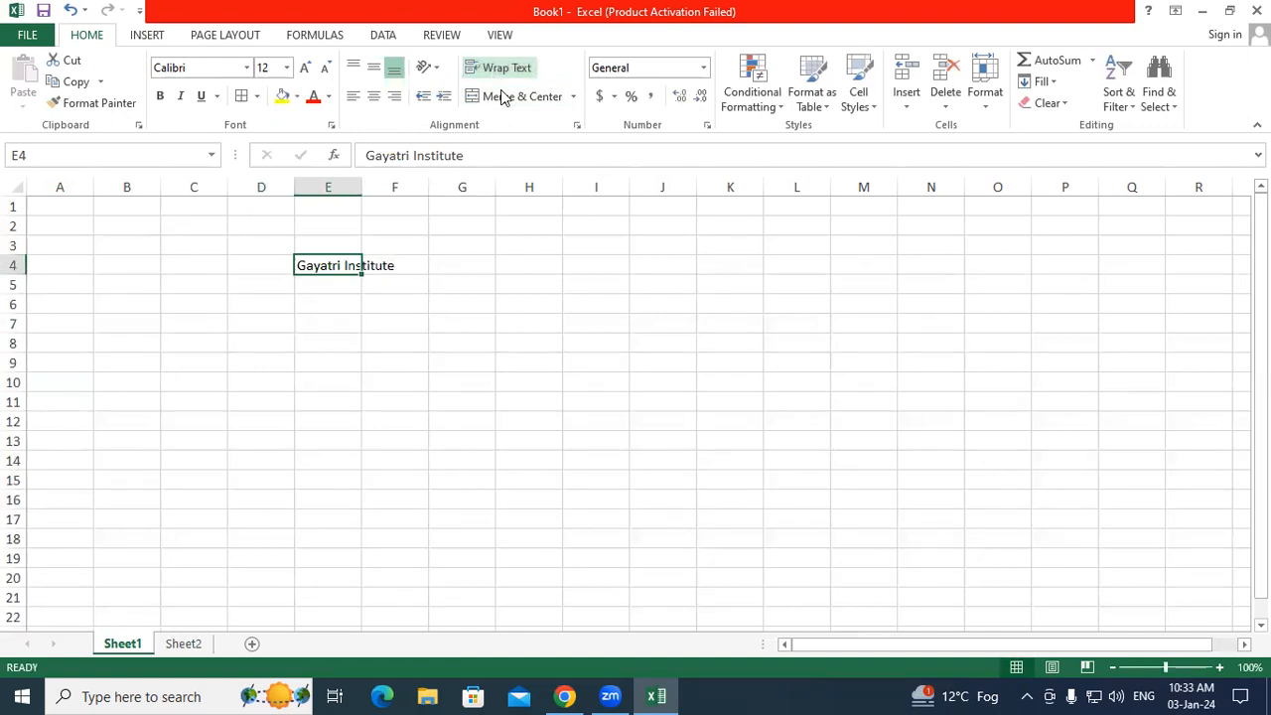
Step: Use Clear All to remove Gayatri Institute from E4
click(1038, 103)
click(1065, 126)
click(446, 304)
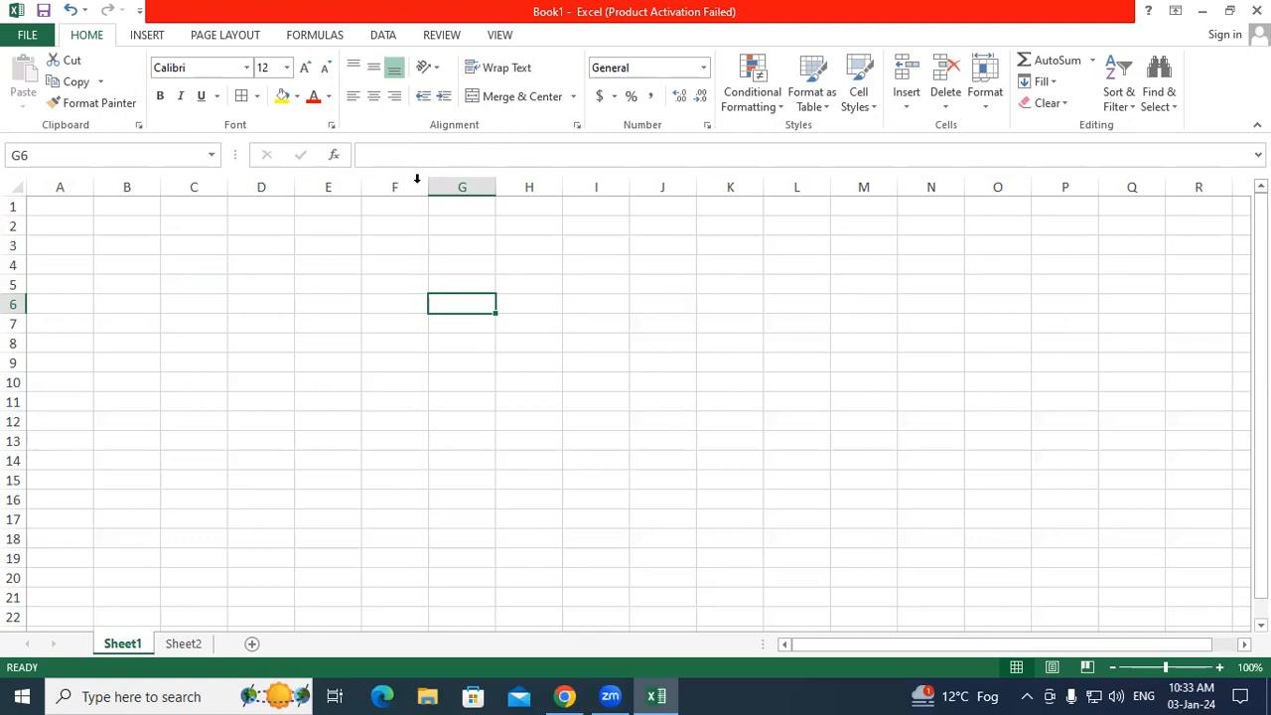
drag(262, 209, 840, 295)
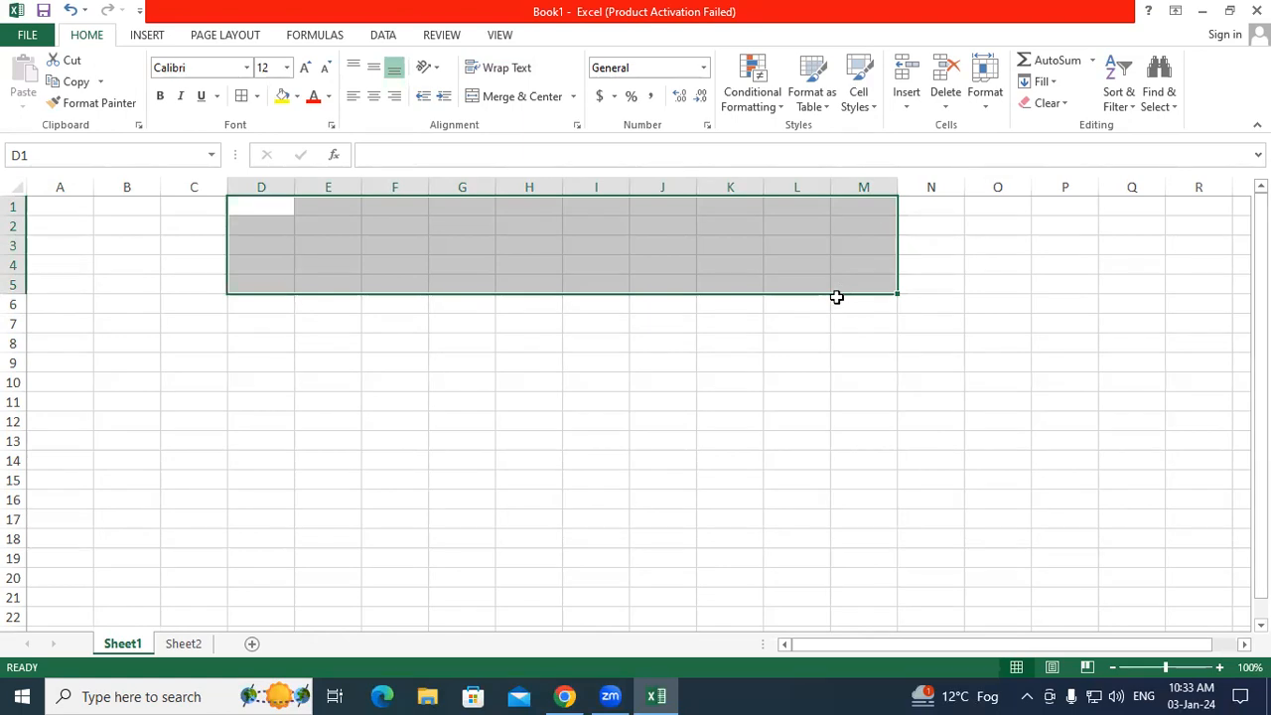
click(596, 347)
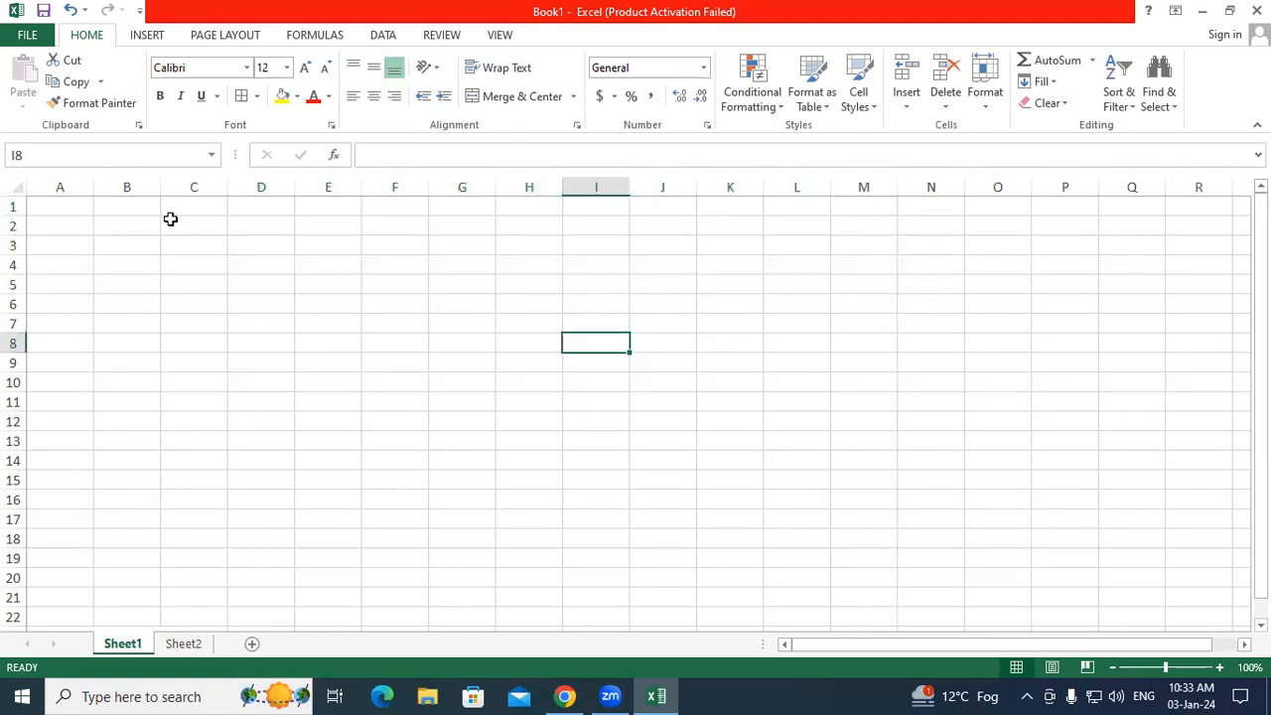
click(145, 38)
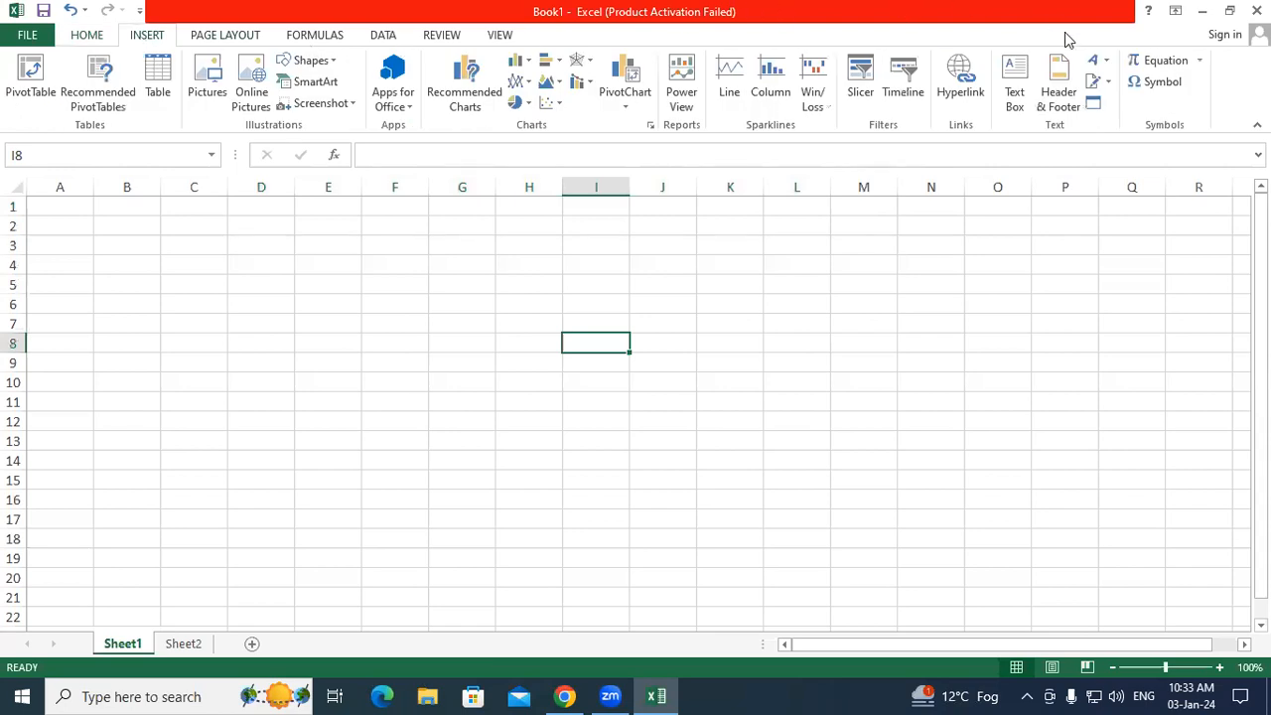
click(1110, 63)
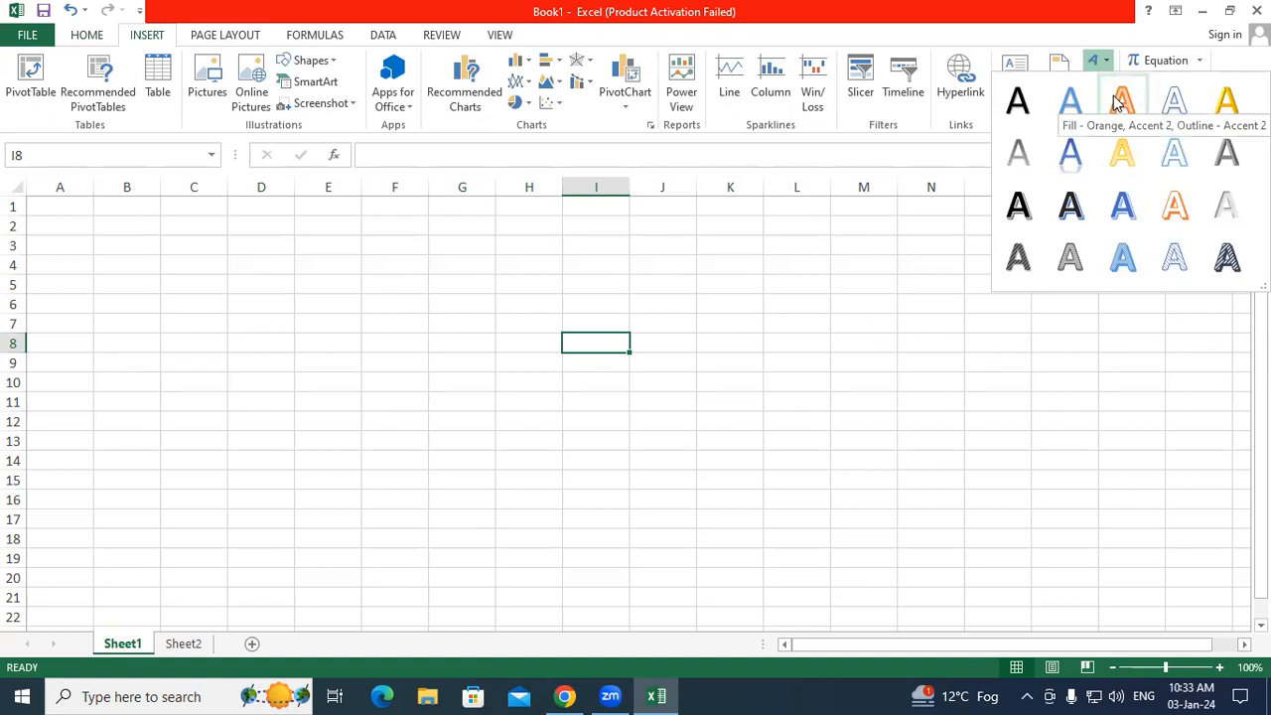
click(1120, 101)
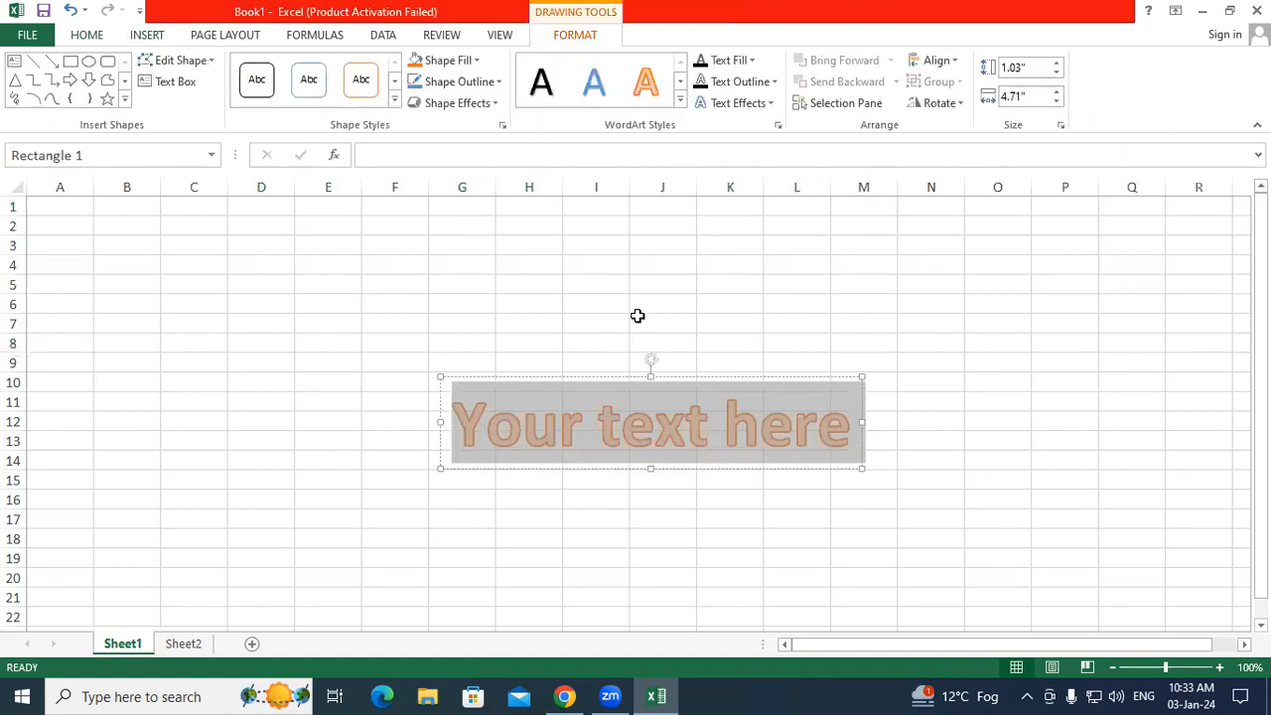
text(S)
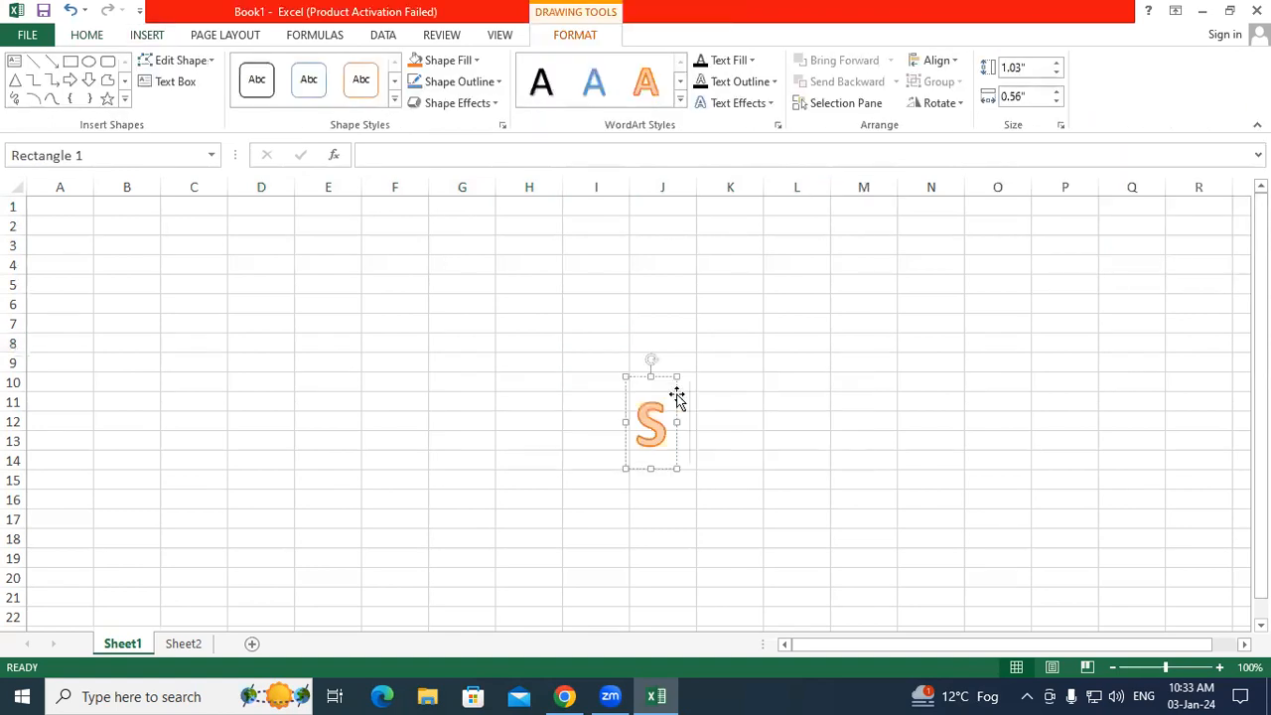
text(tudent )
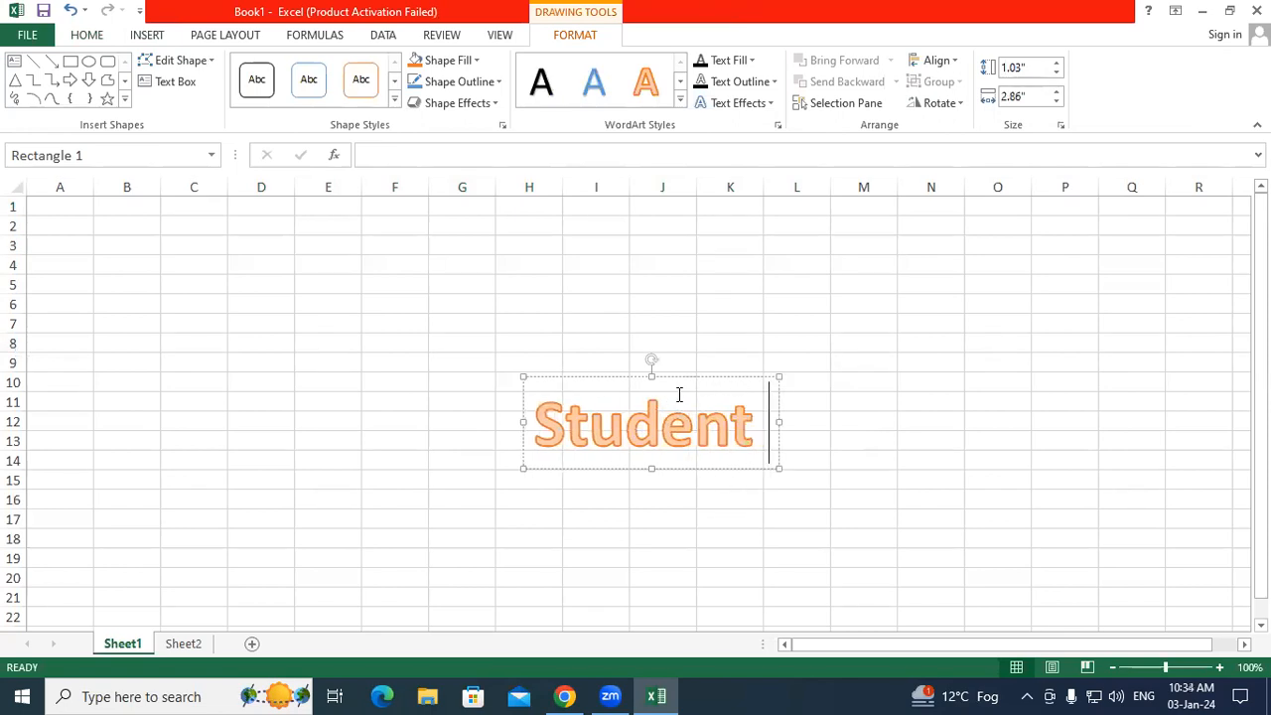
text(Data)
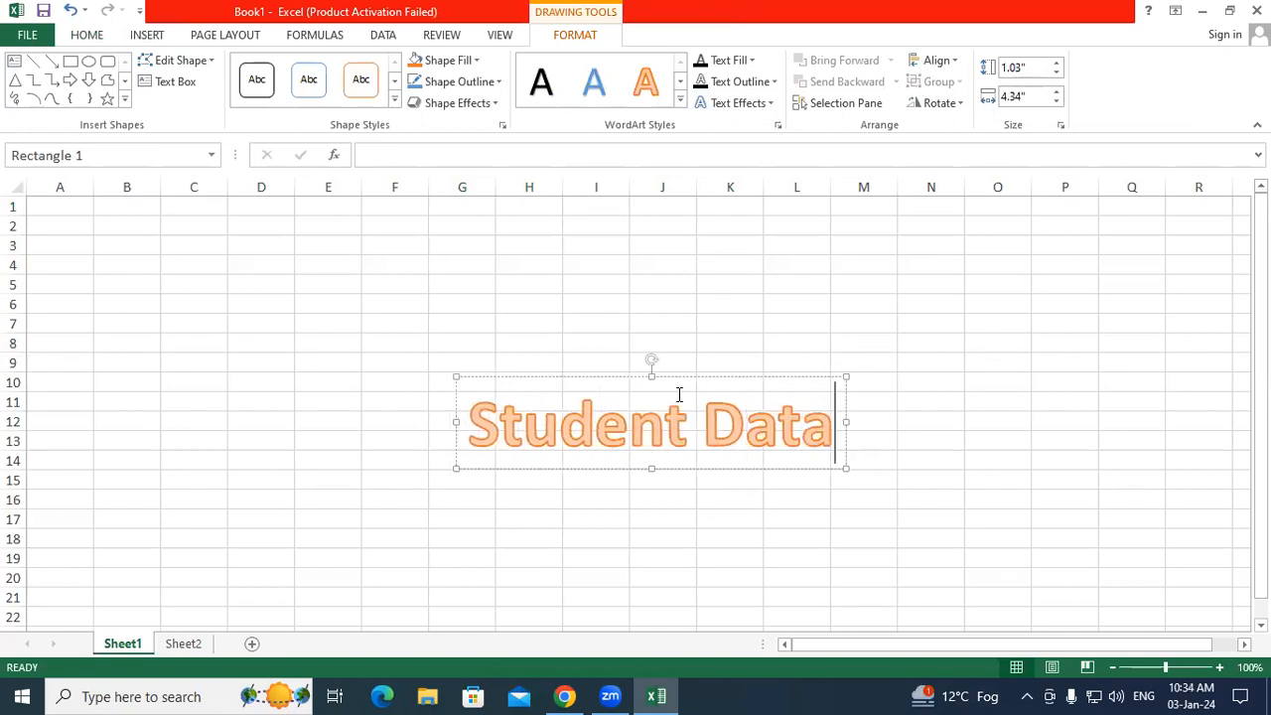
text(base)
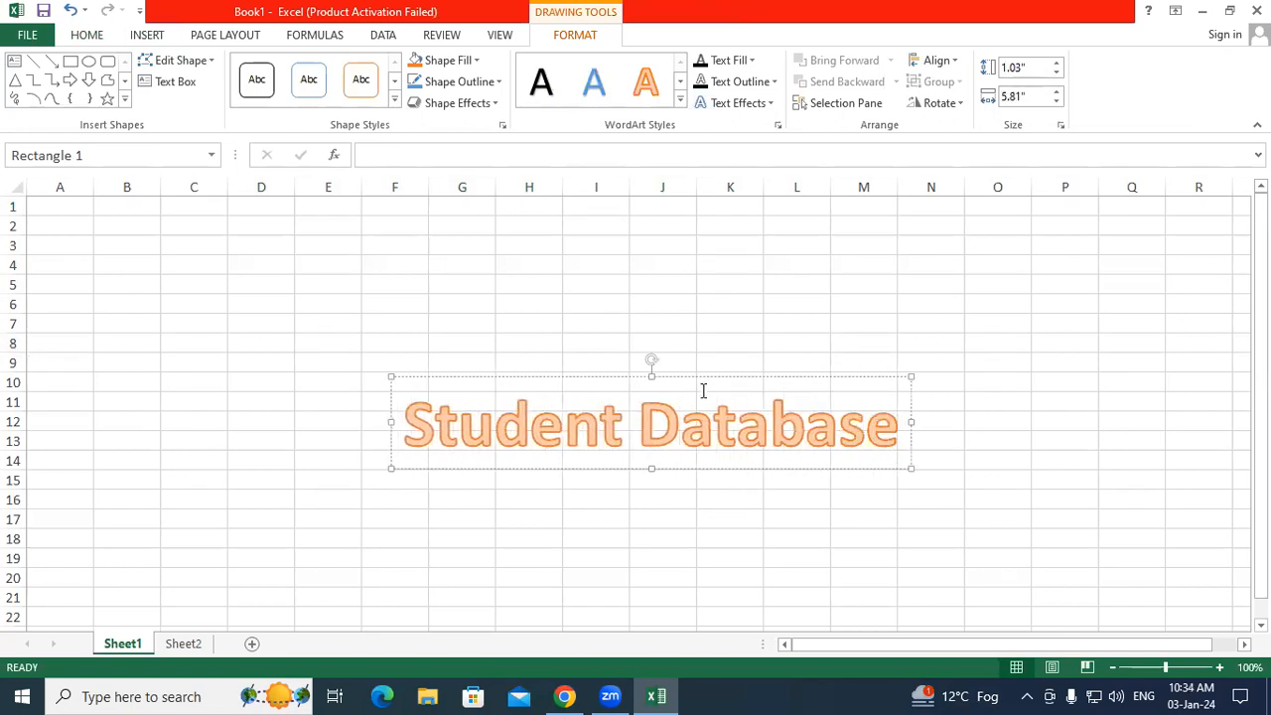
mouse_move(706, 375)
mouse_down()
mouse_move(669, 269)
mouse_move(608, 198)
mouse_up()
click(563, 380)
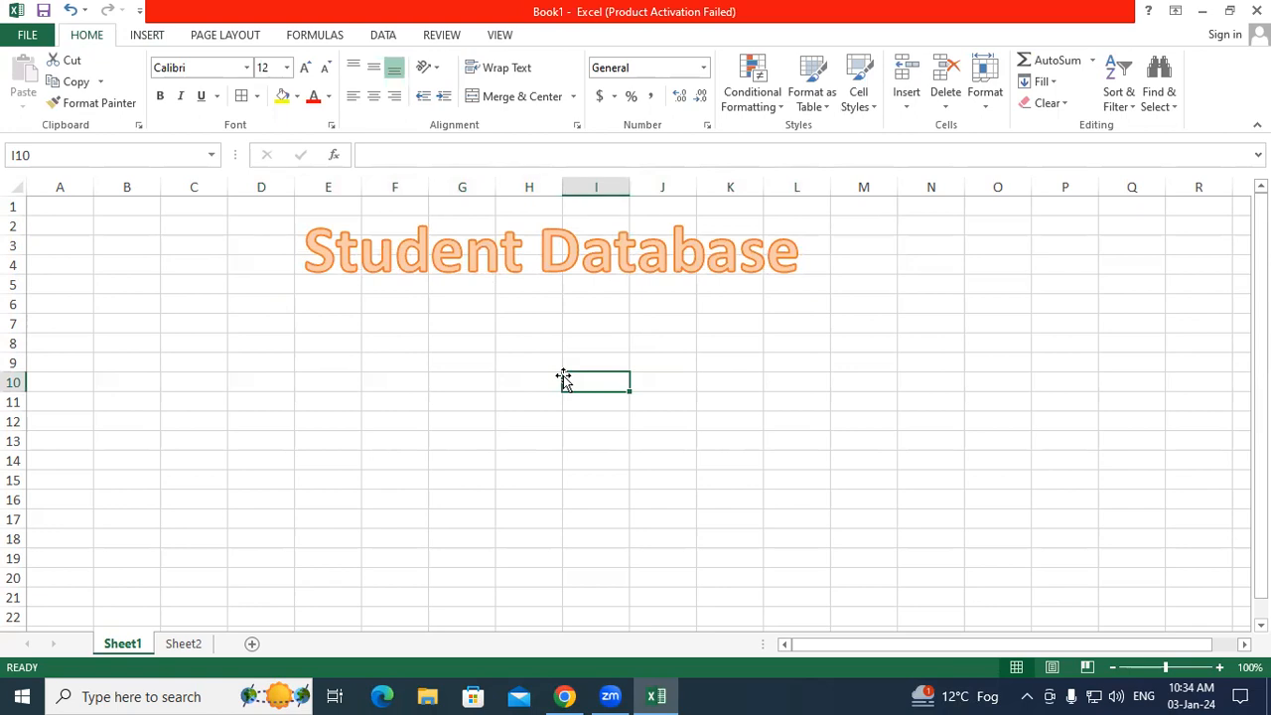
click(565, 270)
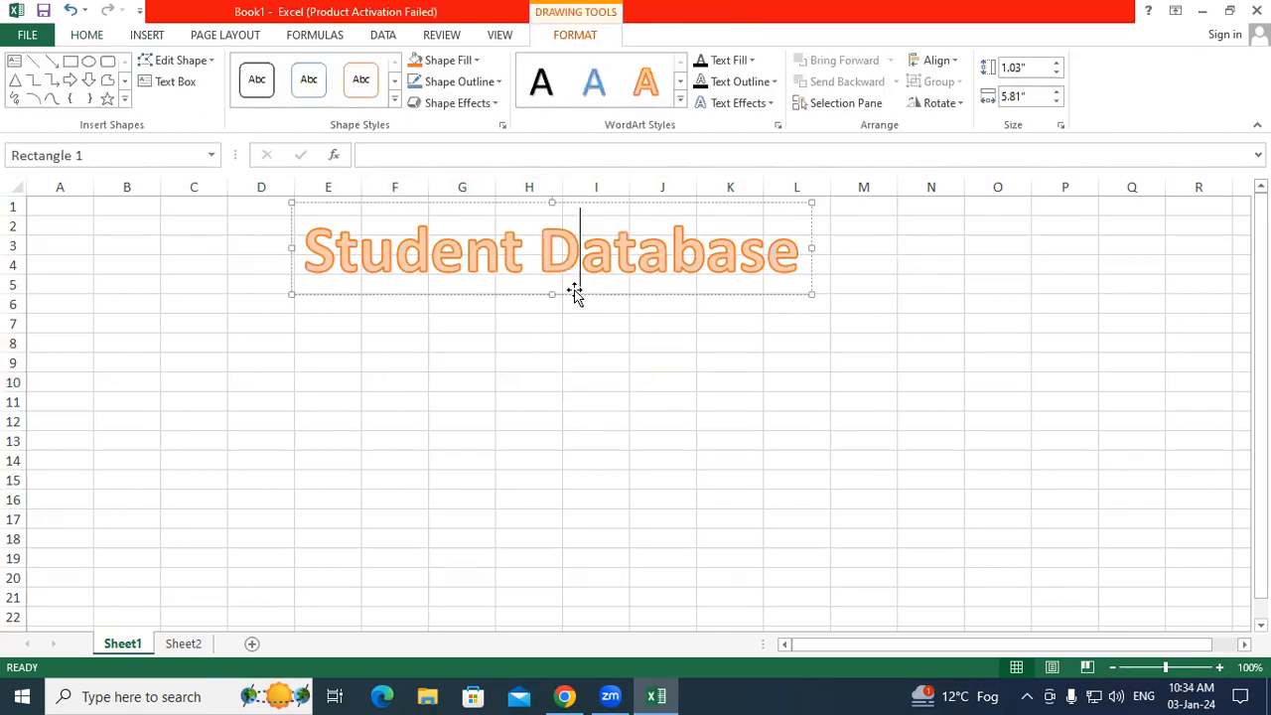
drag(576, 293, 318, 279)
drag(479, 281, 589, 290)
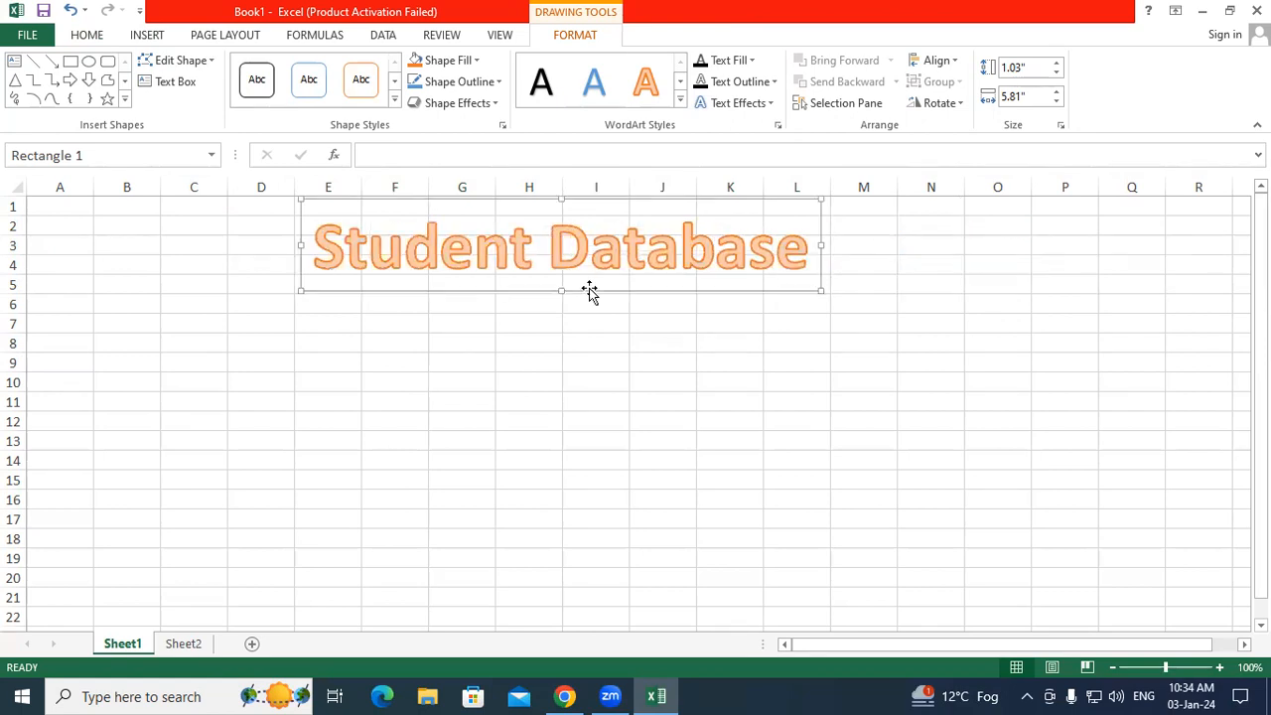
key(Delete)
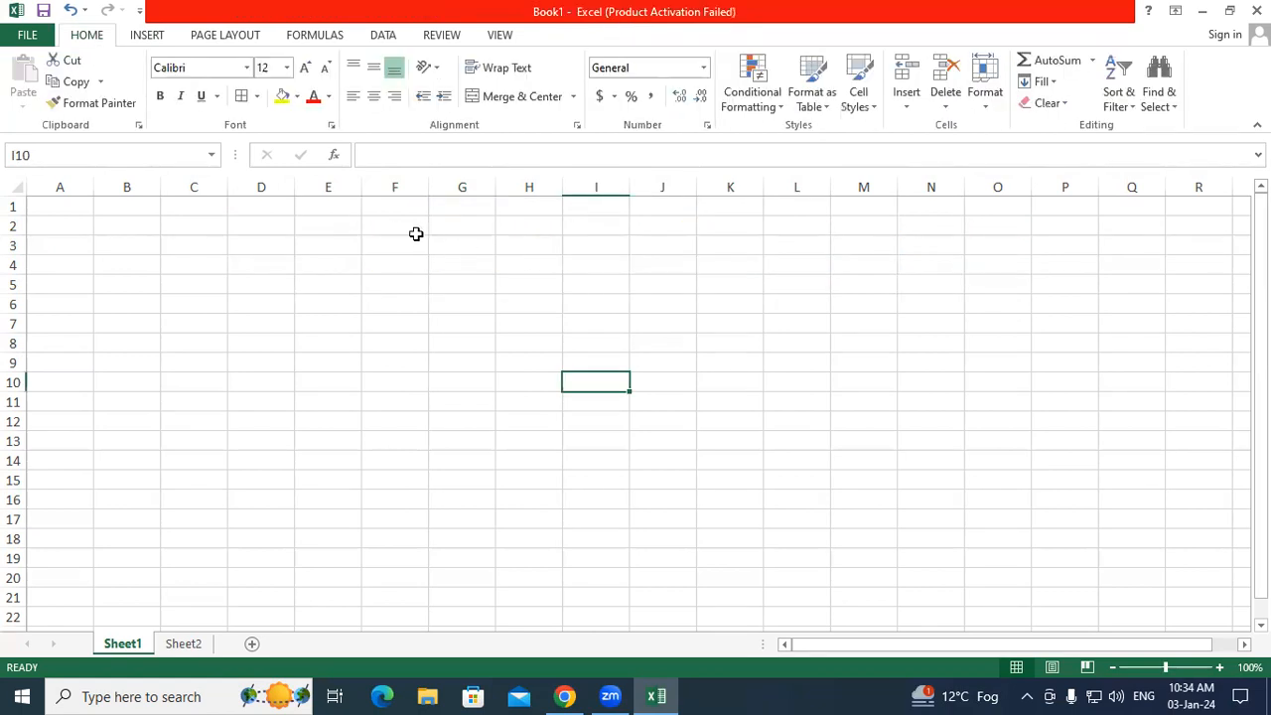
Step: Merge and centre D1:N5 into a single title cell
drag(238, 208, 261, 249)
drag(459, 284, 934, 286)
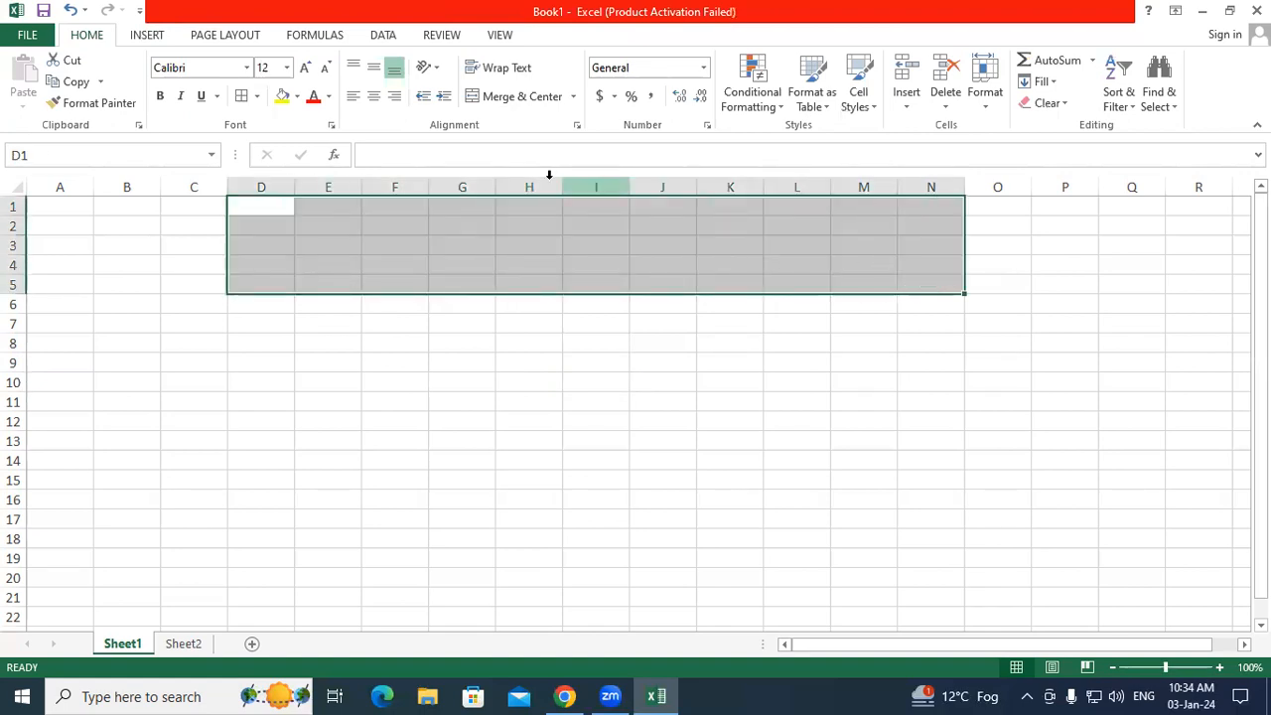
click(513, 98)
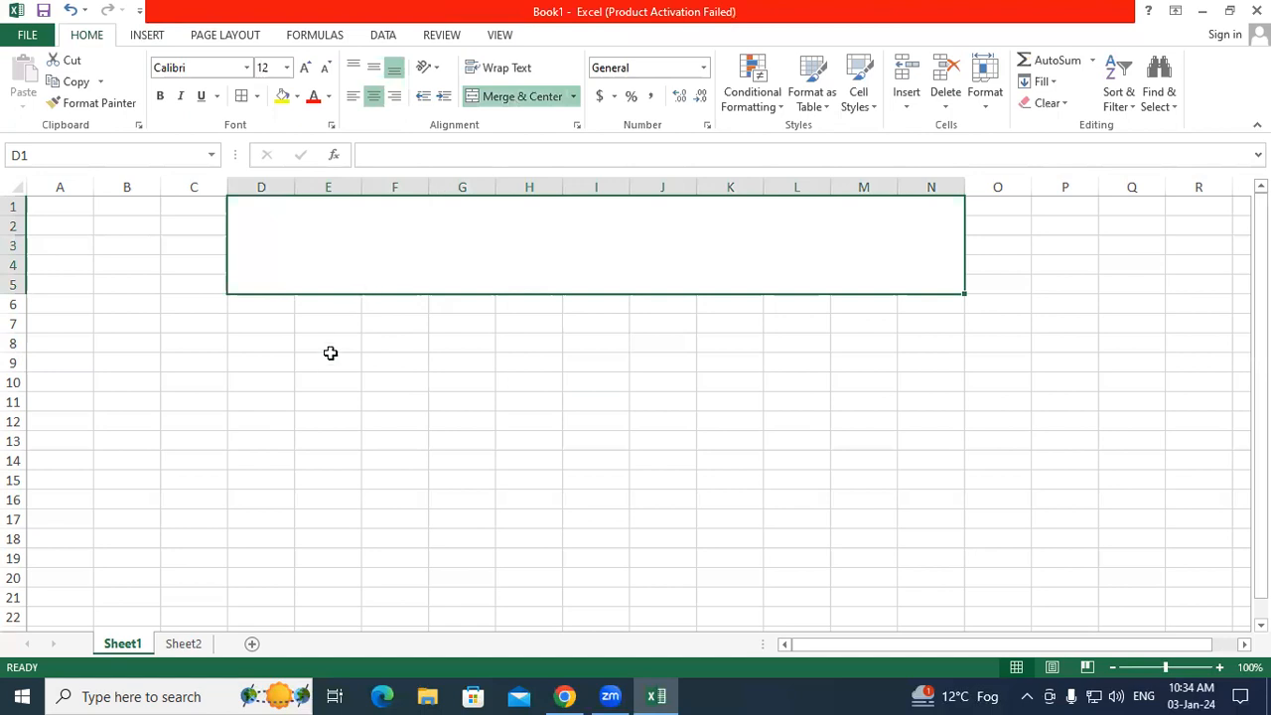
click(331, 356)
click(353, 254)
click(443, 318)
click(645, 262)
Step: Type the title 'Student Database' in the merged cell and reopen it for editing
text(Stude)
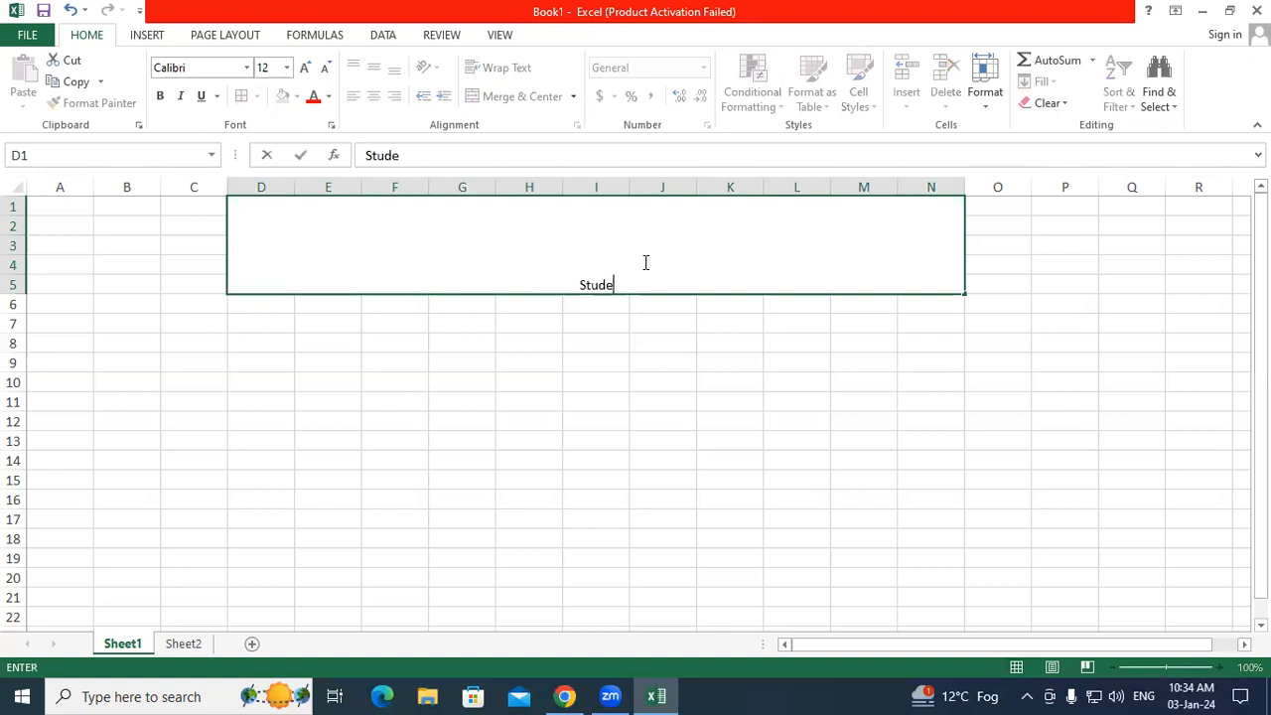
text(nt Database)
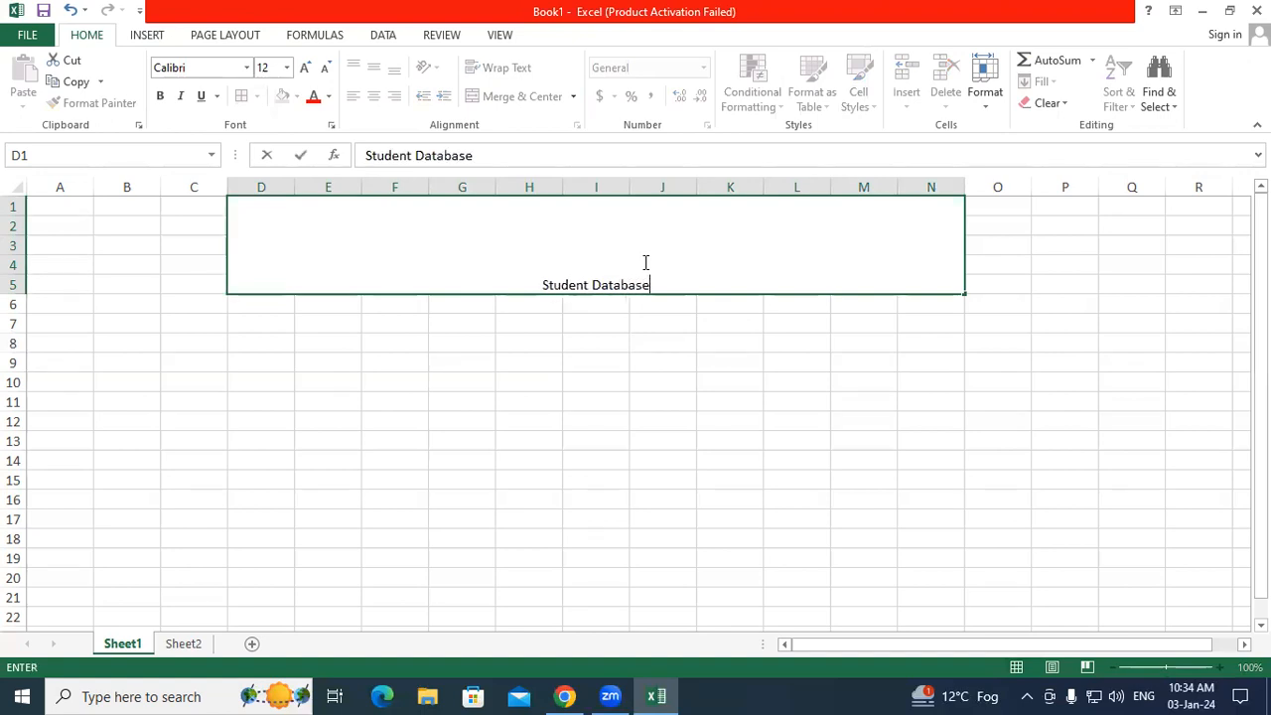
click(623, 340)
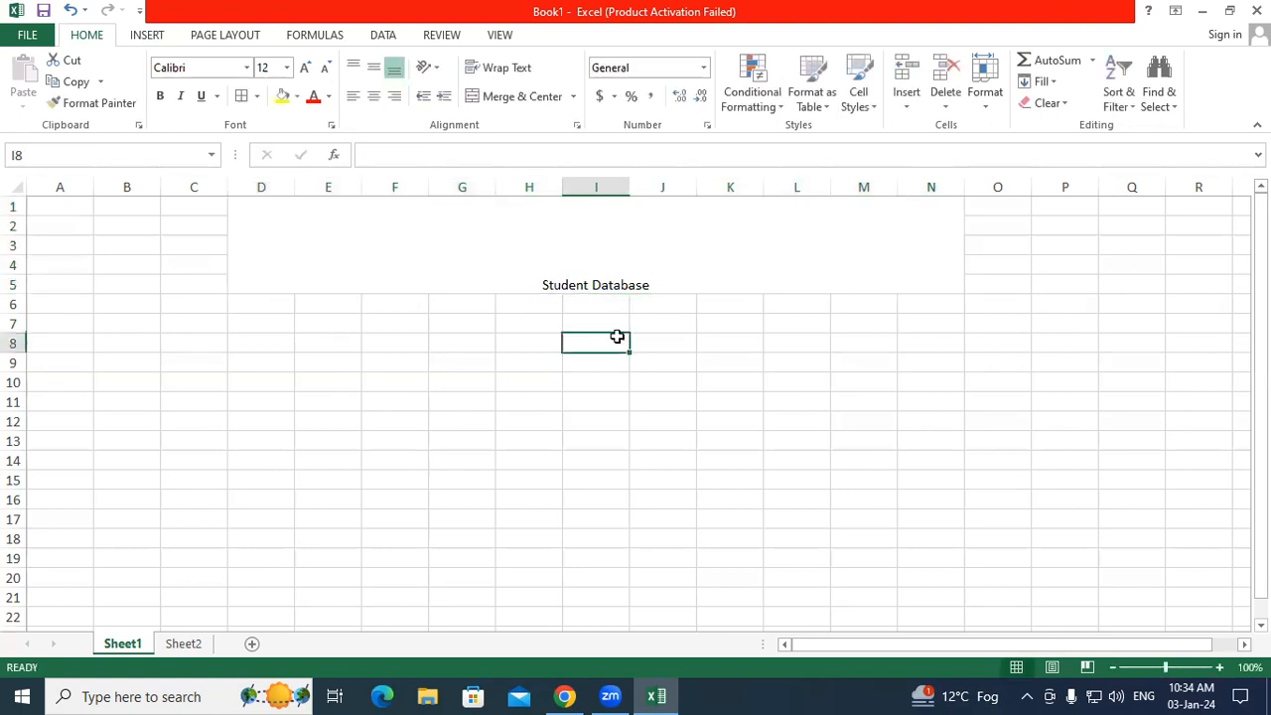
double_click(657, 285)
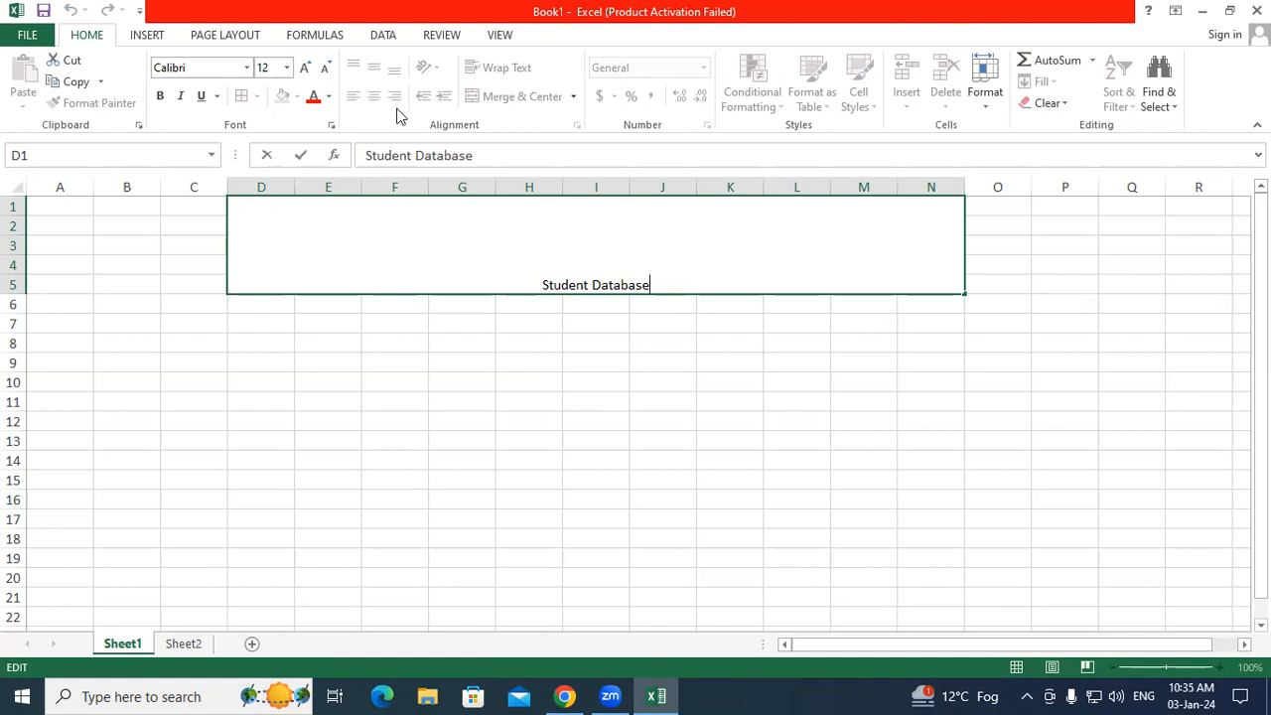
Step: Enlarge the merged Student Database title's font size up to 72 pt
click(304, 70)
click(304, 69)
click(304, 70)
click(304, 70)
click(533, 398)
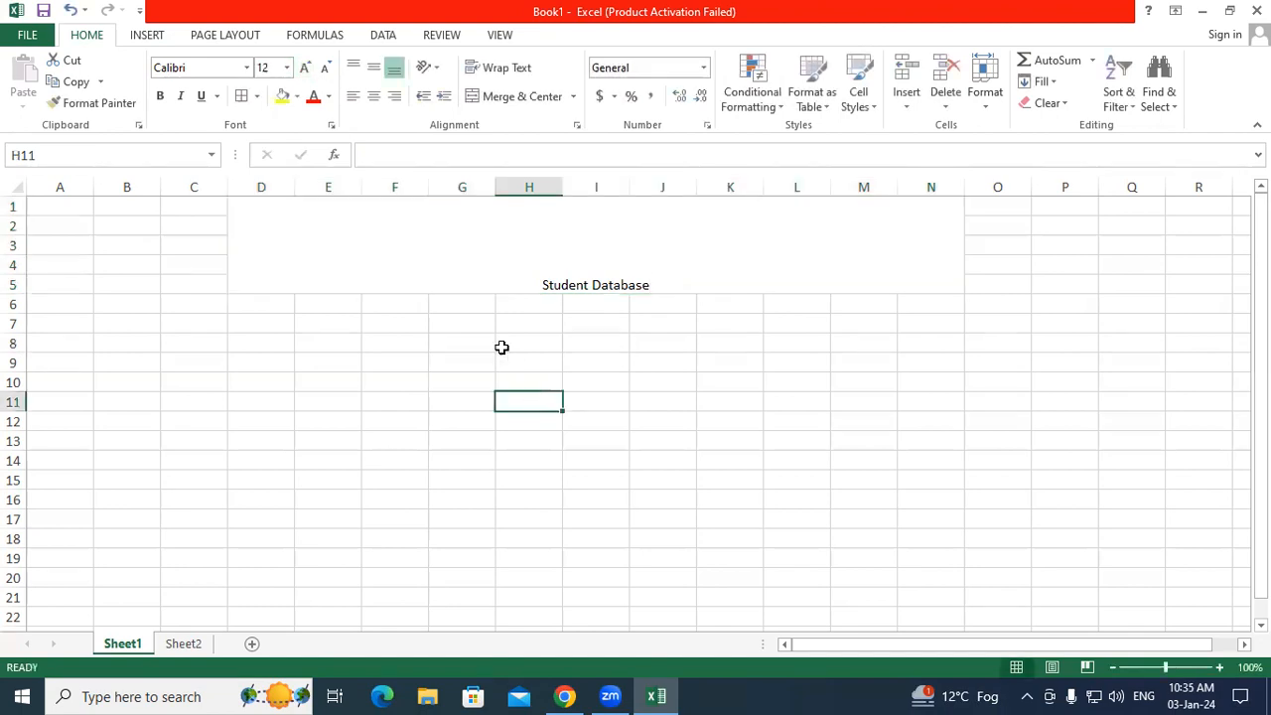
click(421, 259)
click(305, 69)
click(305, 69)
click(305, 69)
click(305, 69)
click(305, 69)
click(305, 70)
click(305, 69)
click(305, 70)
click(305, 70)
click(306, 71)
click(306, 72)
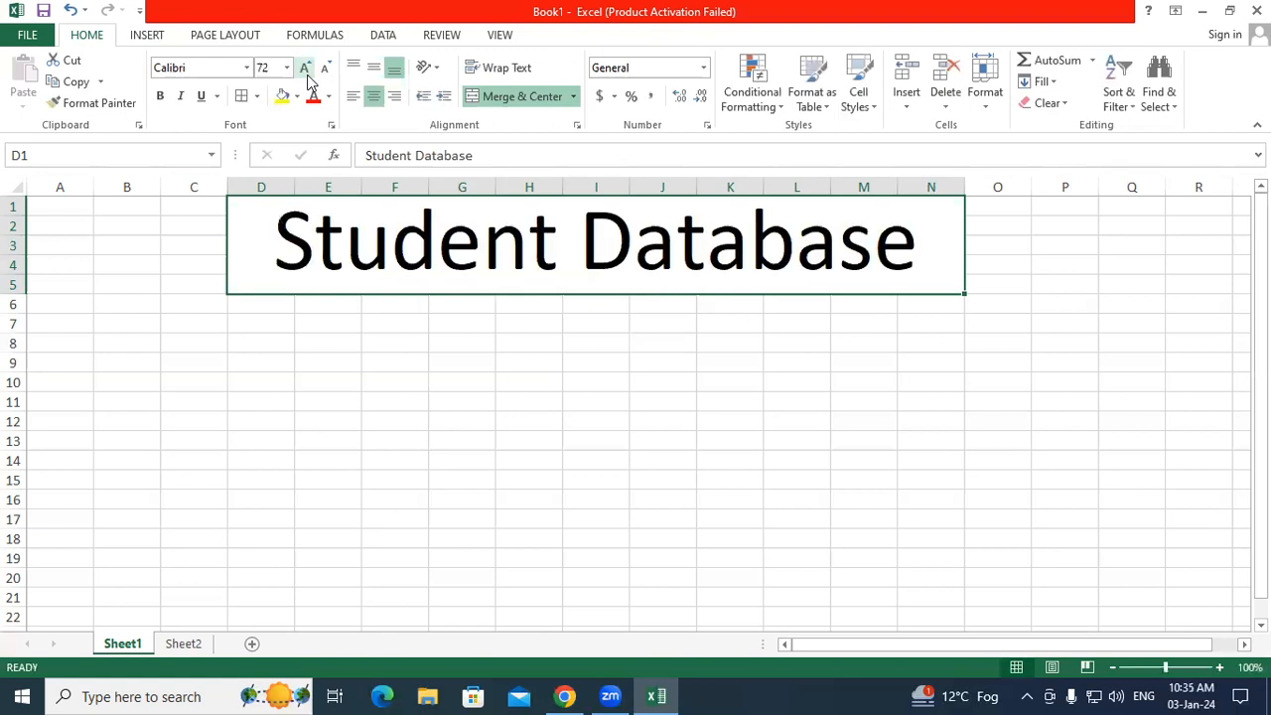
Step: Make the title bold red on a yellow fill with an outline border, then select C1:O6
click(161, 98)
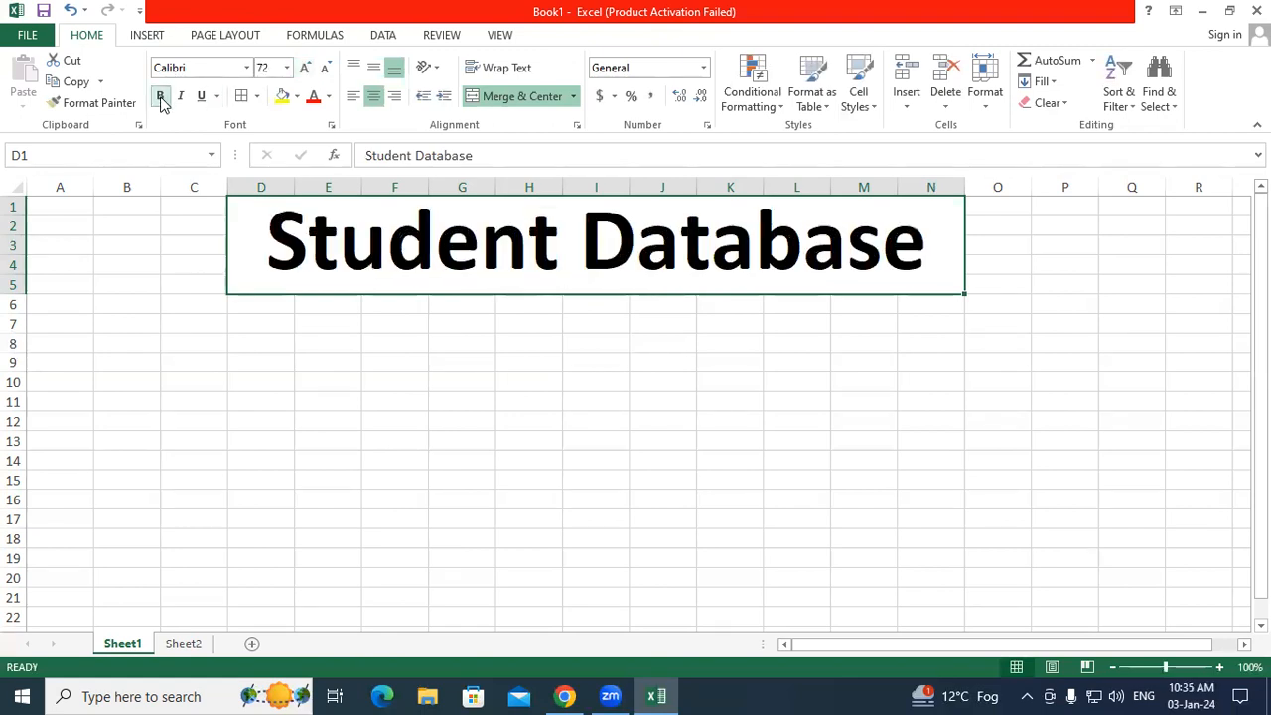
click(313, 97)
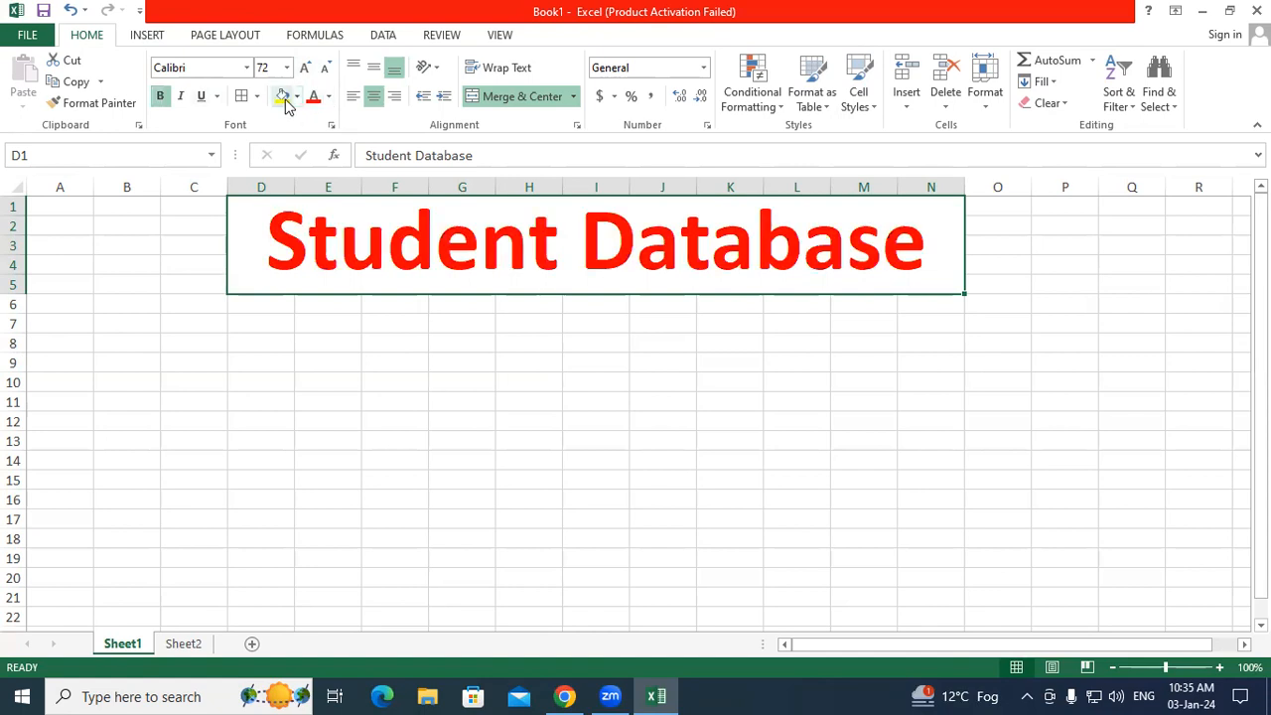
click(283, 97)
click(244, 102)
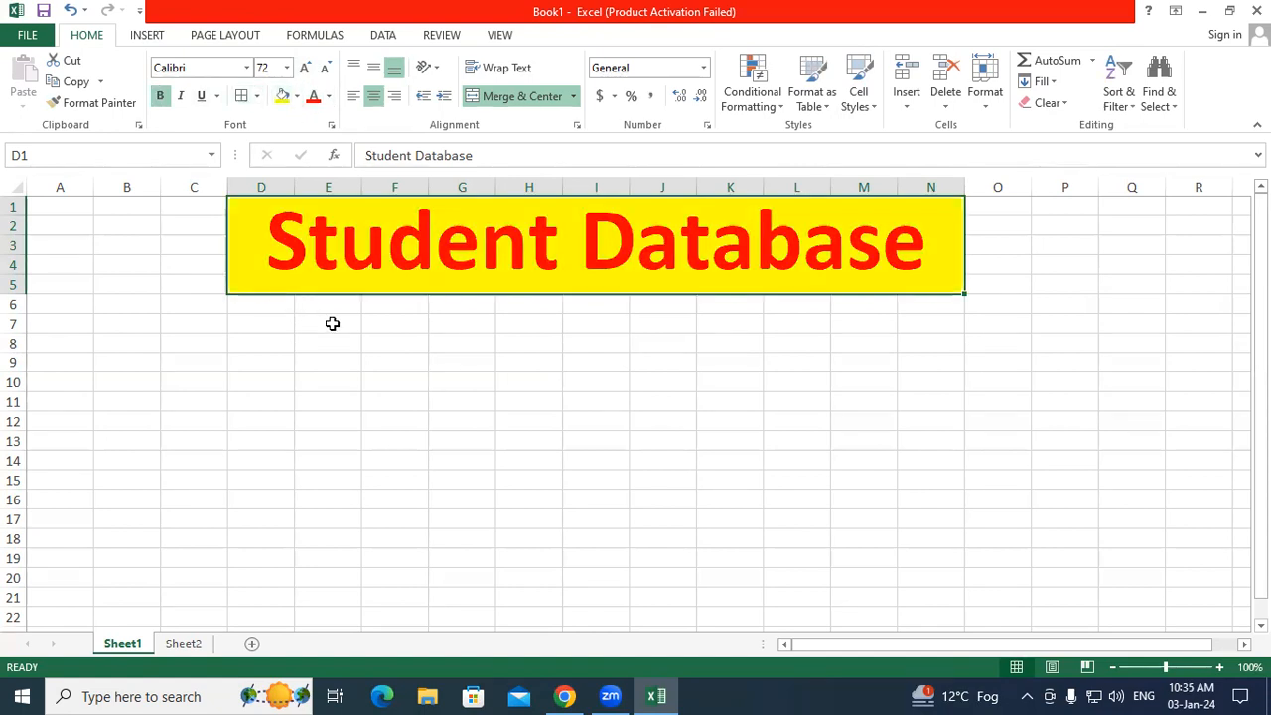
click(332, 320)
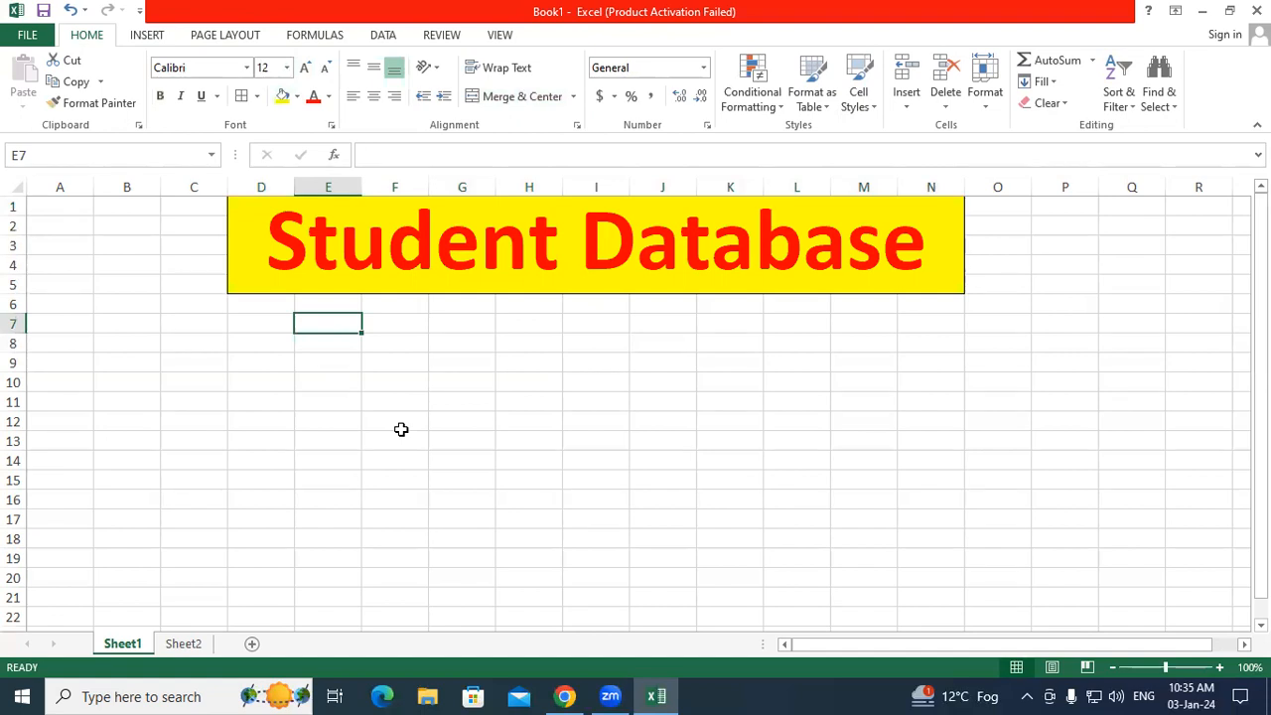
drag(188, 209, 980, 289)
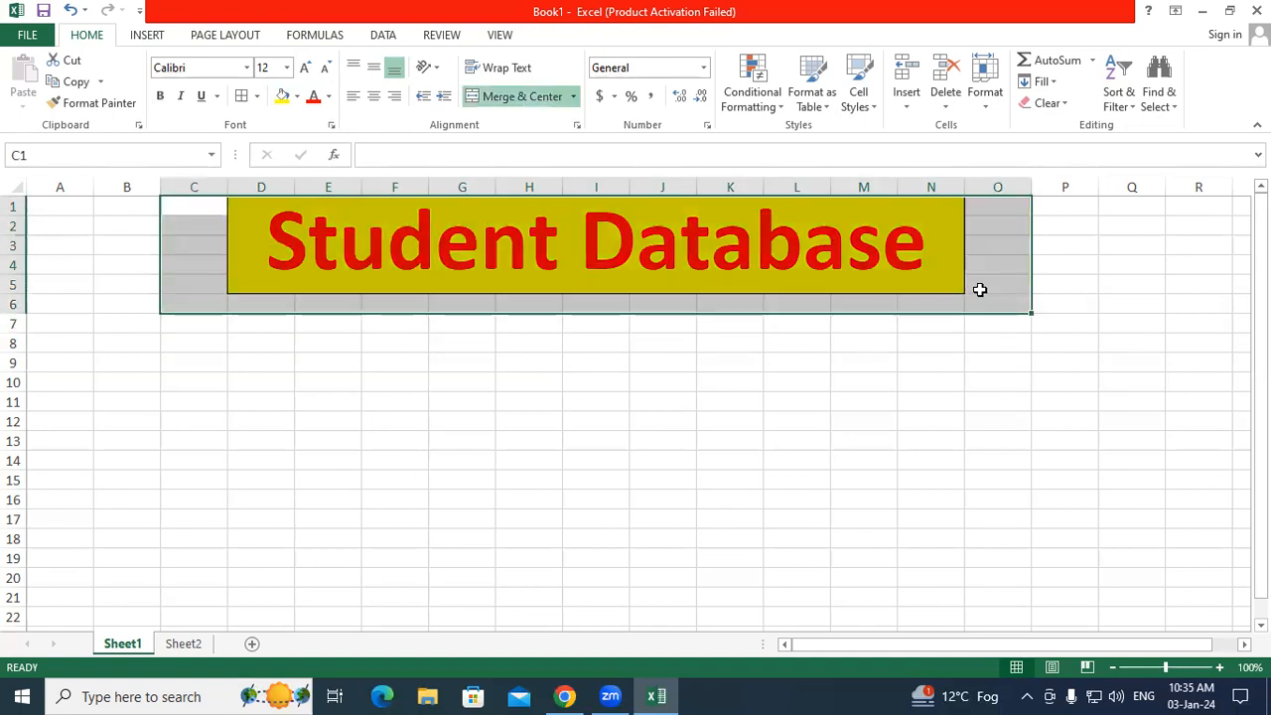
Step: Clear all of C1:O6, then merge and center D1:N5 and retype 'Student Database'
click(1053, 106)
click(1063, 126)
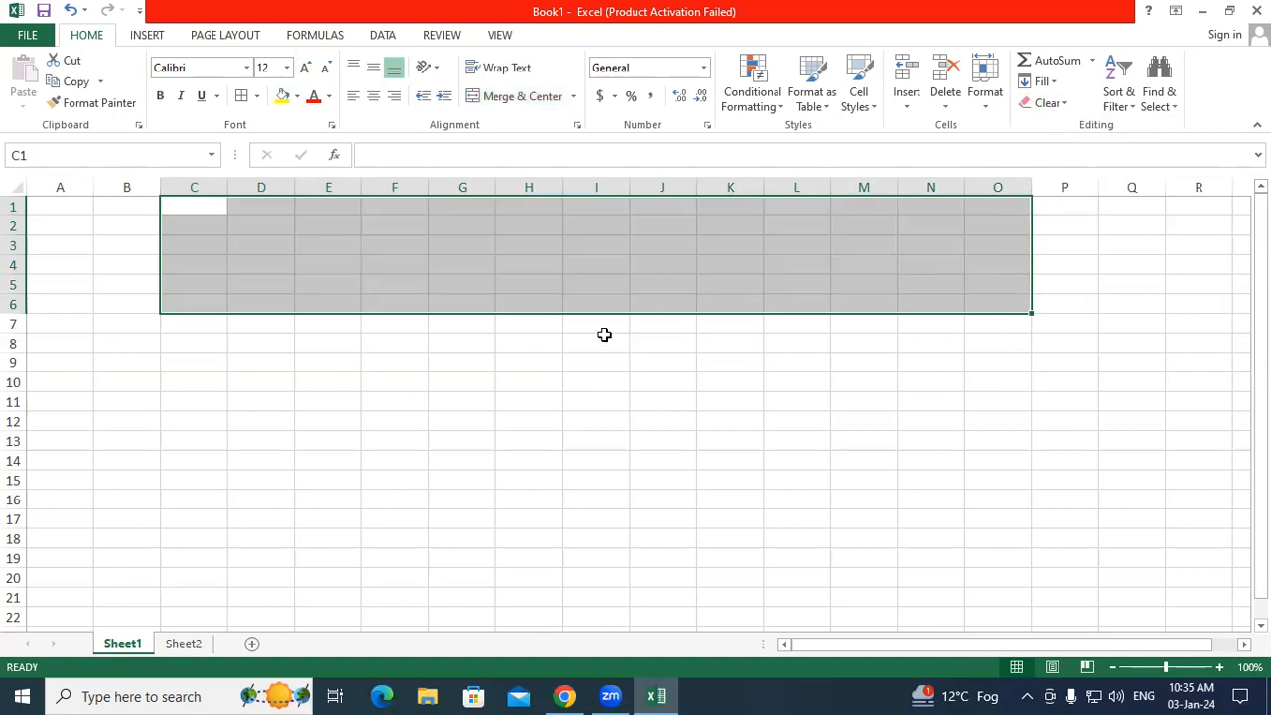
click(463, 397)
drag(261, 204, 945, 275)
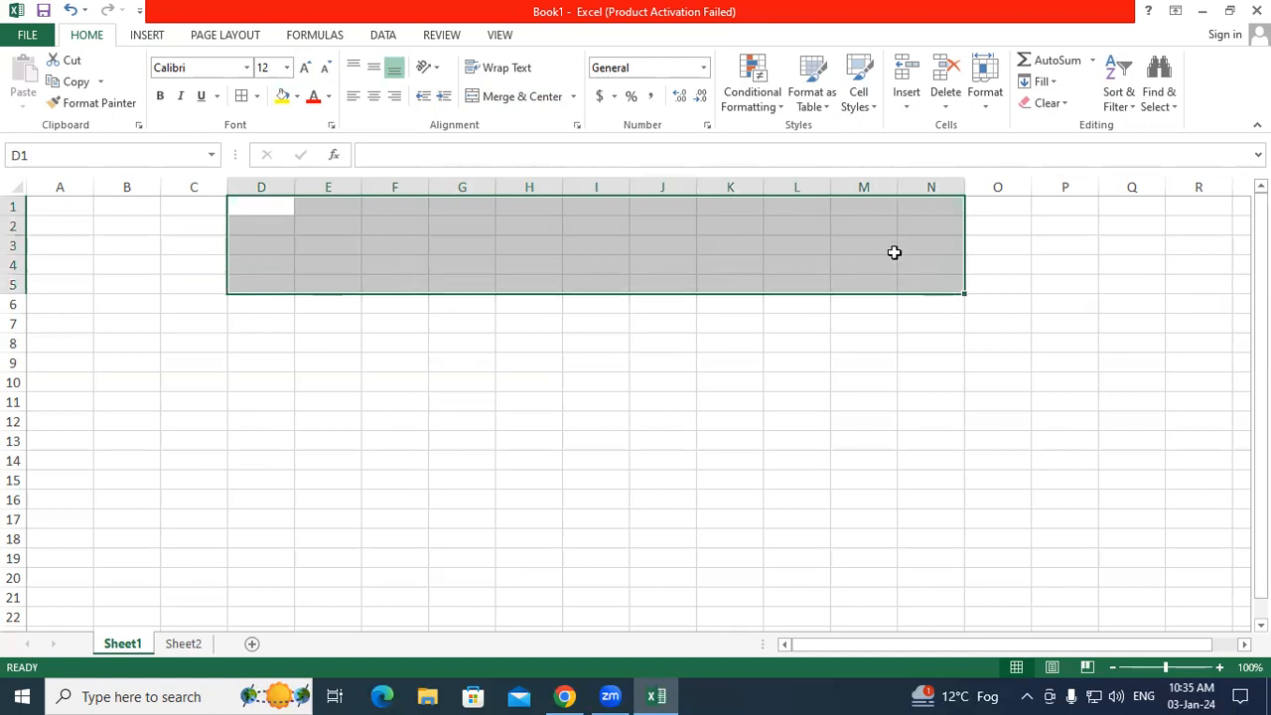
click(531, 99)
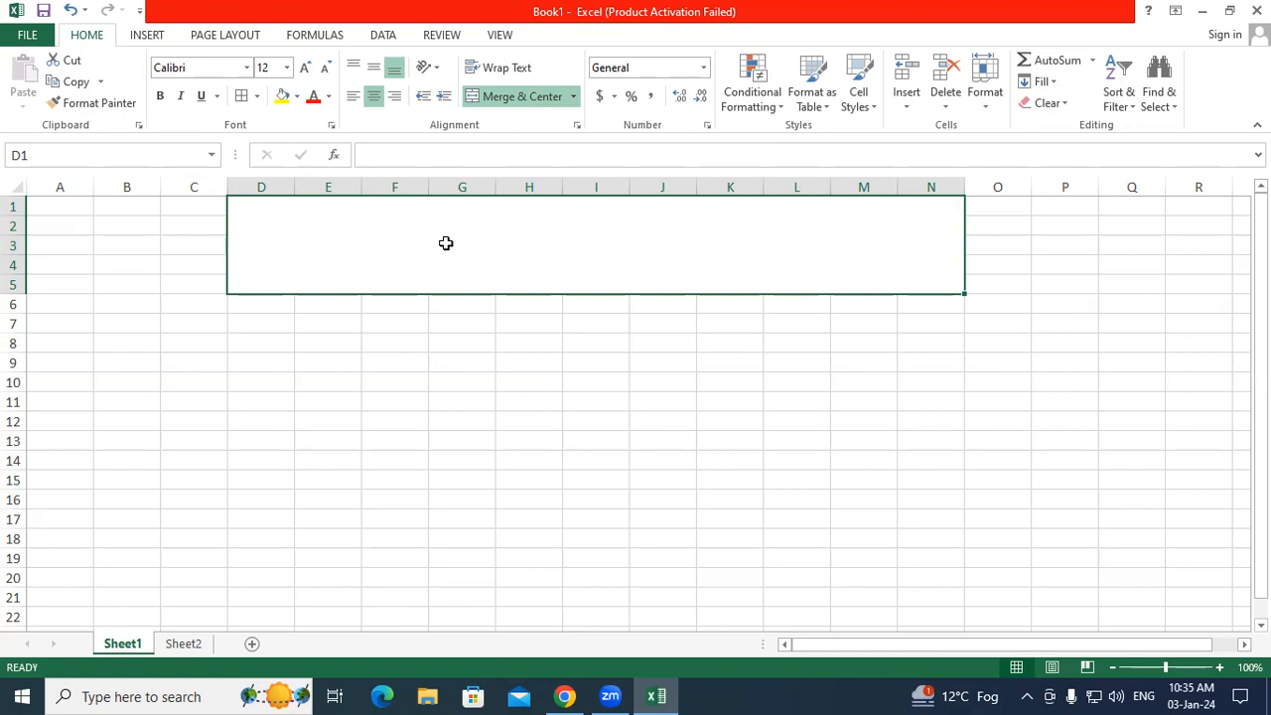
text(Studen)
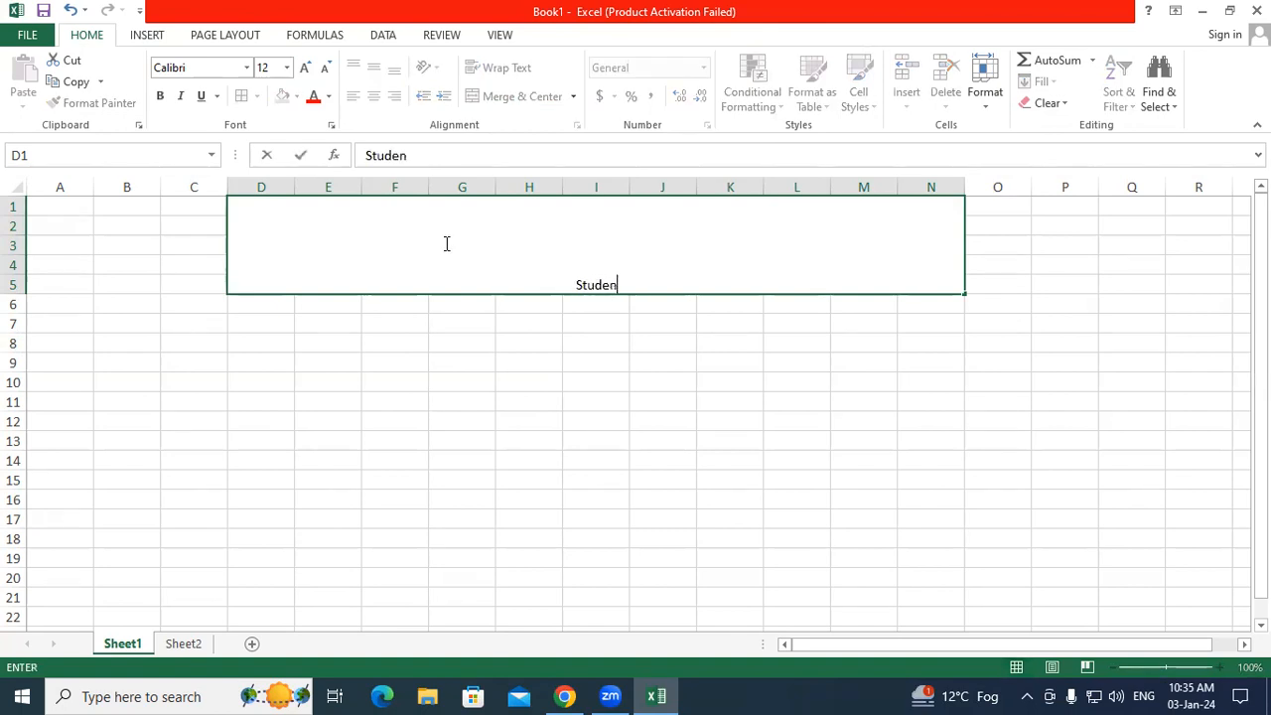
text(t Data)
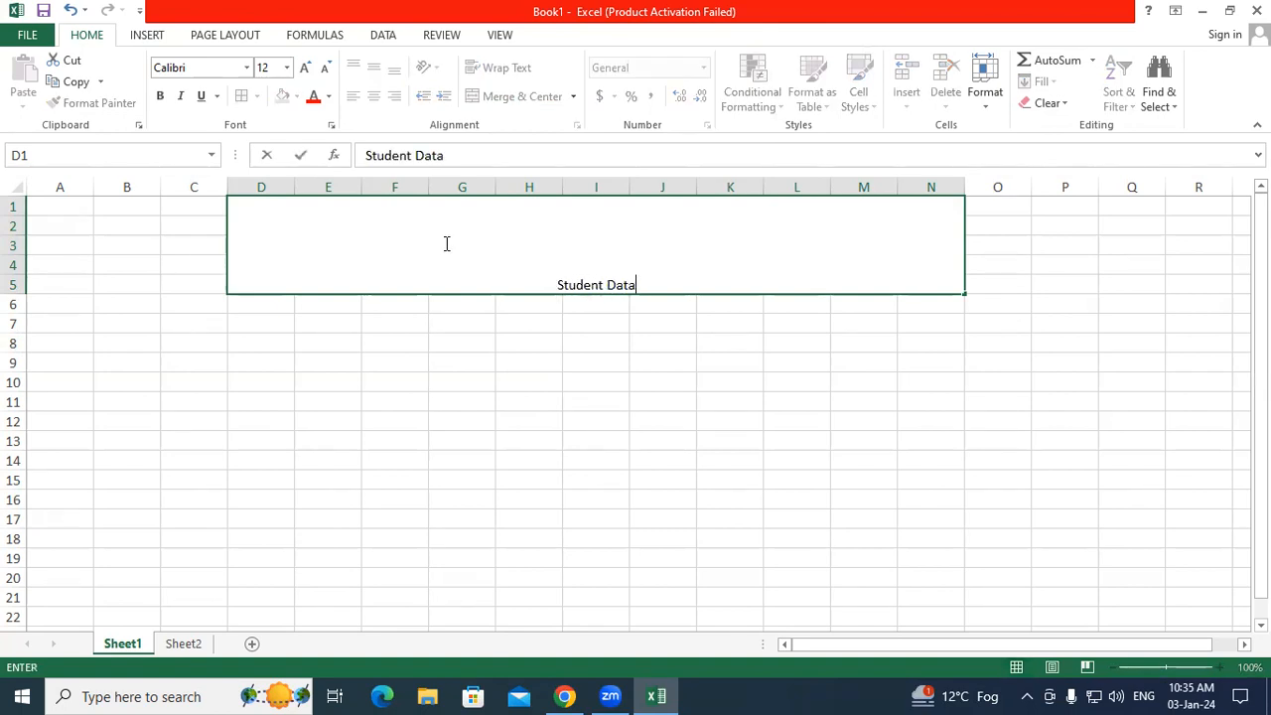
text(base)
click(468, 329)
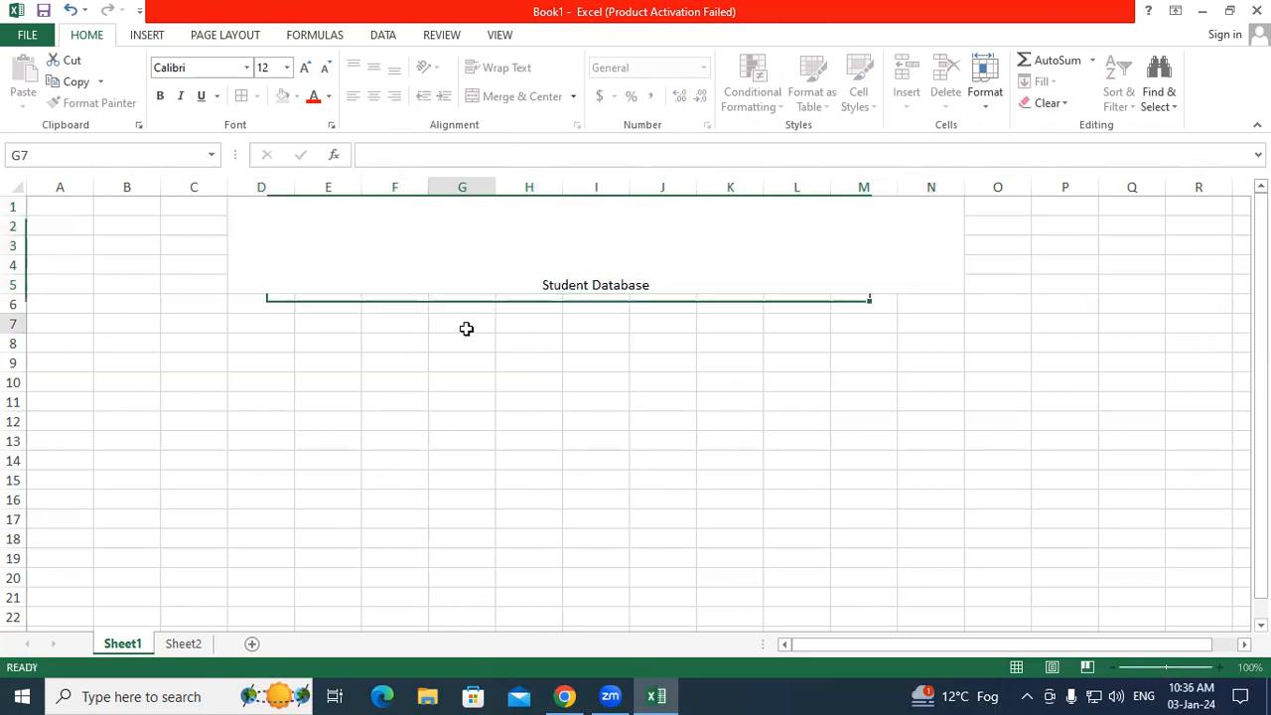
Step: Format the merged title as 72 pt bold red text on a yellow fill
click(398, 214)
click(306, 67)
click(306, 67)
click(306, 67)
click(286, 68)
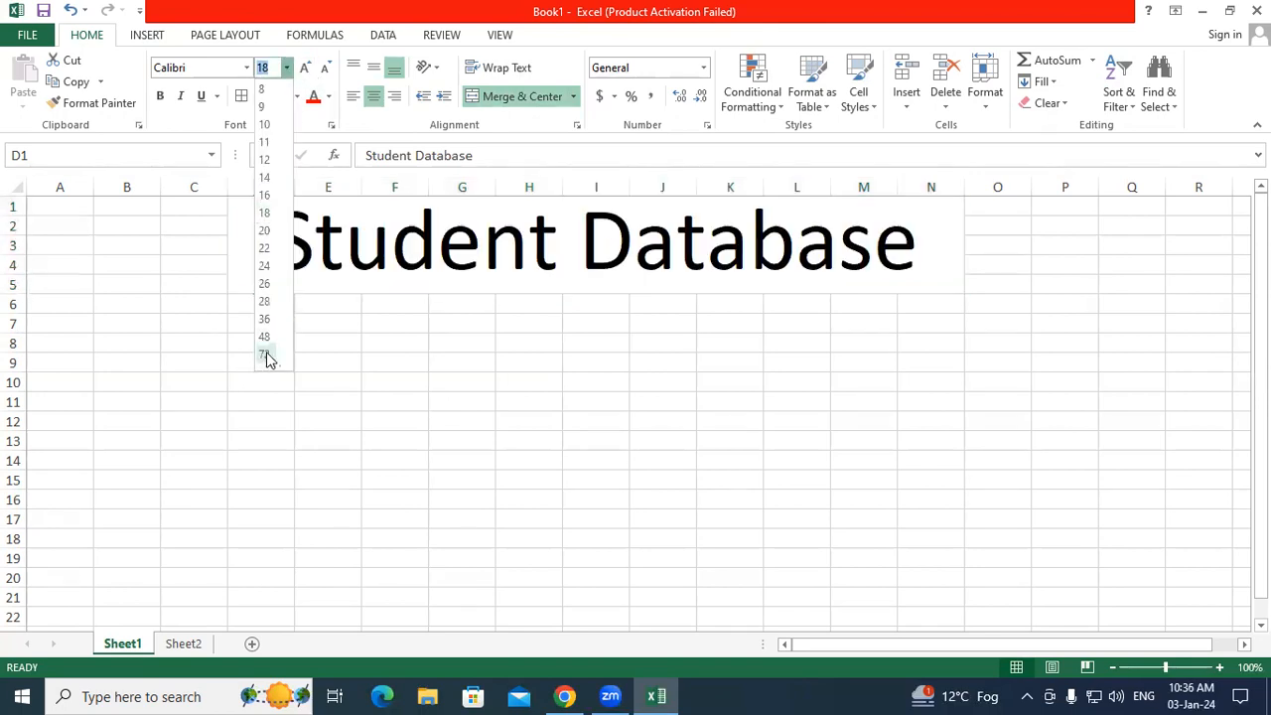
click(266, 355)
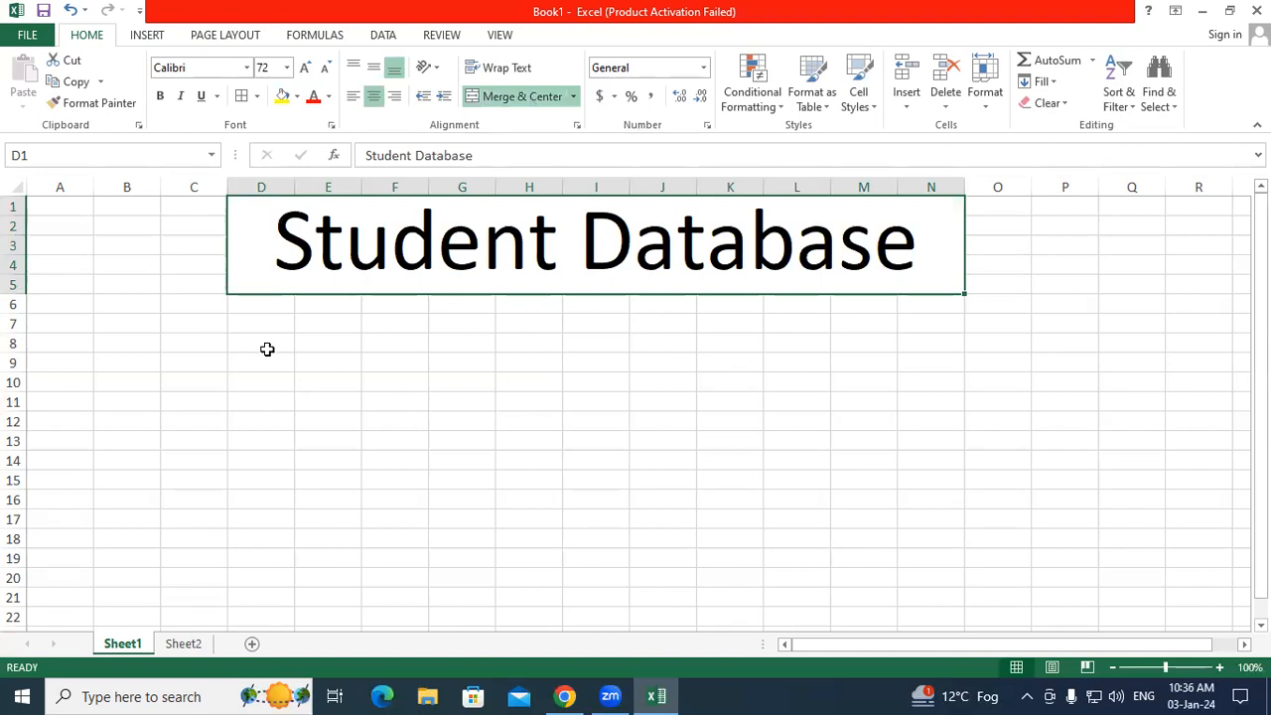
click(160, 96)
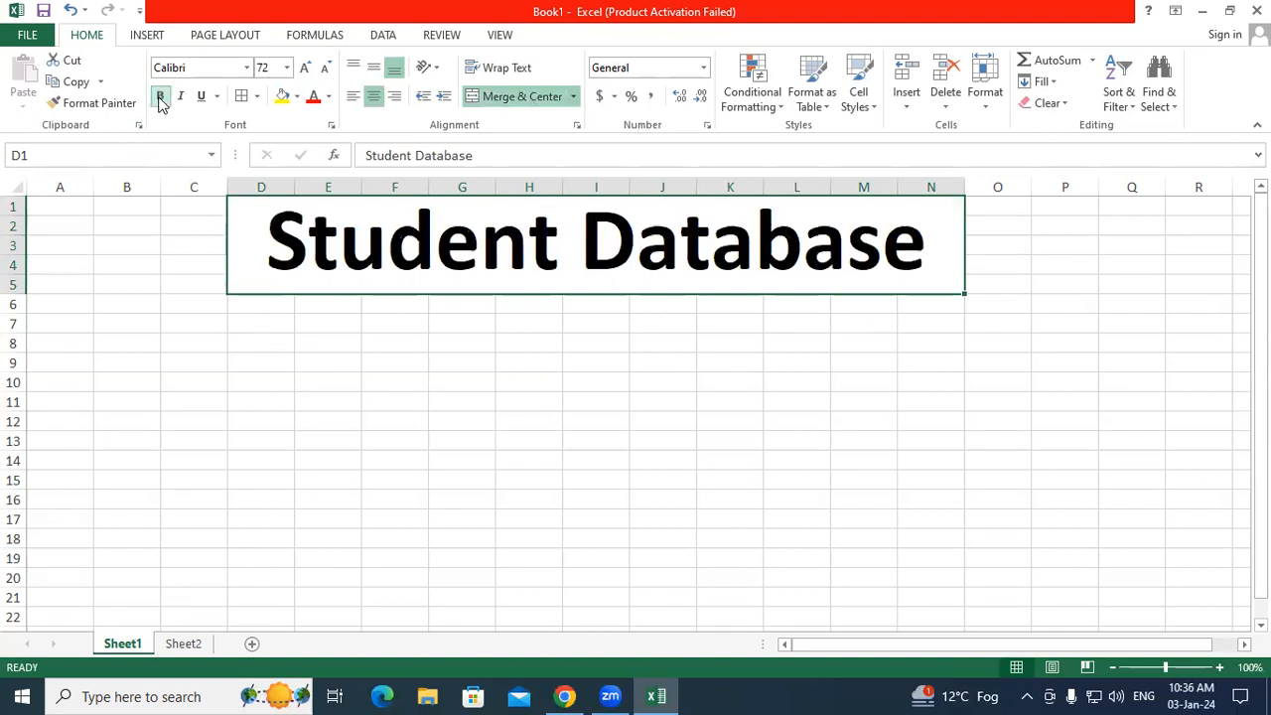
click(313, 97)
click(282, 97)
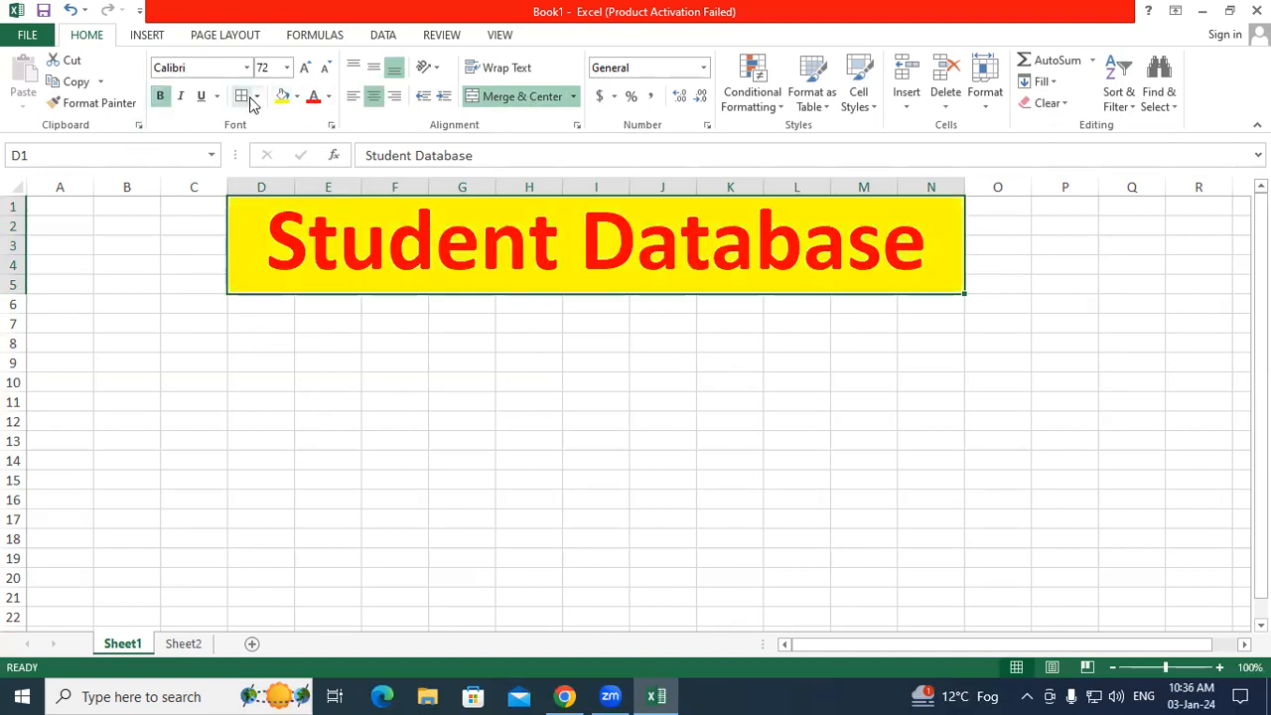
click(344, 391)
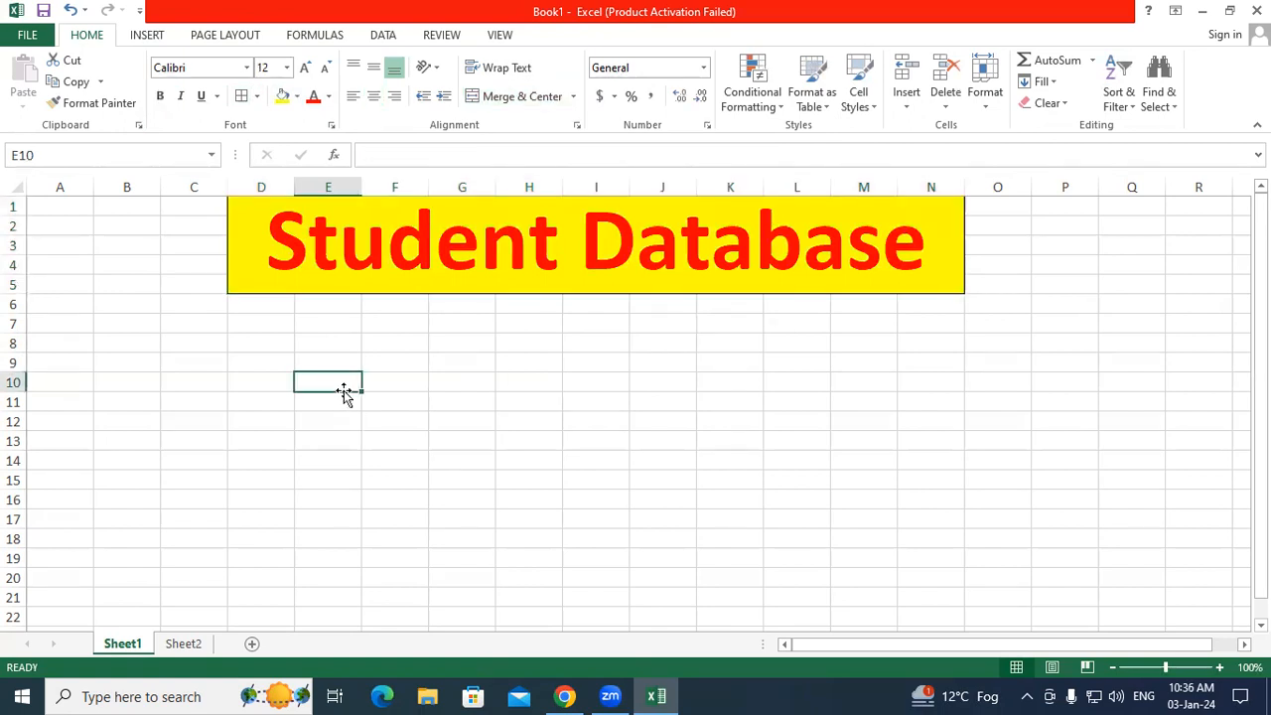
Step: Enter the headings Sr No, Student Name and Address across row 8 starting at D8
click(268, 344)
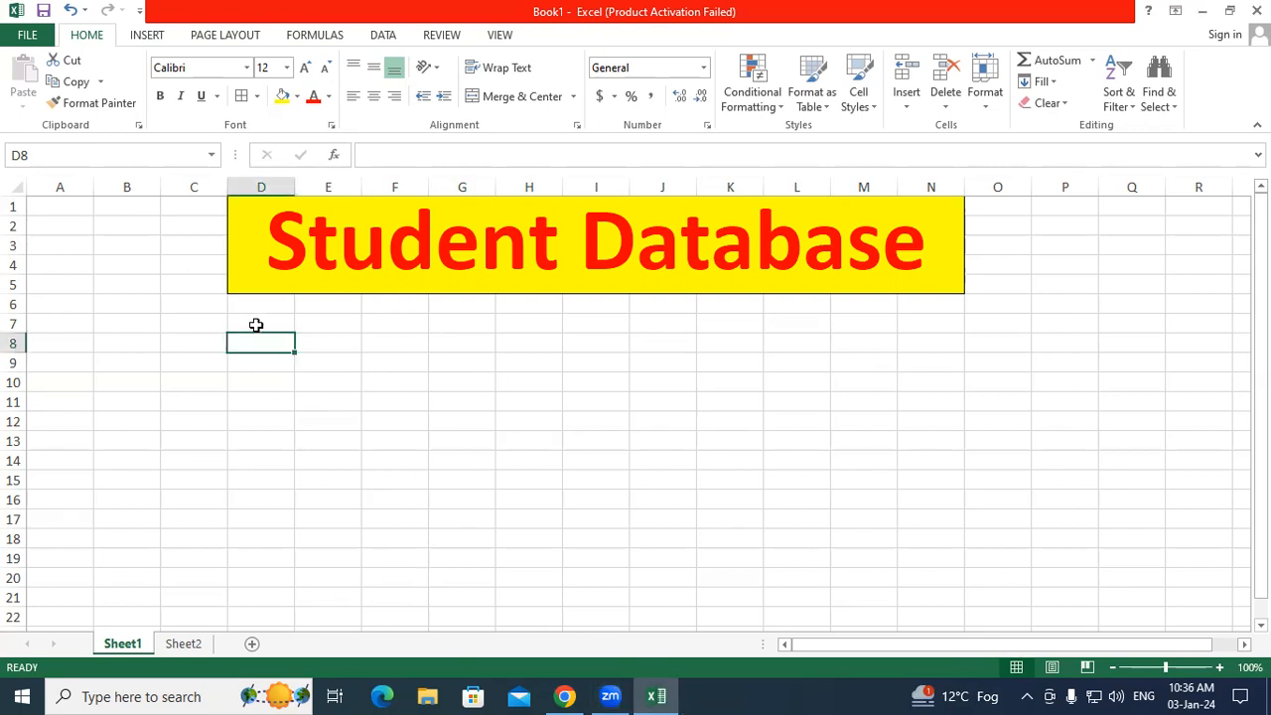
text(Sr No)
key(Tab)
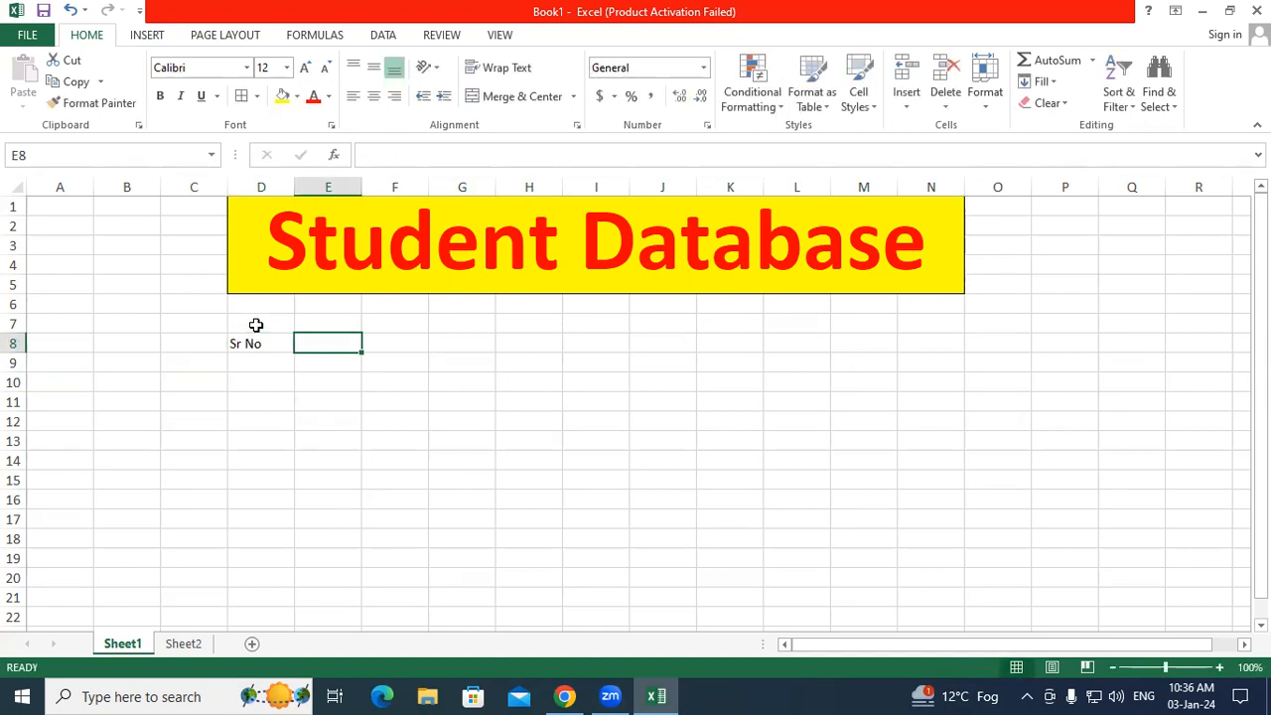
text(Stud)
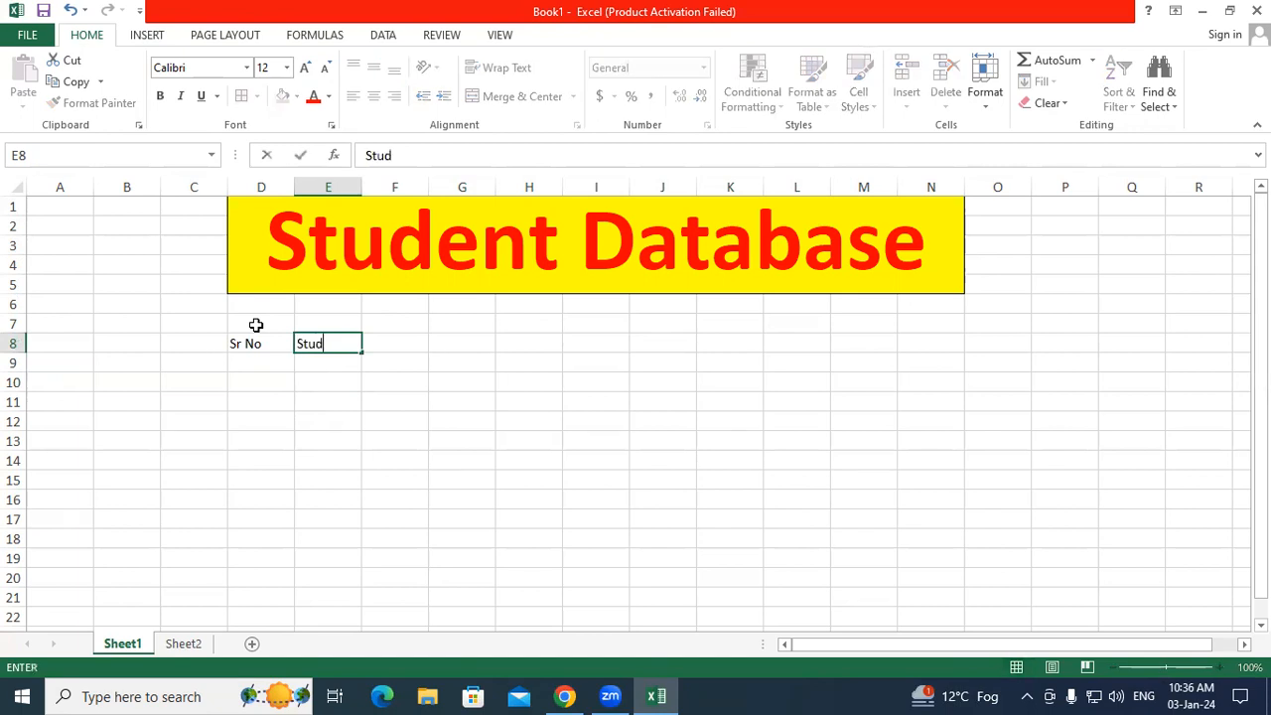
text(ent Name)
key(Tab)
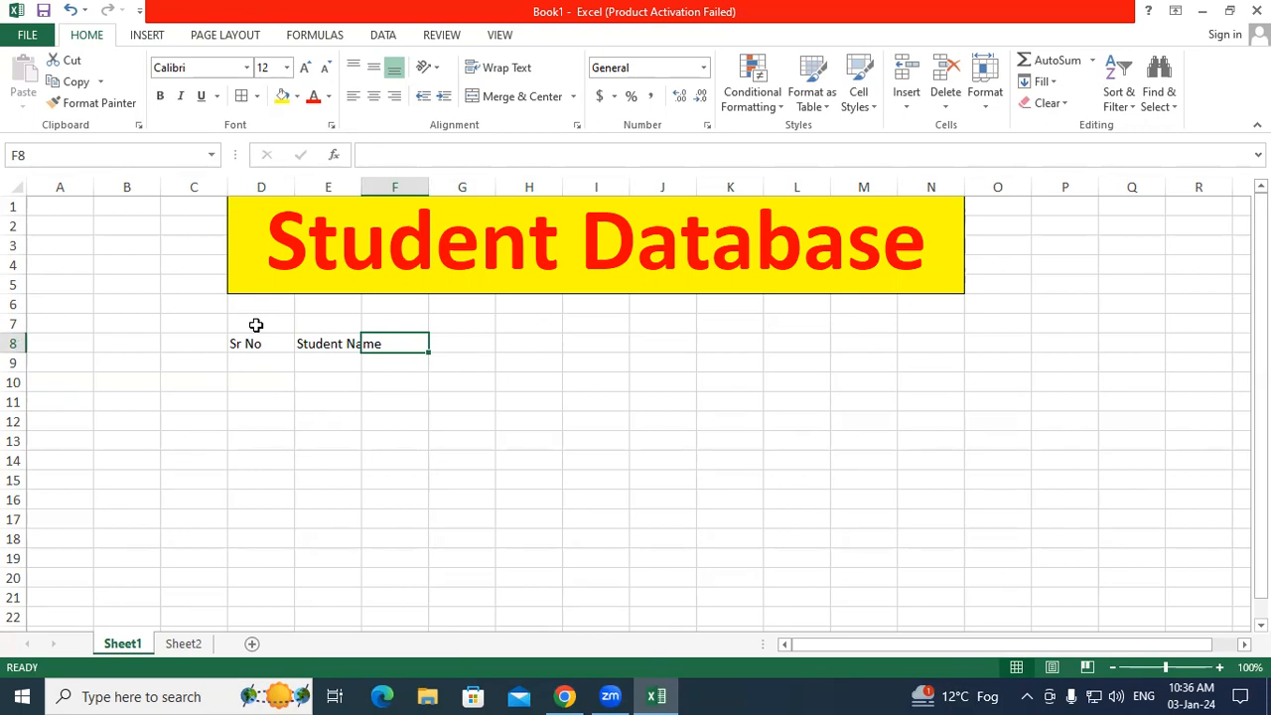
text(Address)
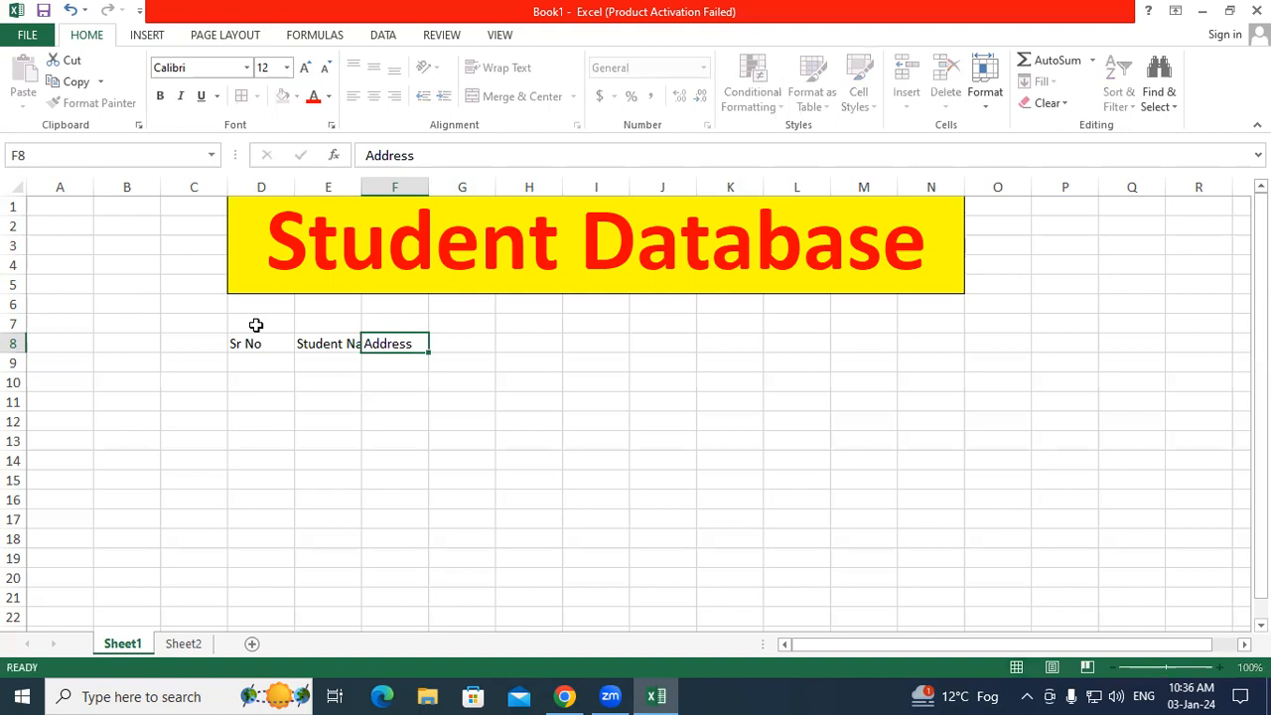
key(Tab)
Step: Continue the row 8 headings with Course, Fee, Paid, Due and 'Discount -- 10%'
text(Cout)
key(BackSpace)
text(rse)
key(Tab)
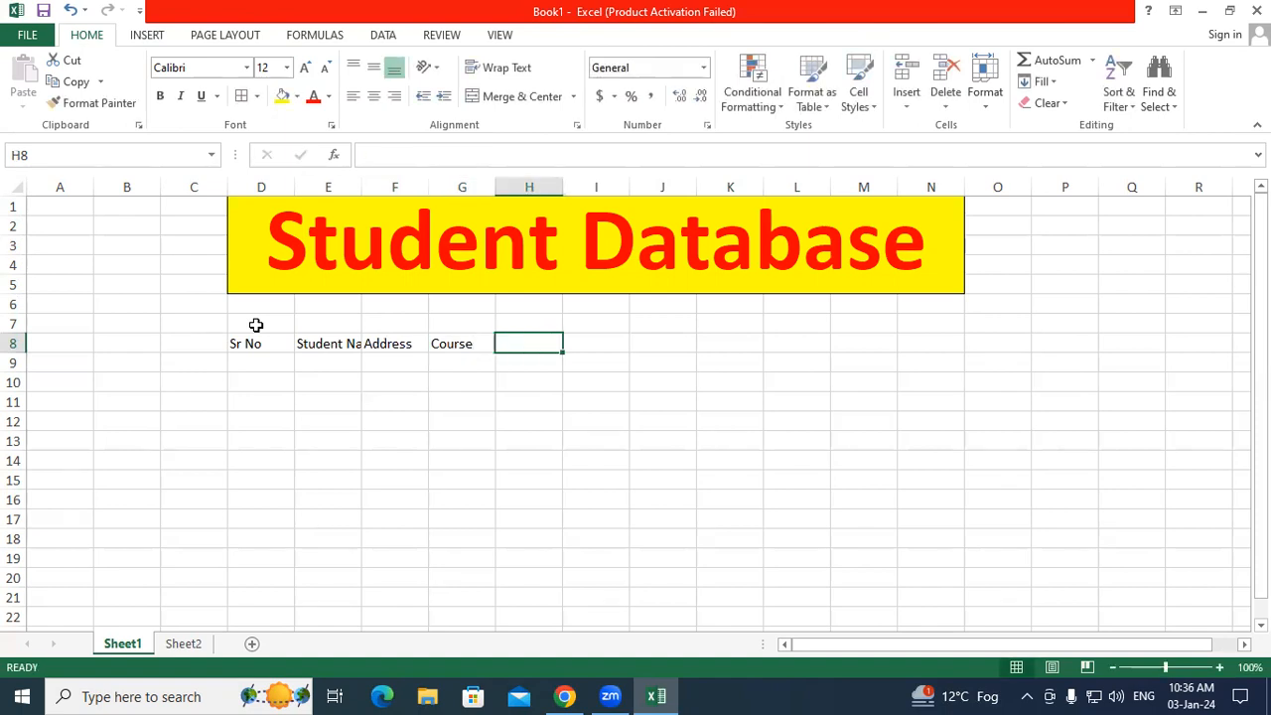
text(Fee)
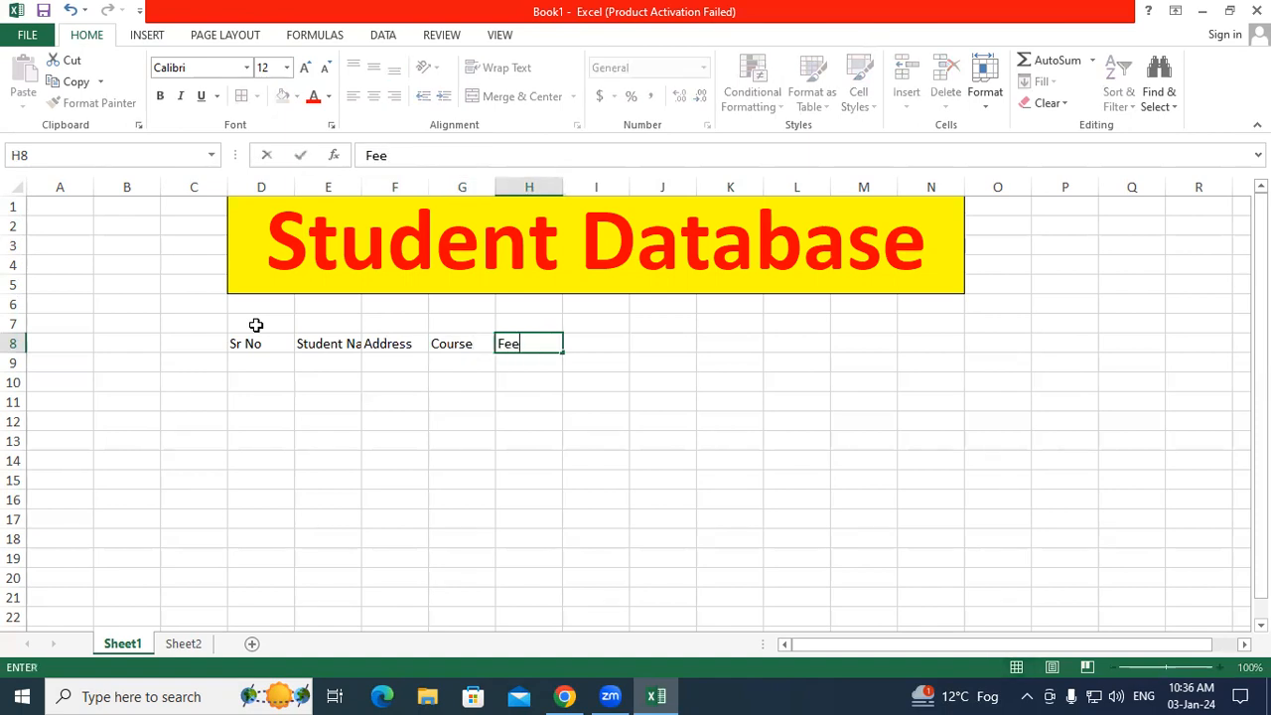
key(Tab)
text(Paid)
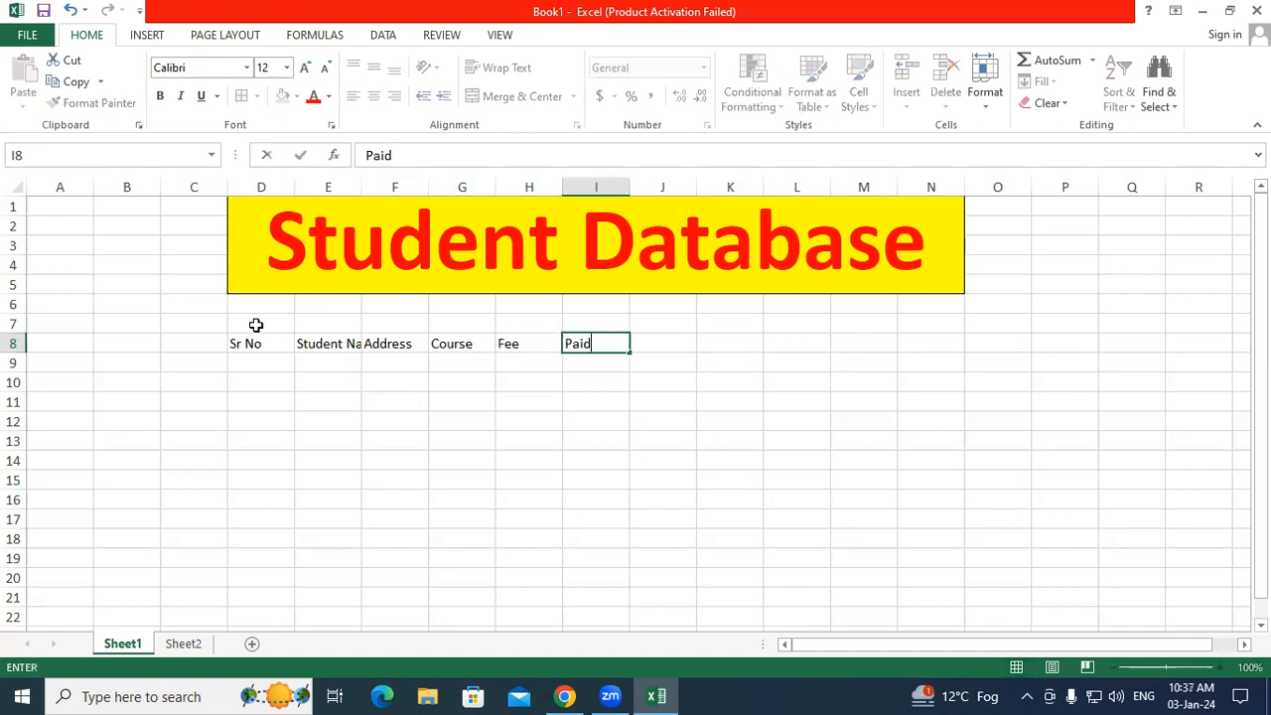
key(Tab)
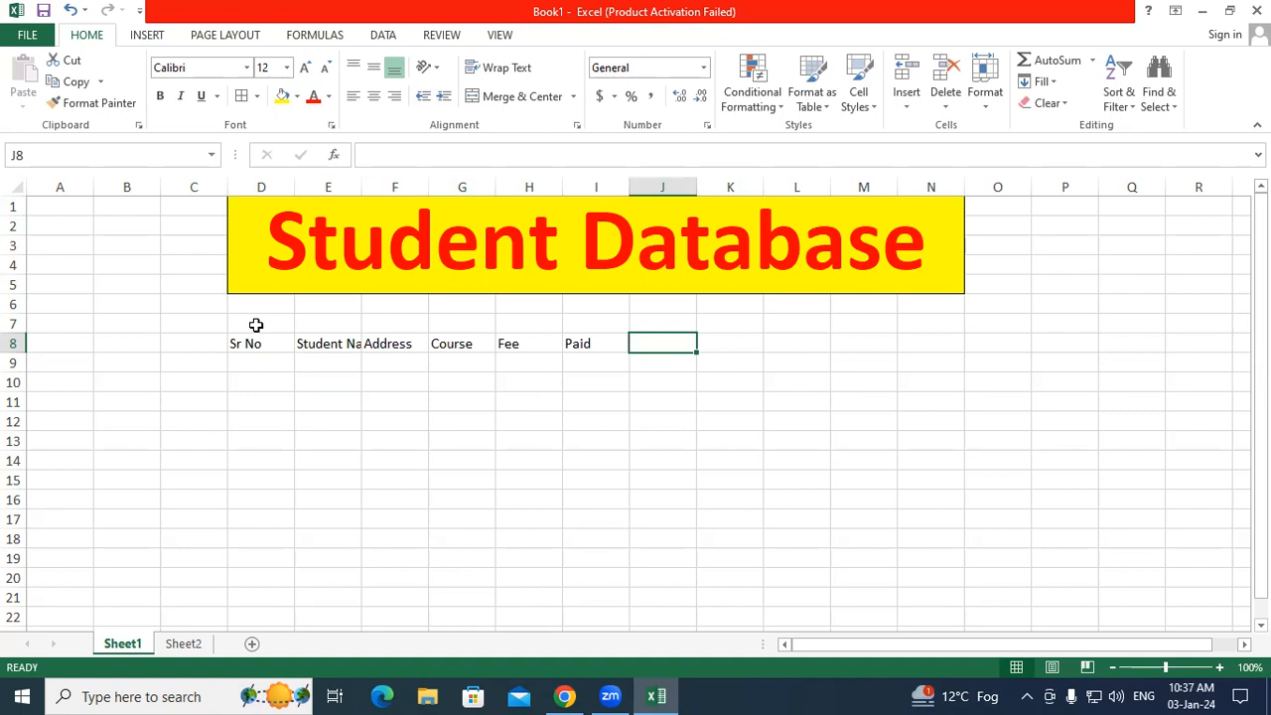
text(Due)
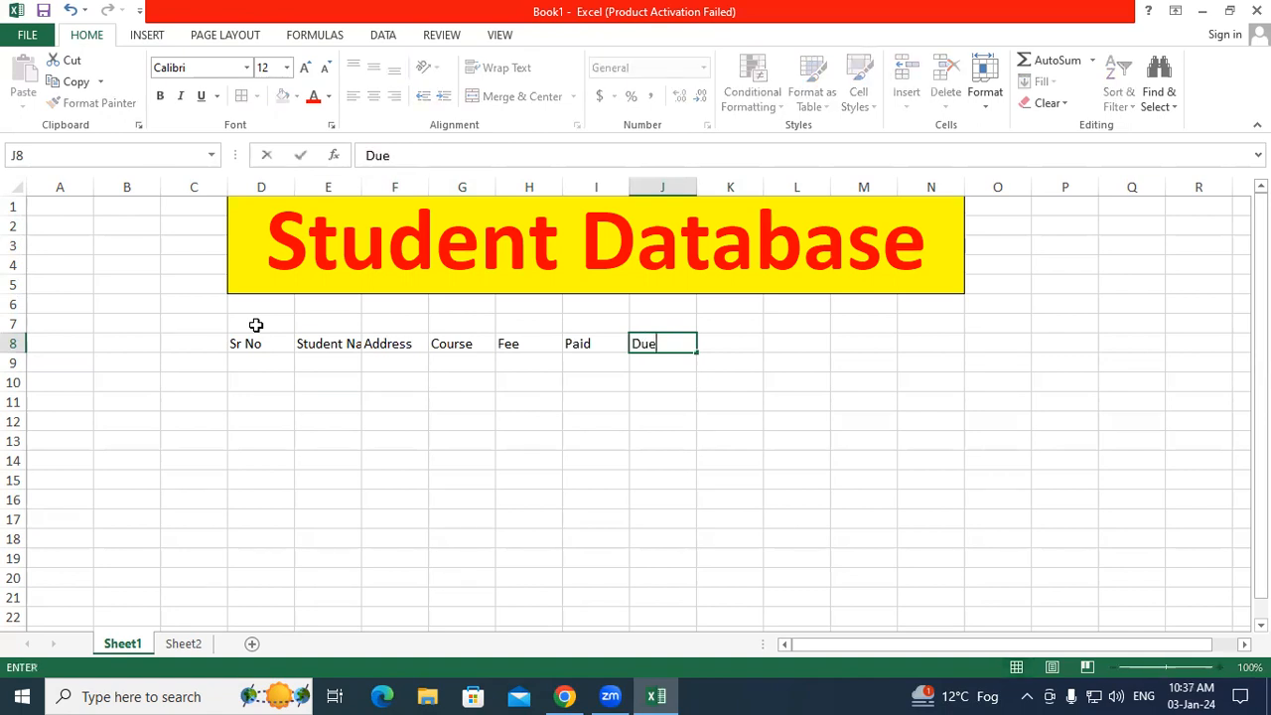
key(Tab)
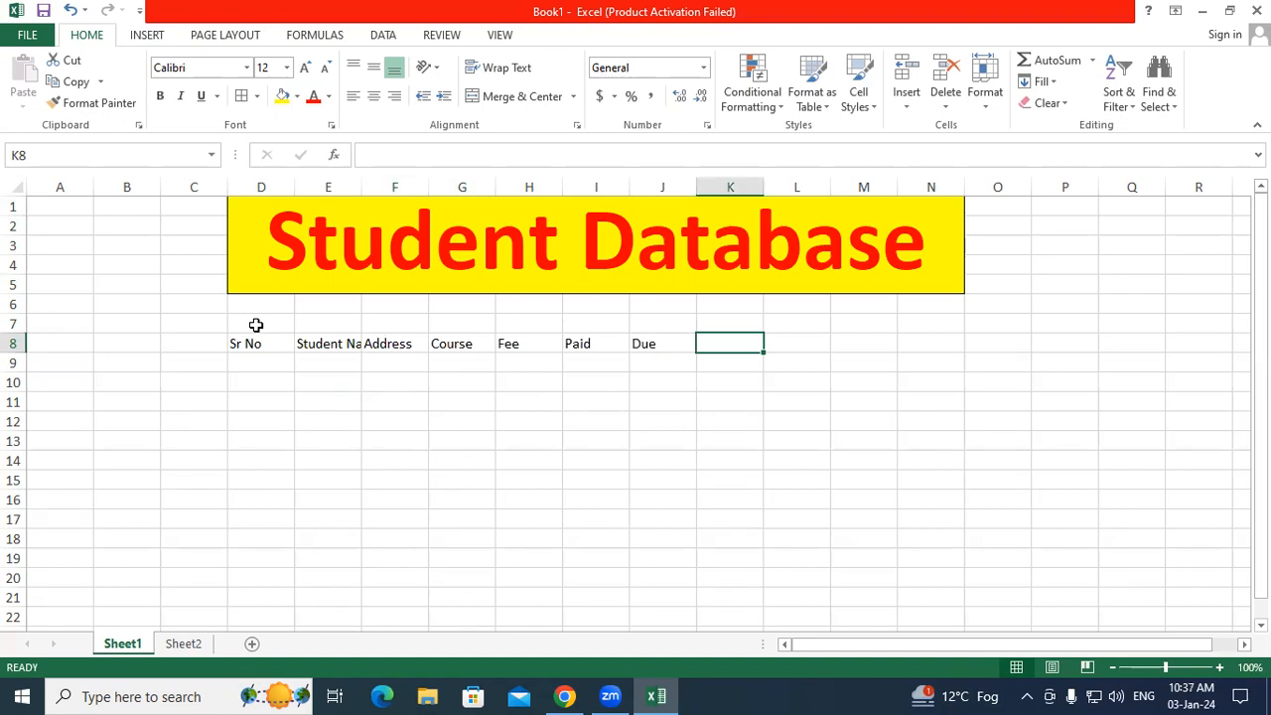
text(Di)
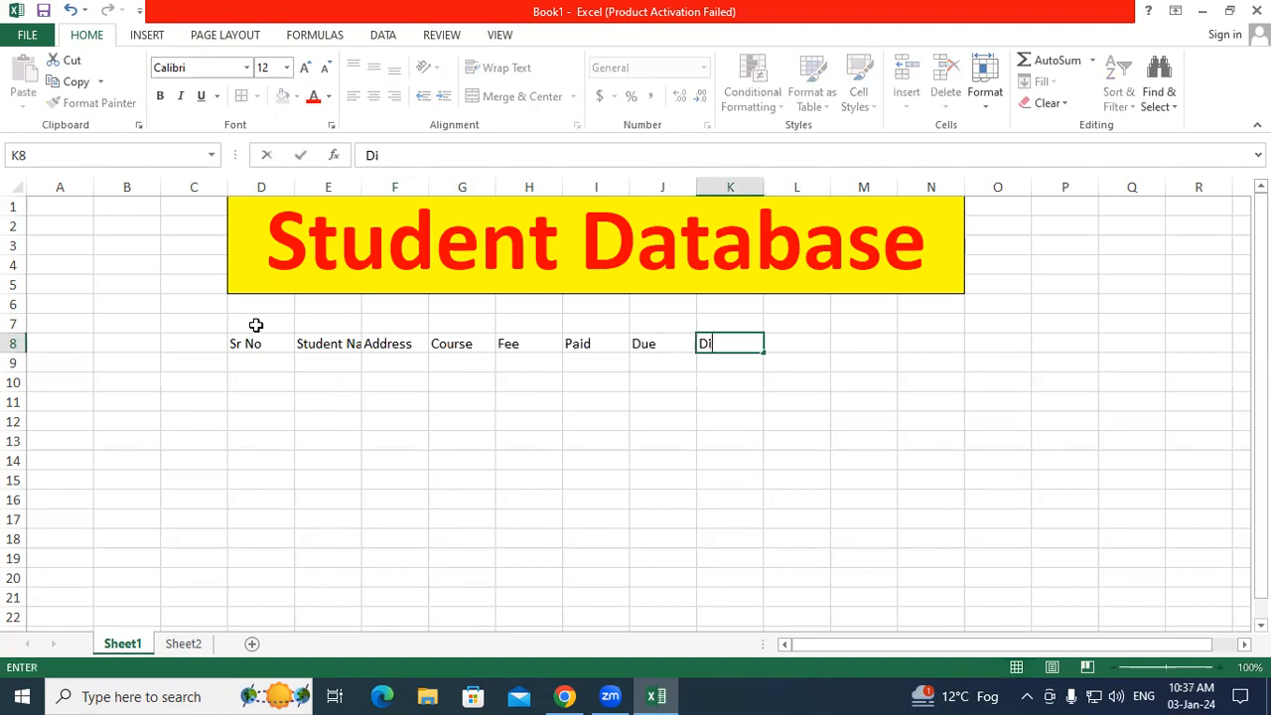
text(scount -- 1)
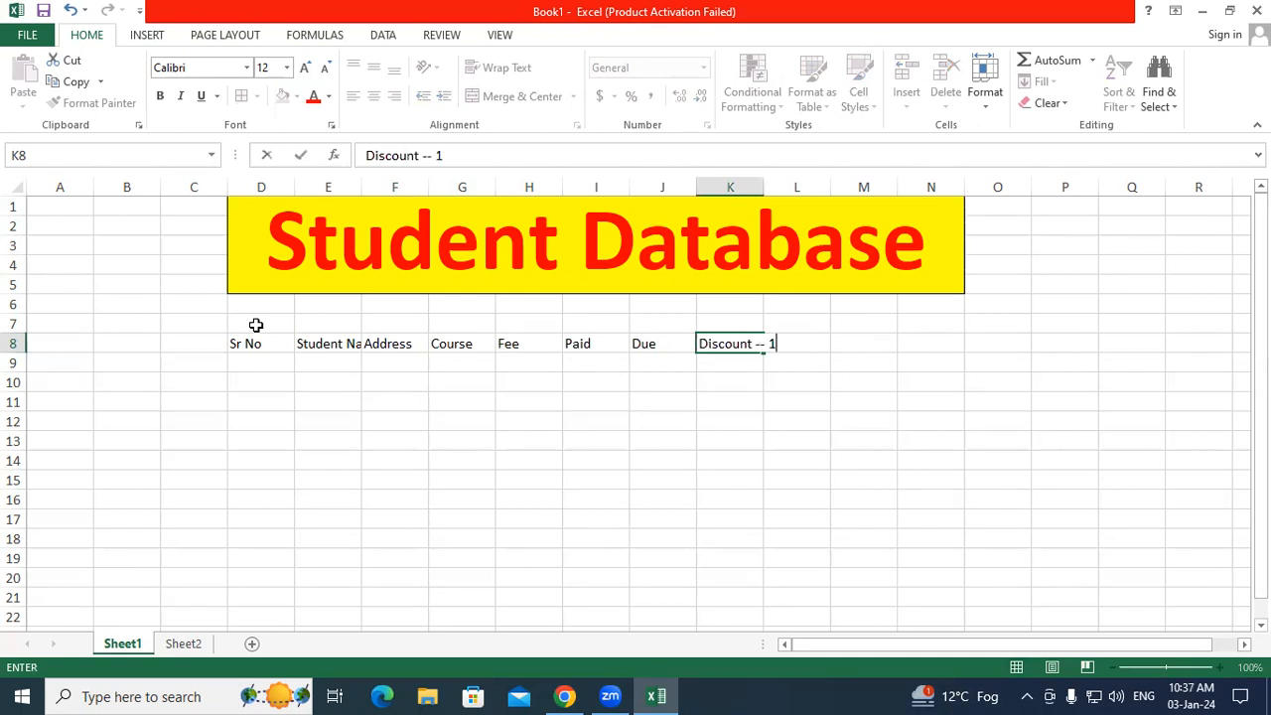
text(0%)
Step: Commit 'Discount -- 10%' in K8 and add 'Total Amount' in L8, then review the headings
key(Return)
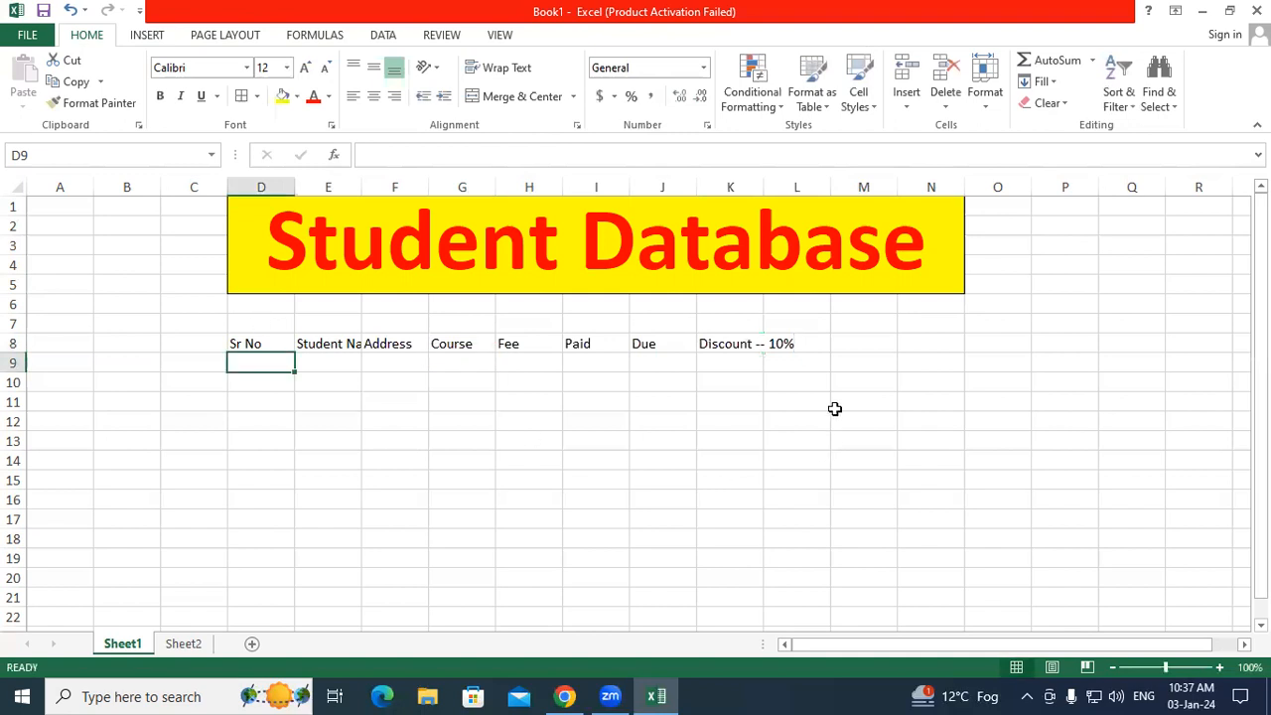
click(812, 344)
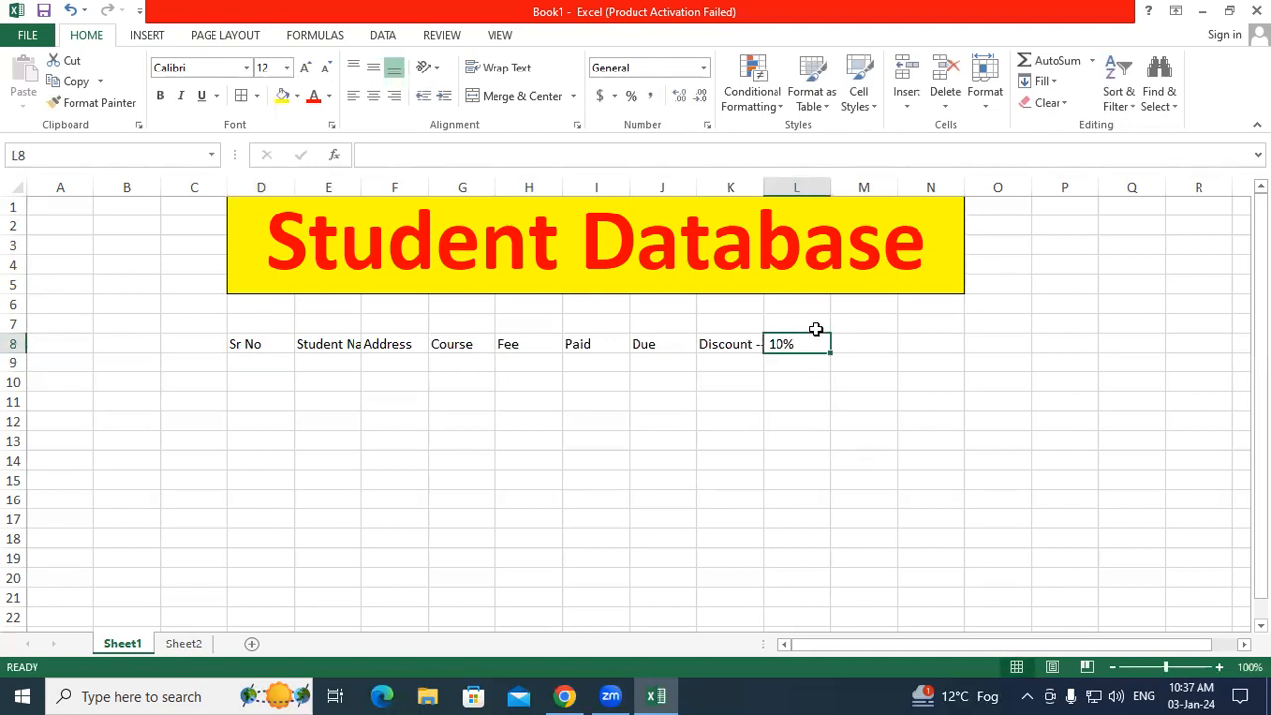
text(Total )
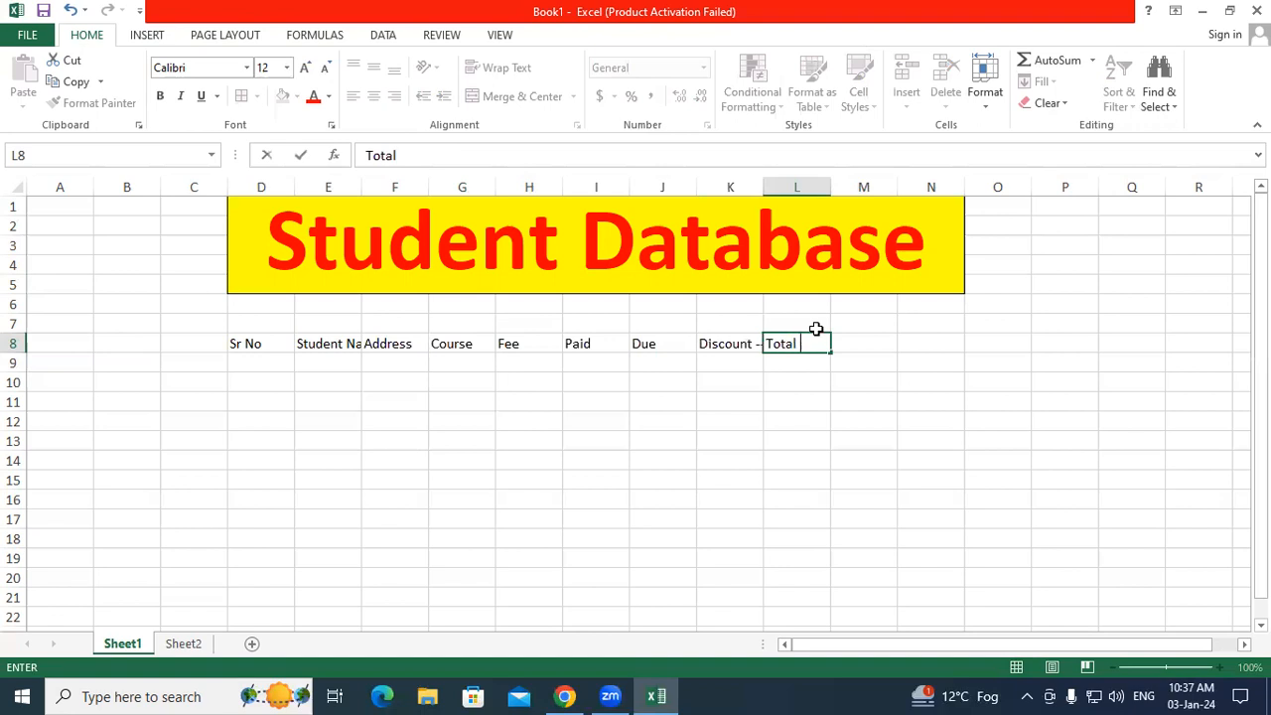
text(Amount)
click(794, 382)
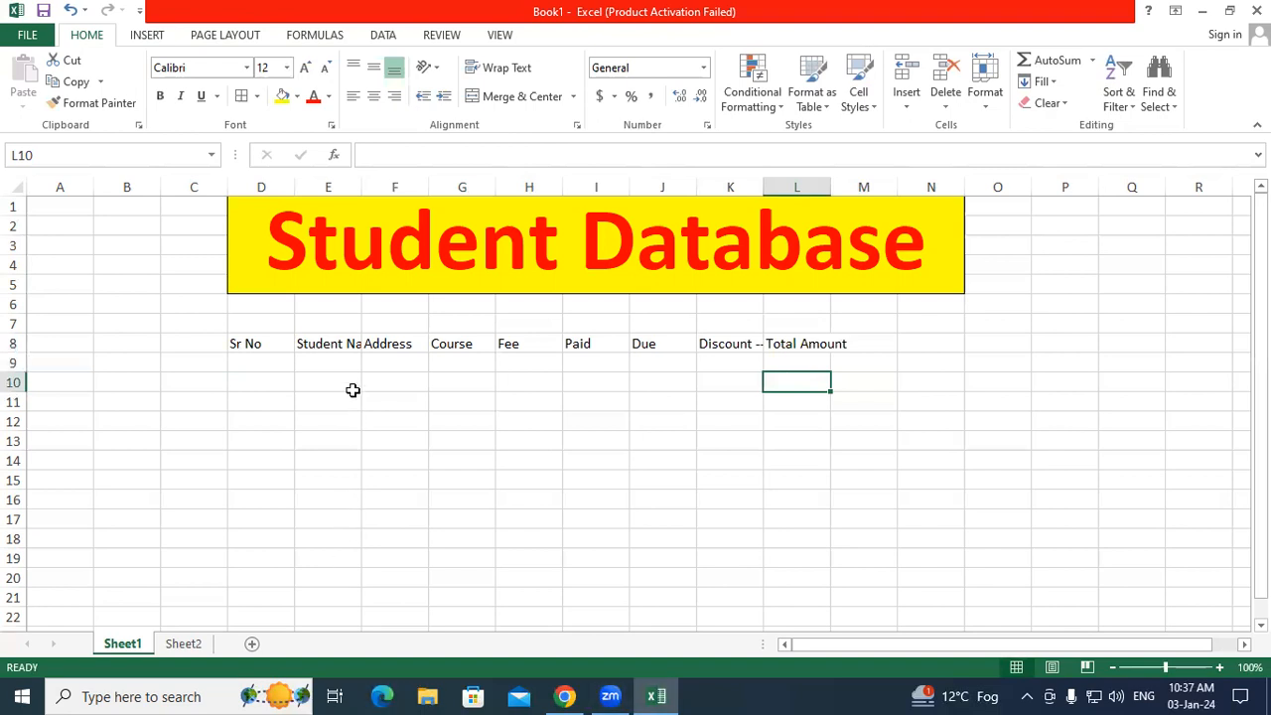
click(340, 345)
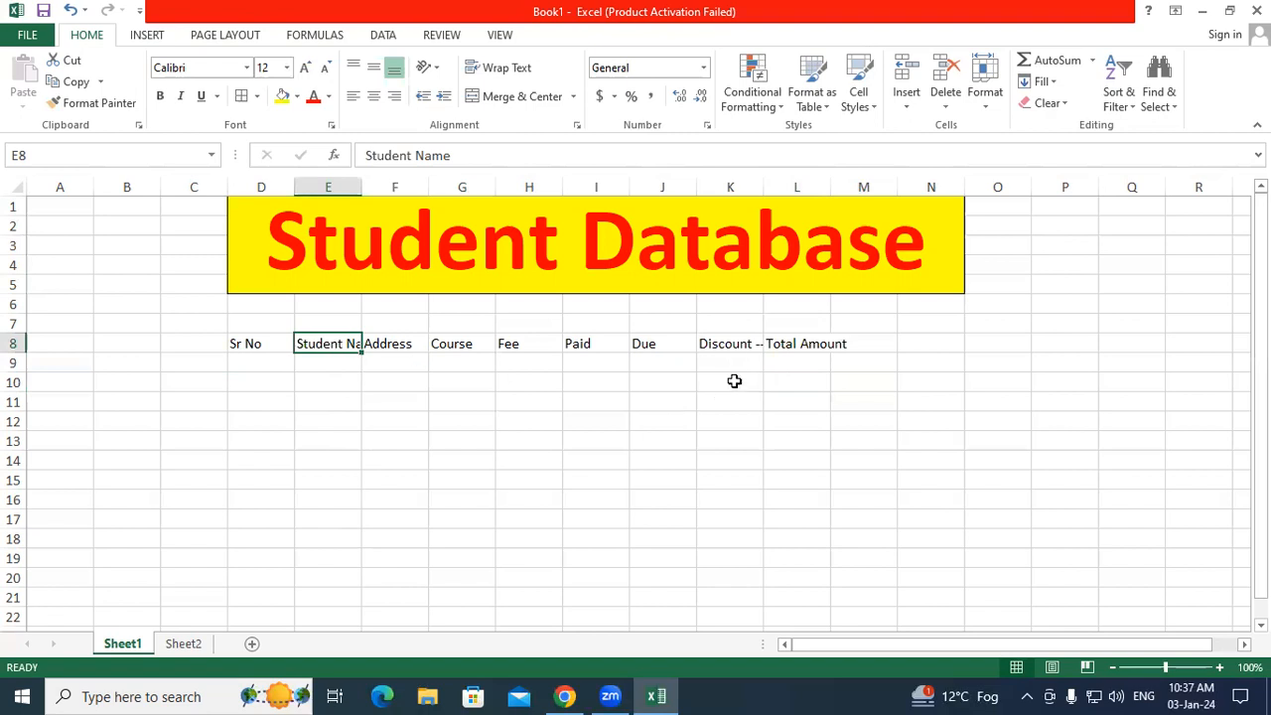
click(750, 344)
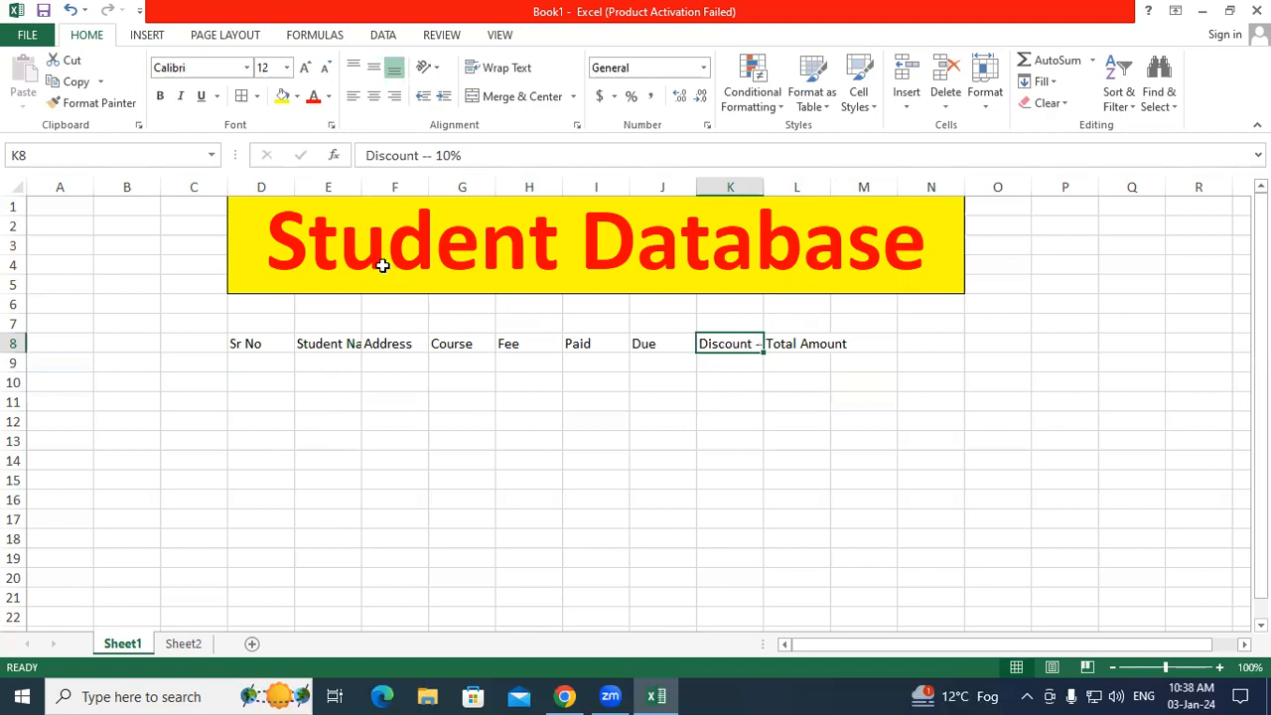
click(260, 186)
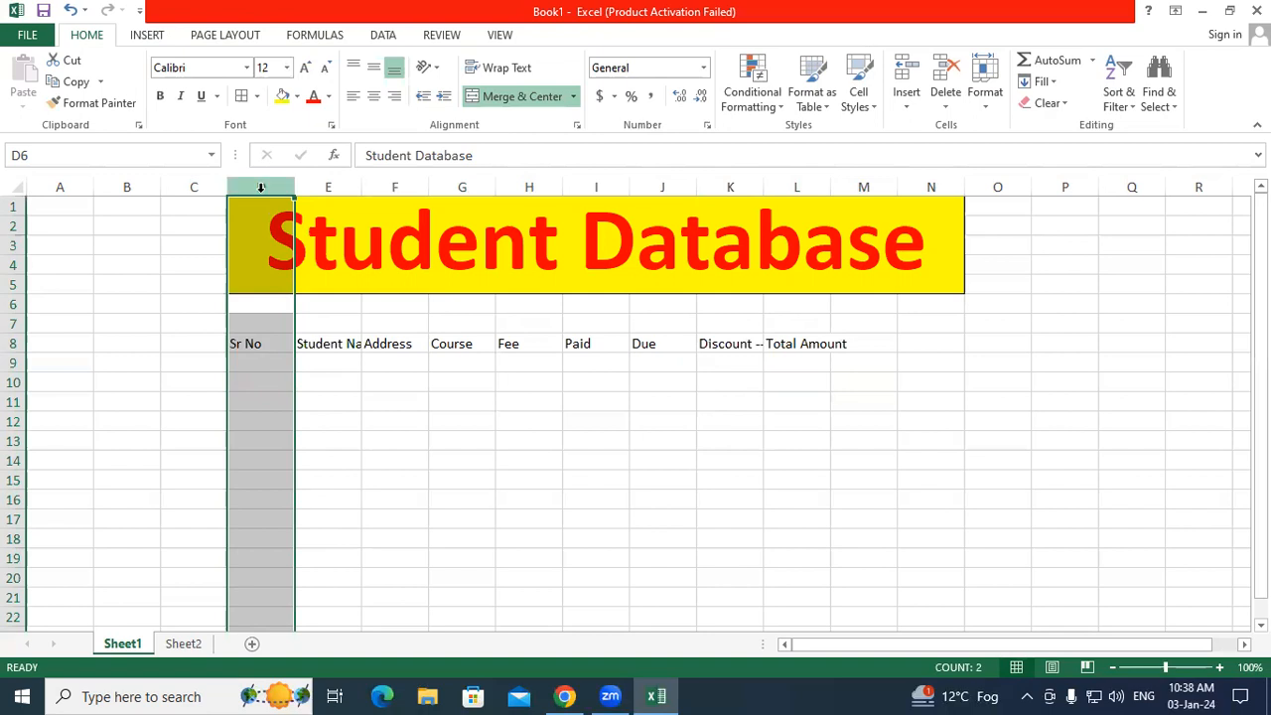
drag(246, 343, 798, 354)
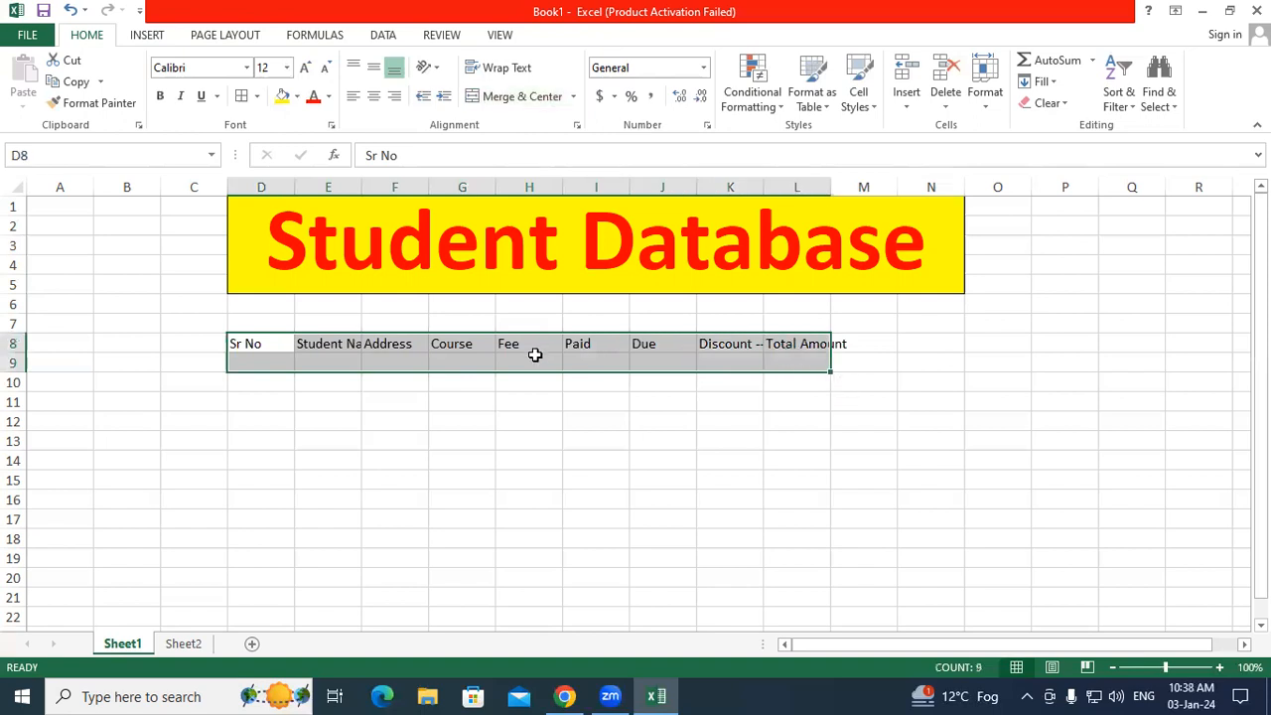
click(432, 359)
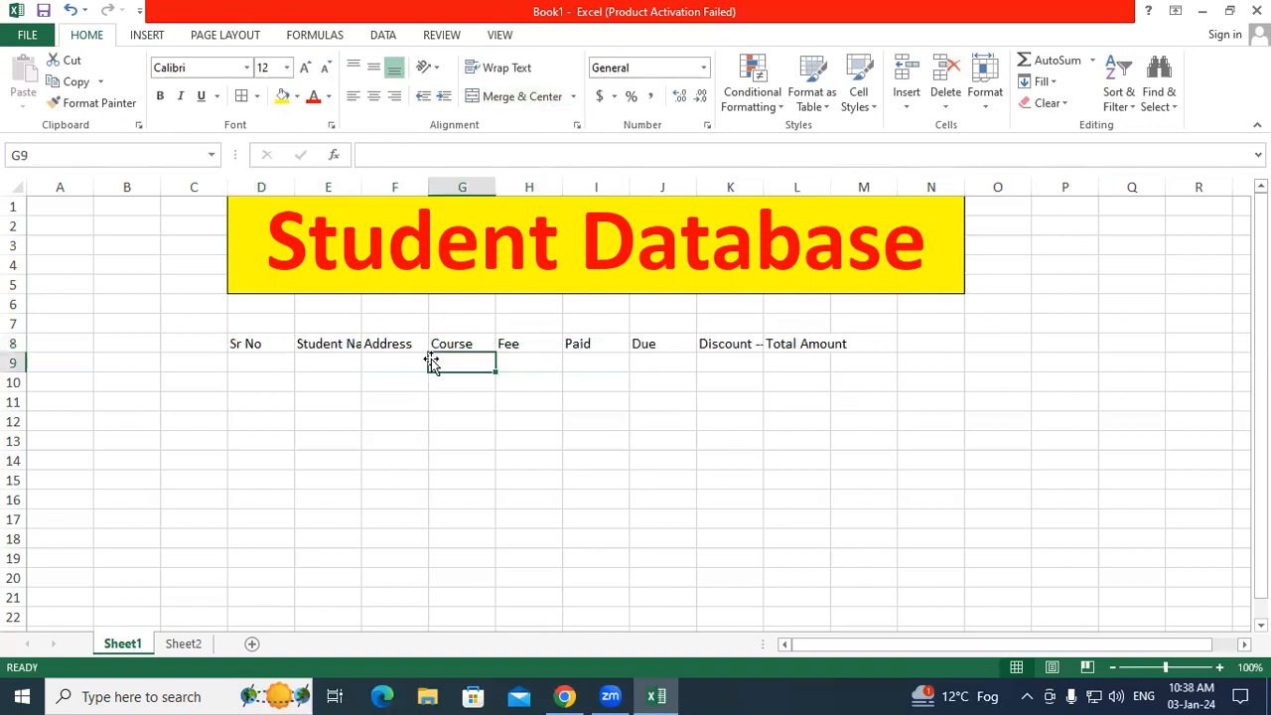
click(273, 346)
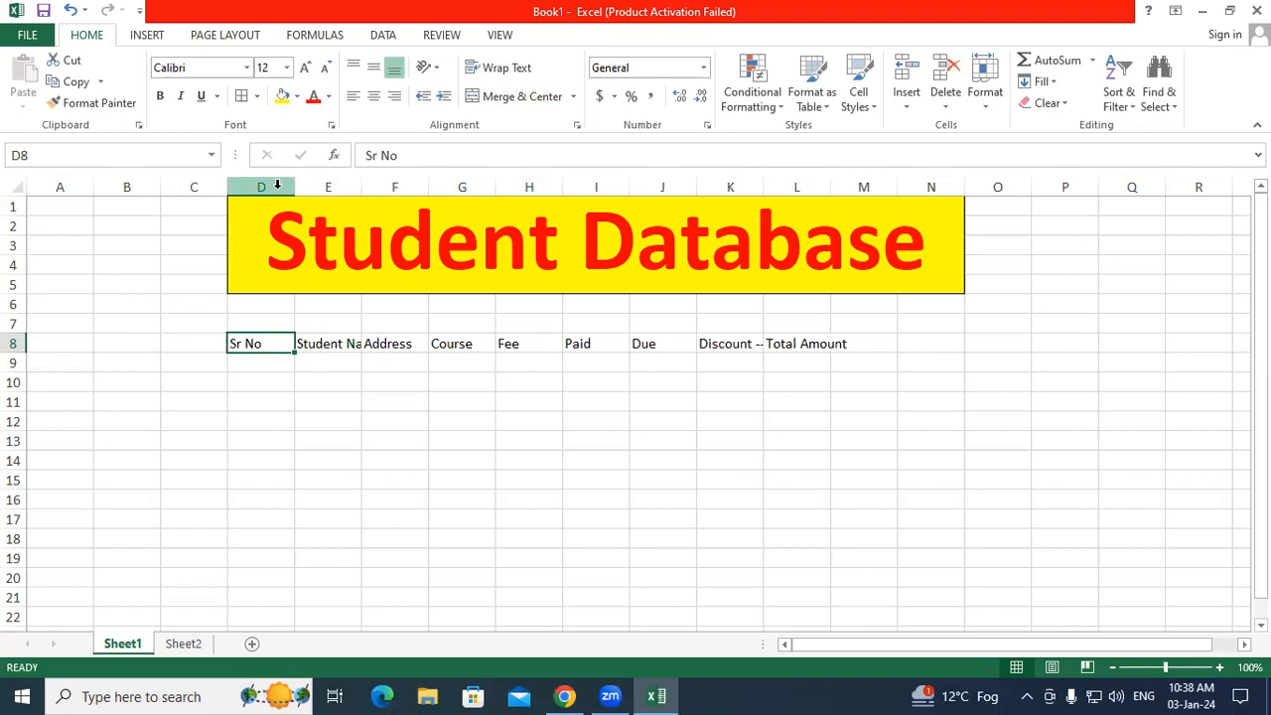
key(super+plus)
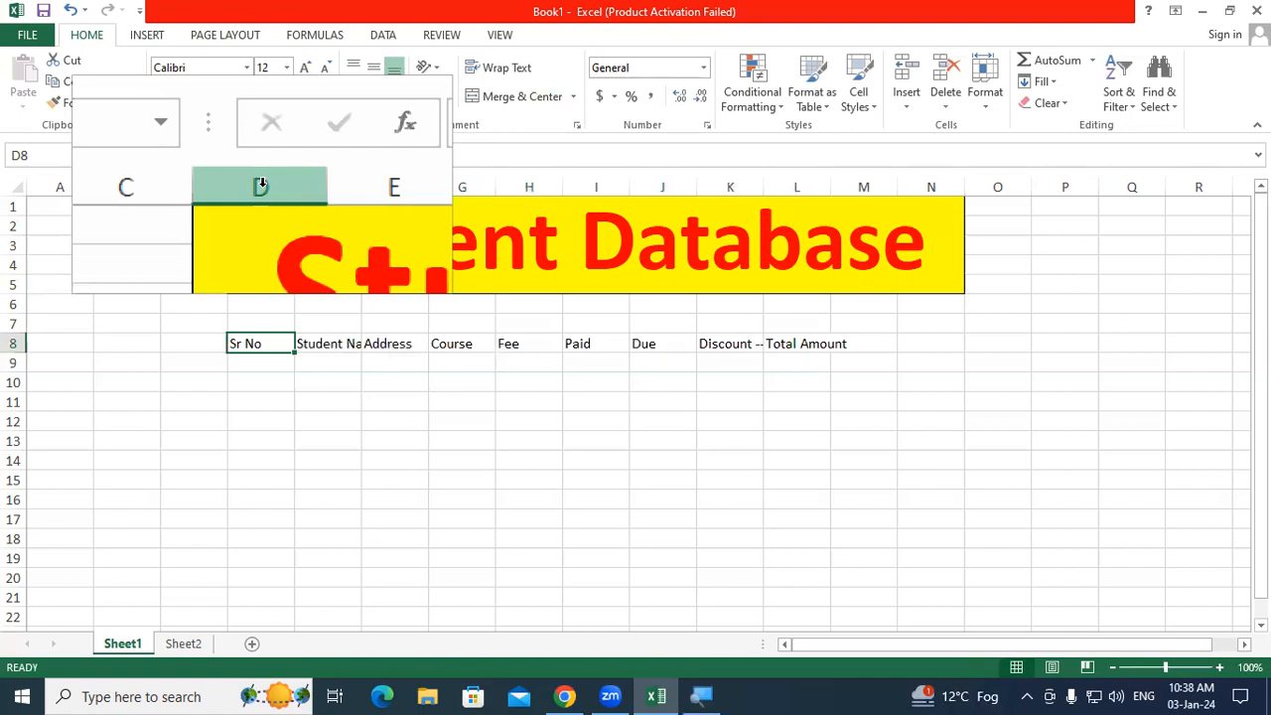
Step: Select columns D through N and AutoFit their widths to the row 8 headings
click(260, 186)
drag(260, 187, 916, 179)
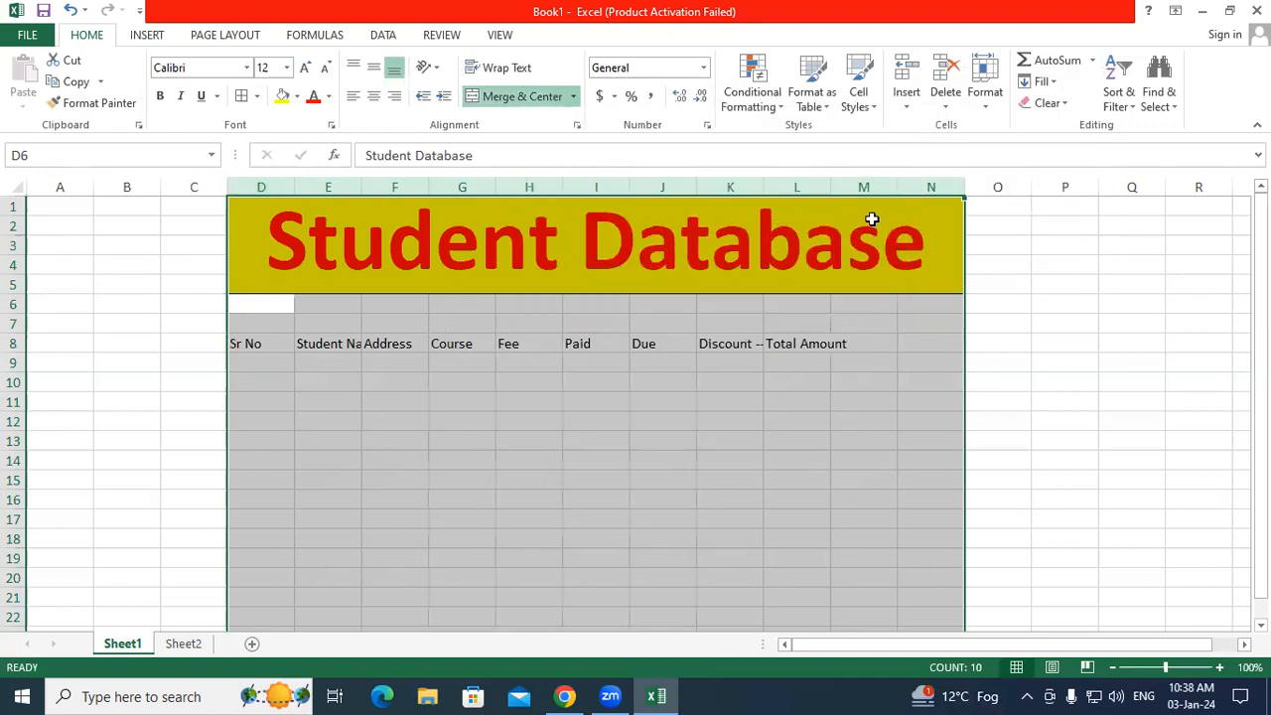
scroll(578, 393, down, 10)
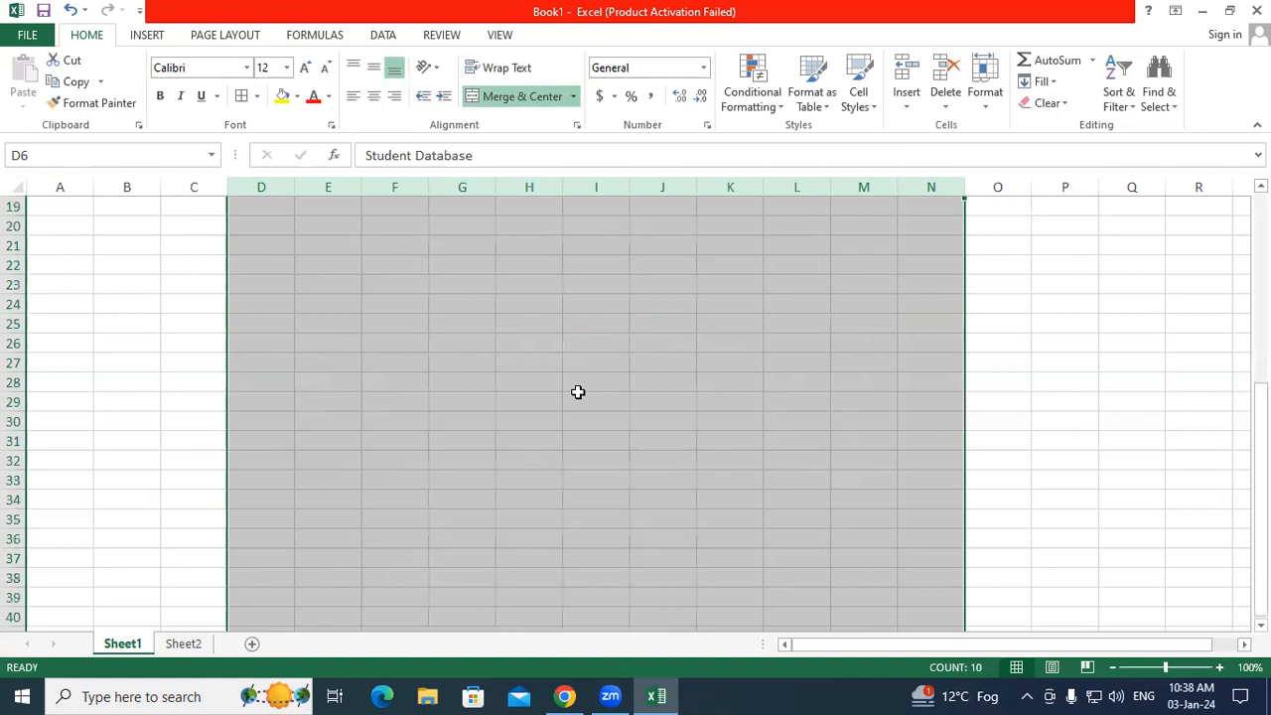
scroll(578, 392, down, 2)
scroll(578, 392, up, 13)
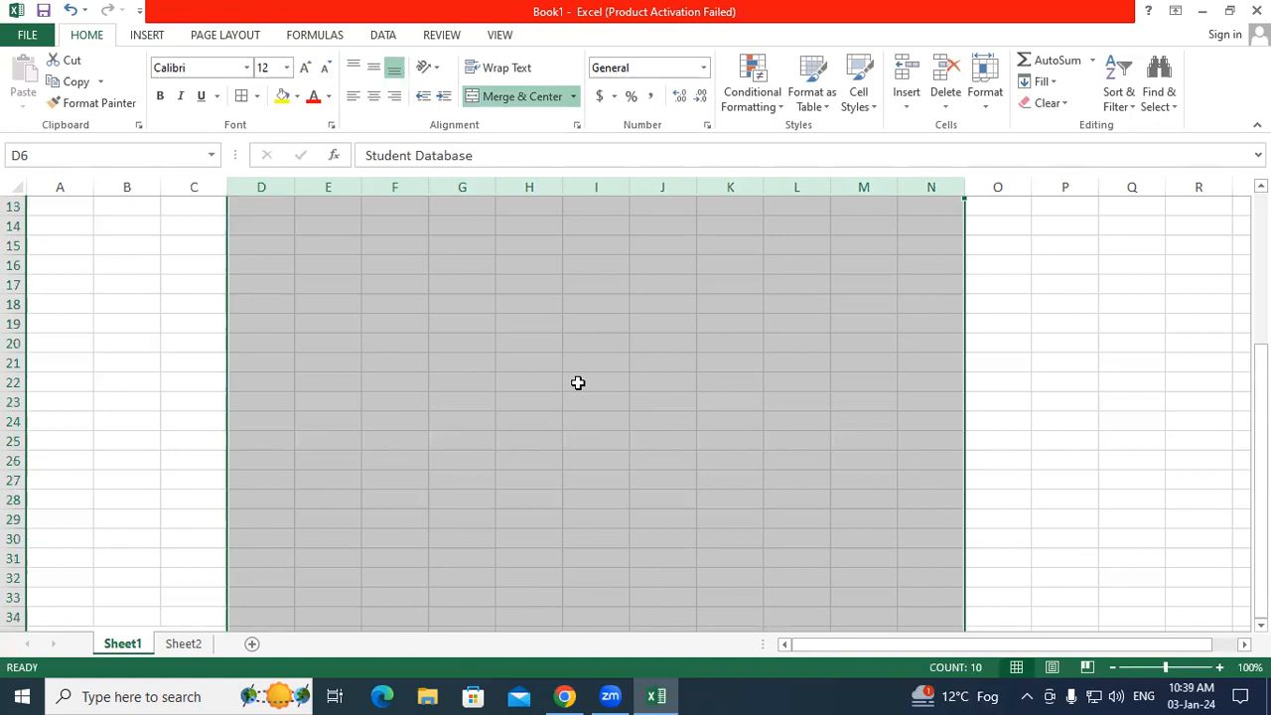
scroll(578, 382, up, 4)
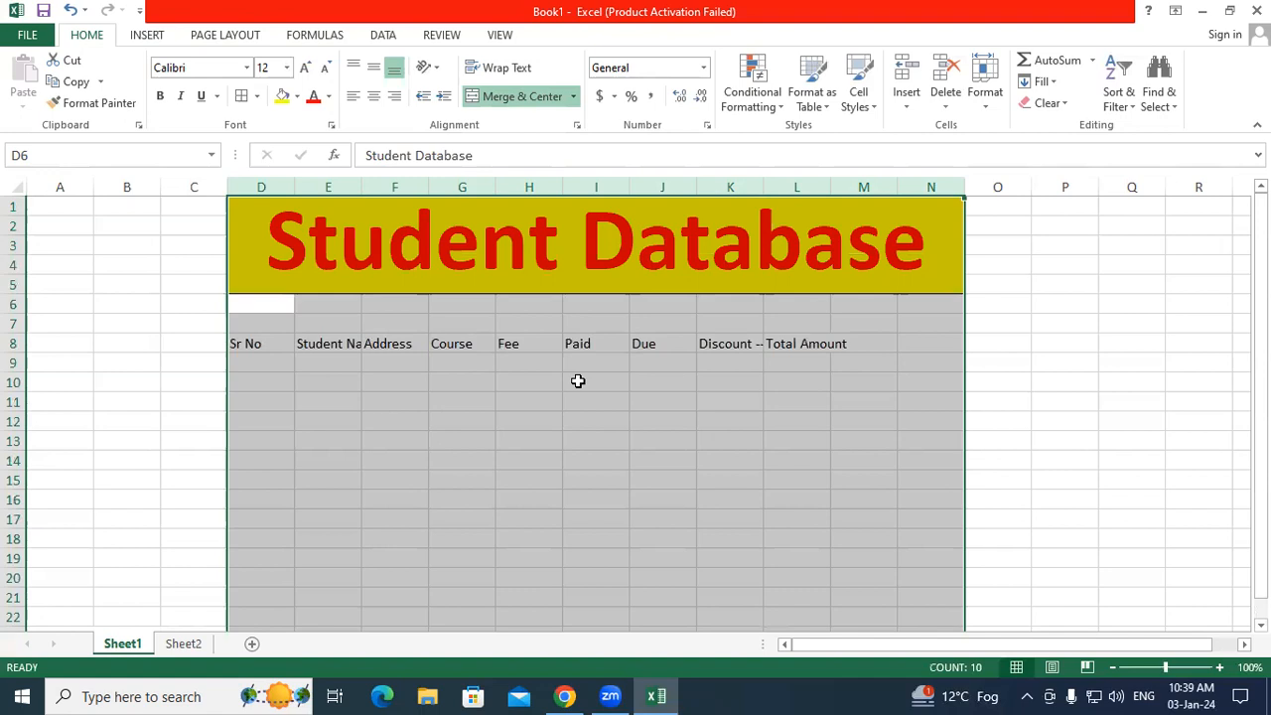
key(super+plus)
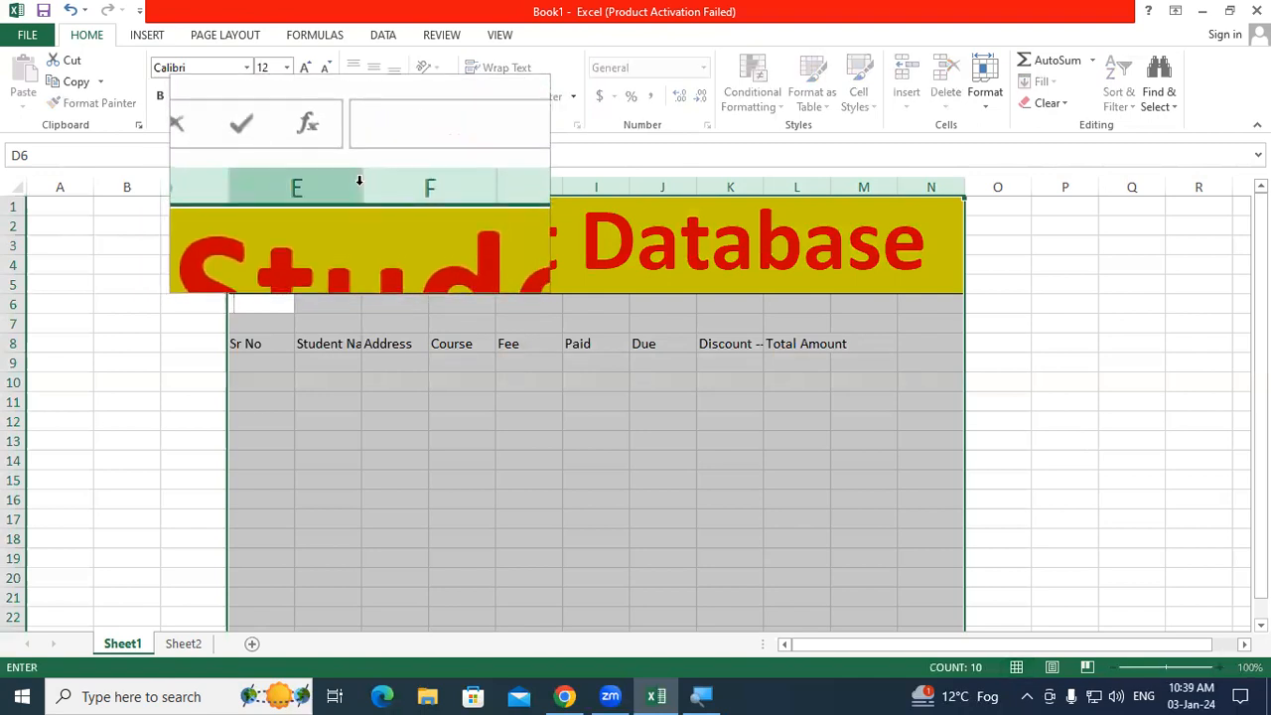
key(Escape)
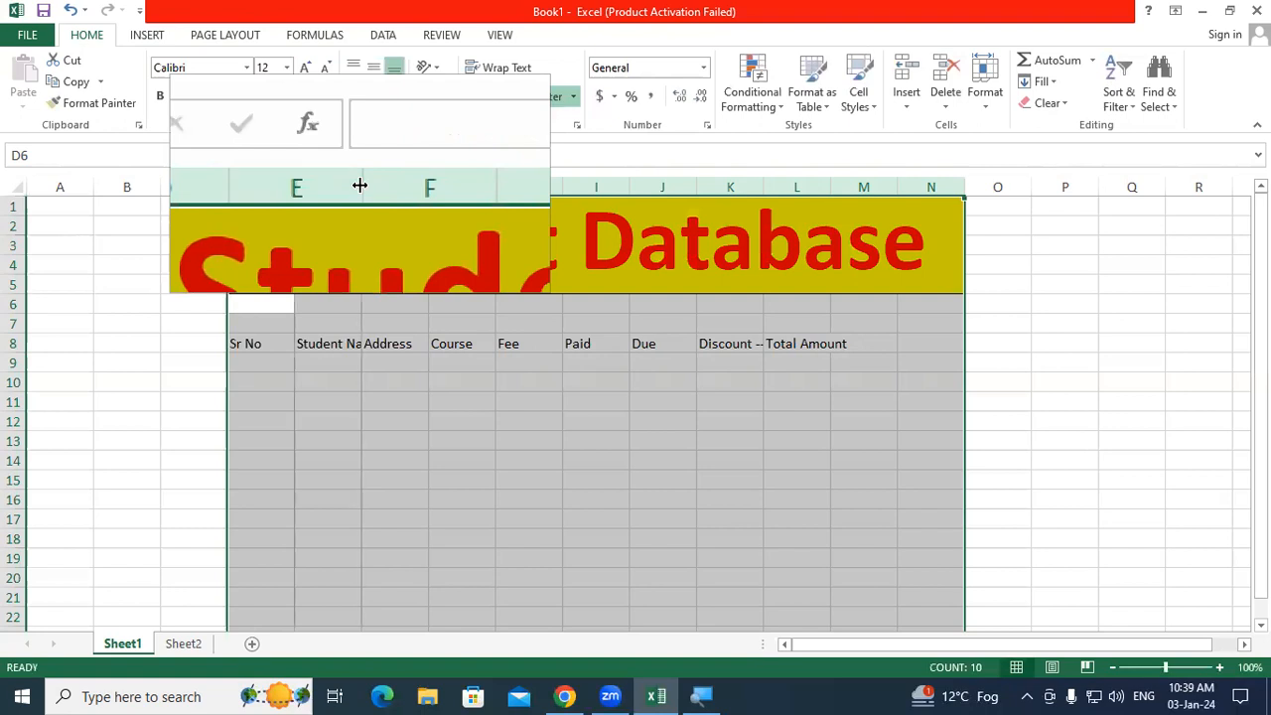
double_click(359, 186)
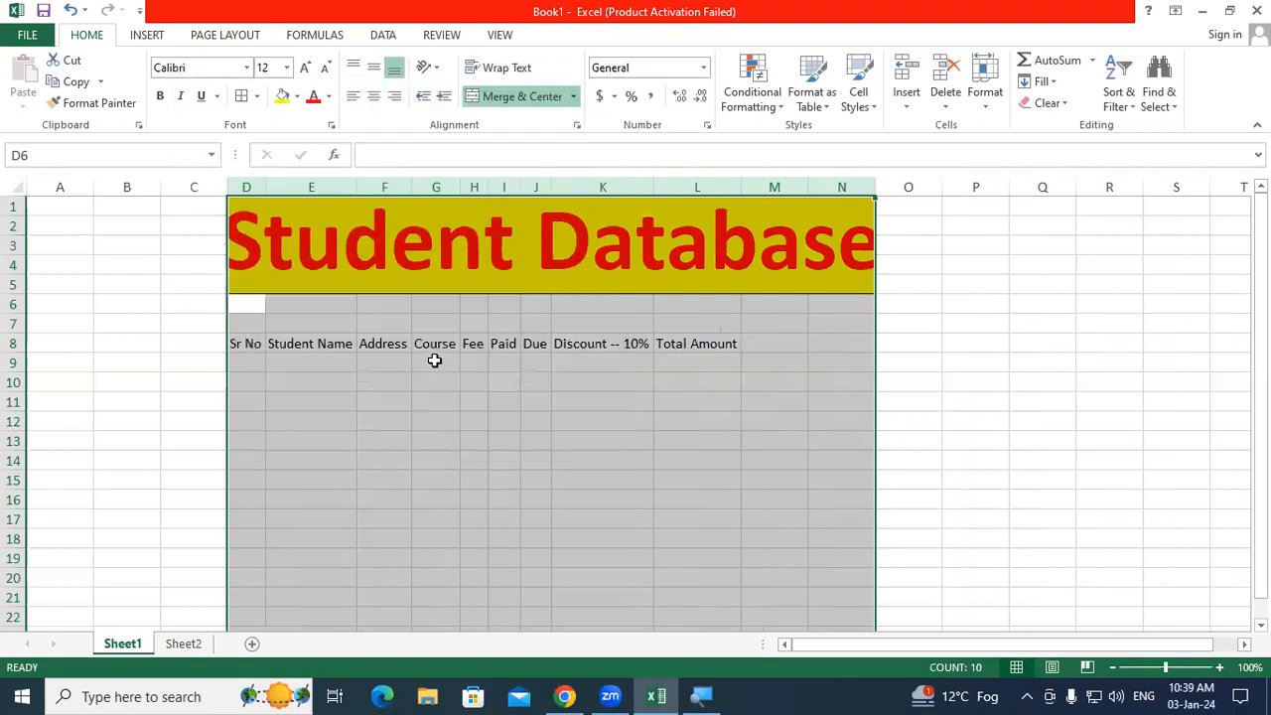
Step: Undo the column AutoFit on columns D through N
click(429, 403)
drag(244, 339, 702, 338)
click(526, 417)
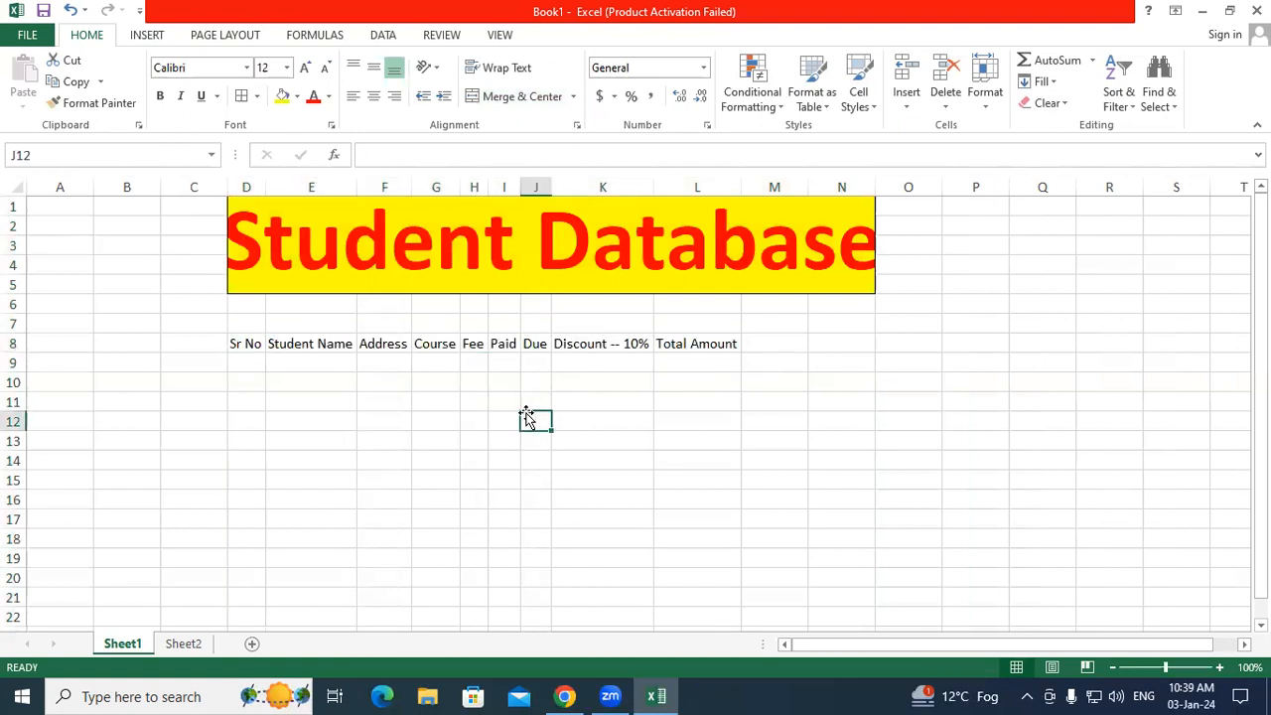
click(71, 9)
click(431, 418)
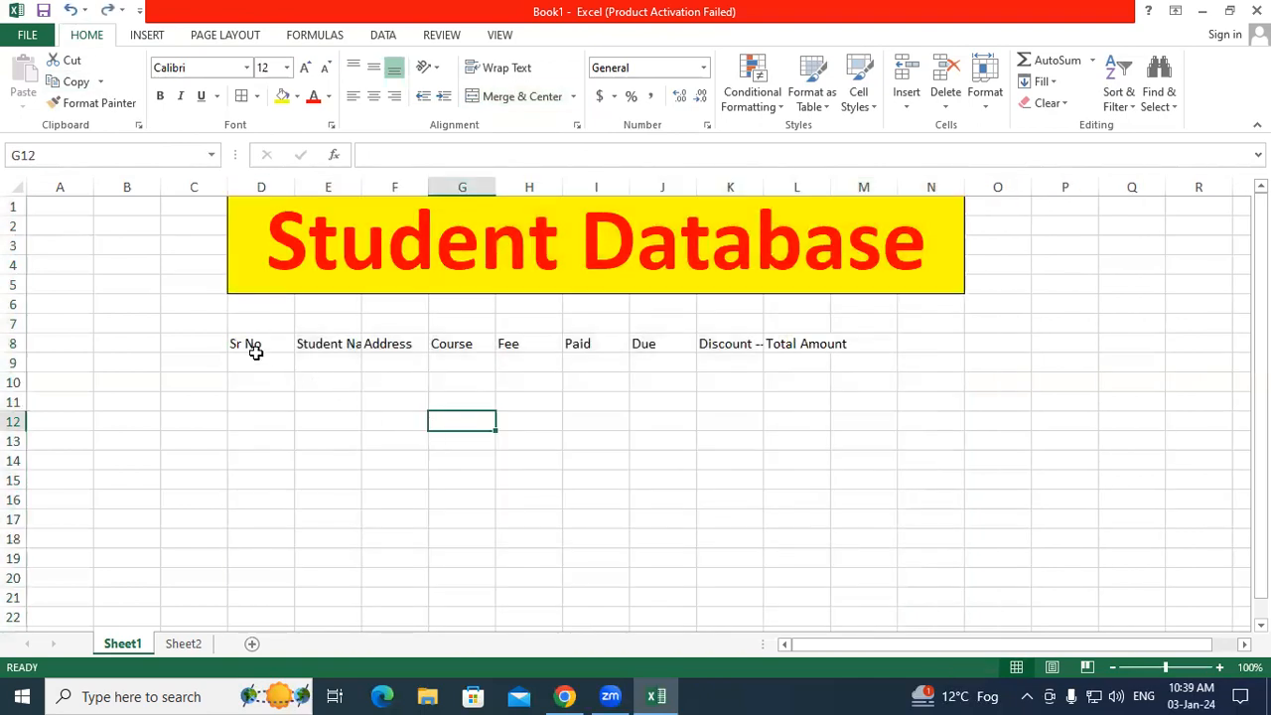
Step: Make the D8:L8 headings bold and enlarge them to 14 pt
drag(249, 344, 817, 346)
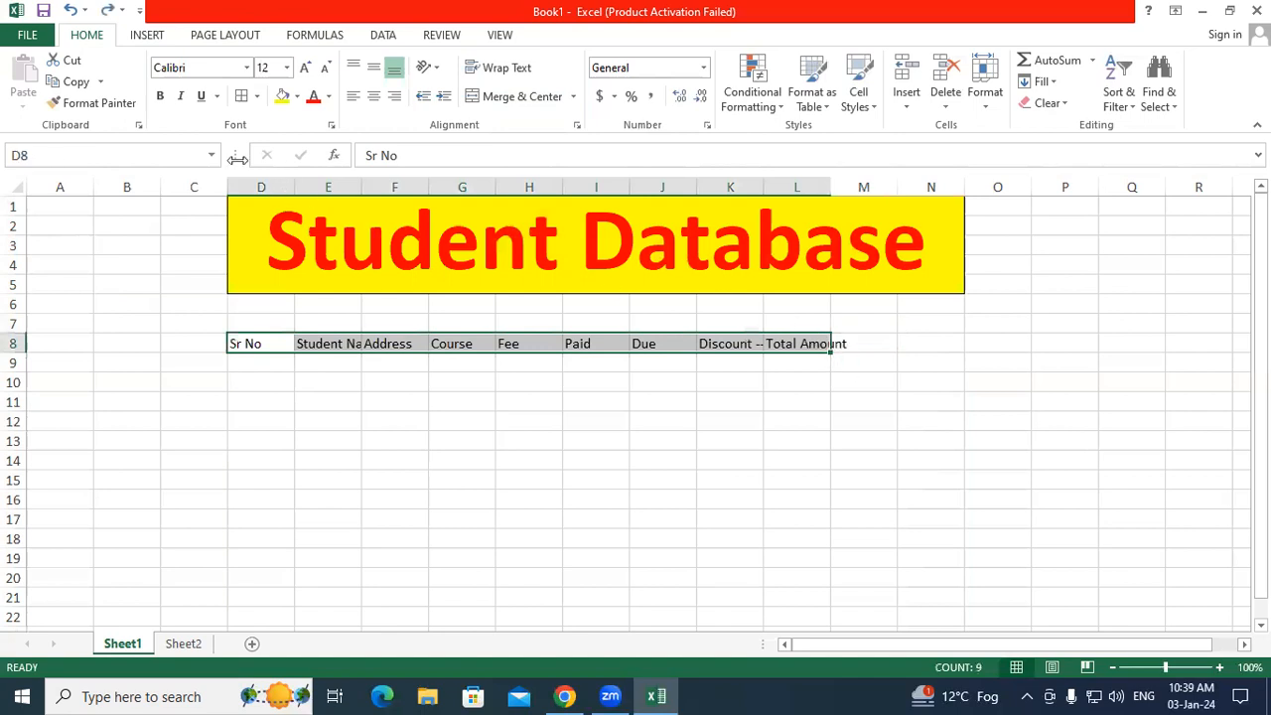
click(160, 97)
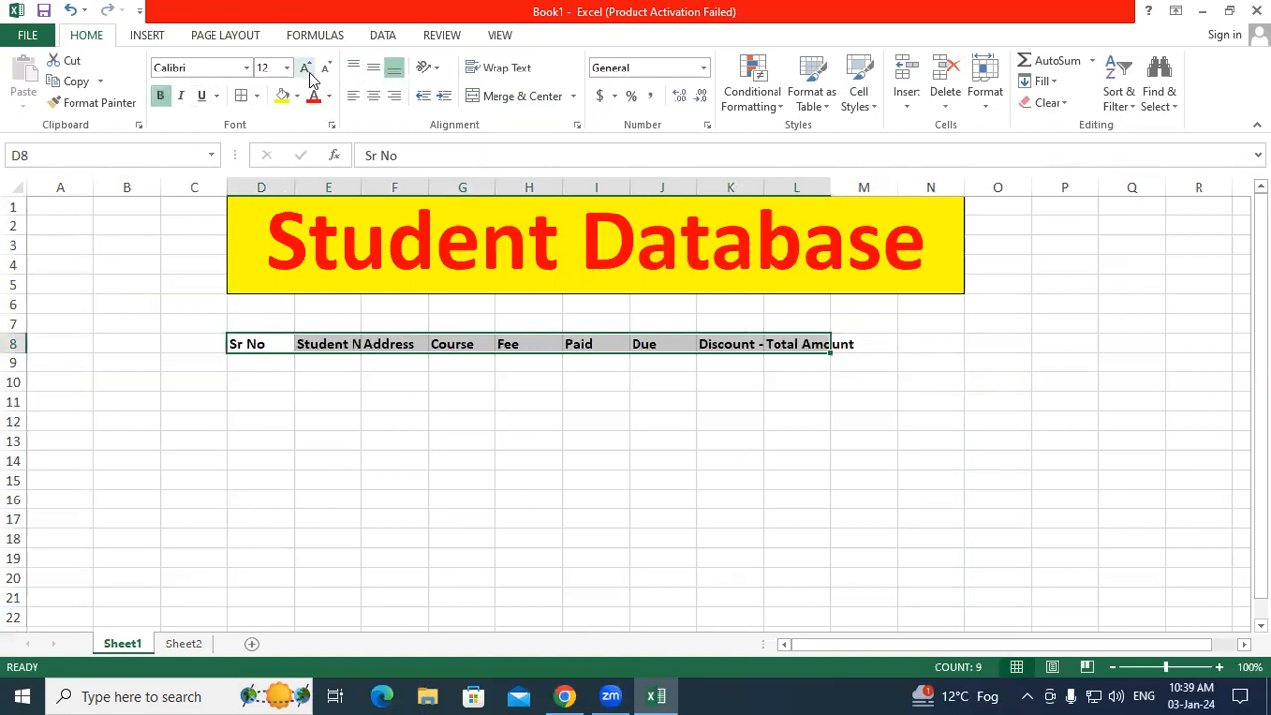
click(305, 70)
click(306, 70)
click(379, 392)
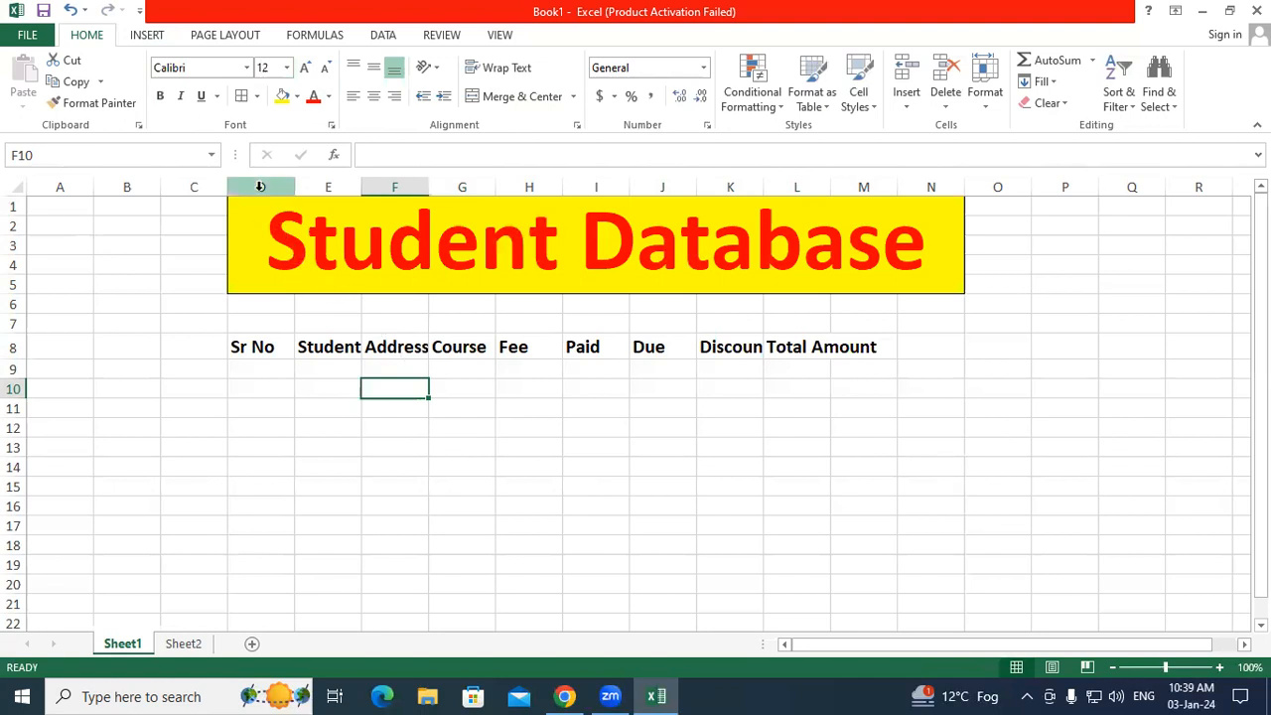
Step: AutoFit columns D to M so Student Name and 'Discount -- 10%' show in full
drag(260, 186, 849, 181)
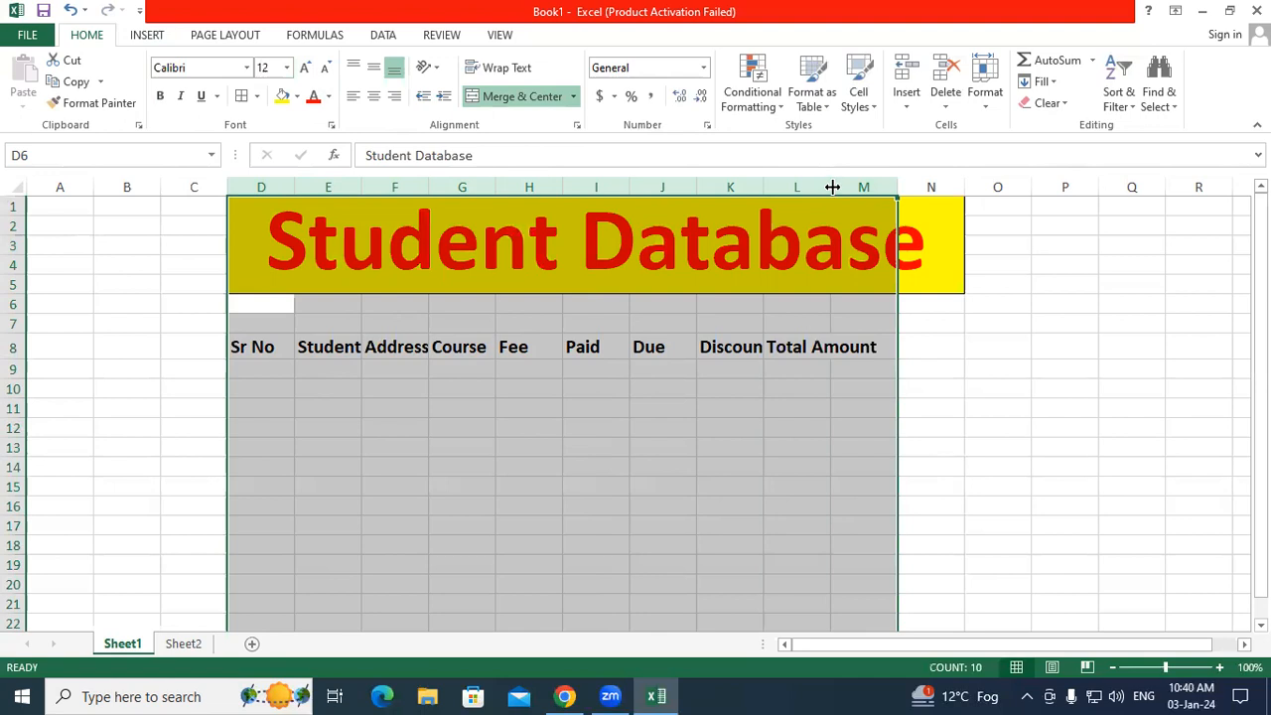
double_click(832, 187)
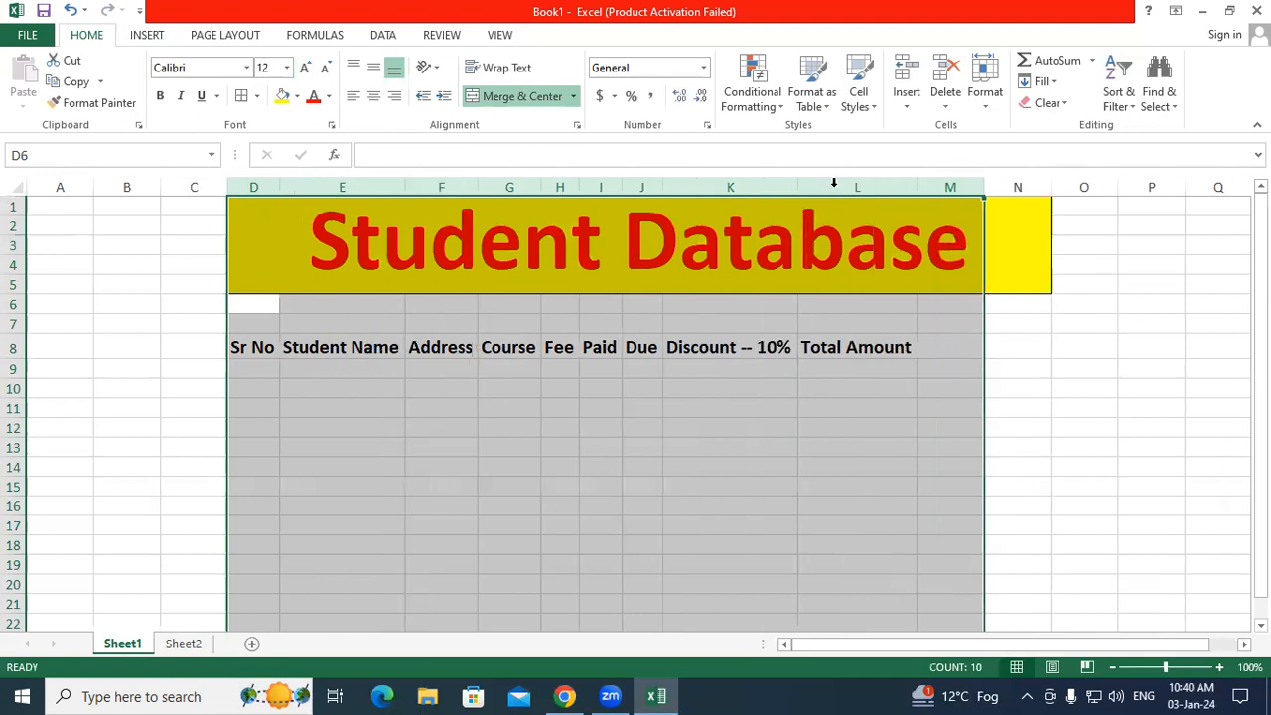
click(691, 368)
drag(244, 370, 829, 375)
click(791, 426)
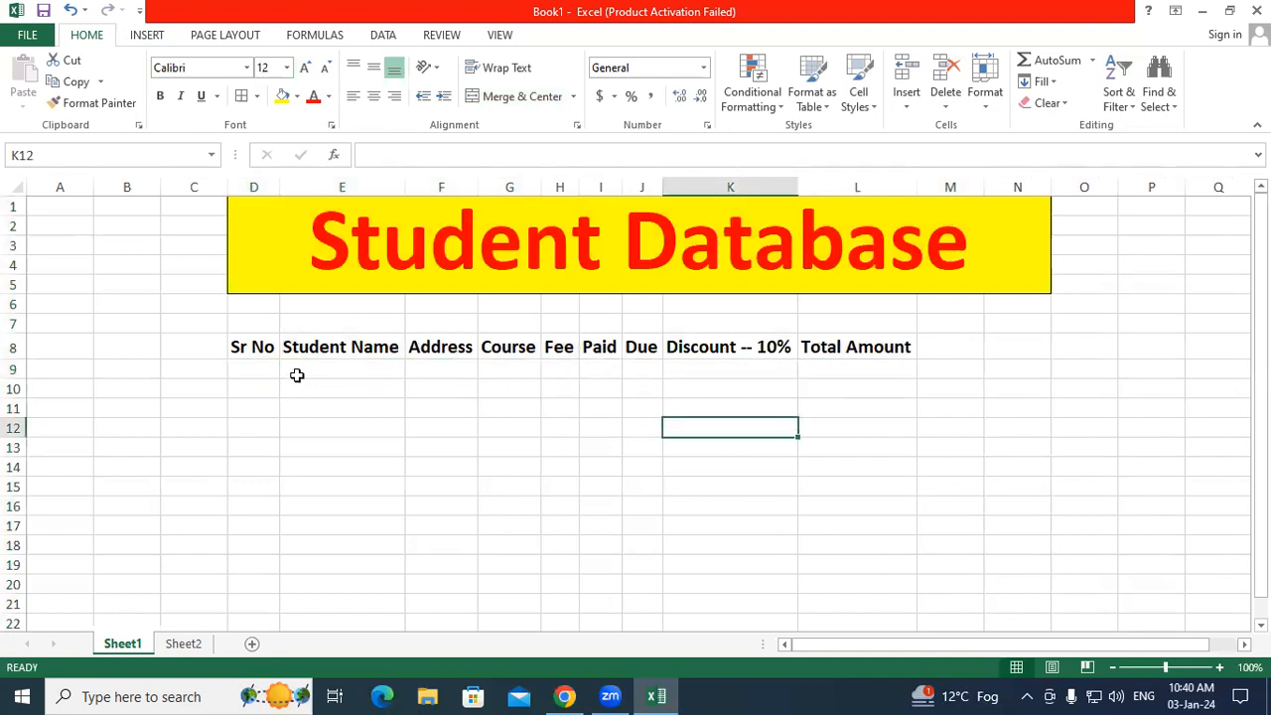
Step: Enter 1 and 2 in D9:D10 and fill the Sr No series down to 10 in D18
click(261, 370)
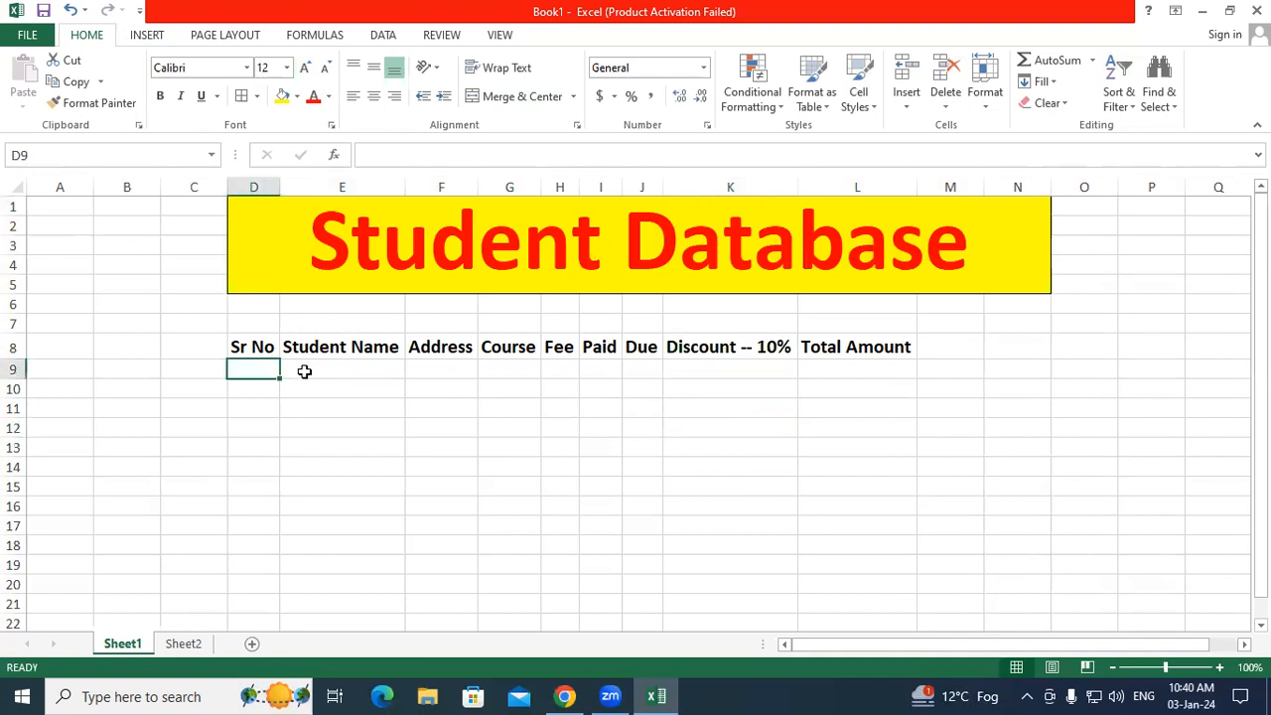
text(1)
key(Return)
text(2)
key(Return)
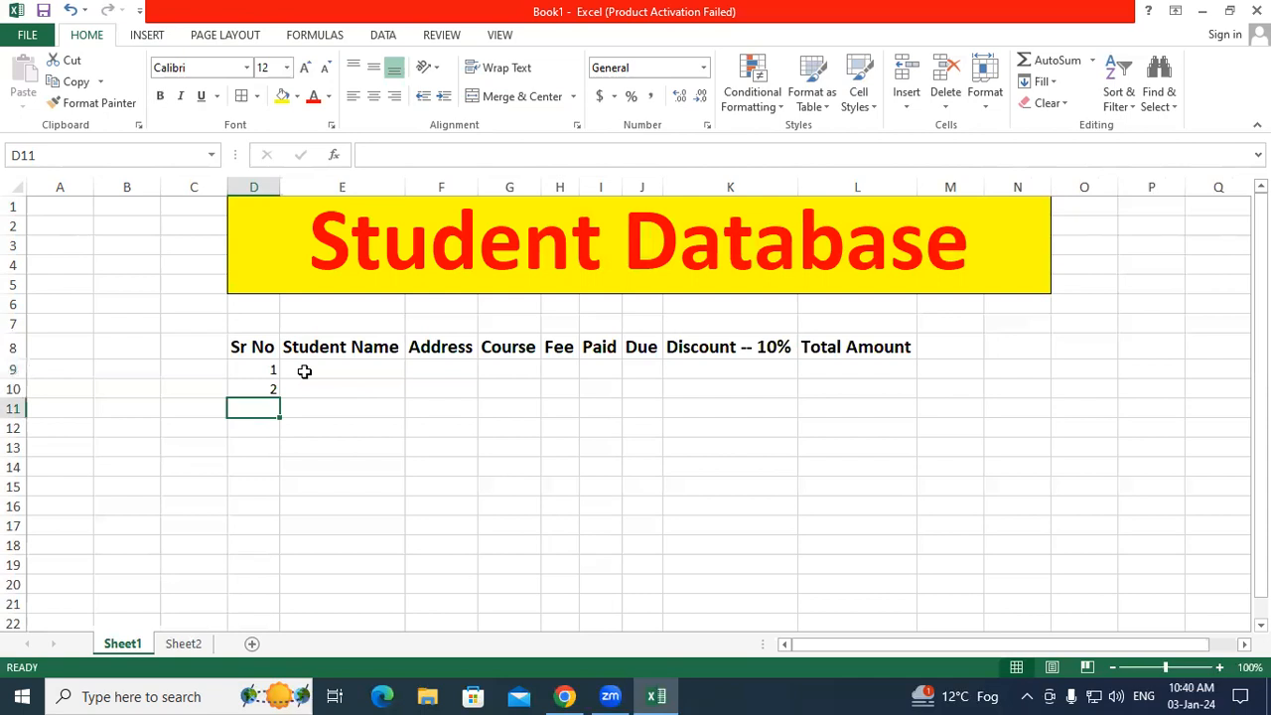
drag(249, 372, 283, 549)
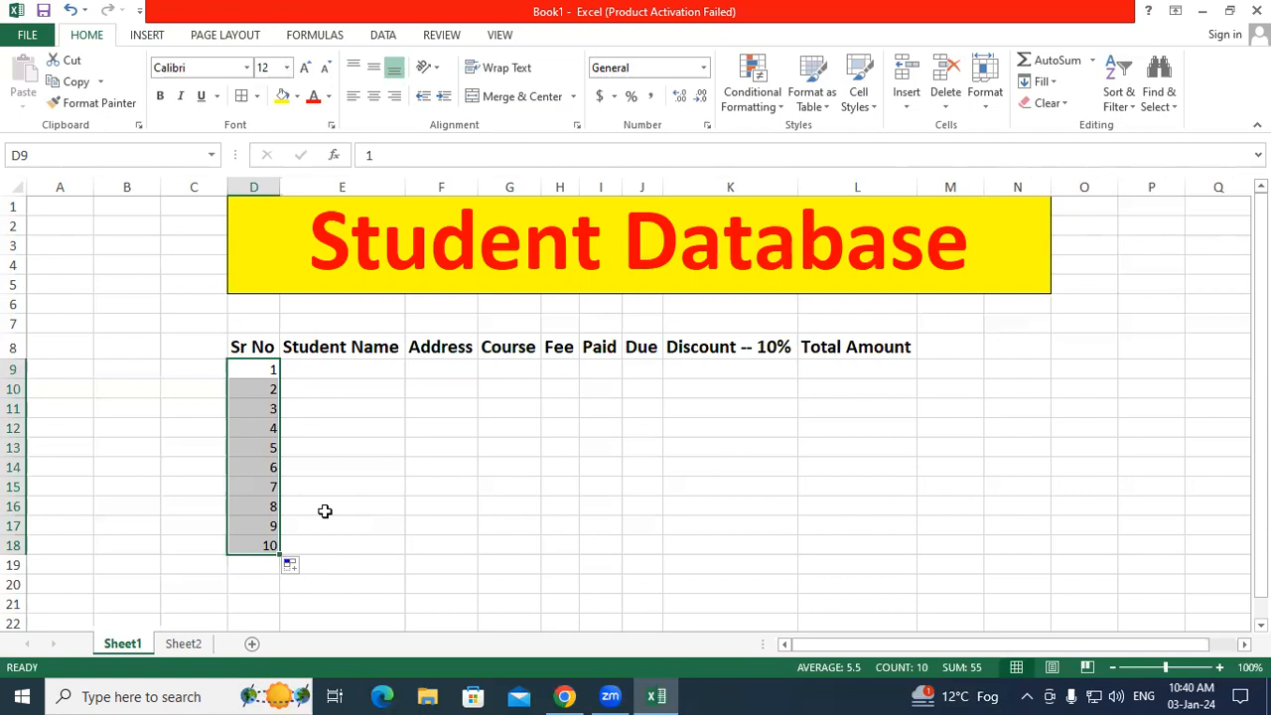
click(296, 568)
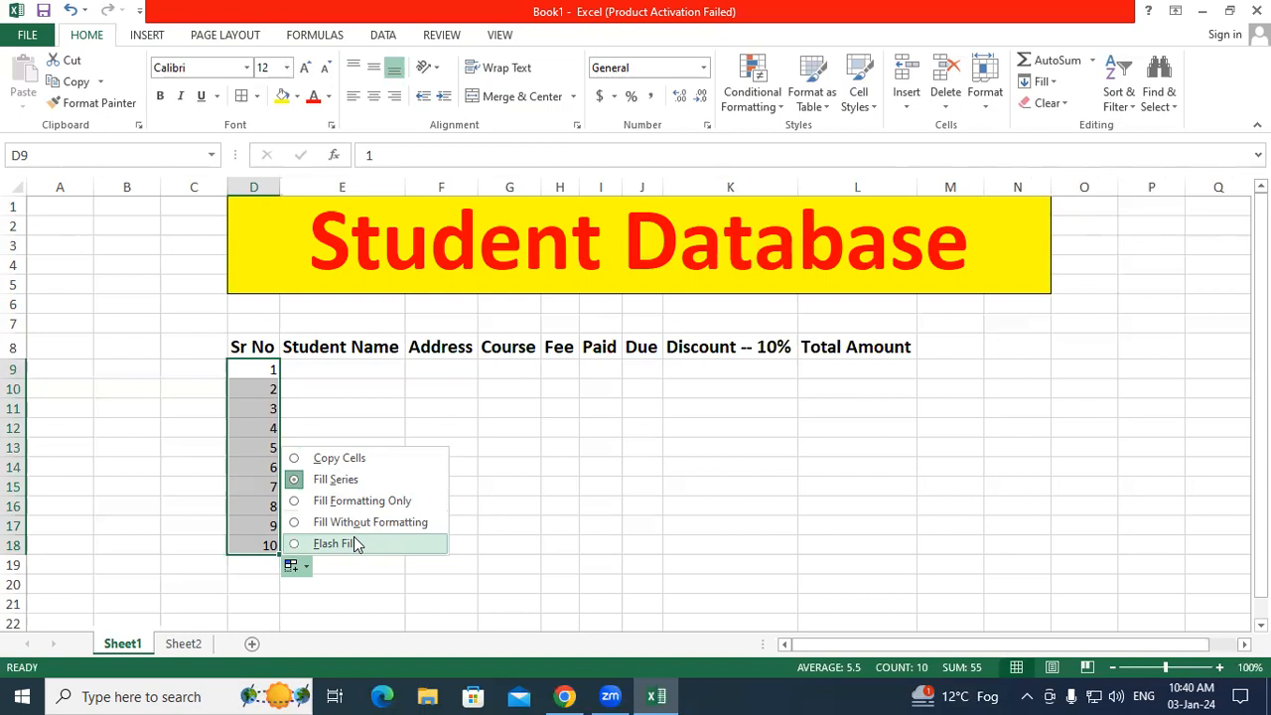
click(315, 408)
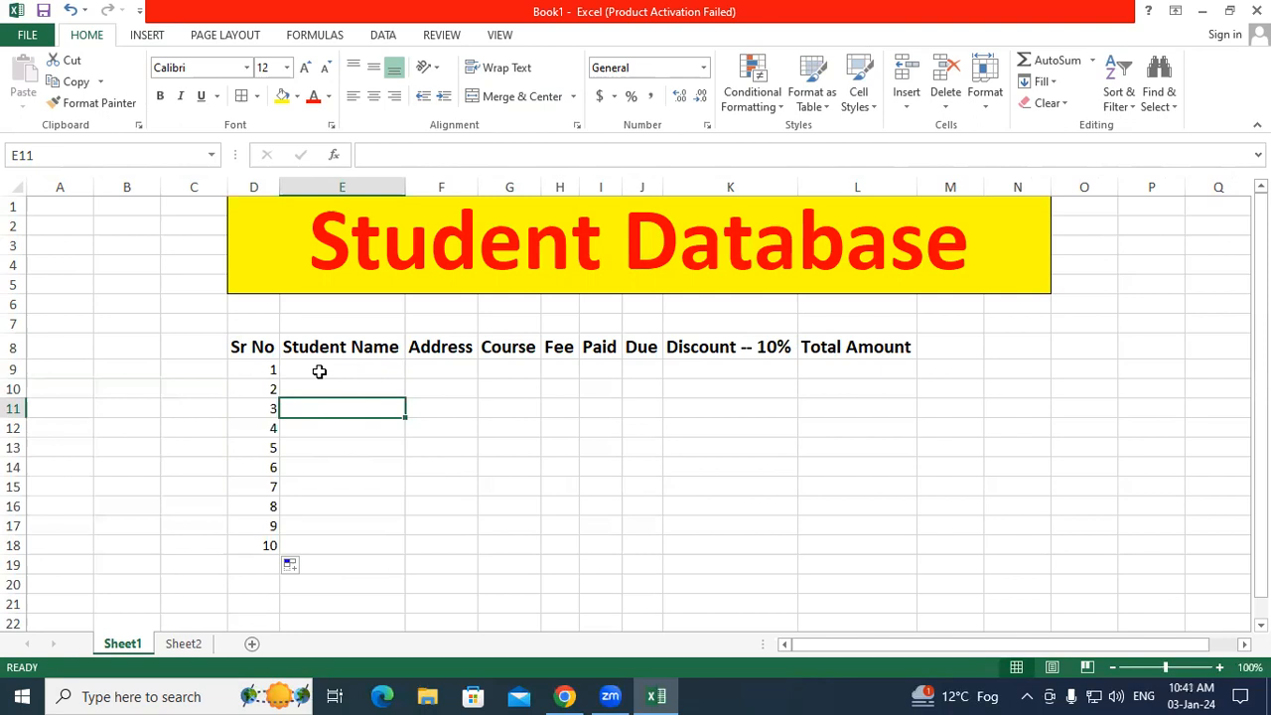
Step: Delete the old Sr No numbers and refill D9:D20 as a series from 1 to 12
key(Up)
key(Up)
drag(250, 372, 239, 541)
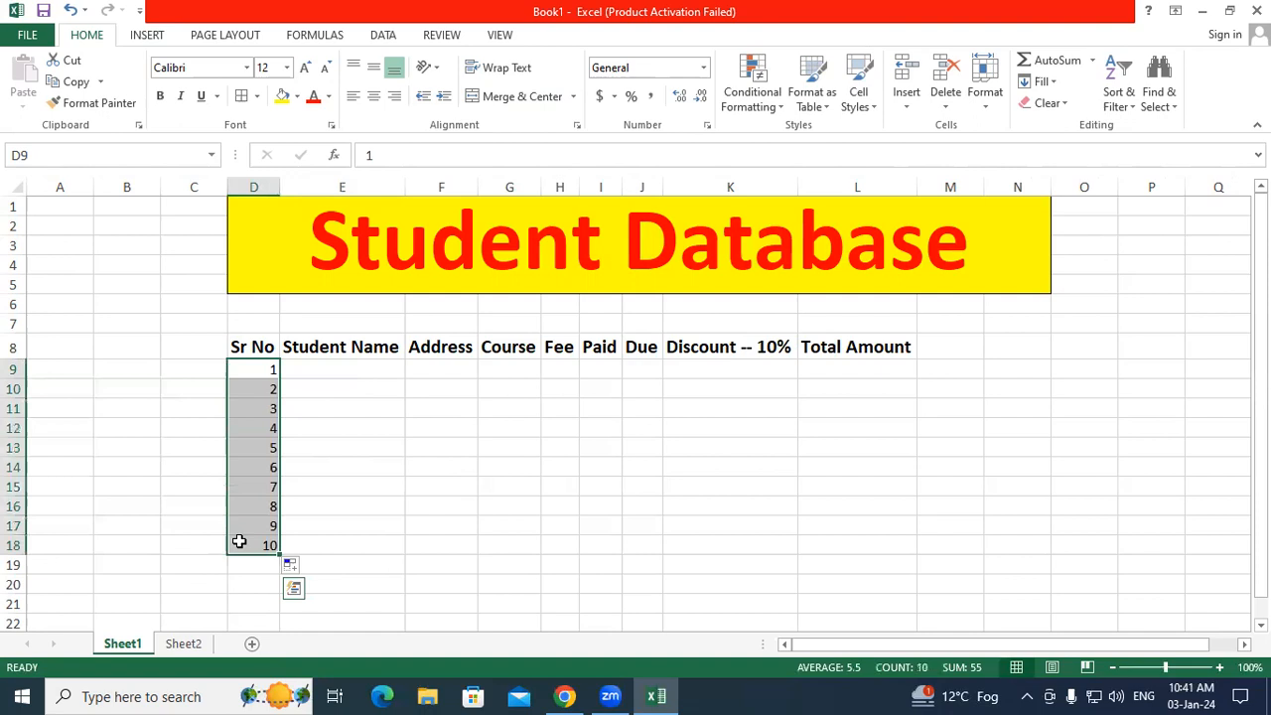
key(Delete)
click(264, 379)
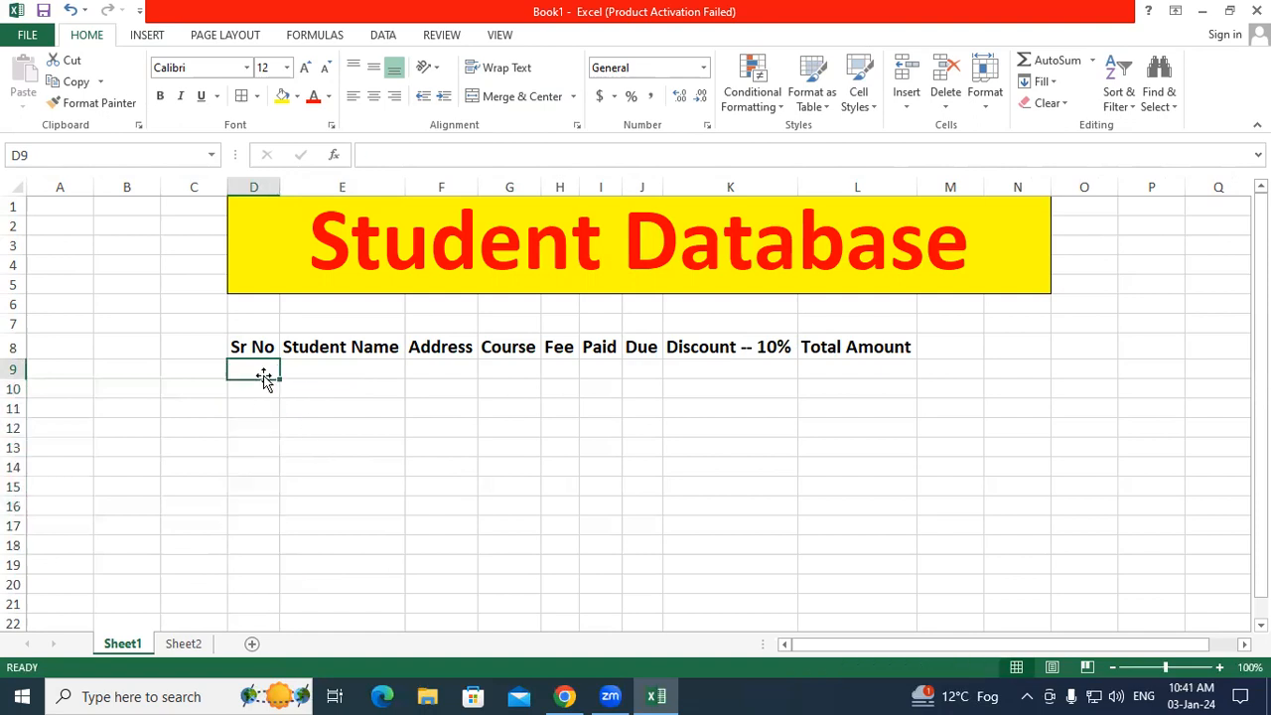
text(1)
key(Return)
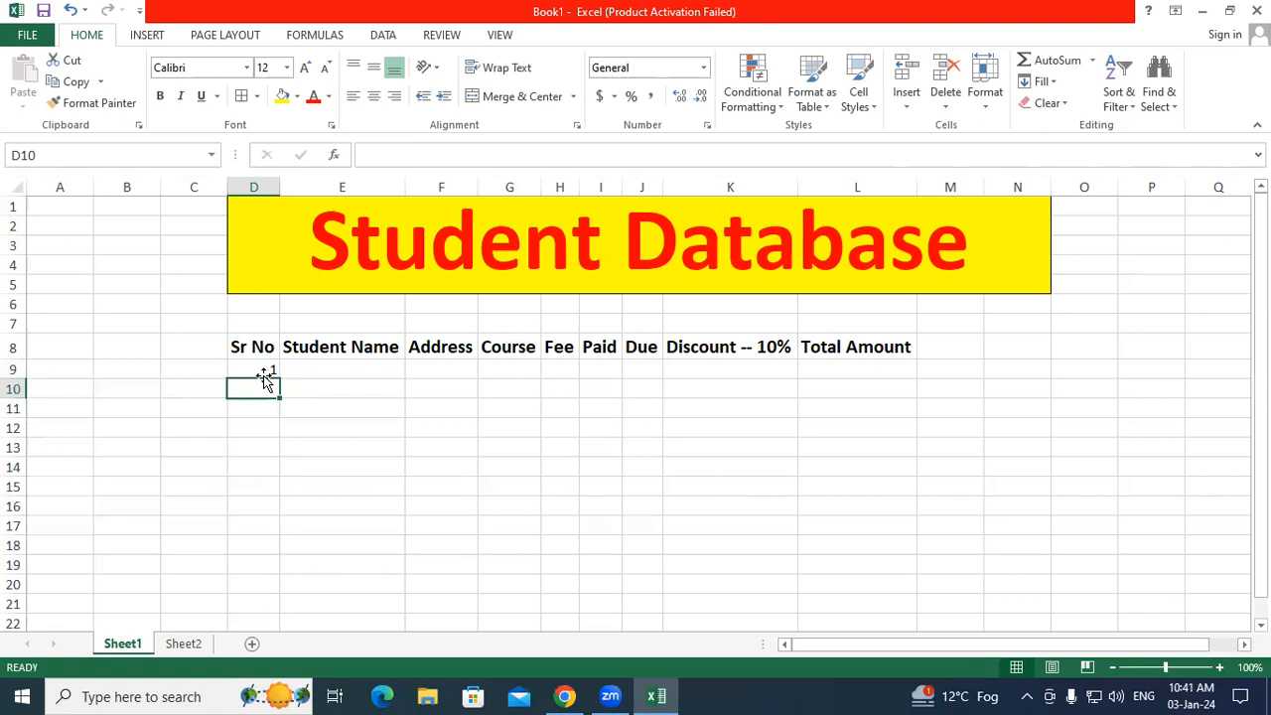
click(264, 367)
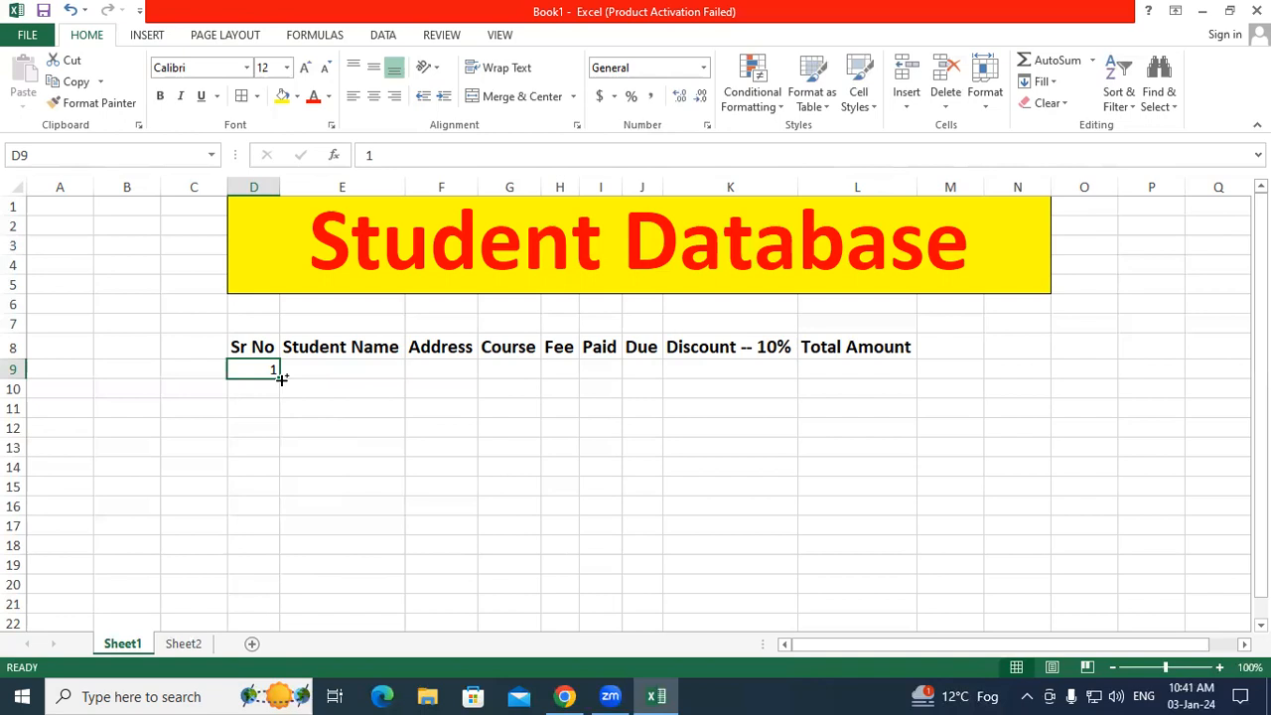
drag(282, 378, 284, 586)
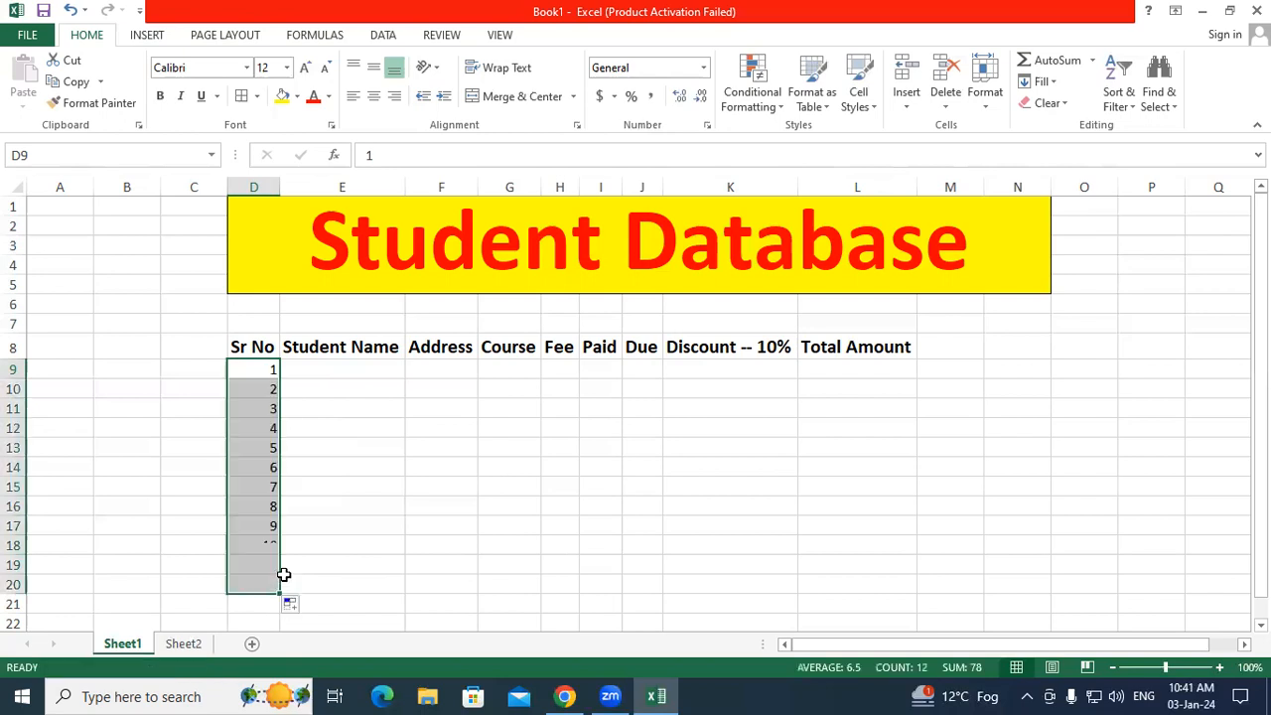
click(310, 560)
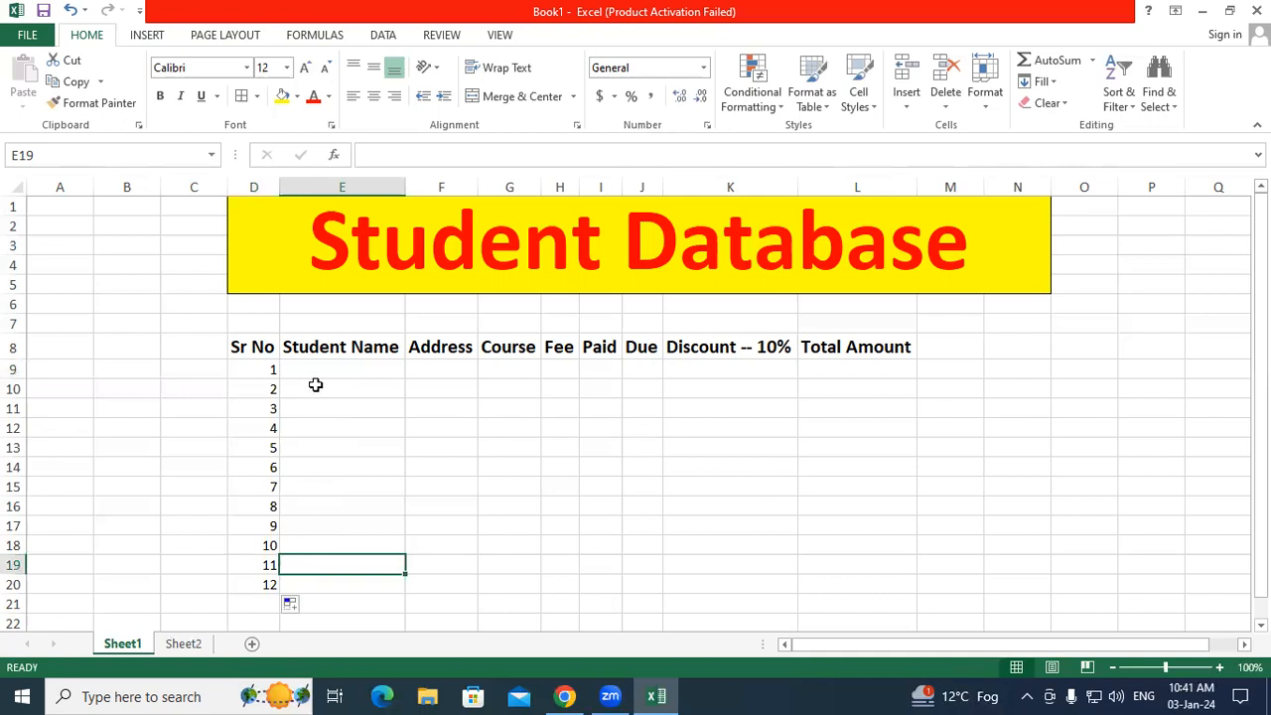
Step: Check the empty Student Name range and select E9 to begin entering names
drag(313, 373, 408, 565)
click(369, 473)
click(361, 389)
click(362, 367)
drag(407, 378, 397, 538)
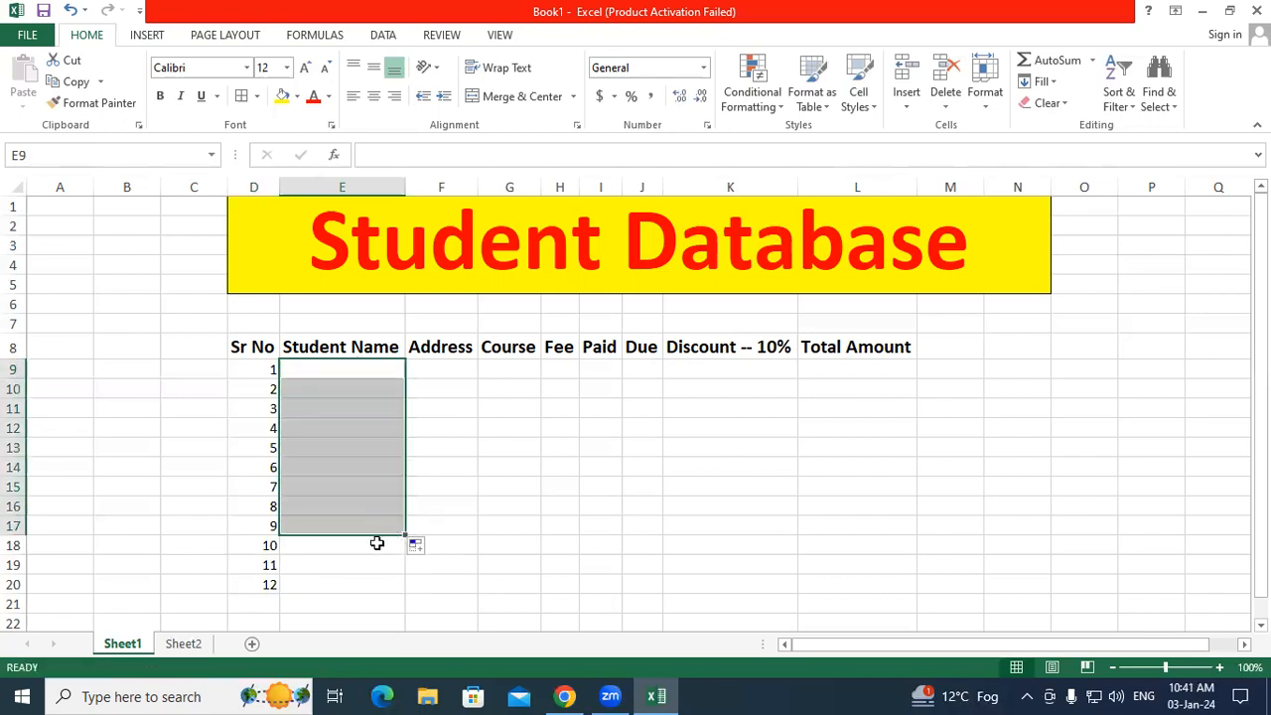
click(376, 544)
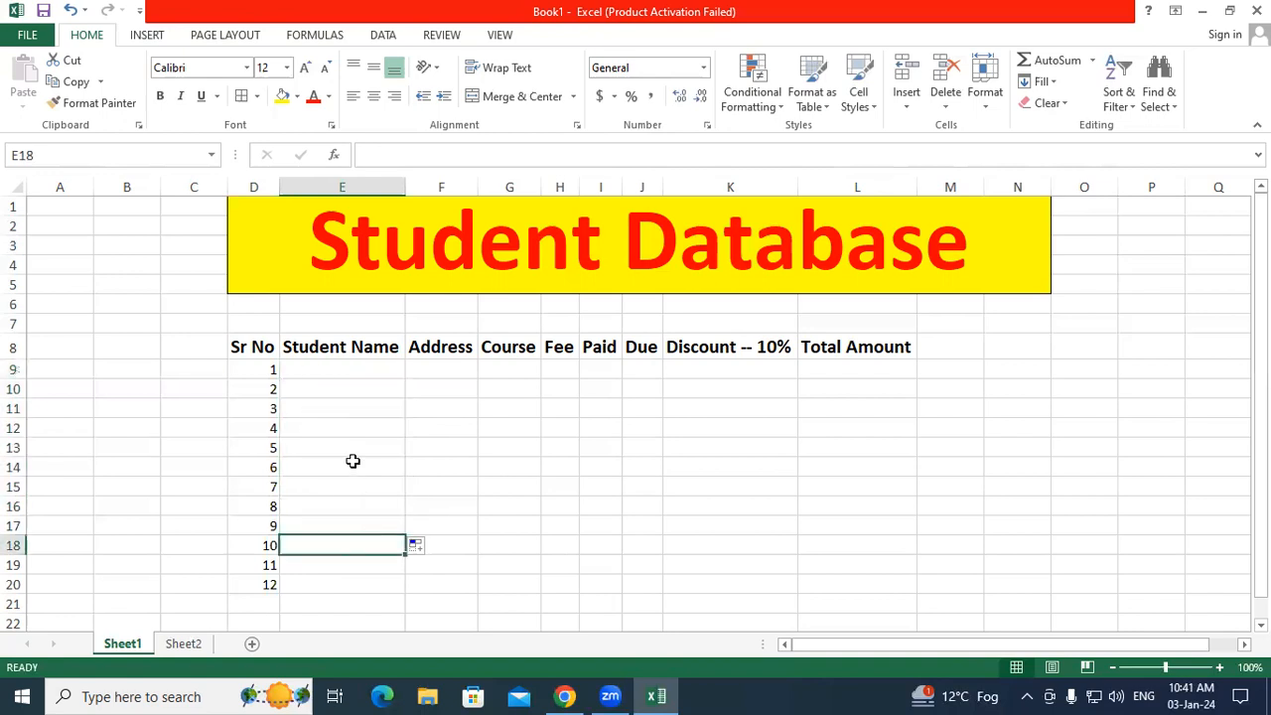
click(345, 366)
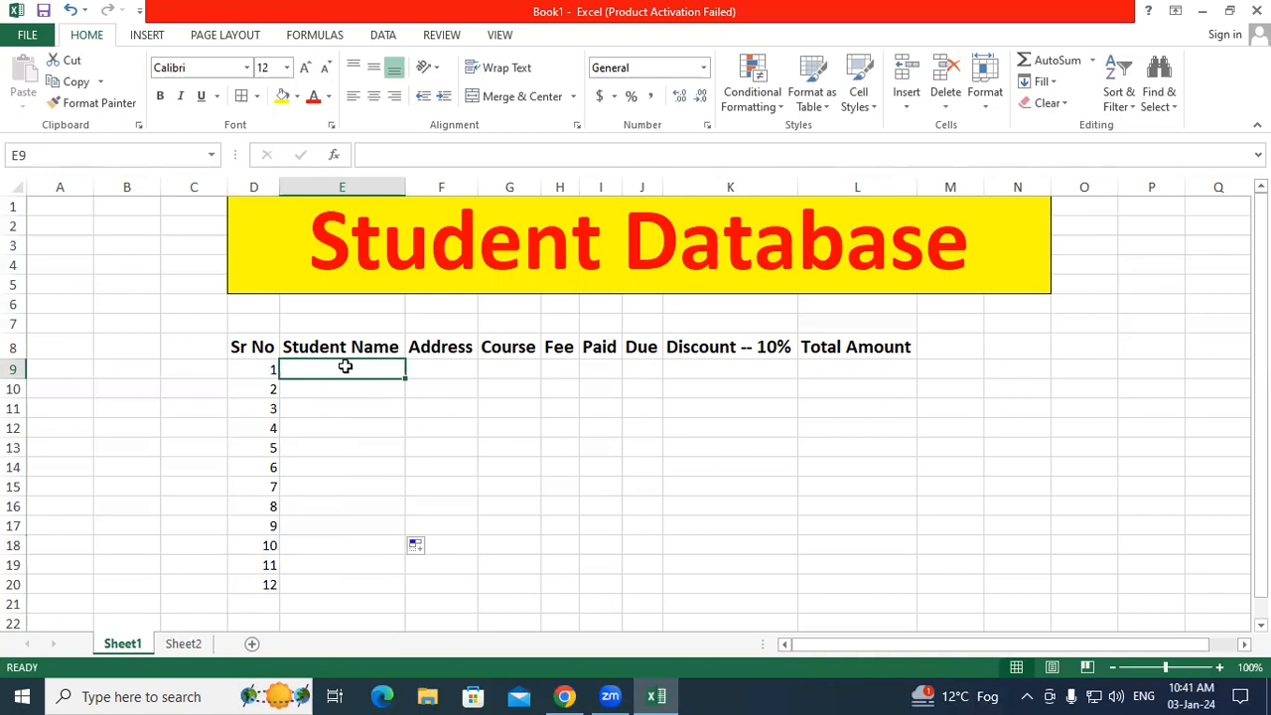
Step: Enter the first five student names down E9 through E13
text(Nikhit)
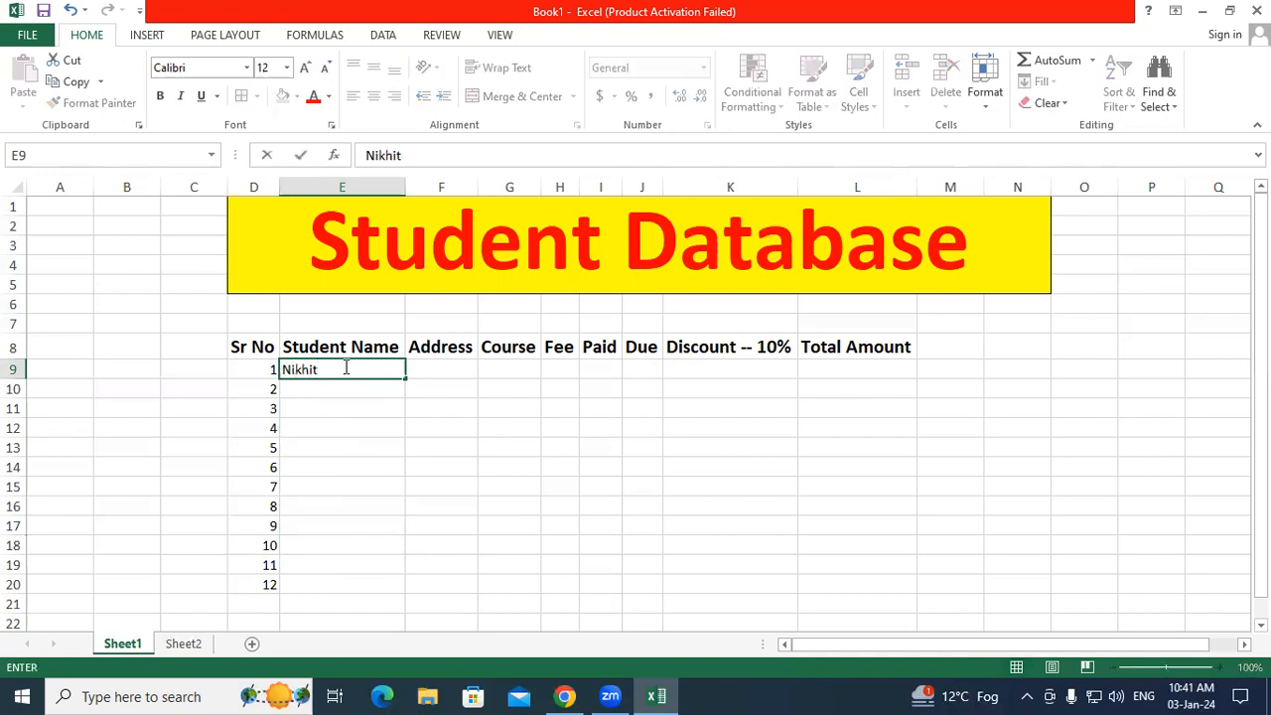
key(Return)
text(Himanshu)
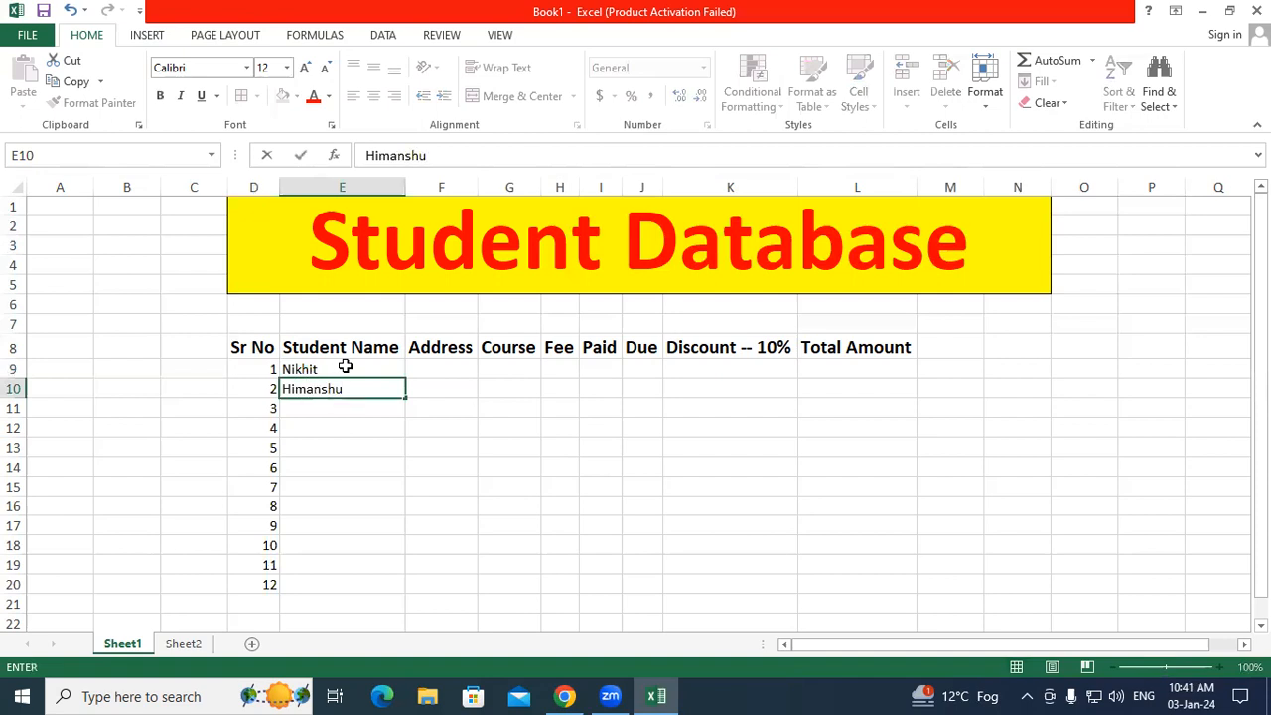
key(Return)
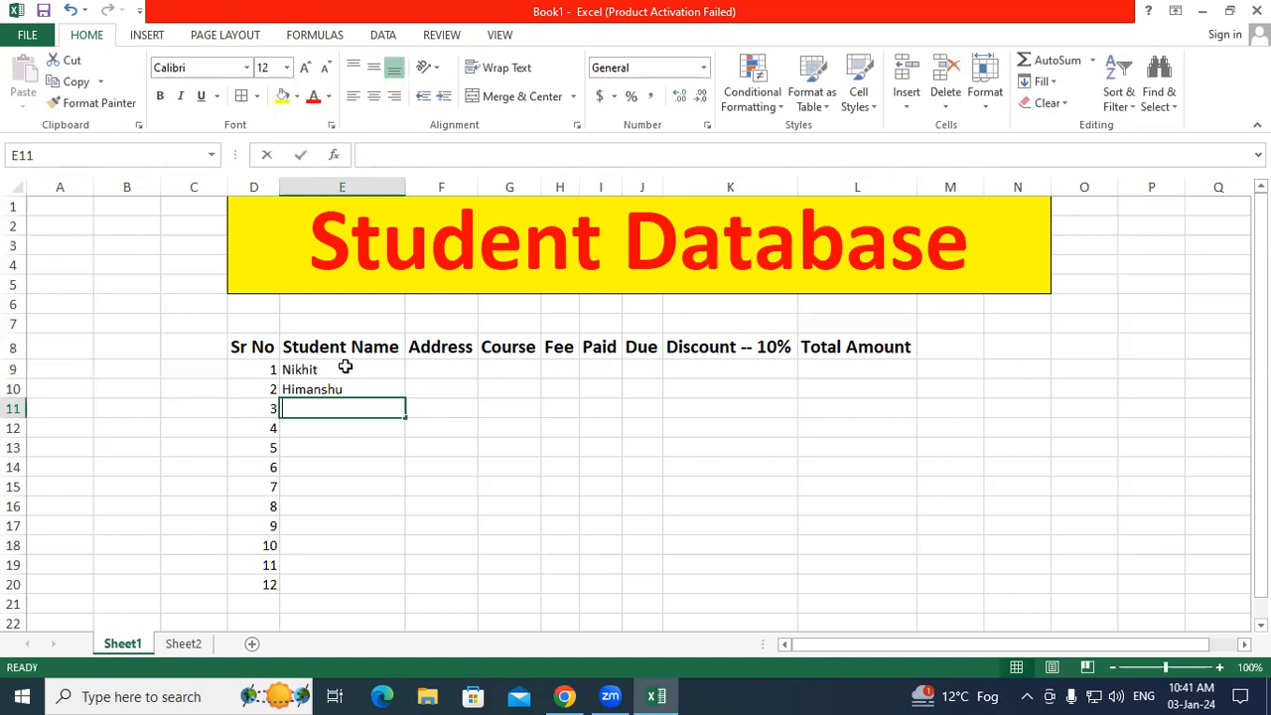
text(Sandeep)
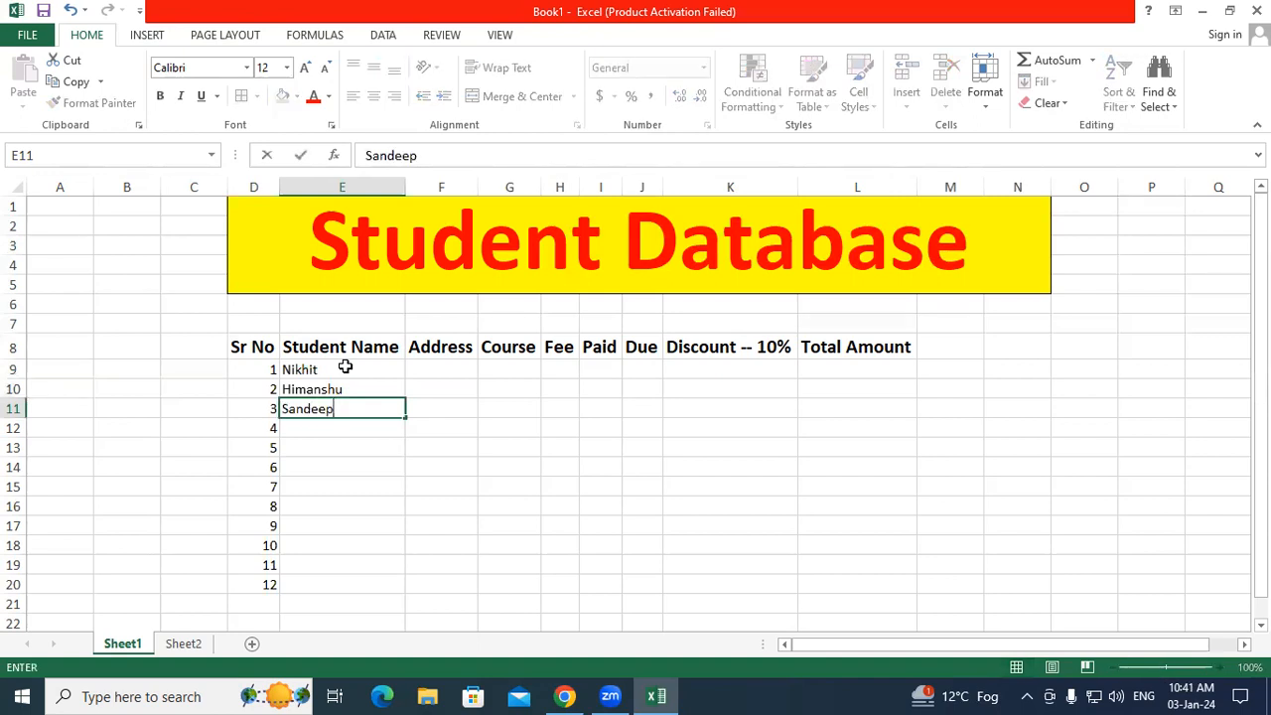
key(Return)
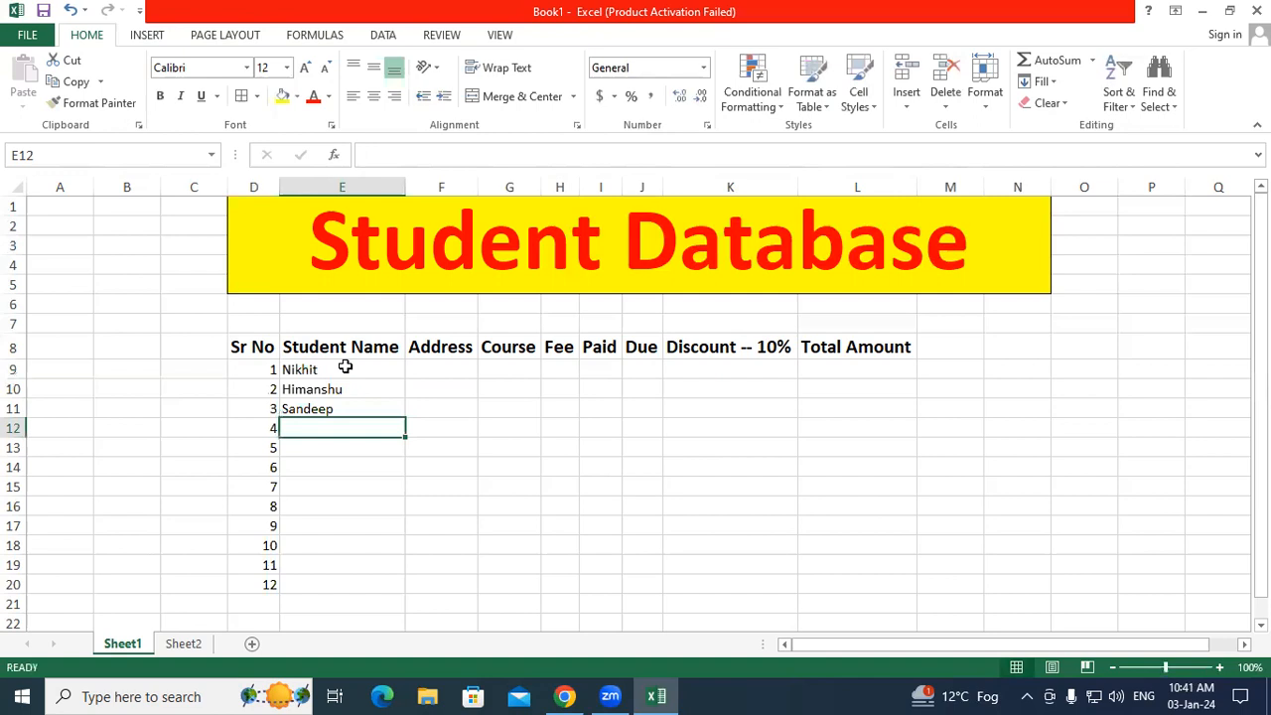
text(Anup)
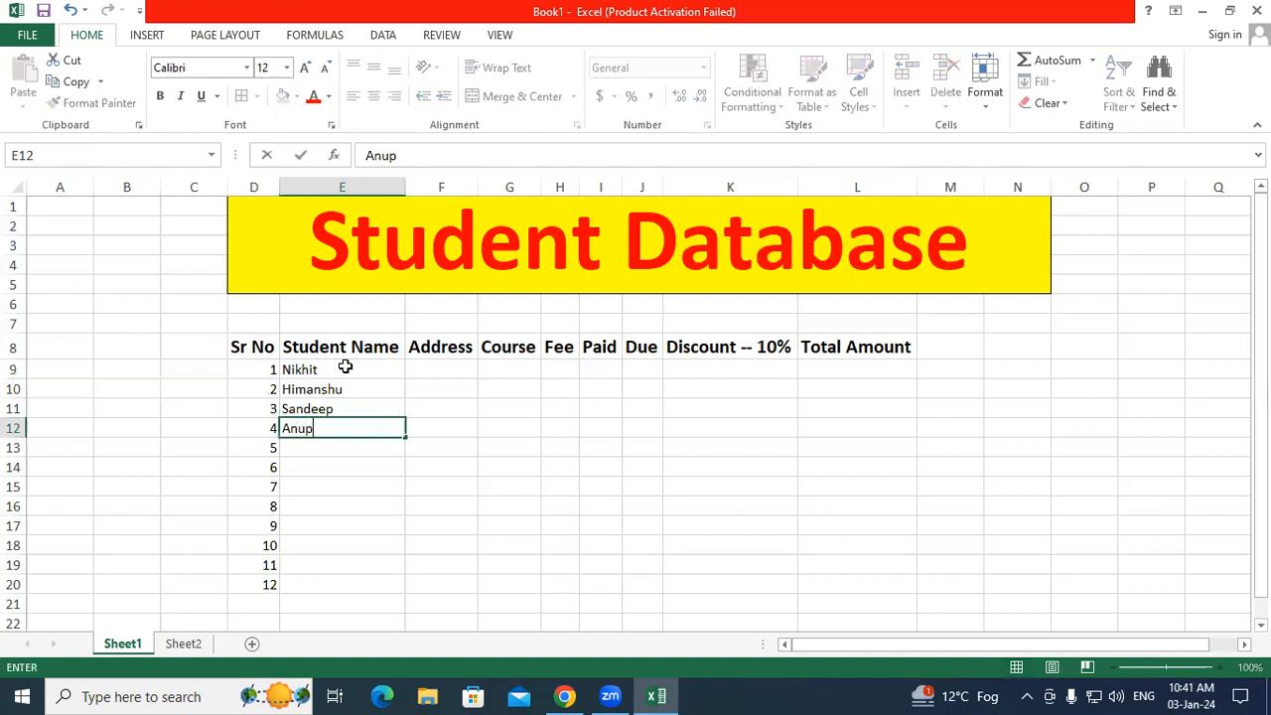
key(Return)
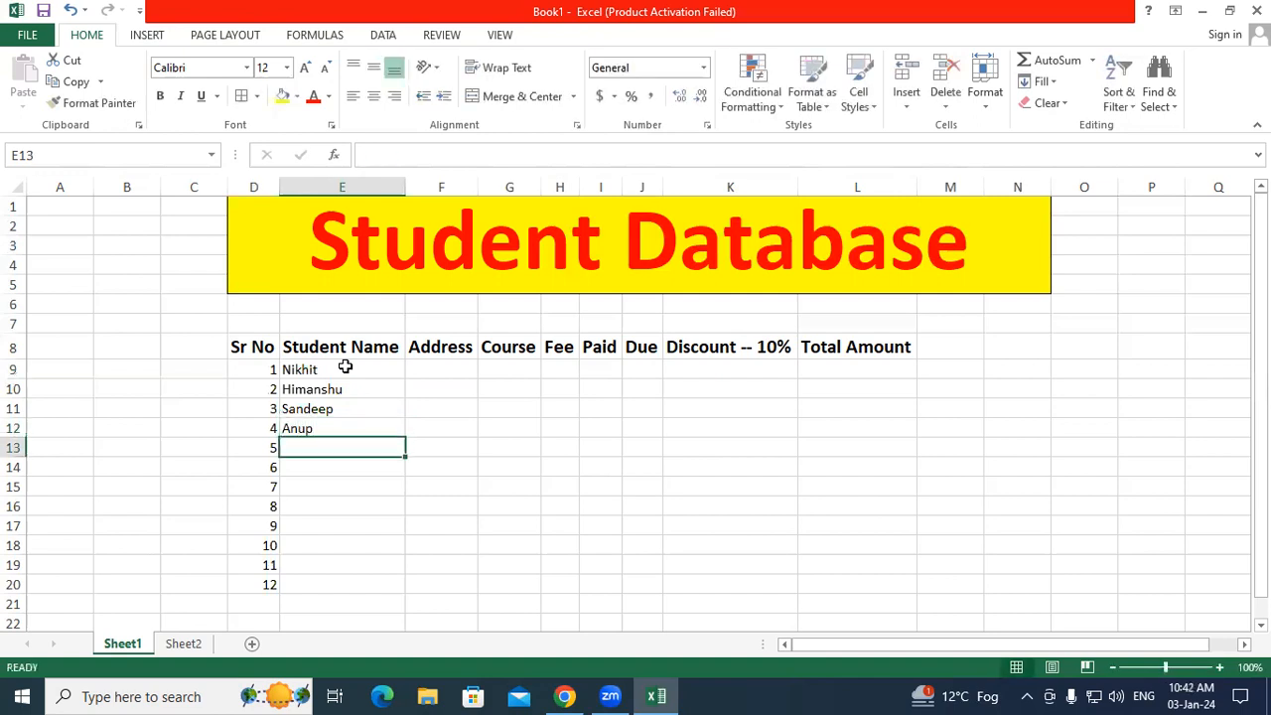
text(Vikash)
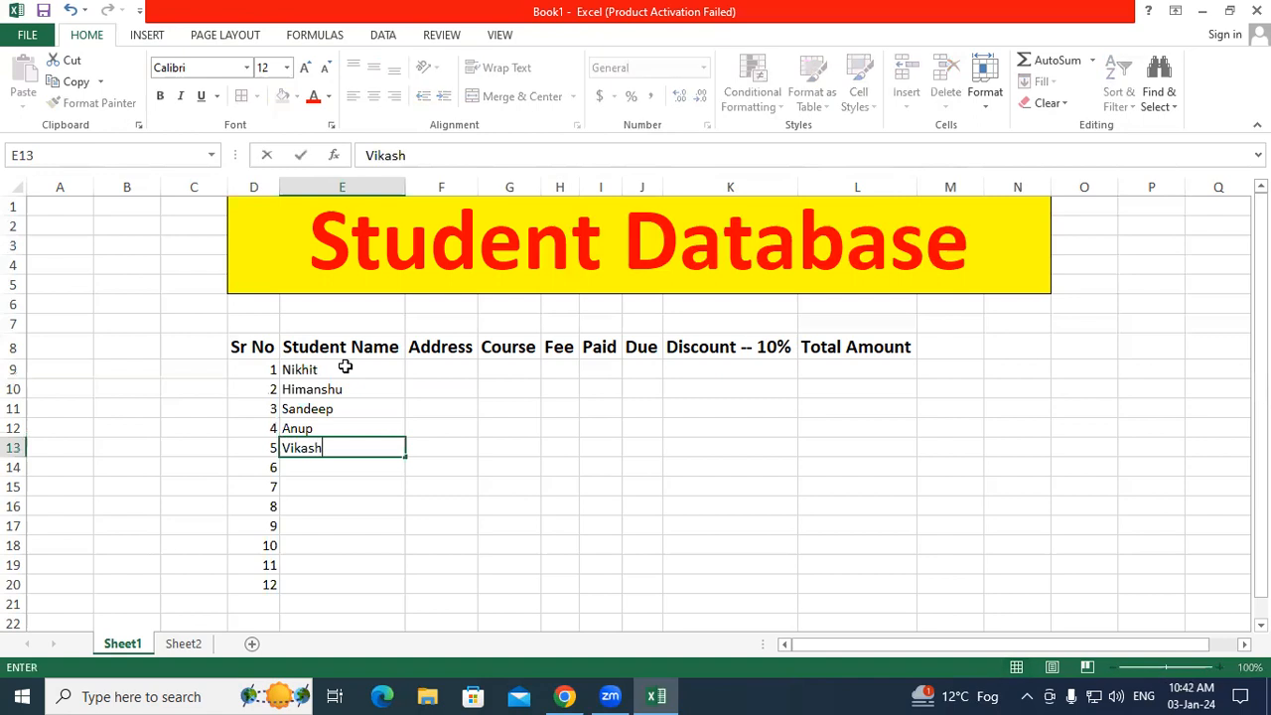
key(Return)
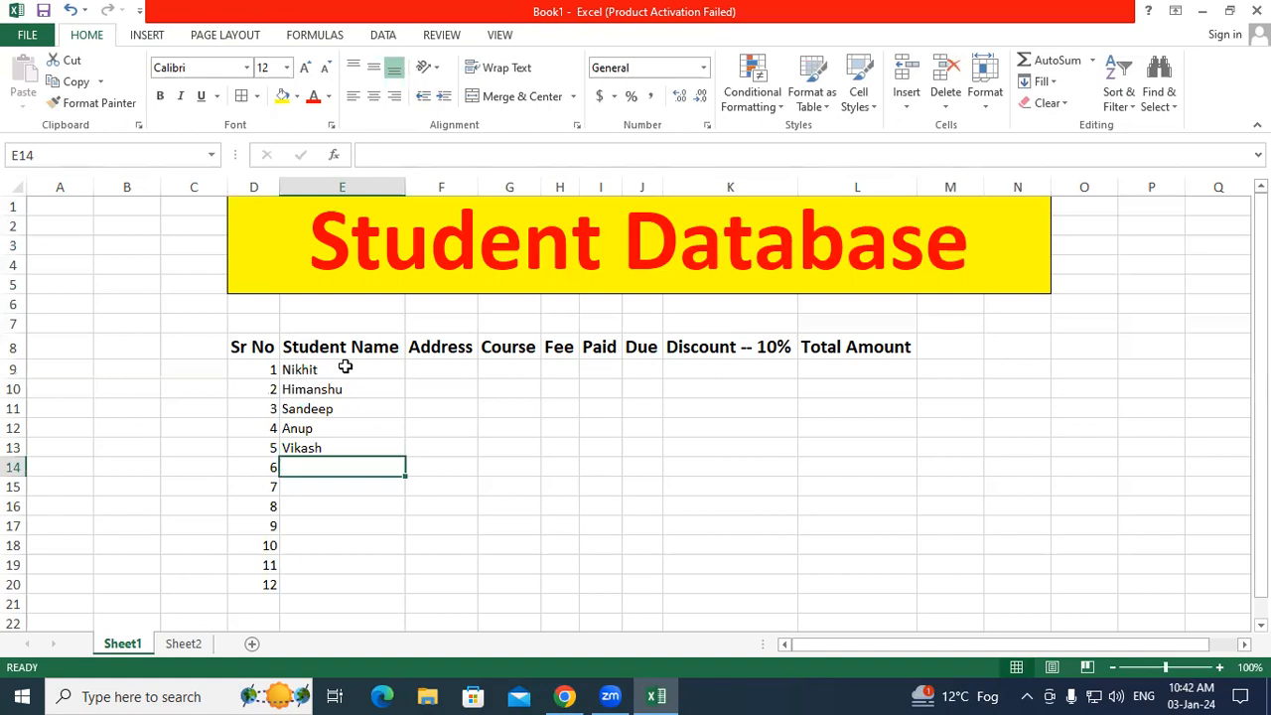
Step: Enter the next four student names down E14 through E17
text(Deepak)
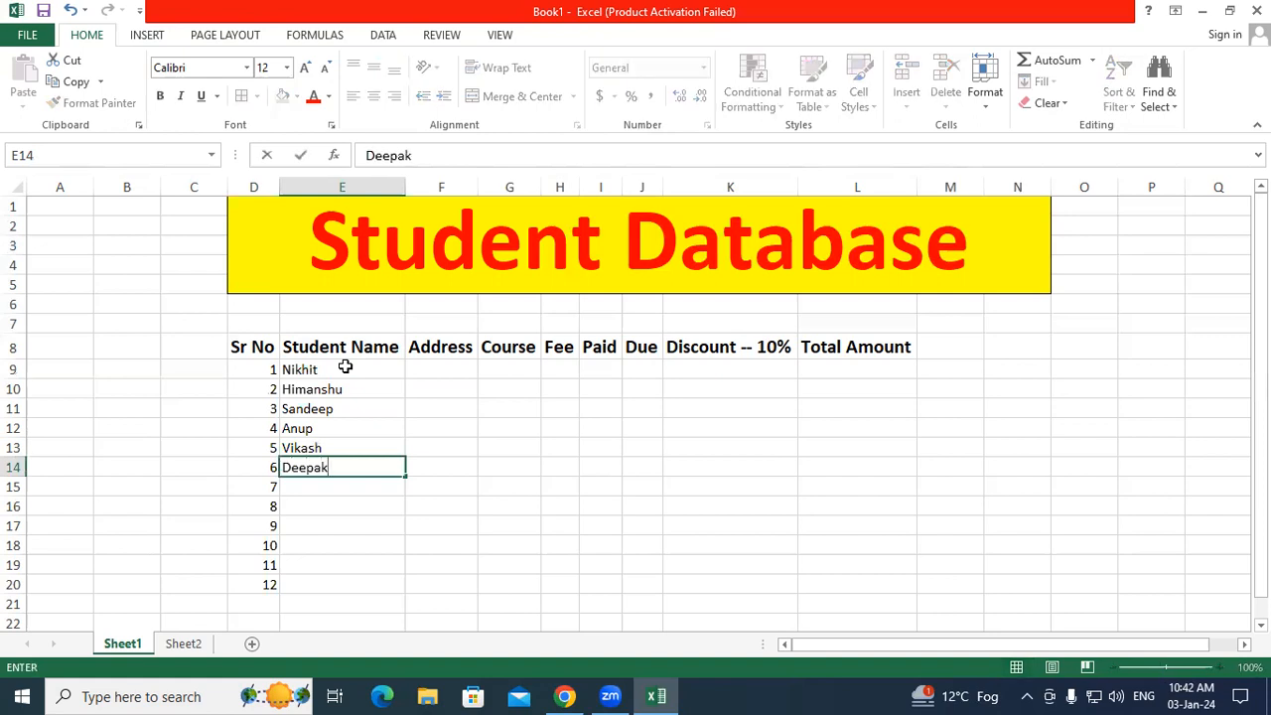
key(Return)
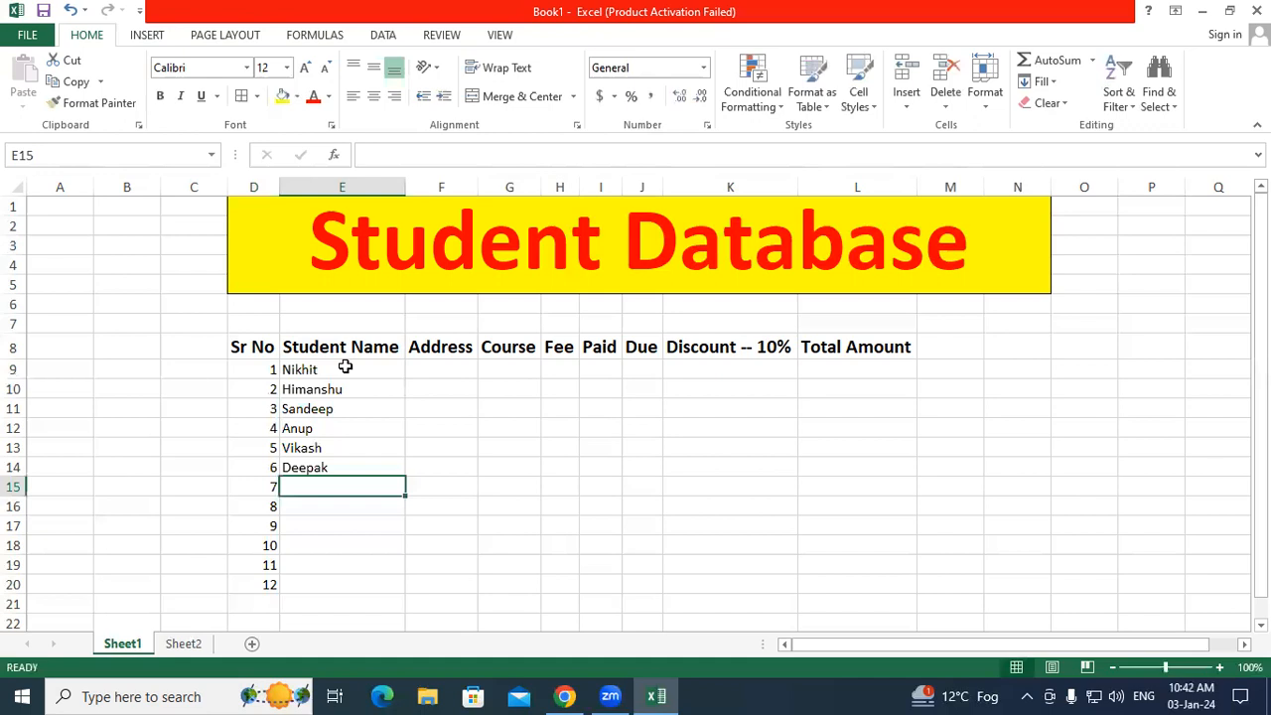
text(Ra)
text(dh)
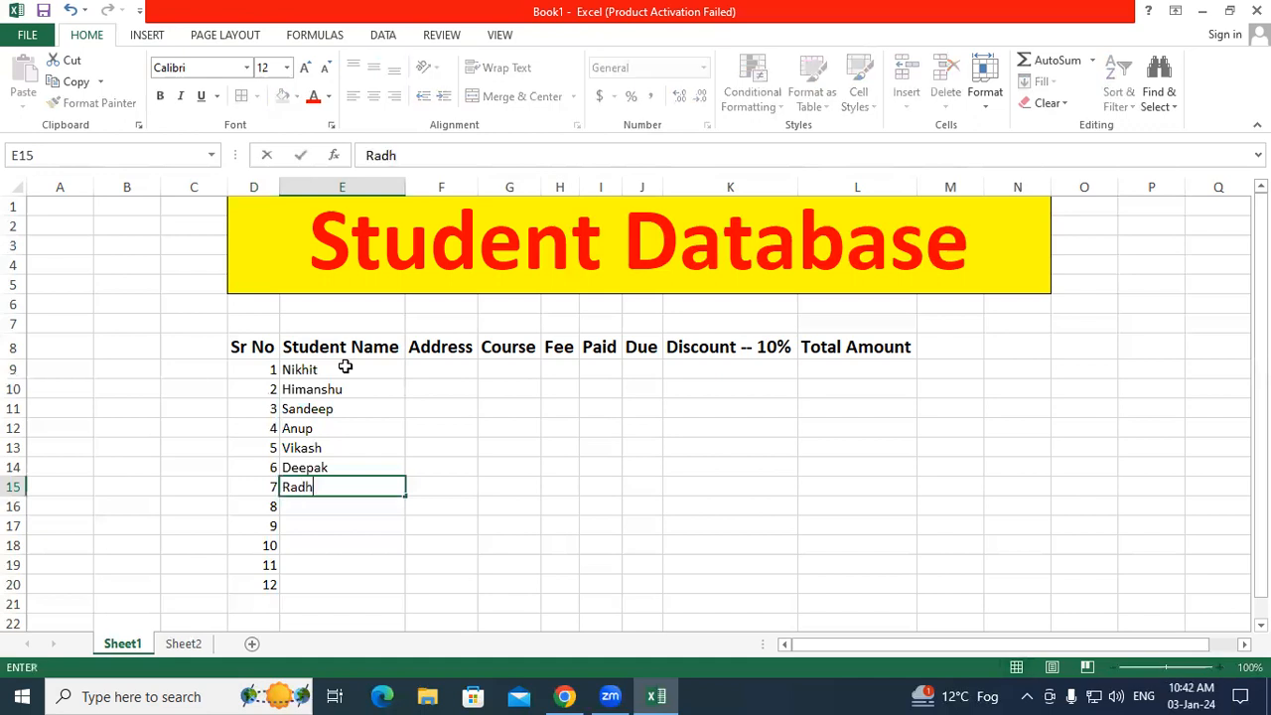
text(eshyam)
key(Return)
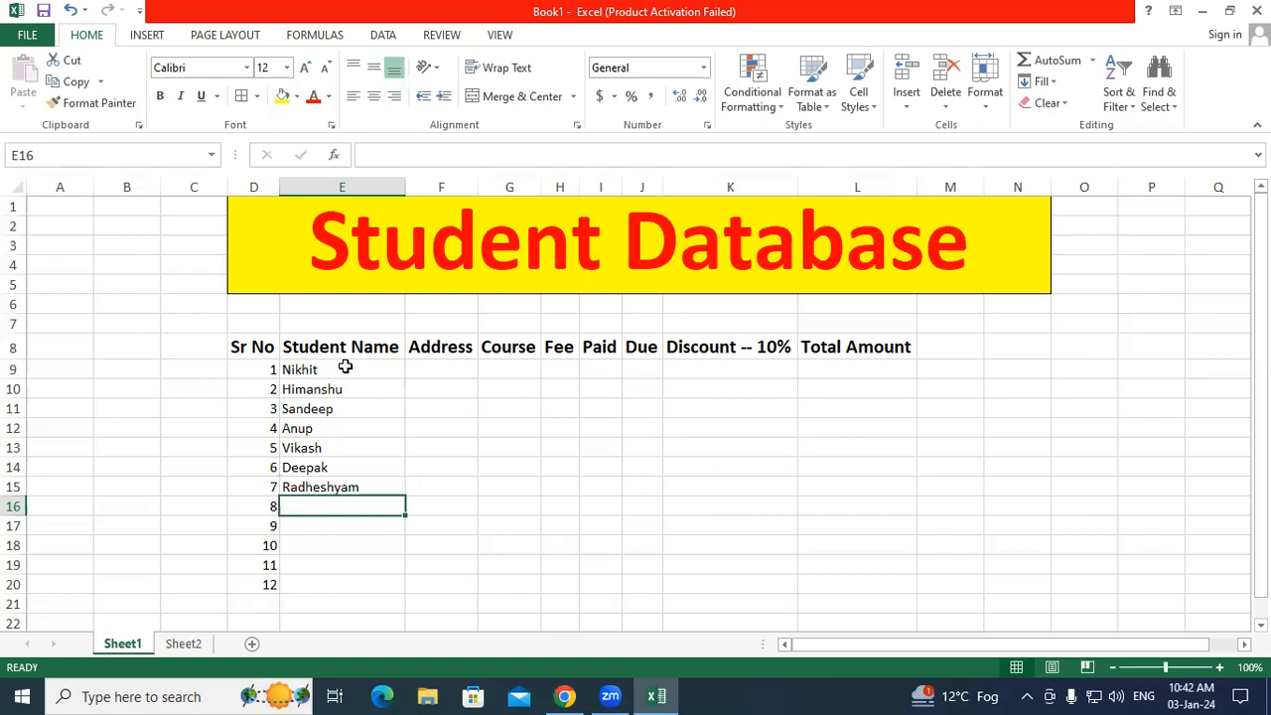
text(Anikesh)
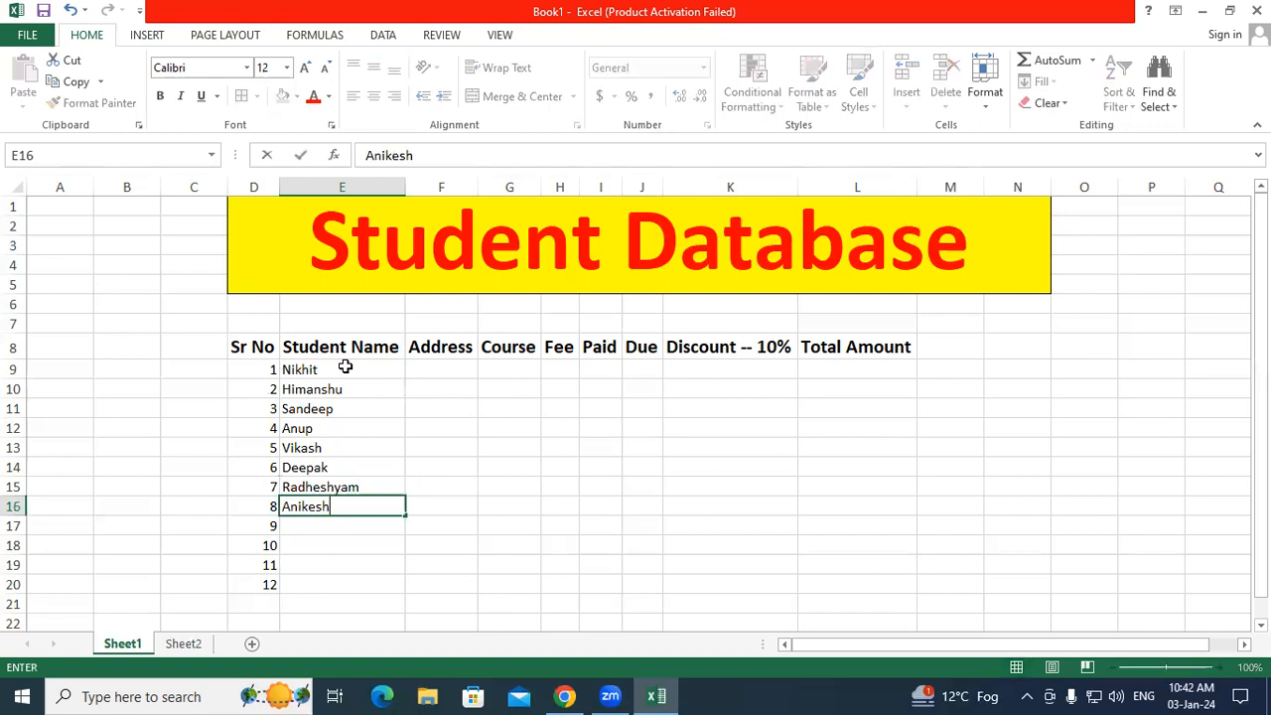
key(Return)
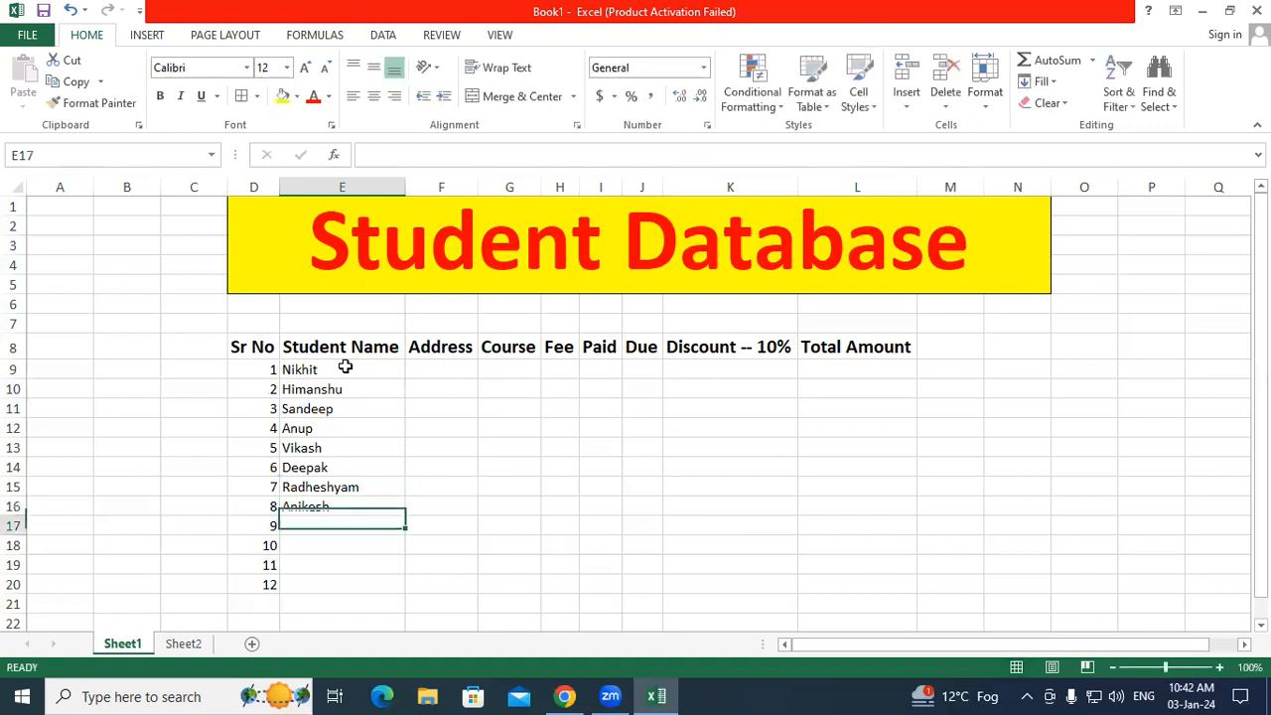
text(Abdul)
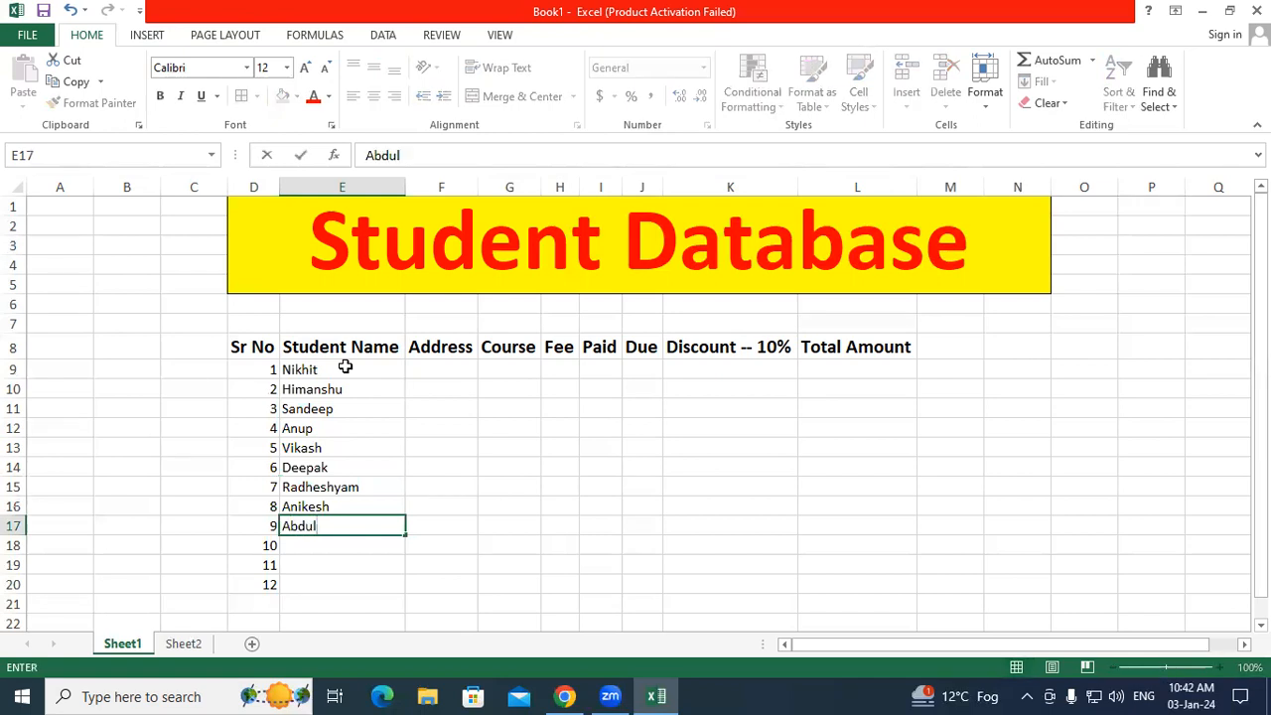
key(Return)
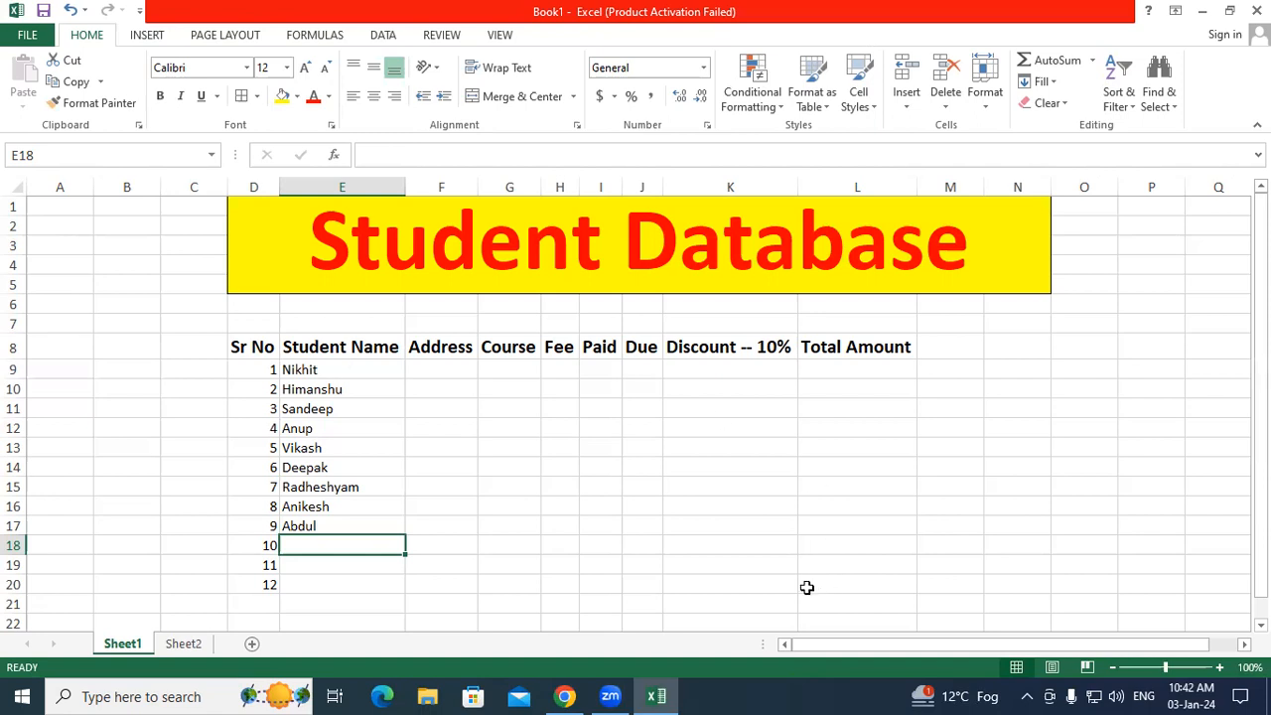
Step: Paste the tenth student's name, copied from another window, into E18
click(58, 354)
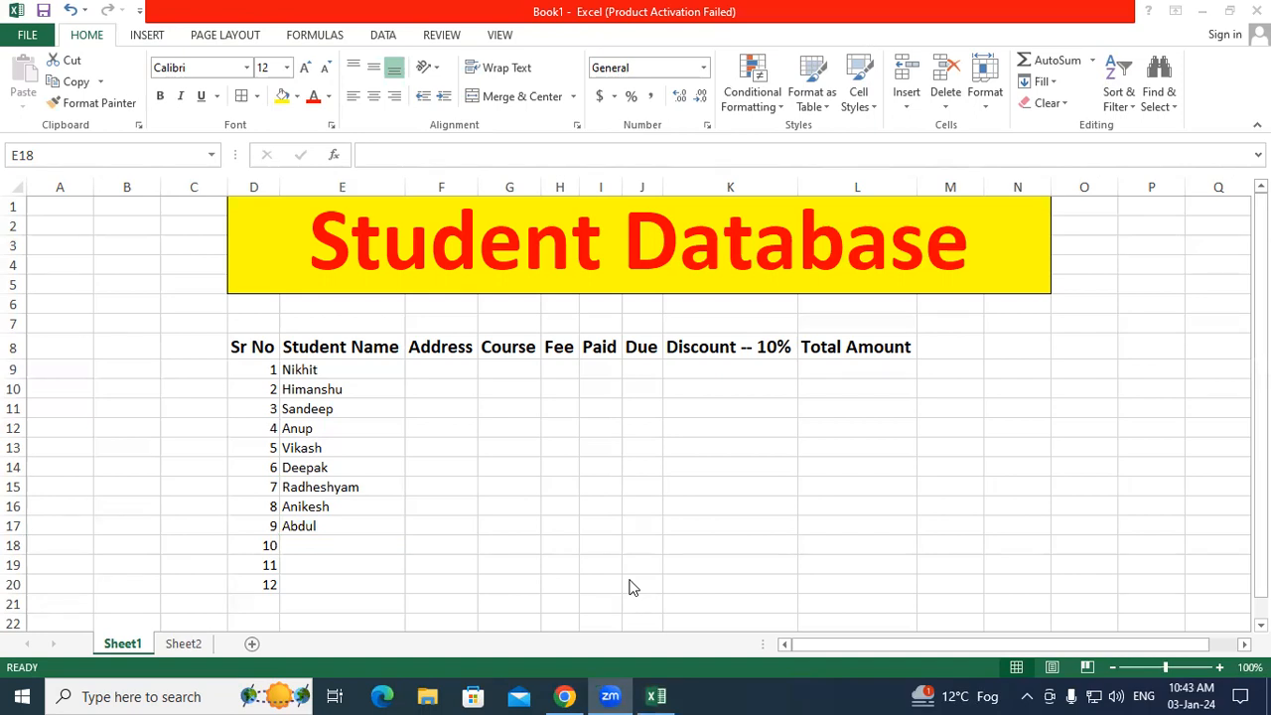
click(359, 541)
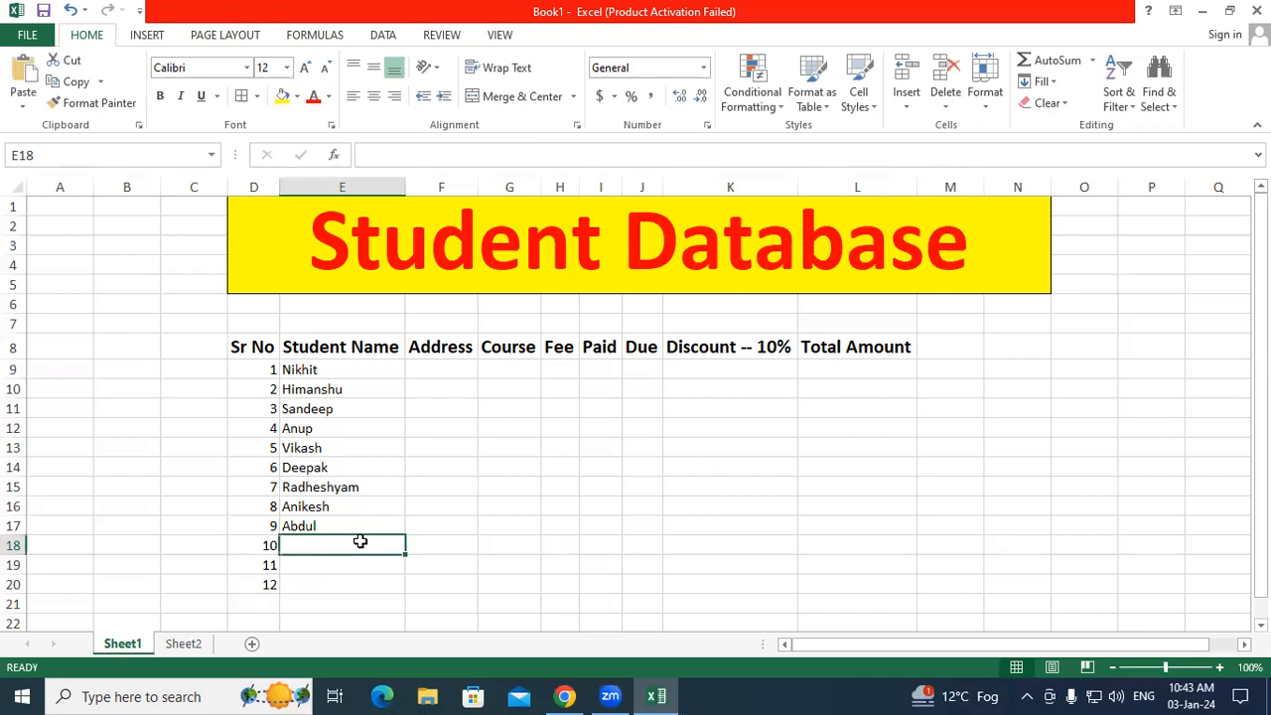
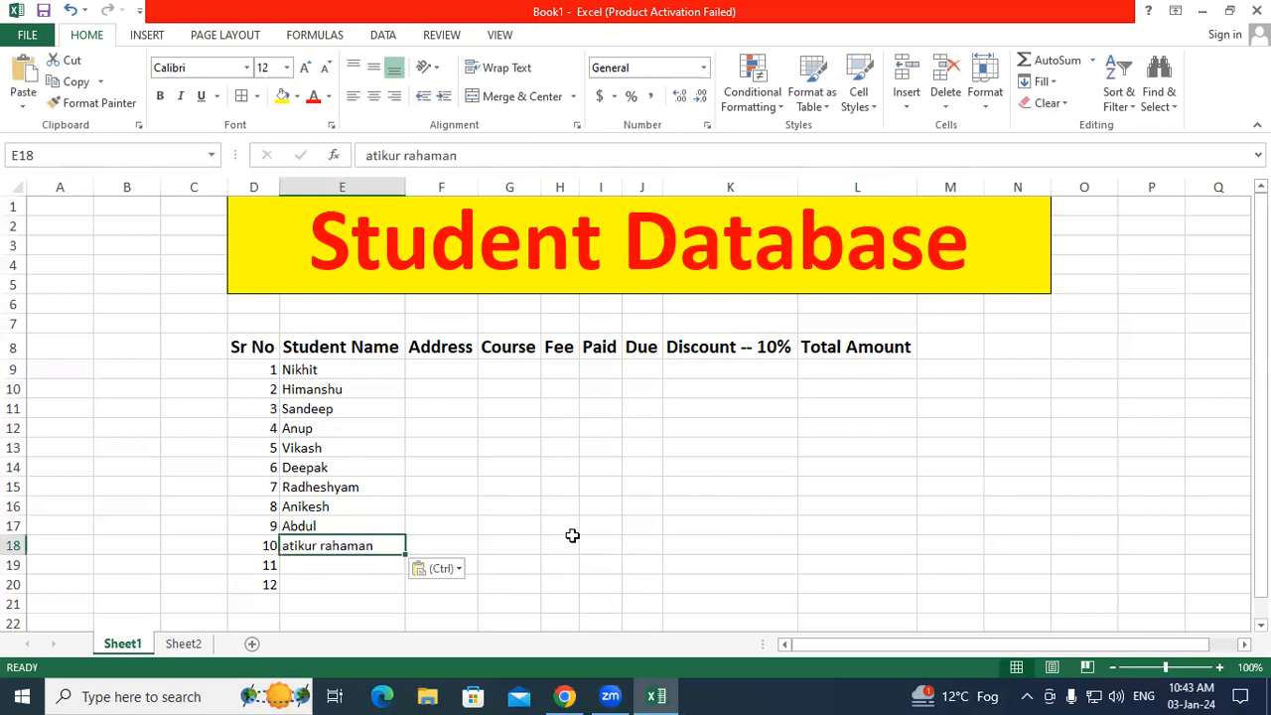
key(alt+Tab)
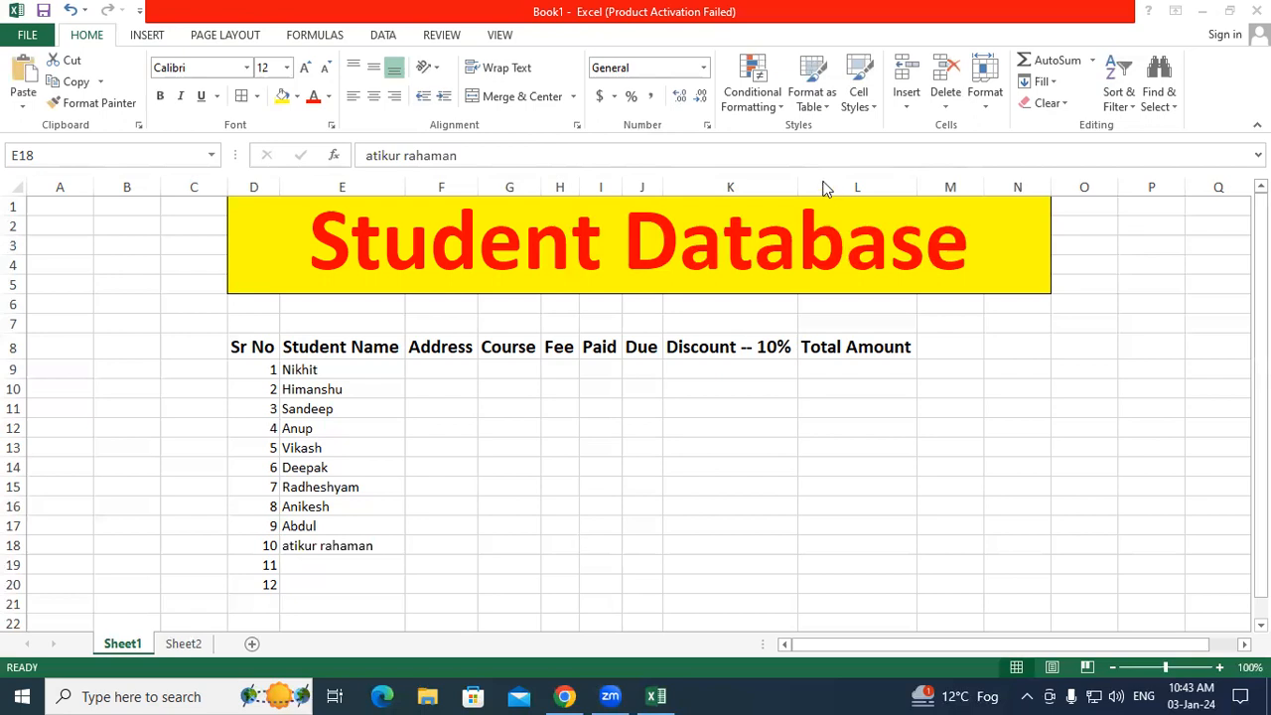
click(823, 183)
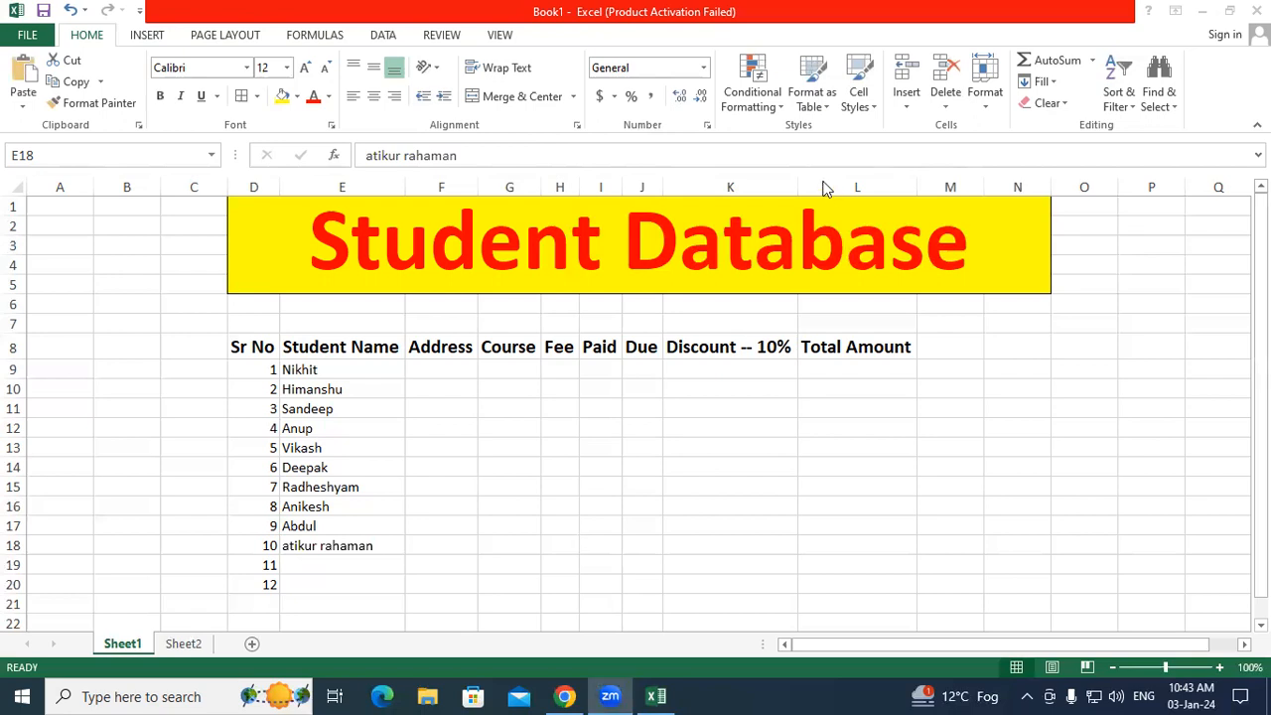
click(335, 558)
Step: Enter the eleventh student's name in E19, correcting its spelling
click(321, 565)
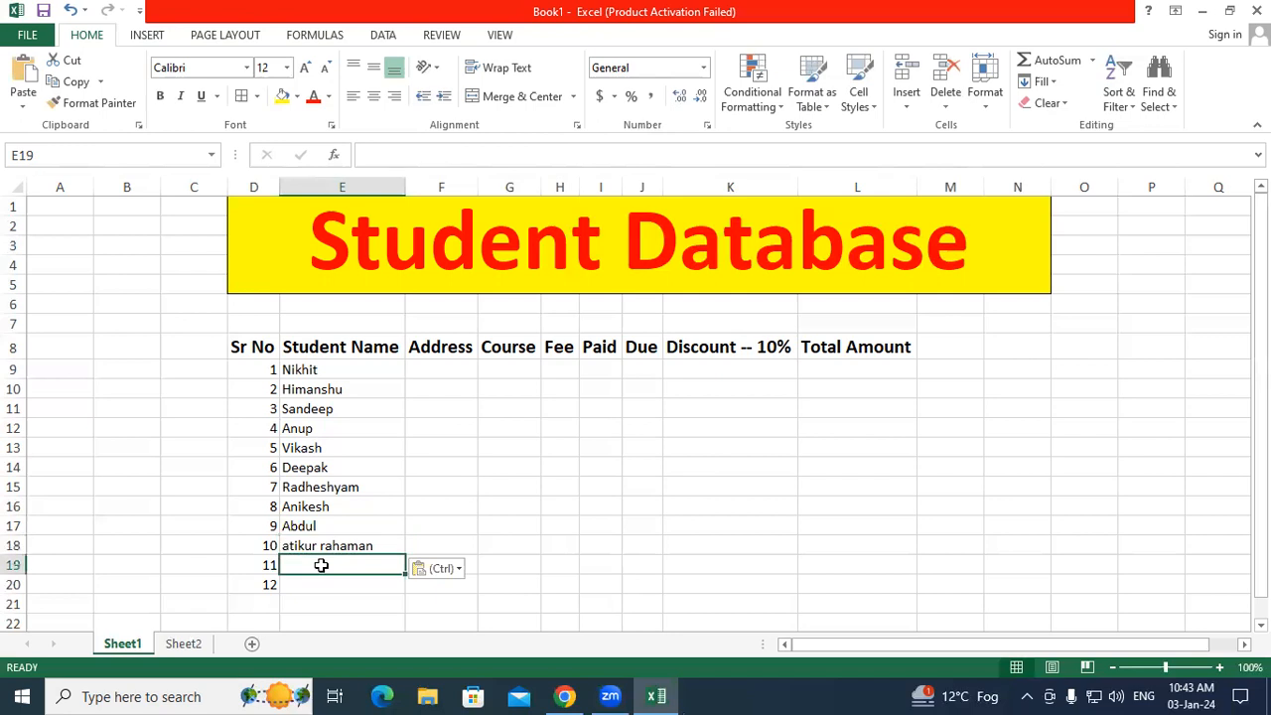
text(Khu)
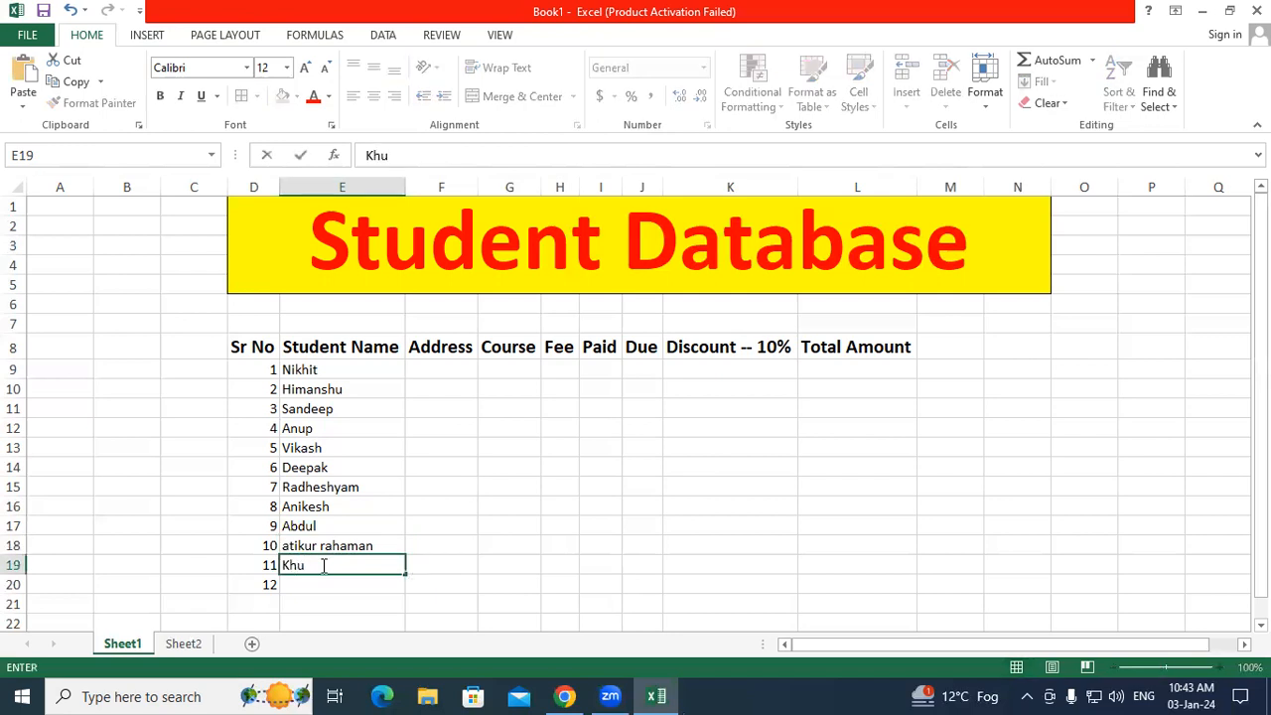
text(s)
text(h)
text(ub)
key(BackSpace)
key(BackSpace)
text(buddin)
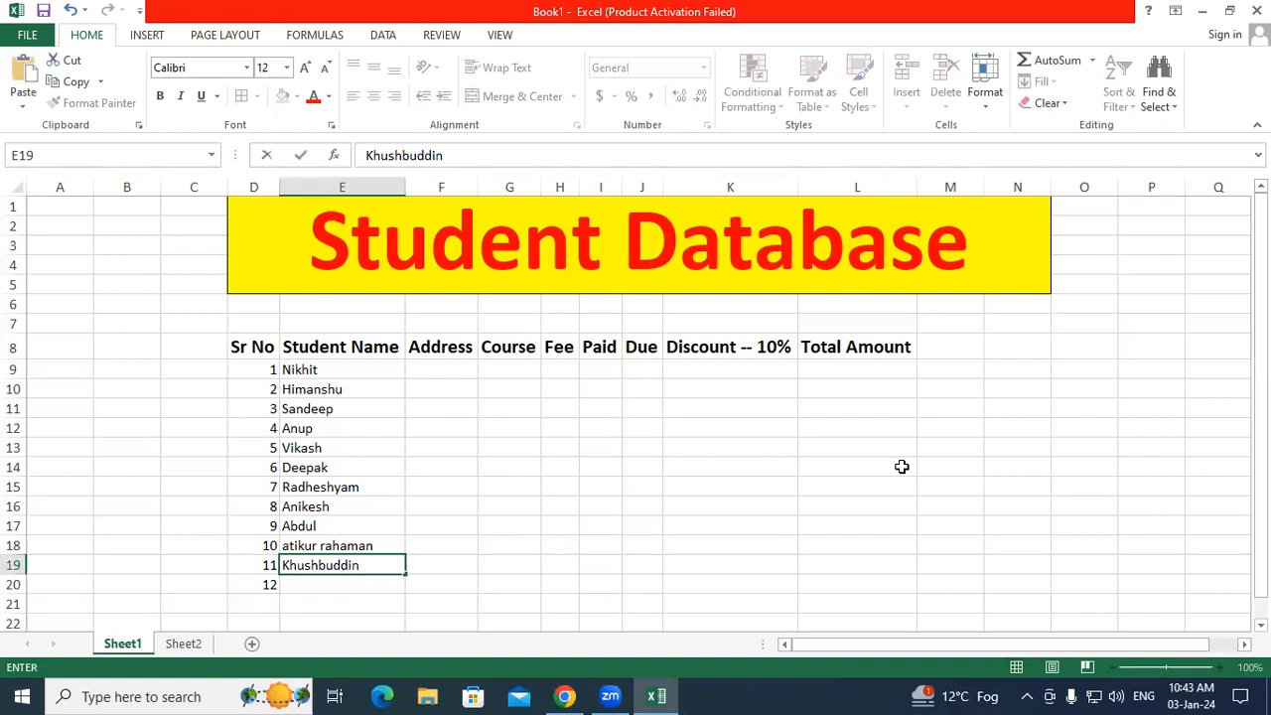
key(Return)
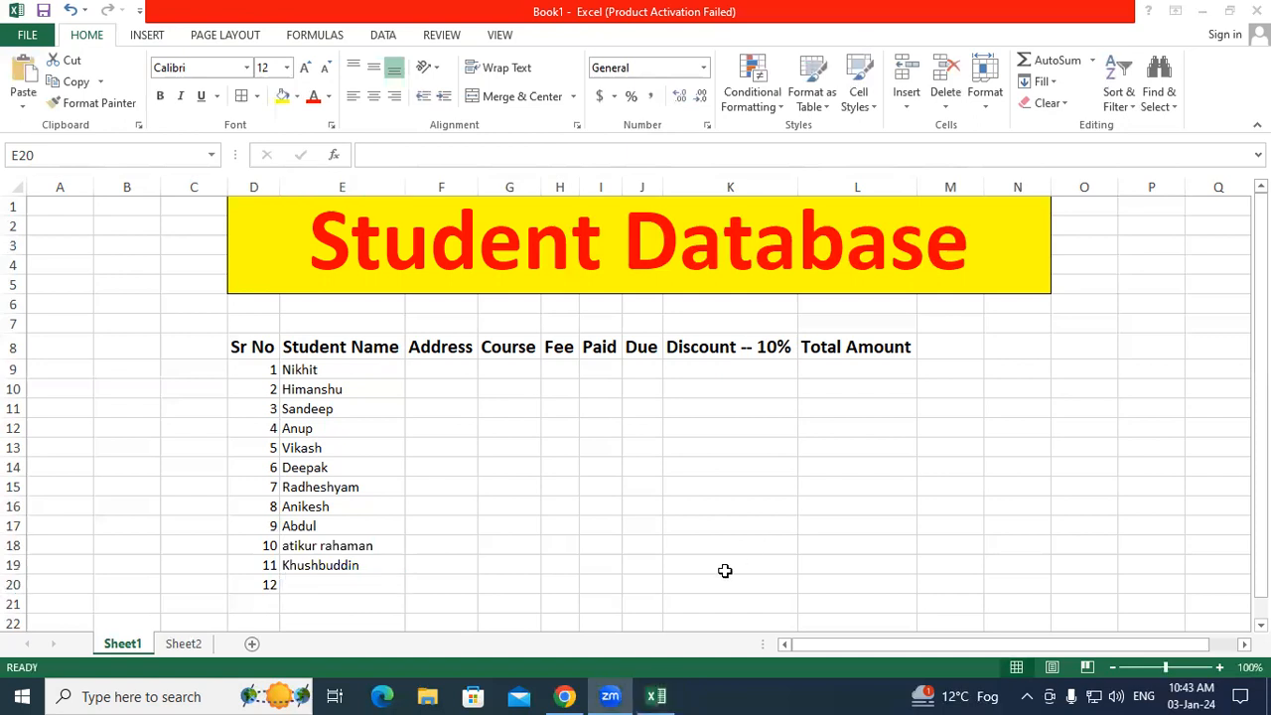
click(354, 564)
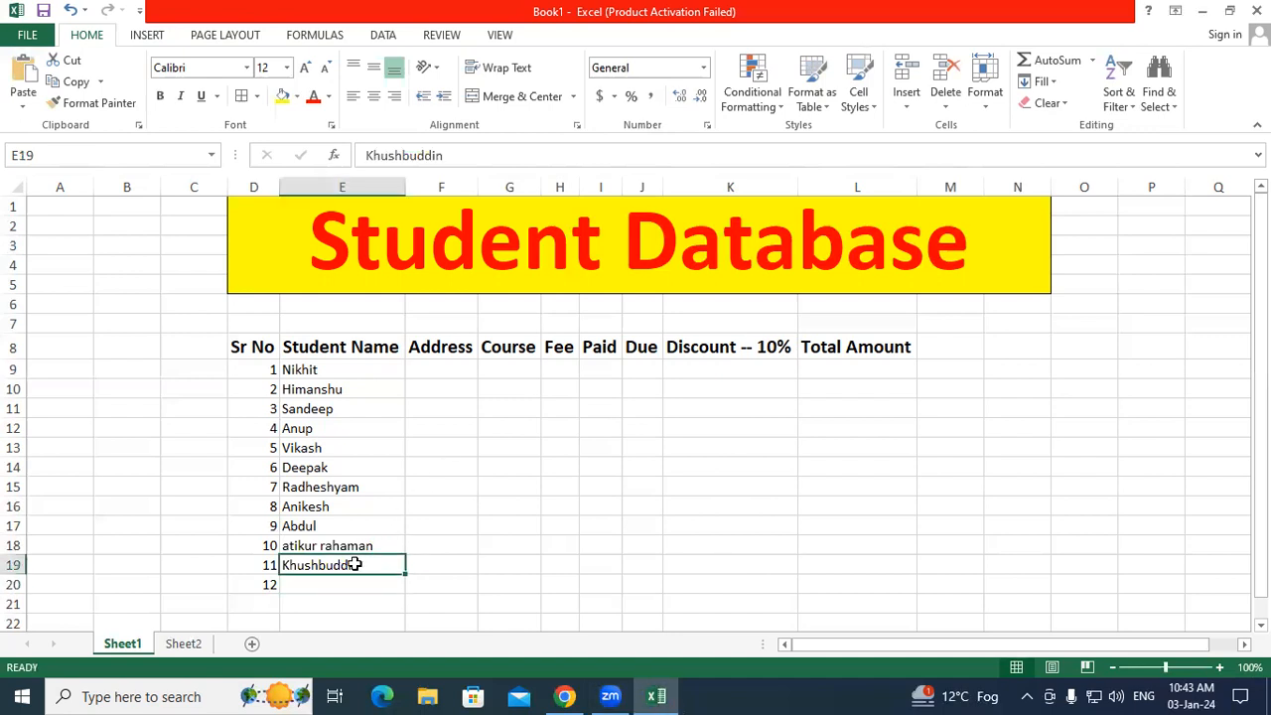
text(Khusbuddin)
Step: Capitalise the first letter of the name in E18 and enter the twelfth student's name in E20
click(347, 582)
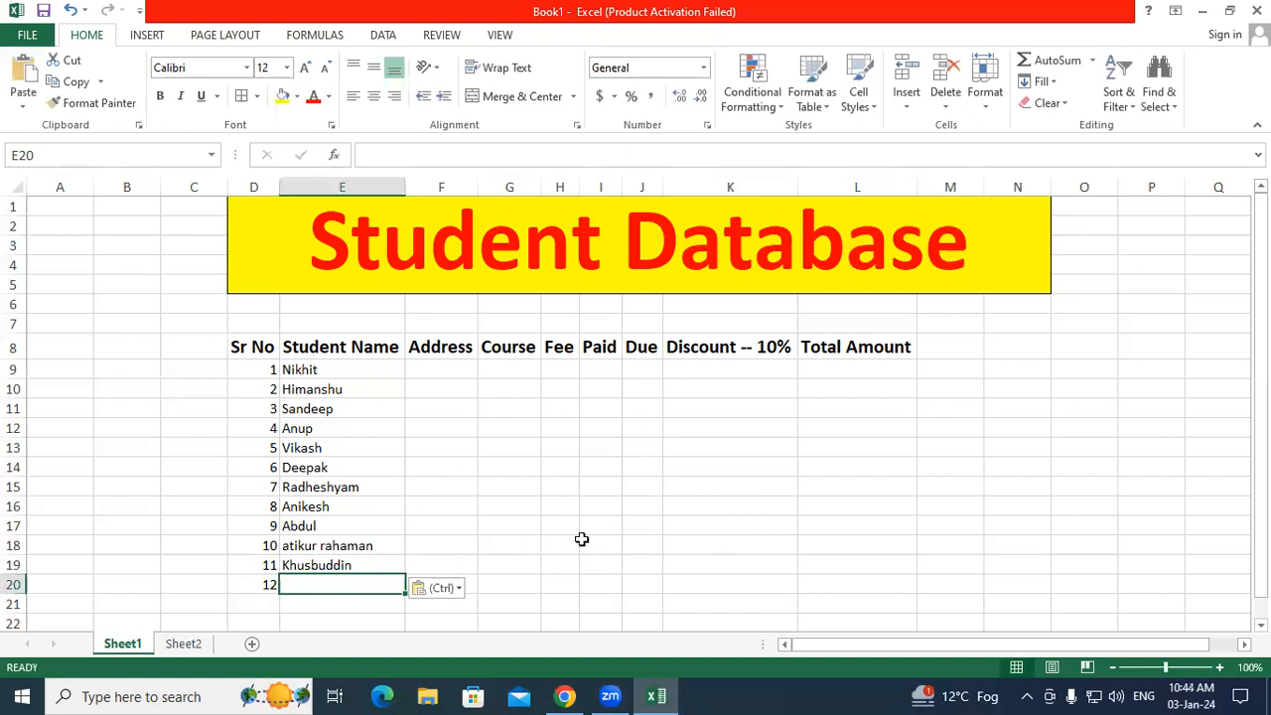
double_click(289, 582)
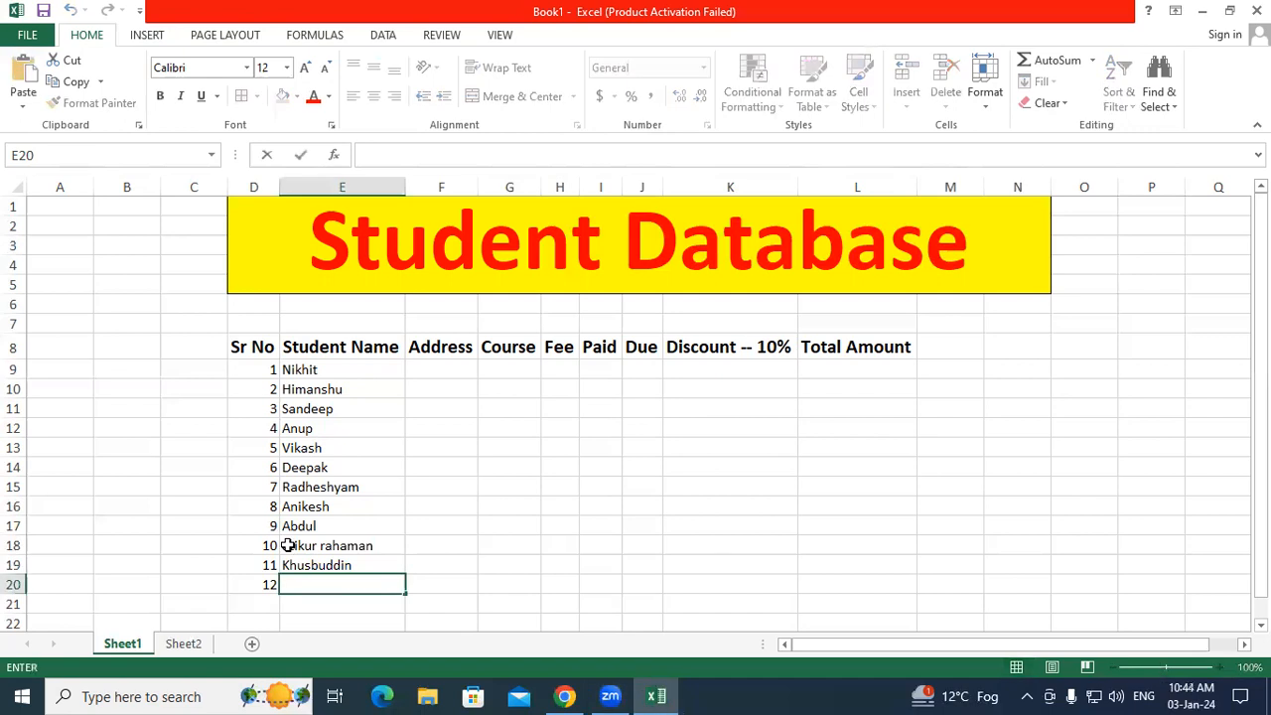
double_click(287, 546)
text(A)
click(339, 586)
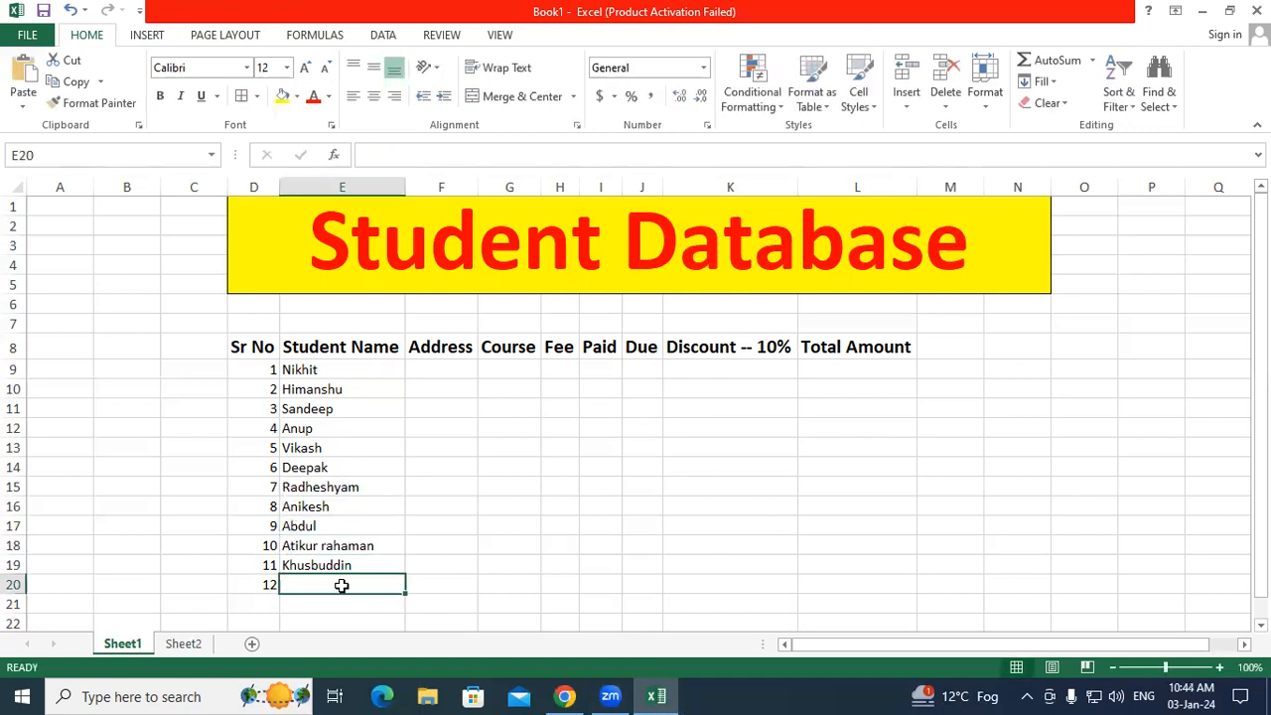
text(Arif)
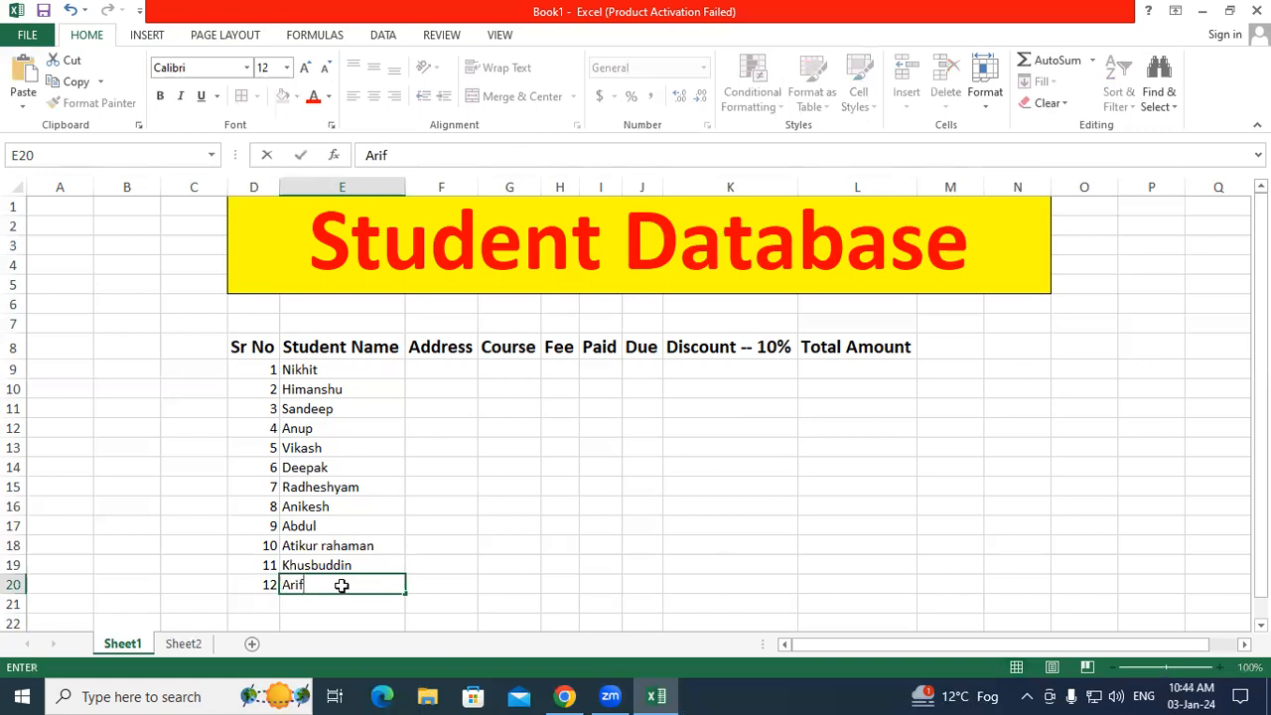
key(Return)
click(434, 363)
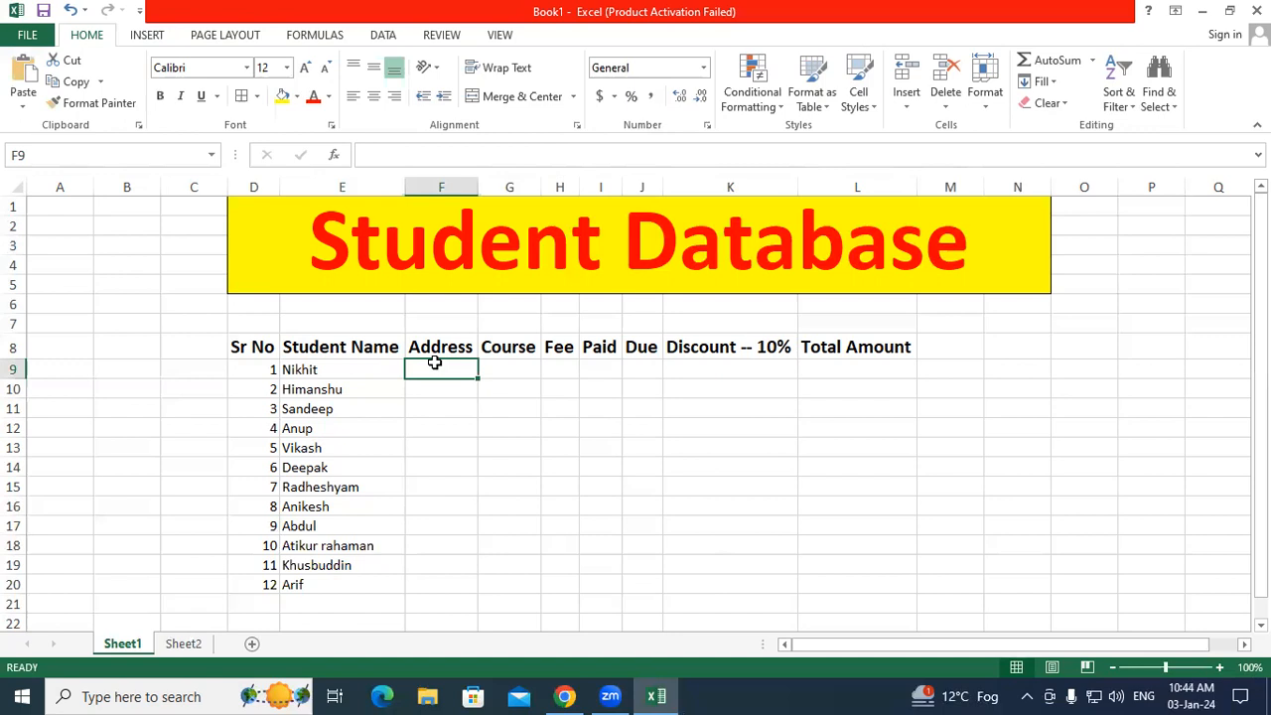
Step: Enter Padrauna, Ramkola and Kushinagar in F9:F11, repeat them down to F20, and autofit column F
text(Padra)
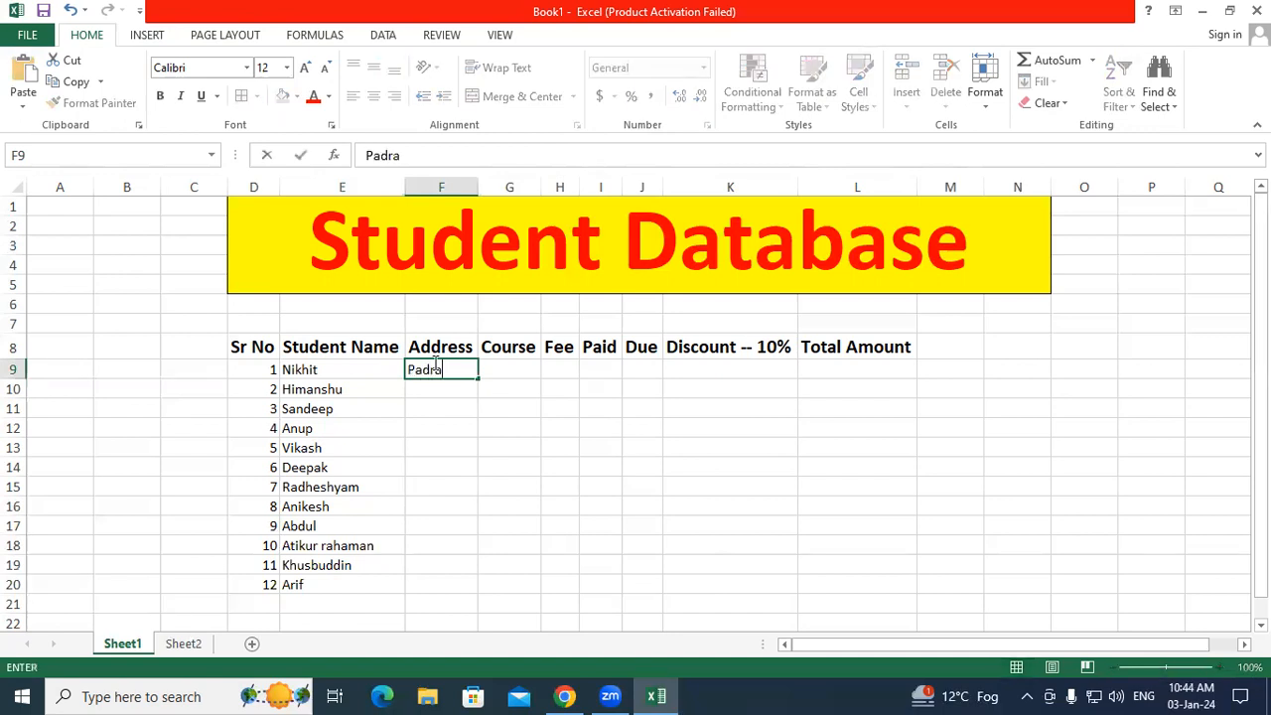
text(una)
key(Return)
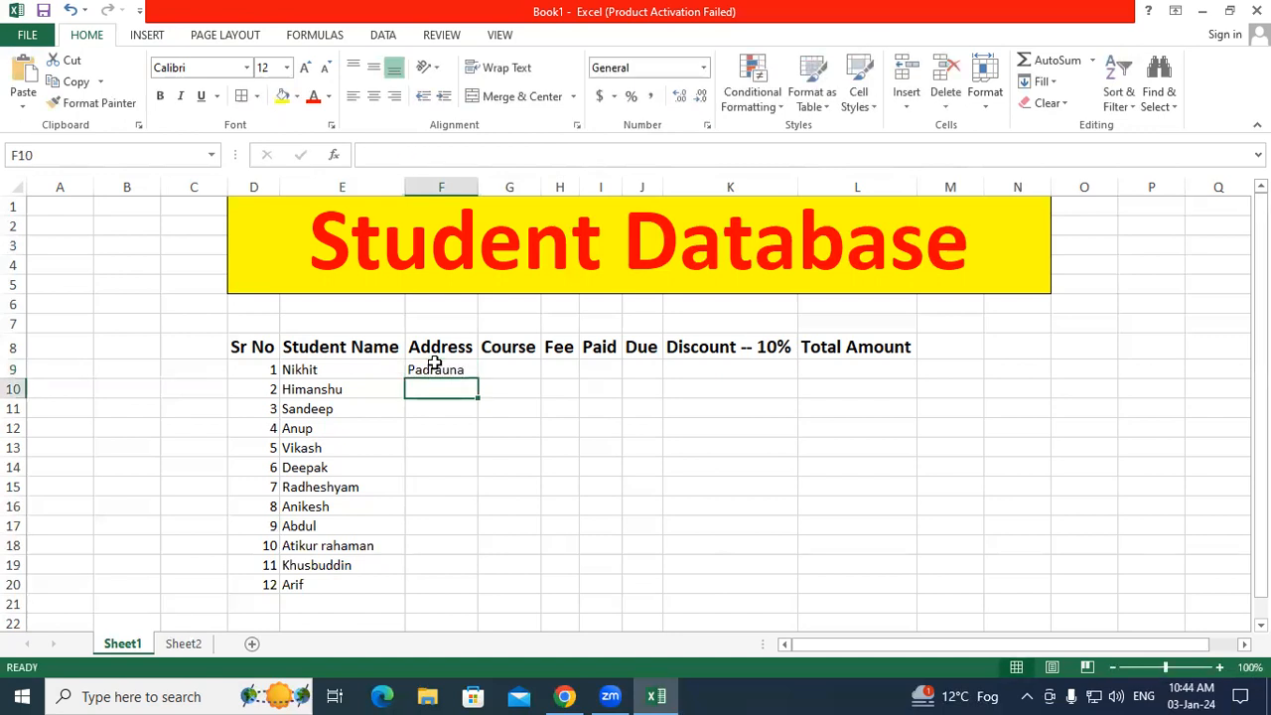
text(Ramkola)
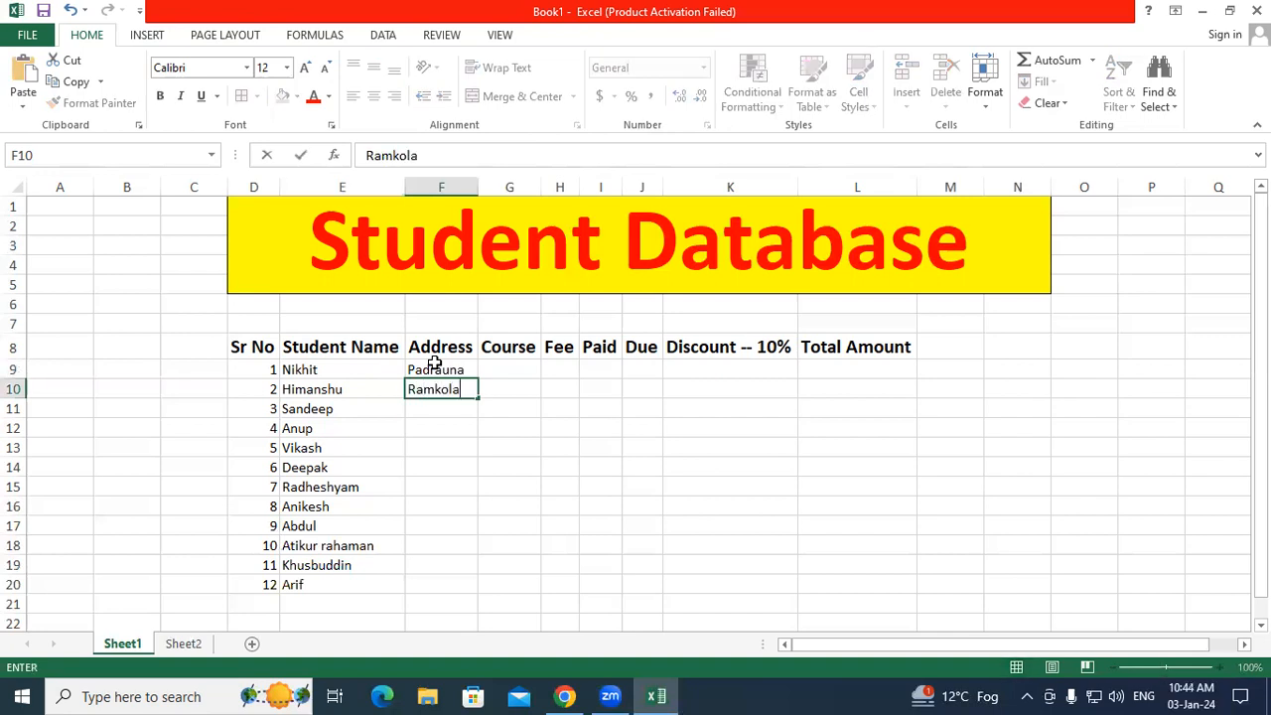
key(Return)
text(Kus)
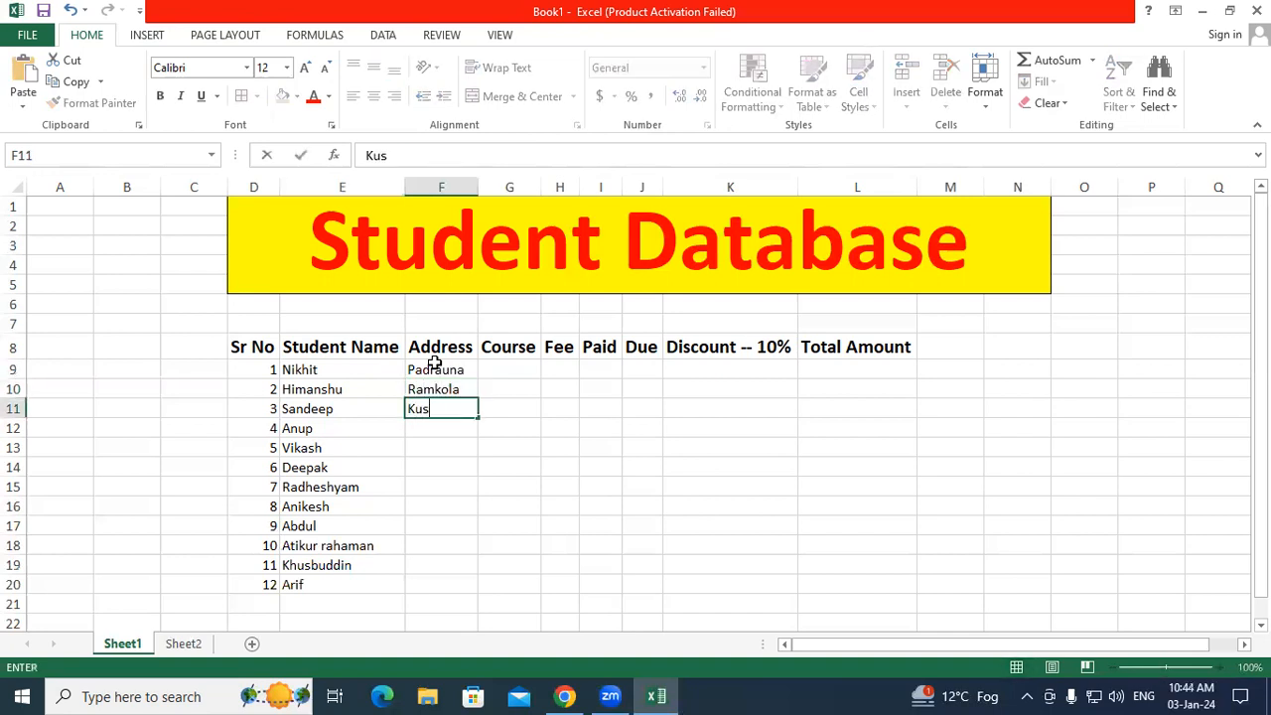
text(hinagar)
key(Return)
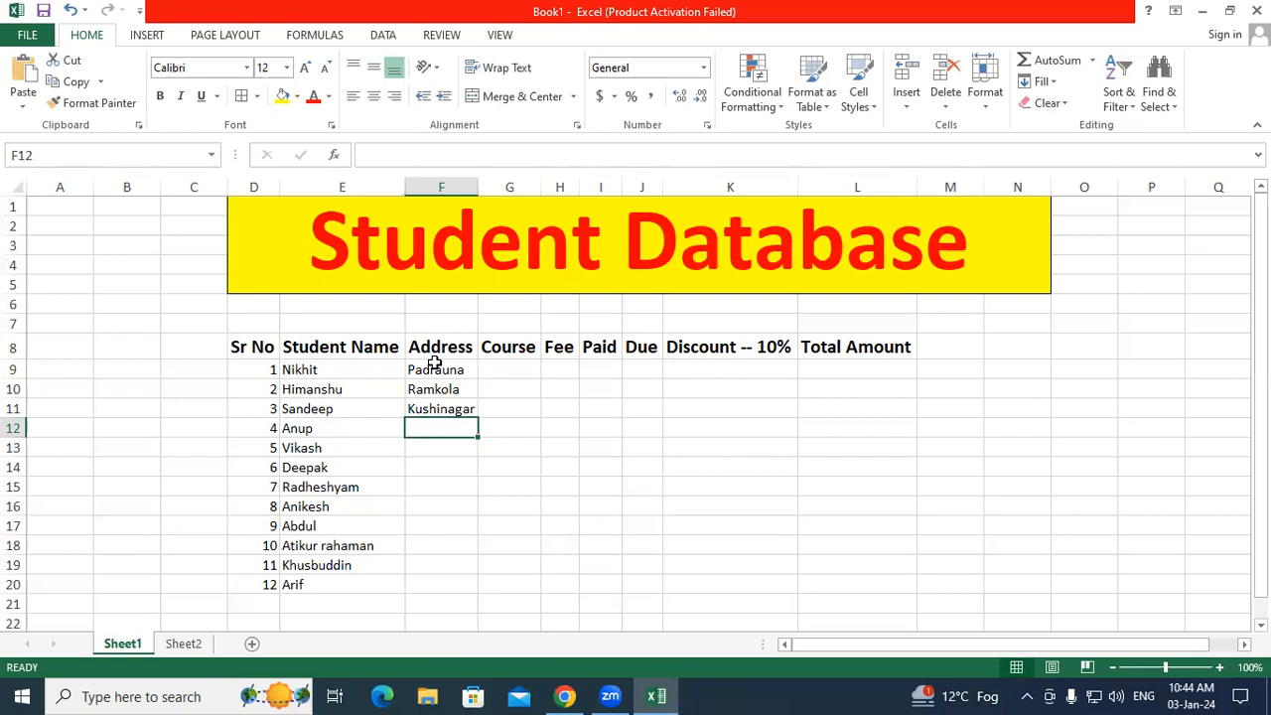
drag(434, 364, 473, 594)
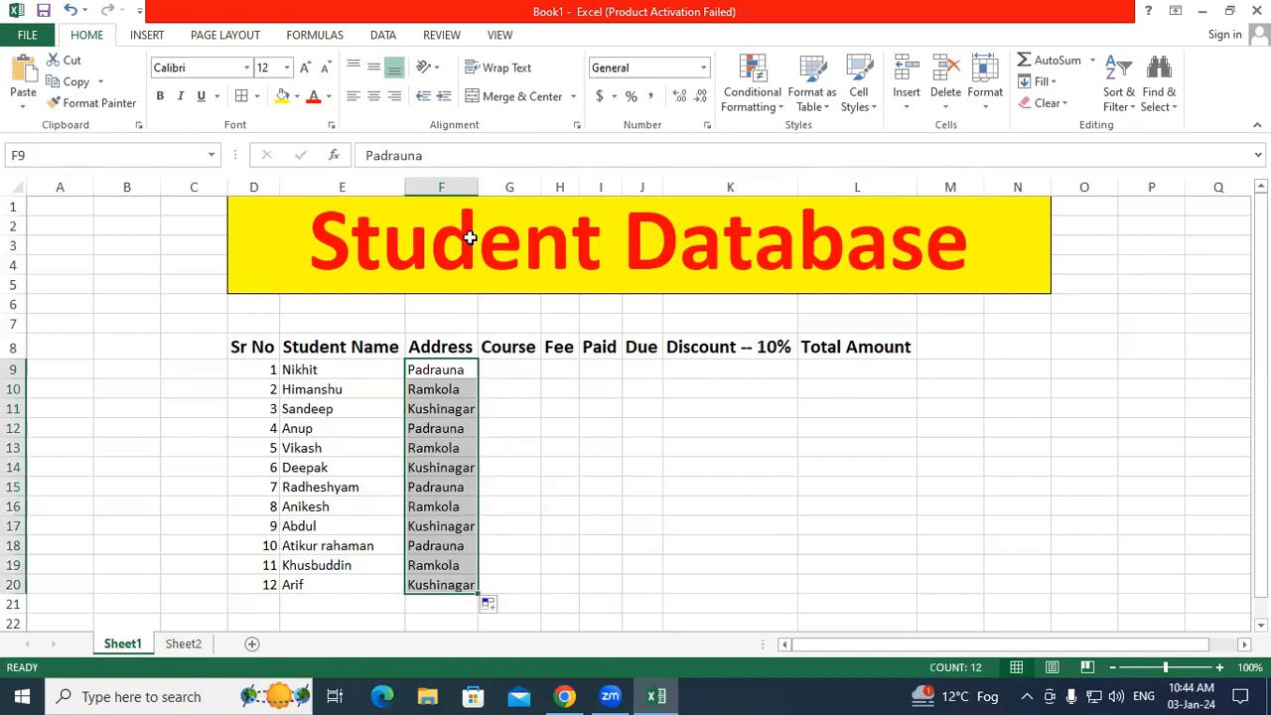
double_click(480, 192)
click(524, 385)
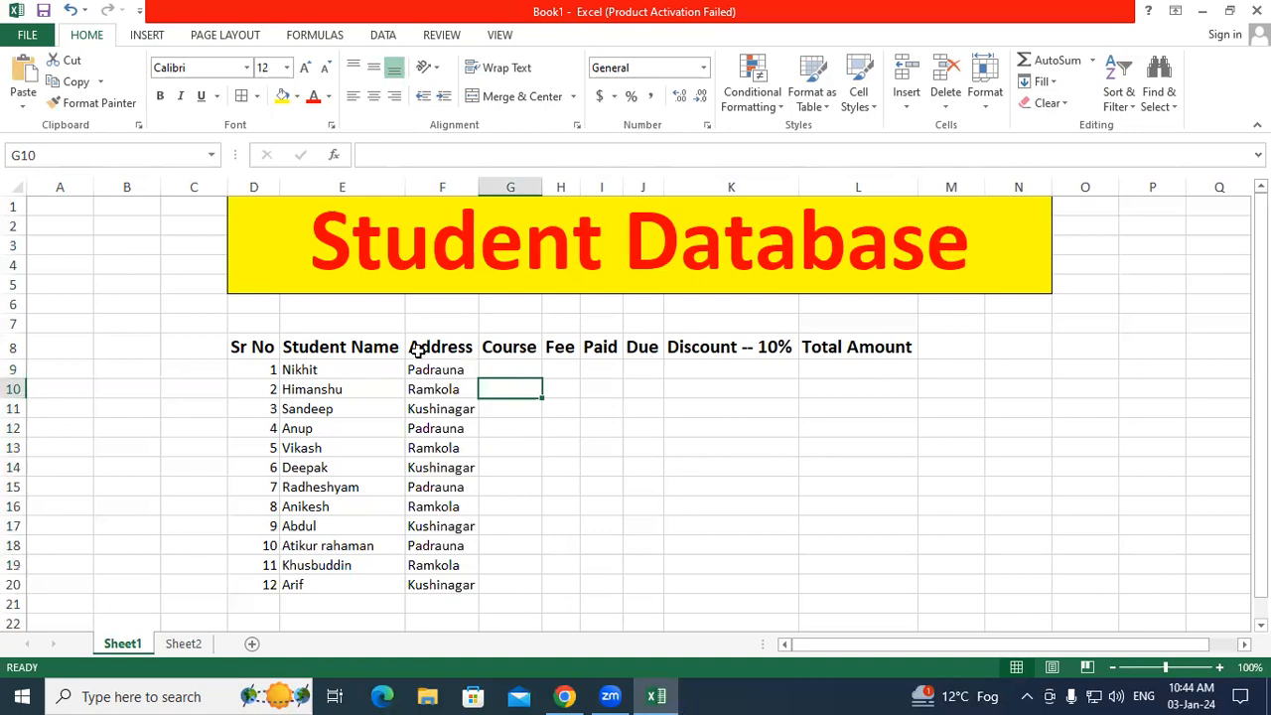
Step: Apply All Borders to the table range D8:L20
drag(254, 346, 831, 582)
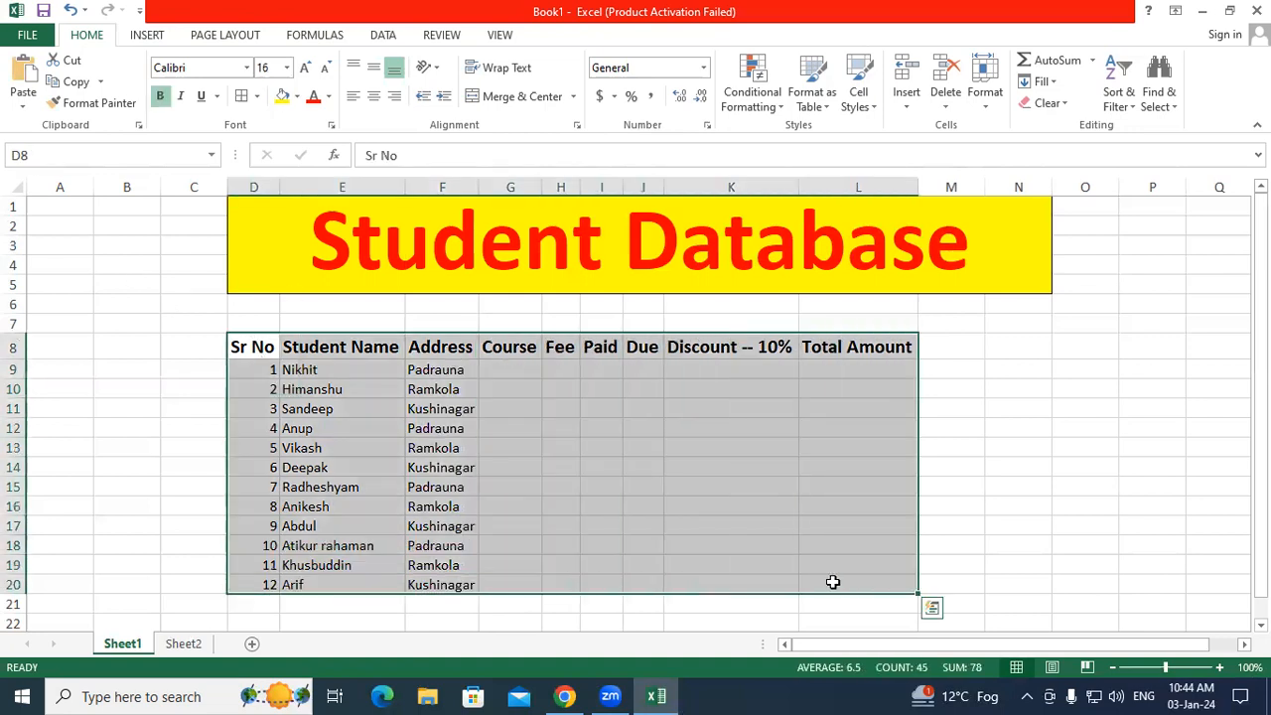
click(241, 96)
click(702, 453)
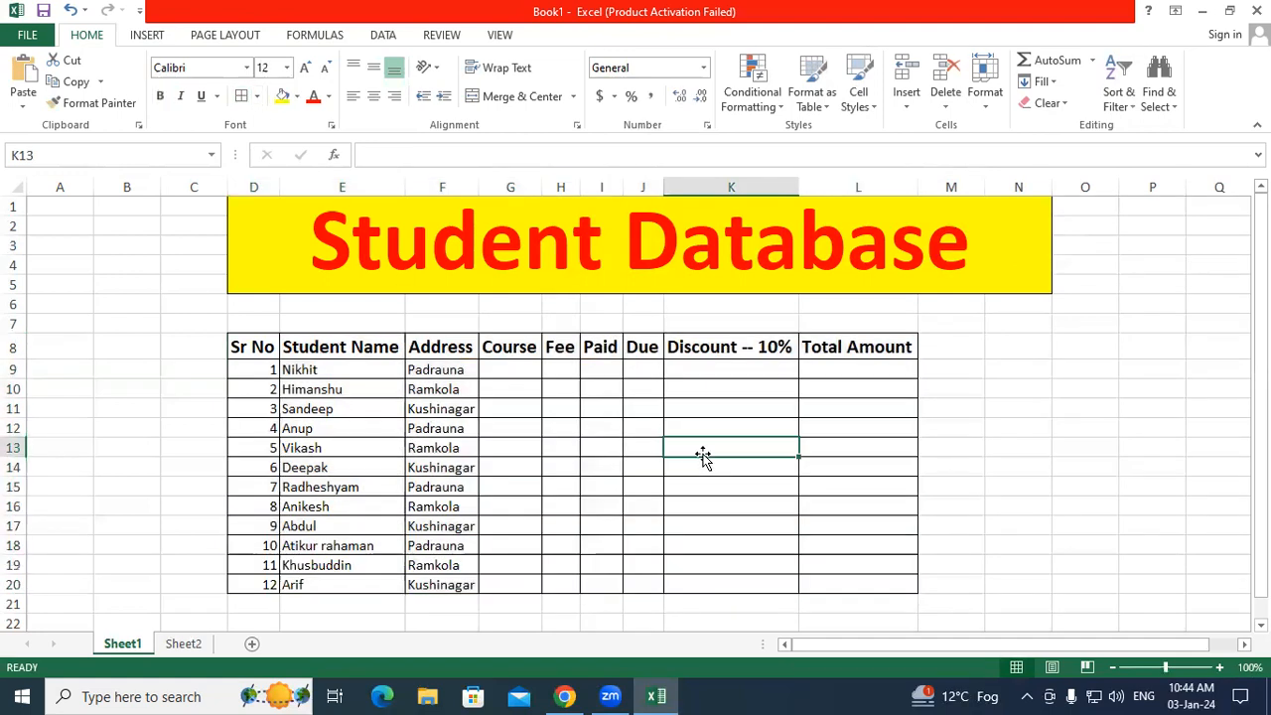
scroll(695, 452, down, 1)
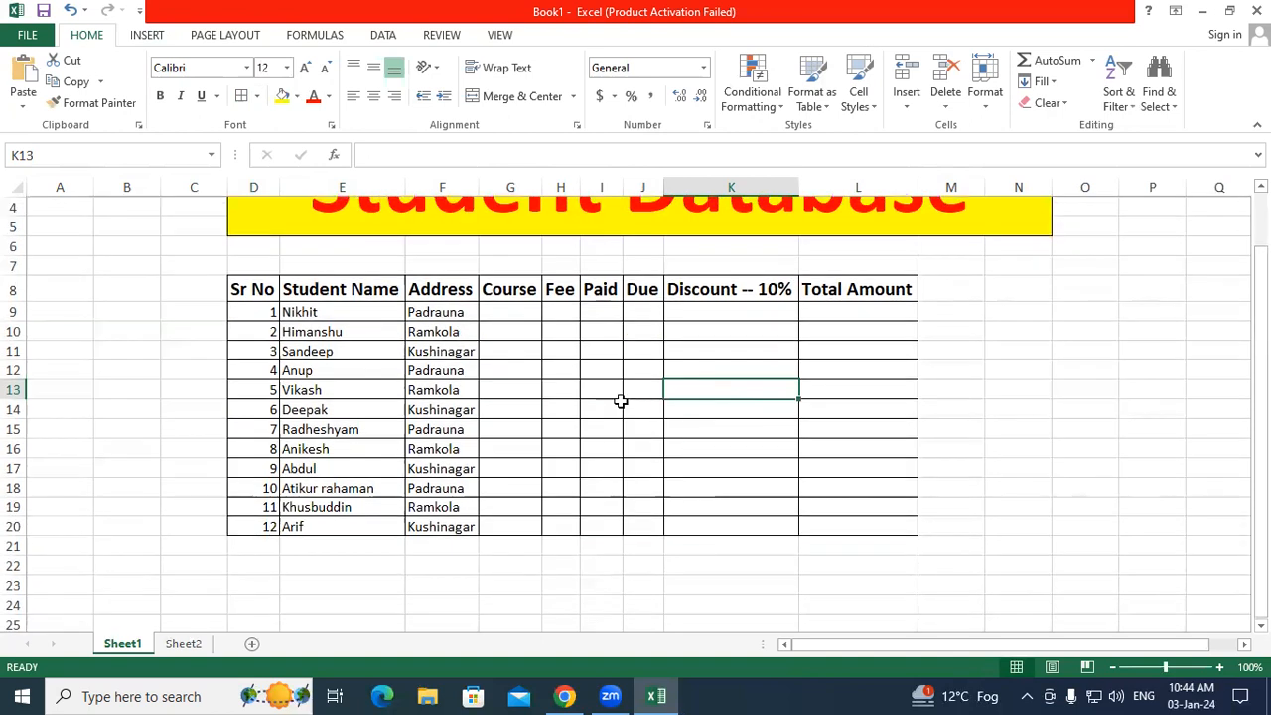
Step: Enter courses ADFA, DFA, ADFA, ADFA and DCA for the first five students in G9:G13
click(518, 311)
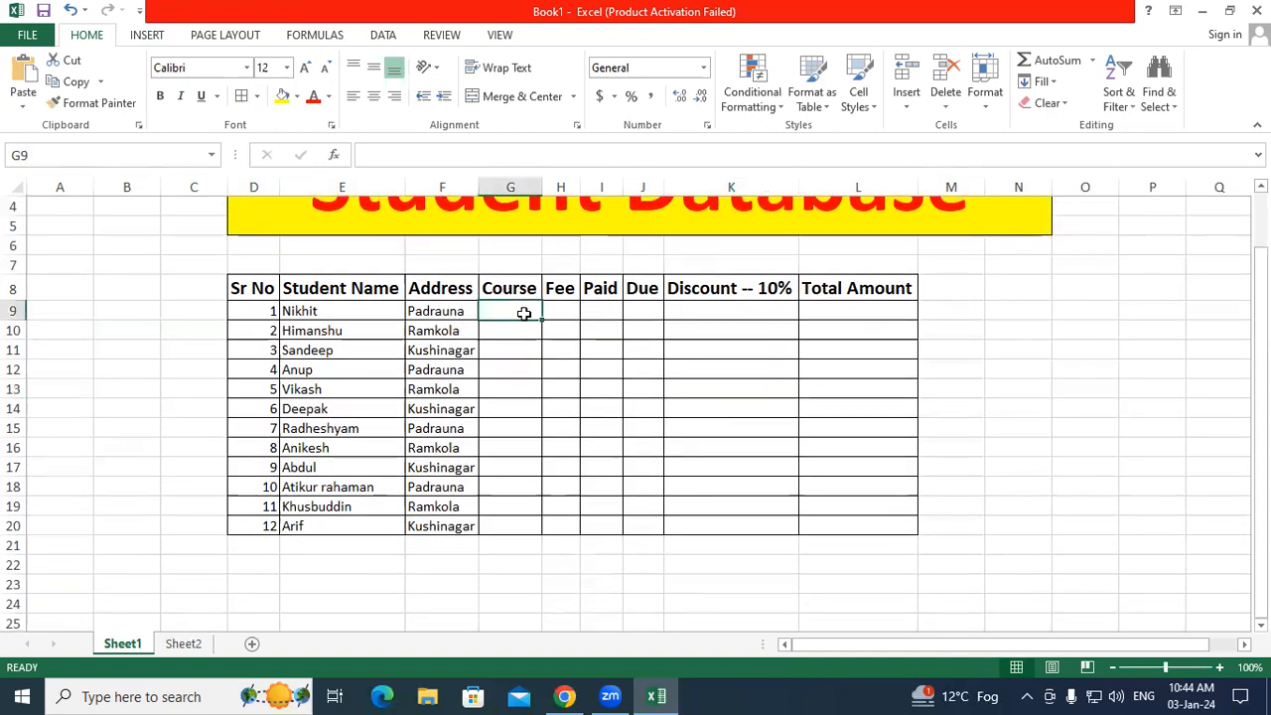
text(ADFA)
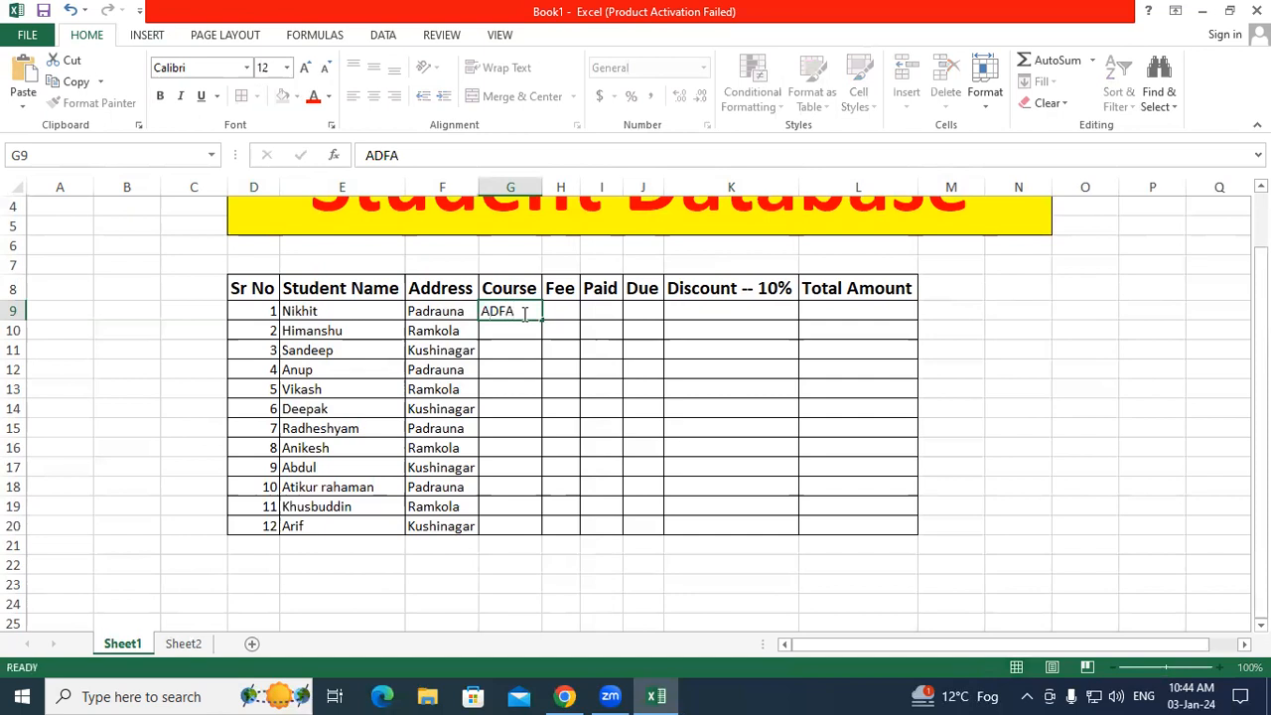
key(Tab)
click(512, 329)
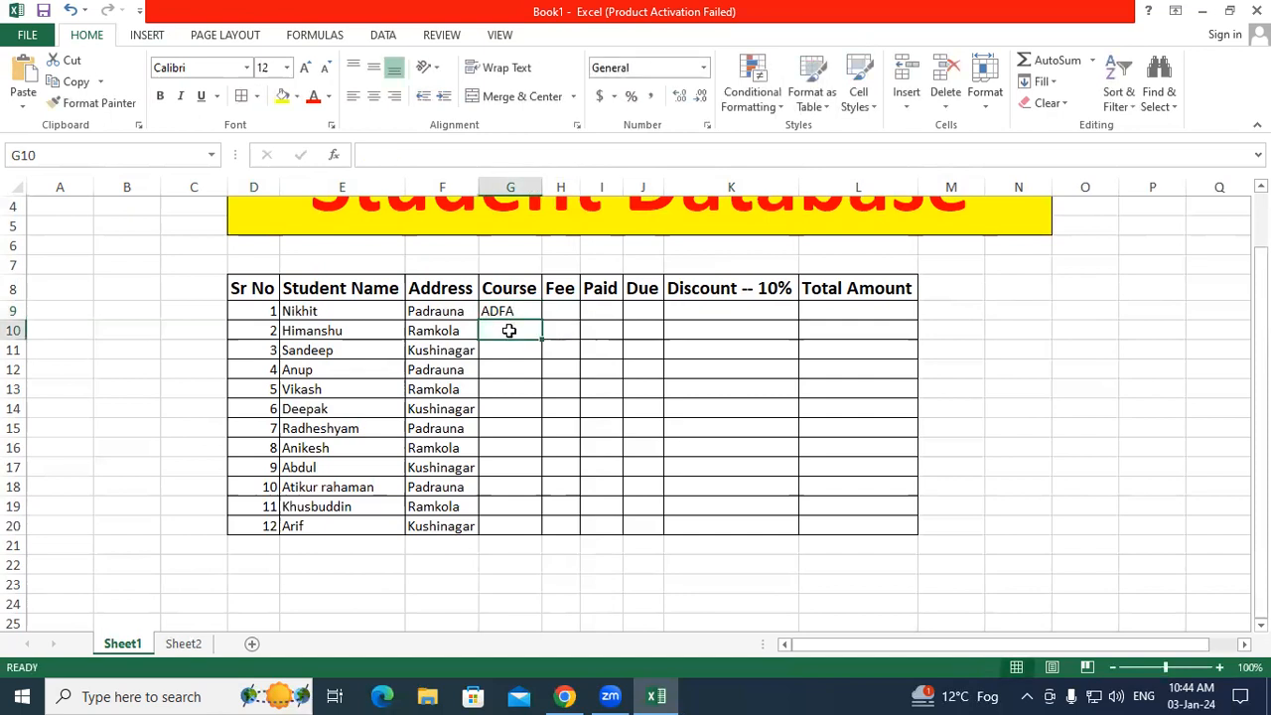
text(DFA)
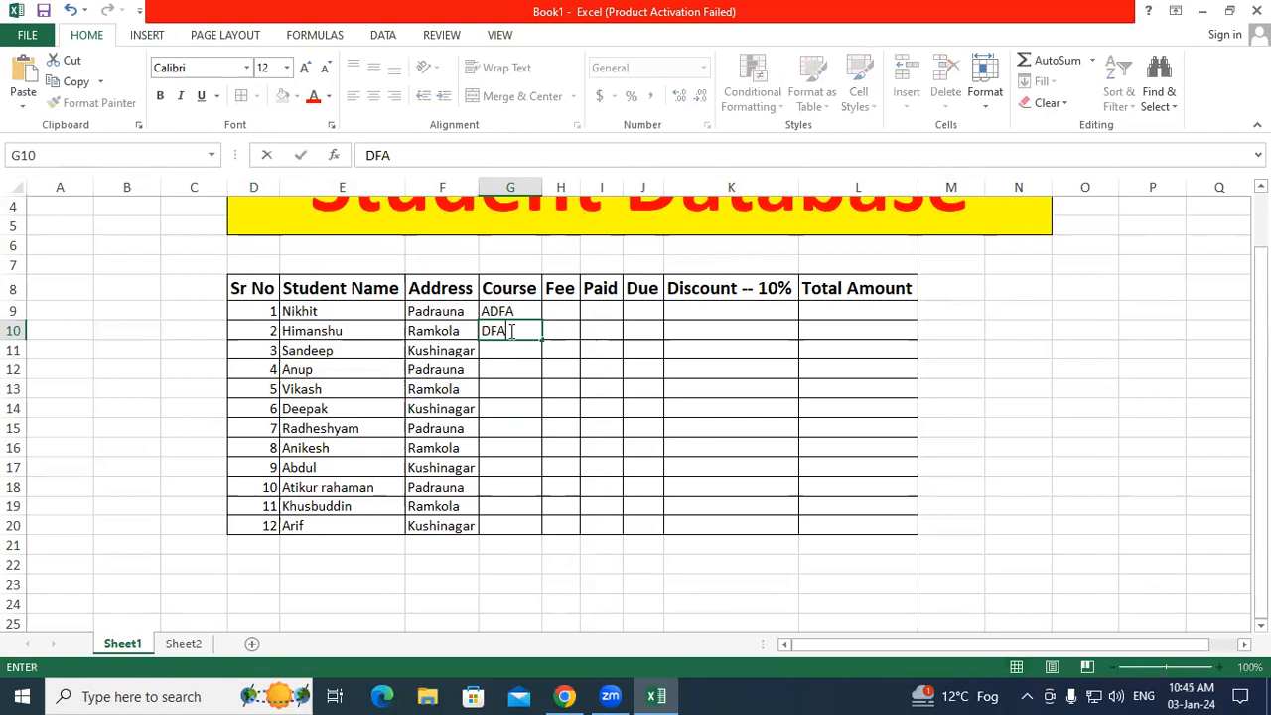
key(Return)
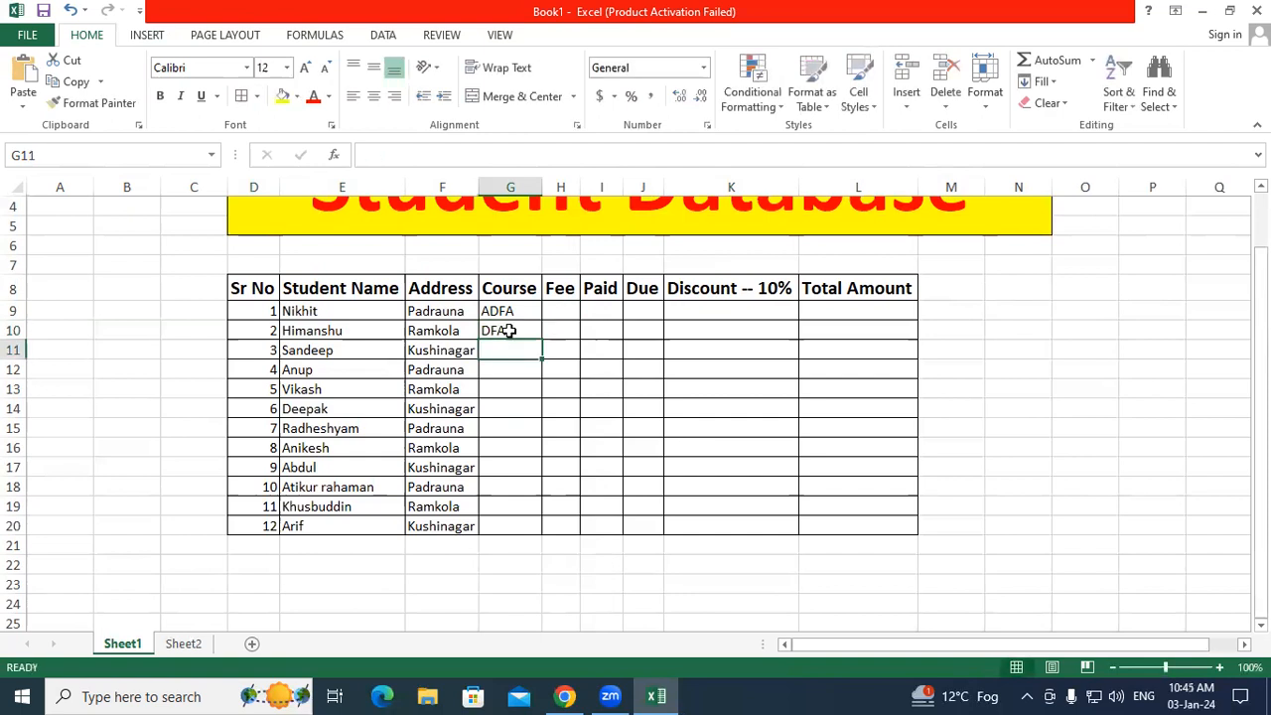
text(ADFA)
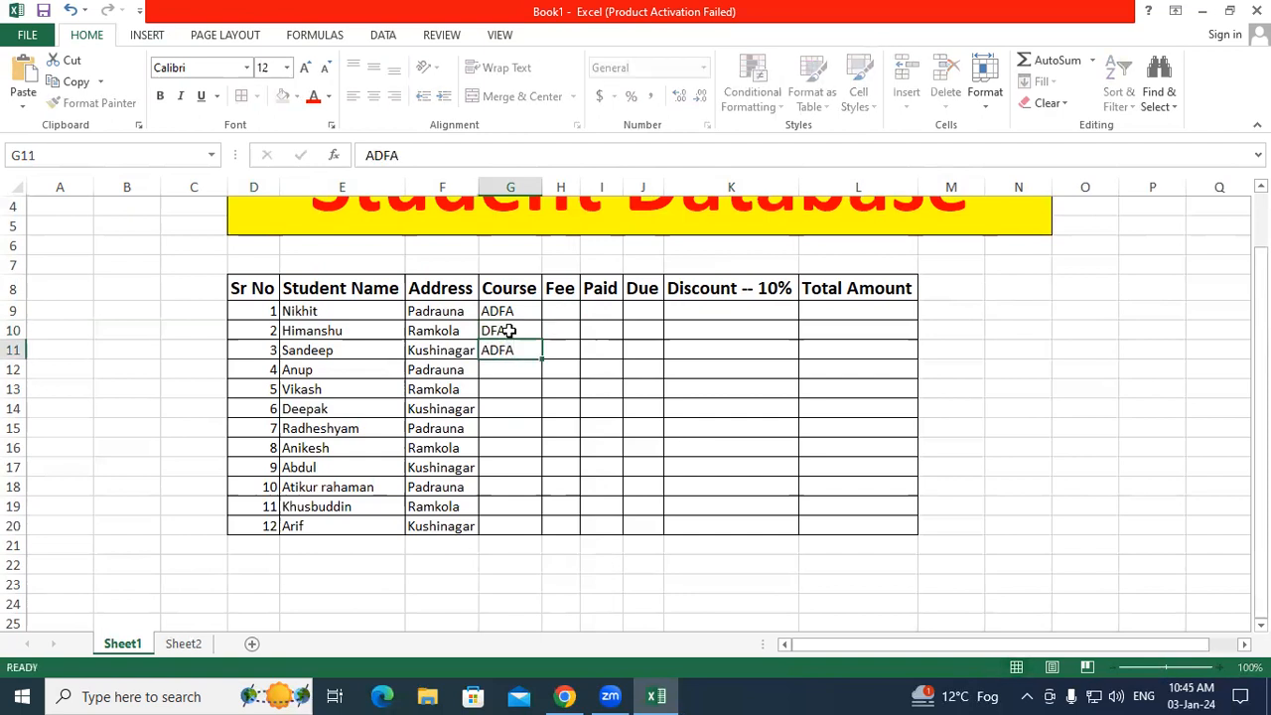
key(Return)
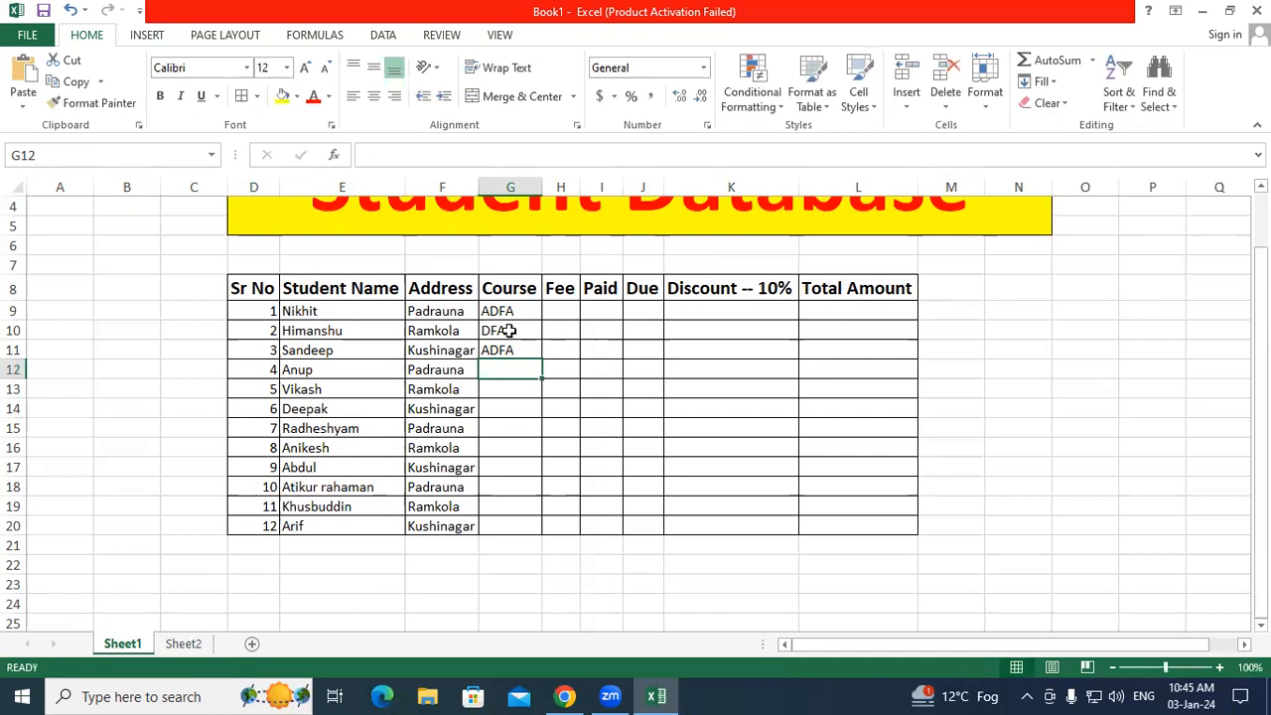
text(ADFA)
key(Return)
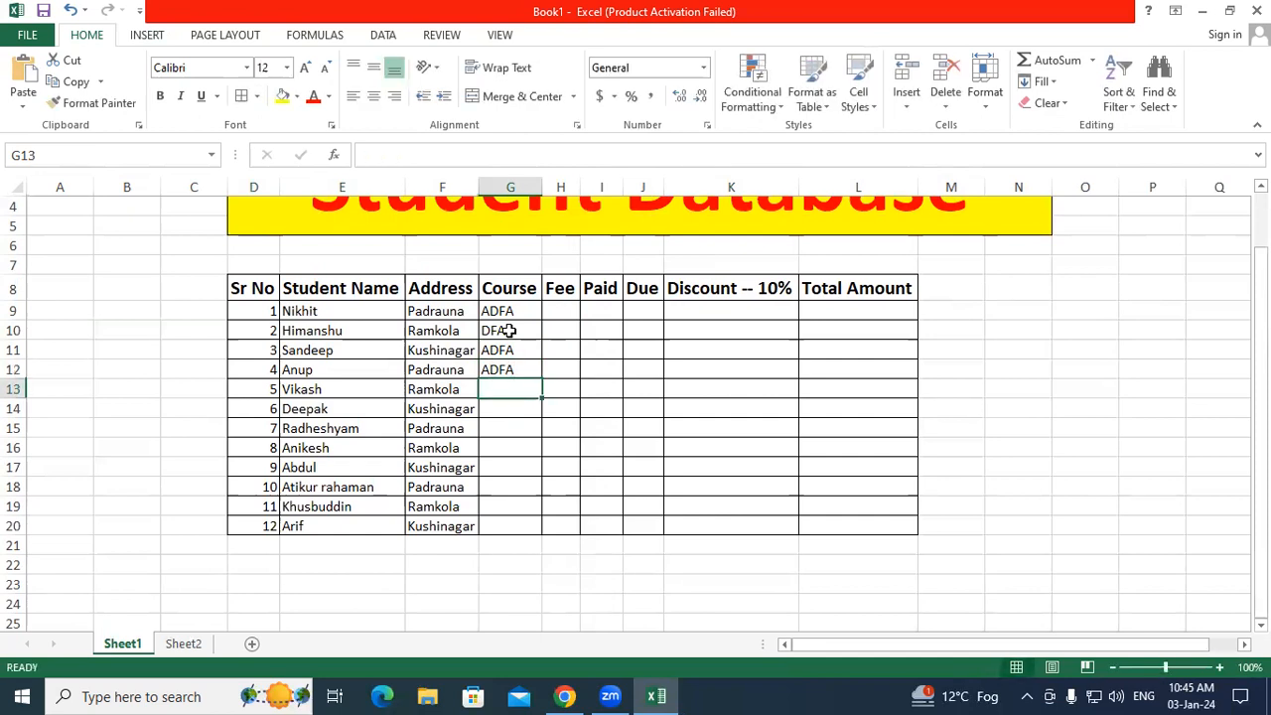
text(DFA)
key(BackSpace)
key(BackSpace)
text(CA)
key(Return)
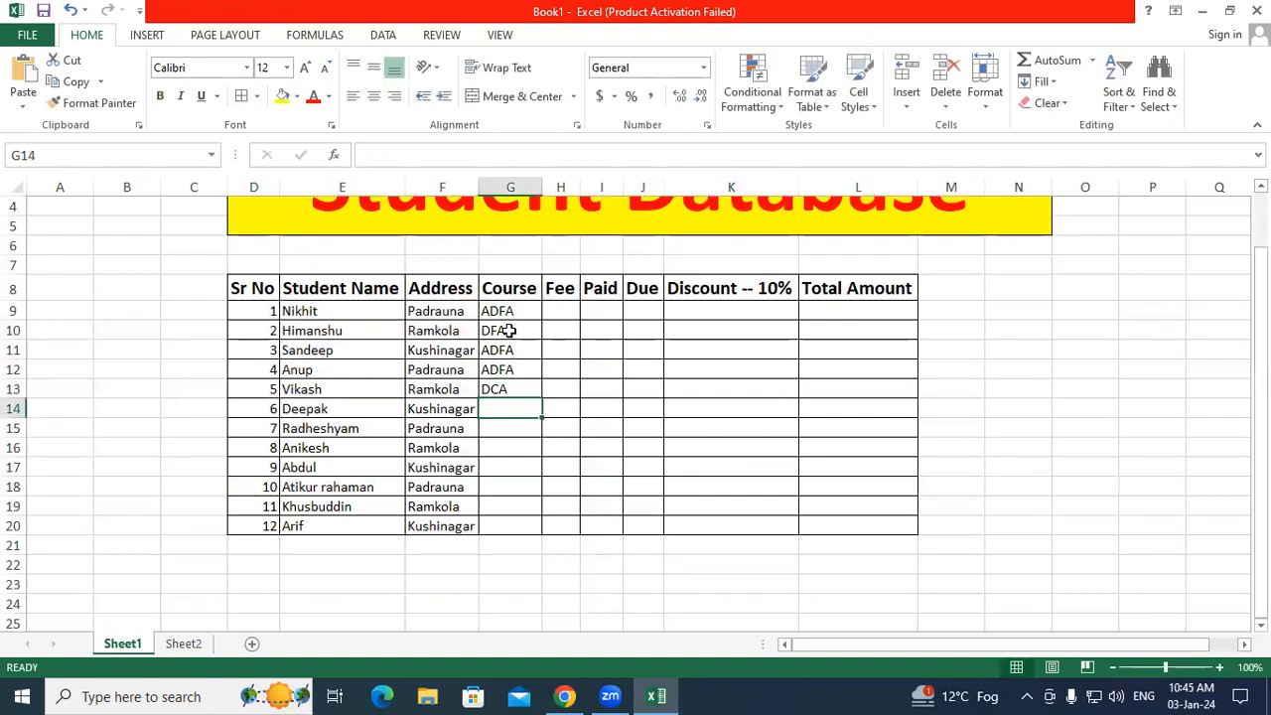
Step: Enter DFA, ADCA, ADFA, ADFA, ADCA, ADFA, ADFA in G14:G20 and widen the Fee column
text(DFA)
key(Return)
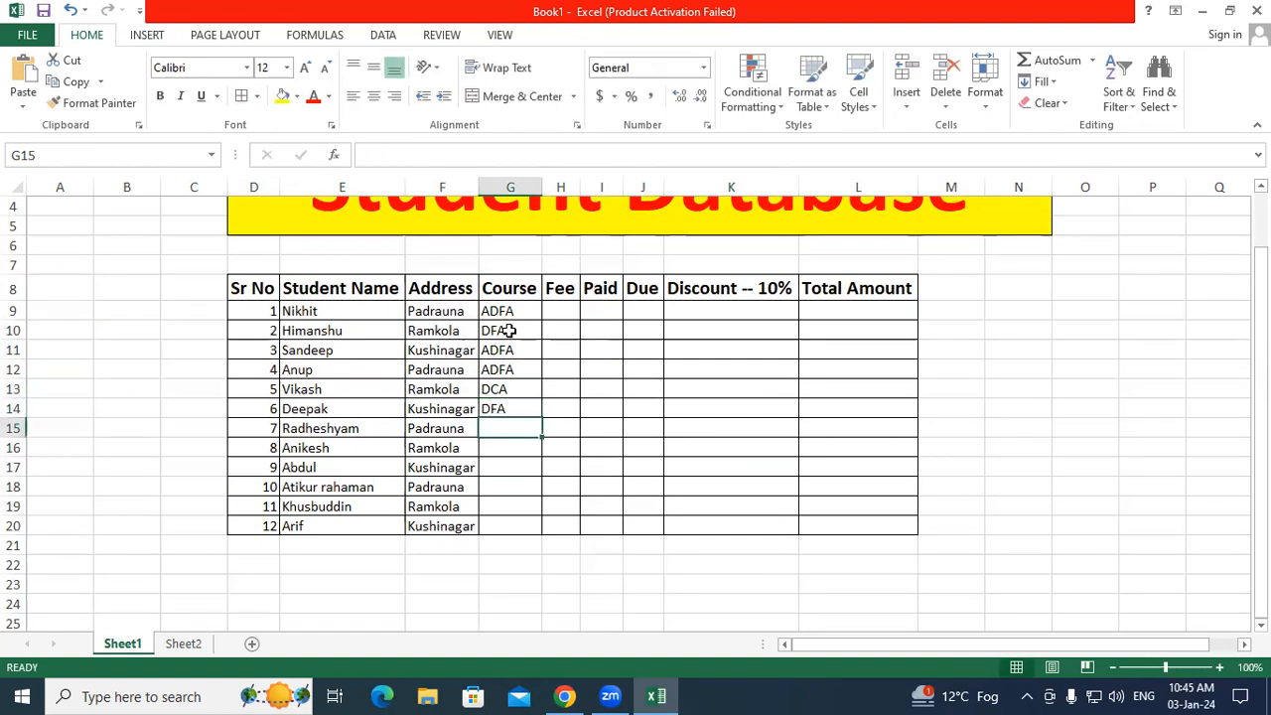
text(ADCA)
key(Return)
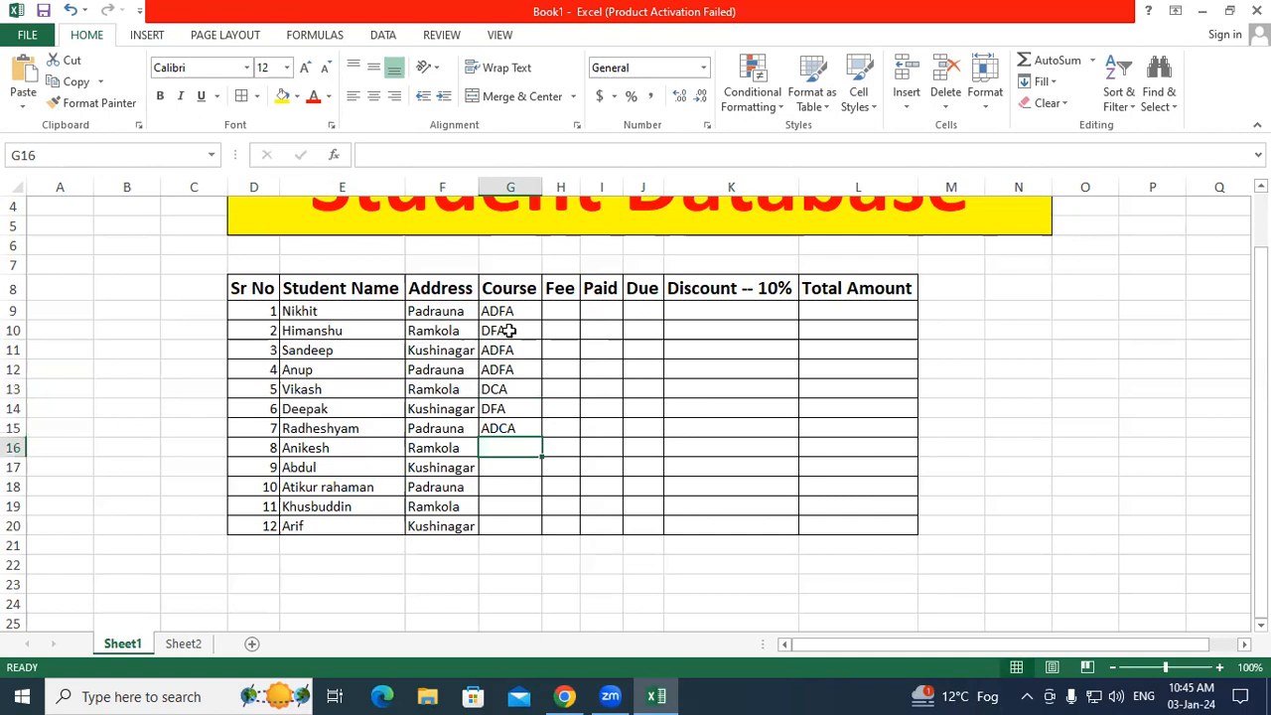
text(ADFA)
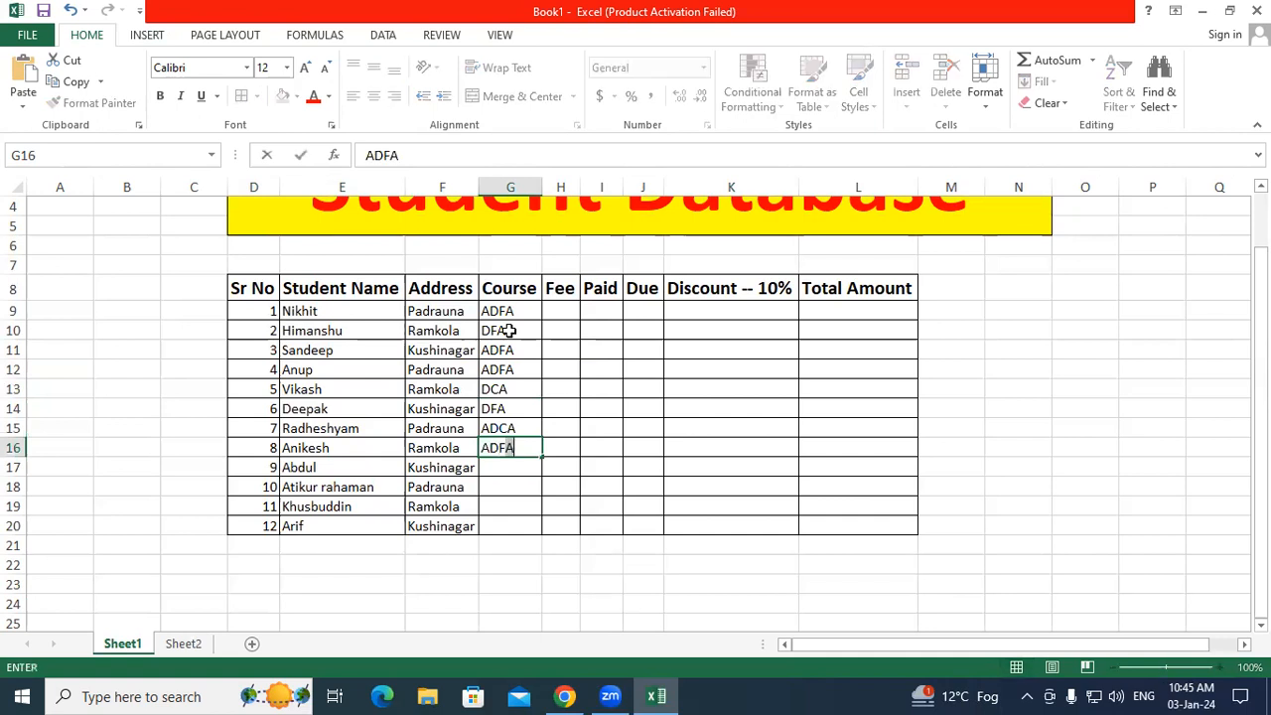
key(Return)
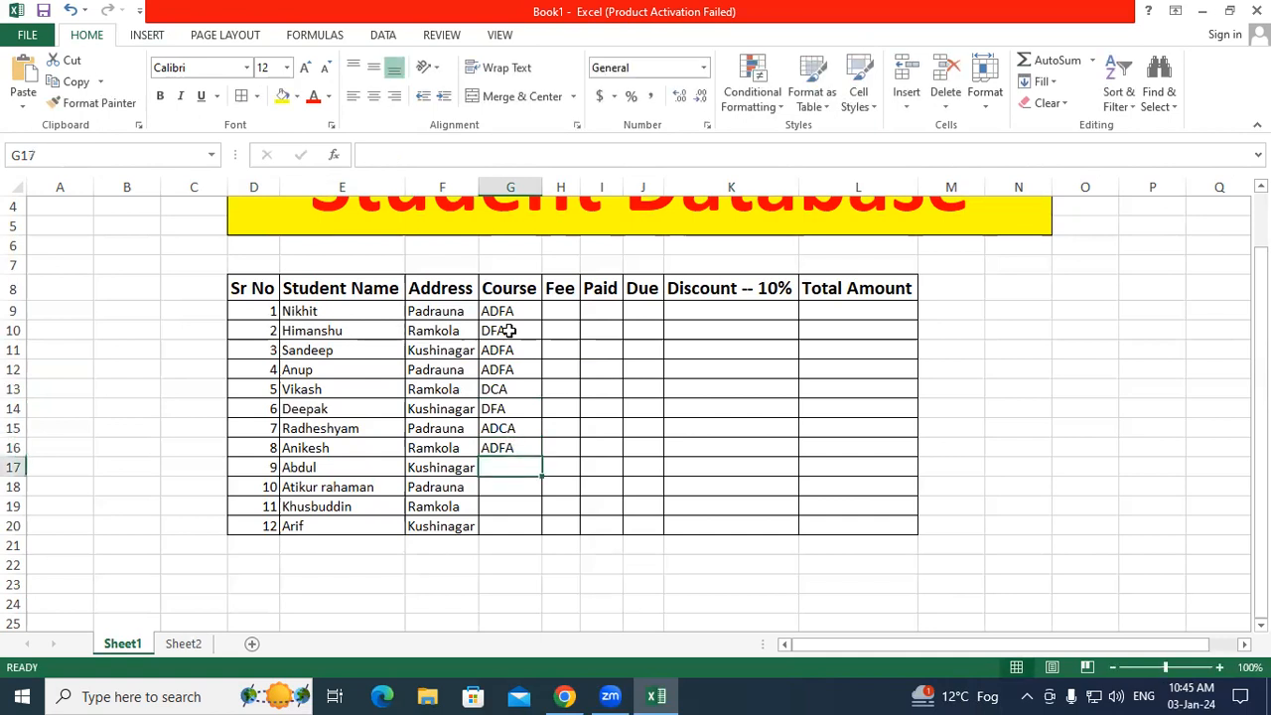
text(ADFA)
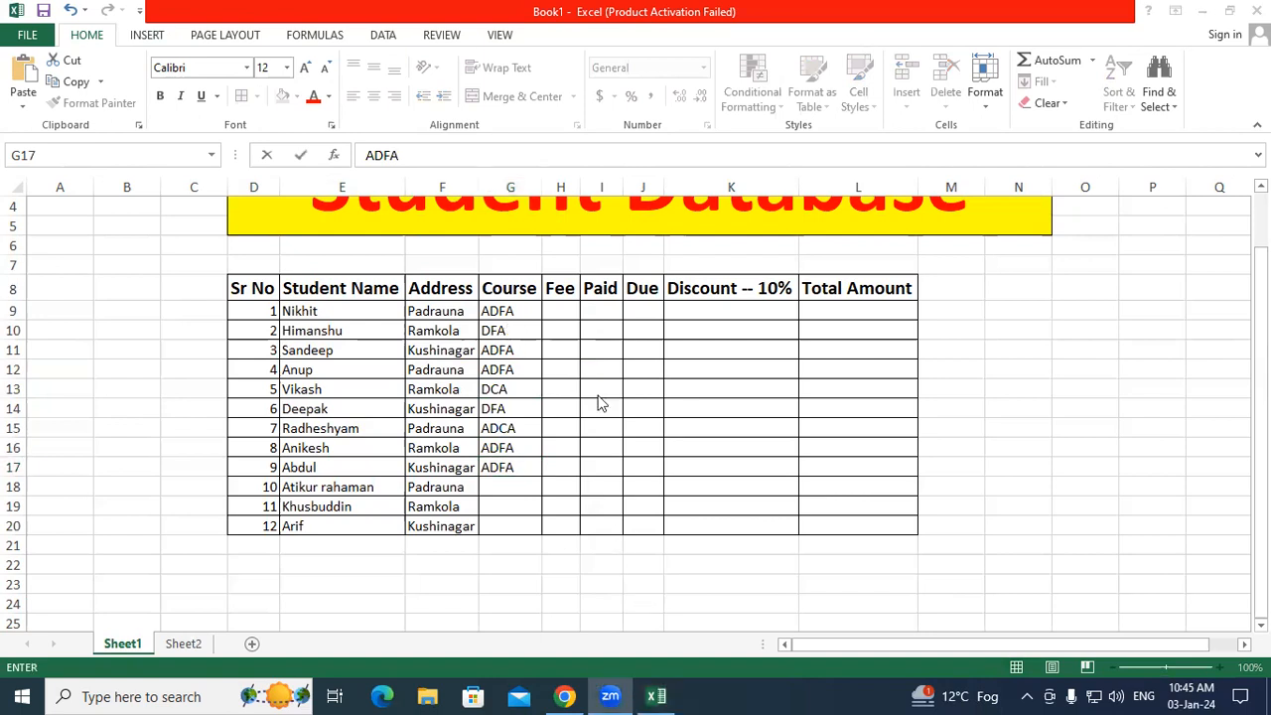
click(513, 484)
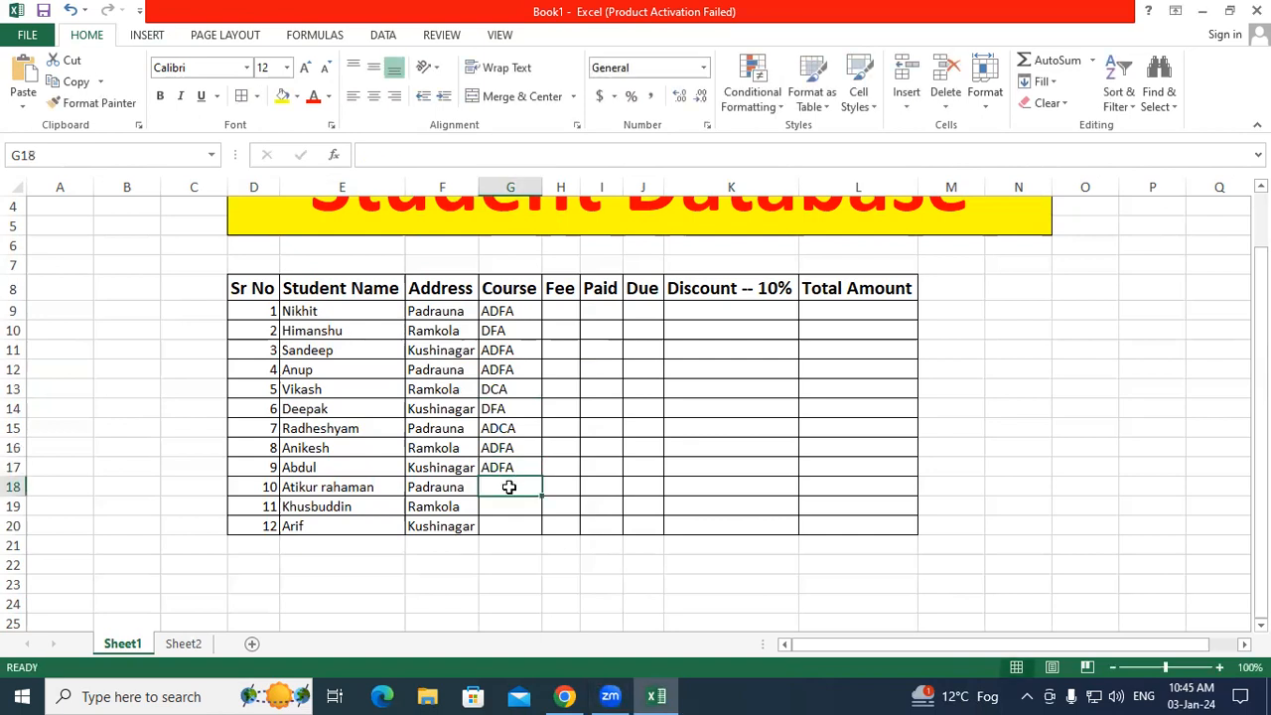
text(ADCA)
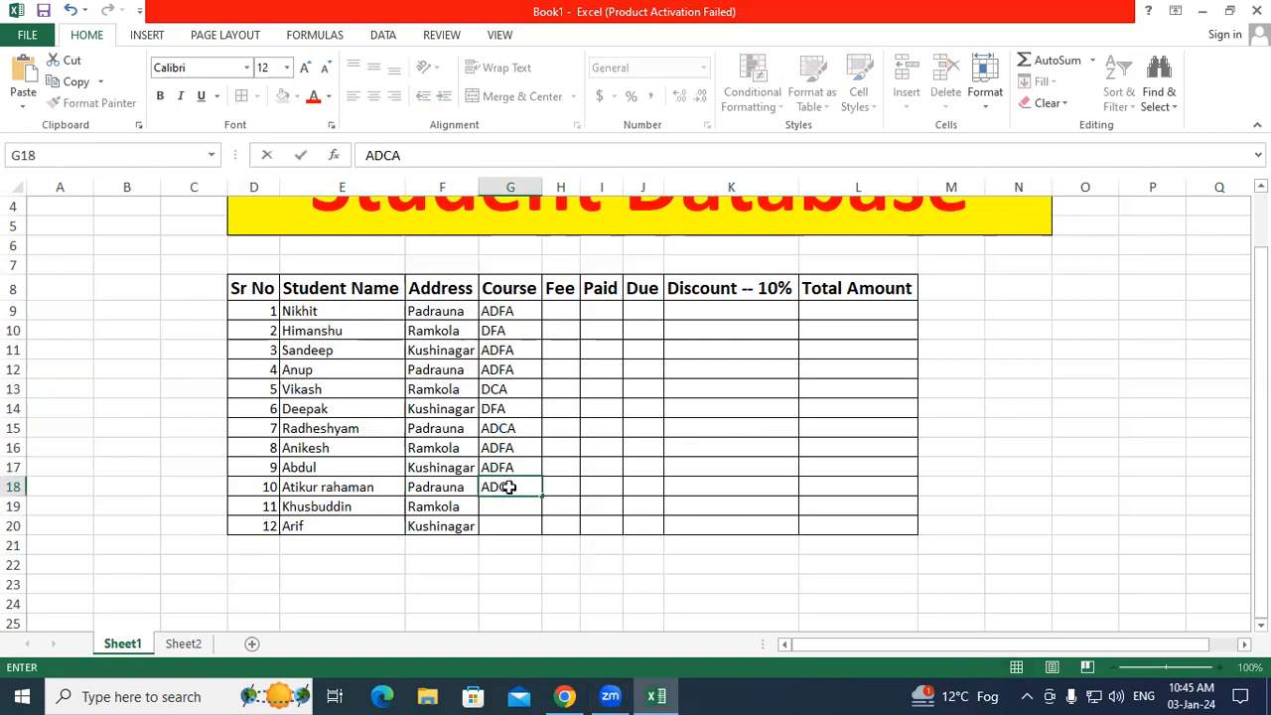
key(Return)
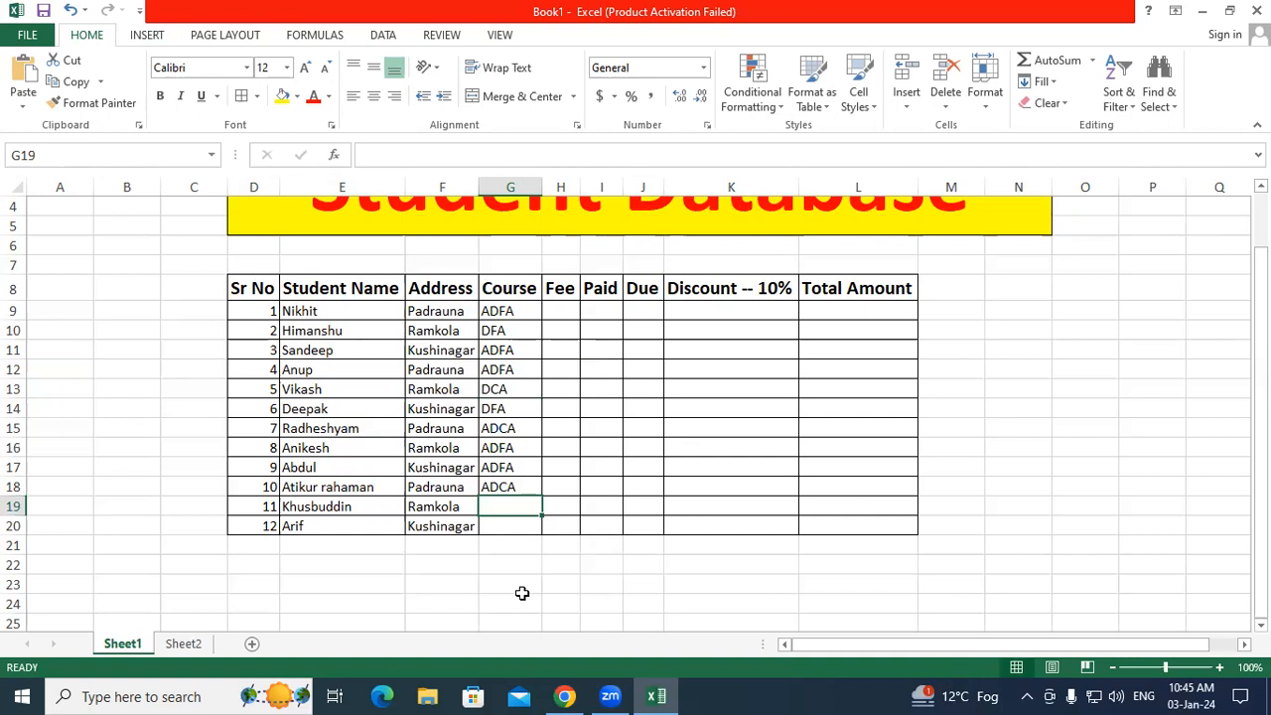
text(ADFA)
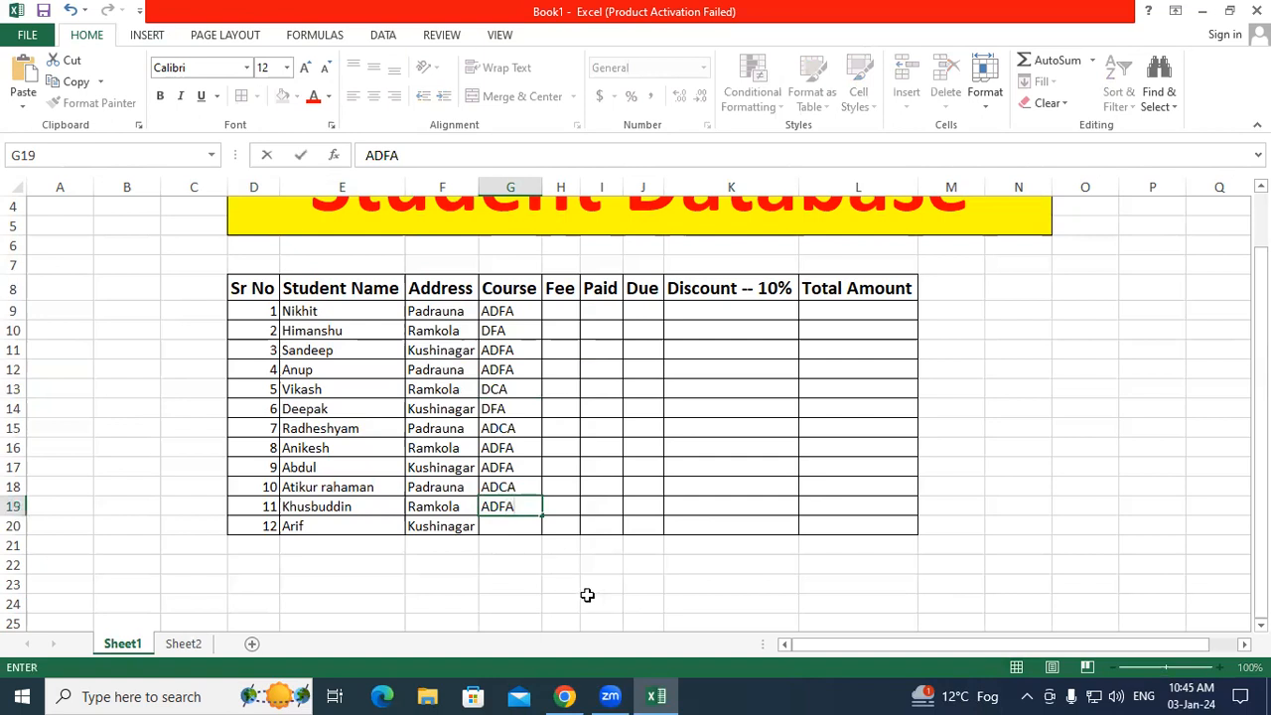
click(496, 520)
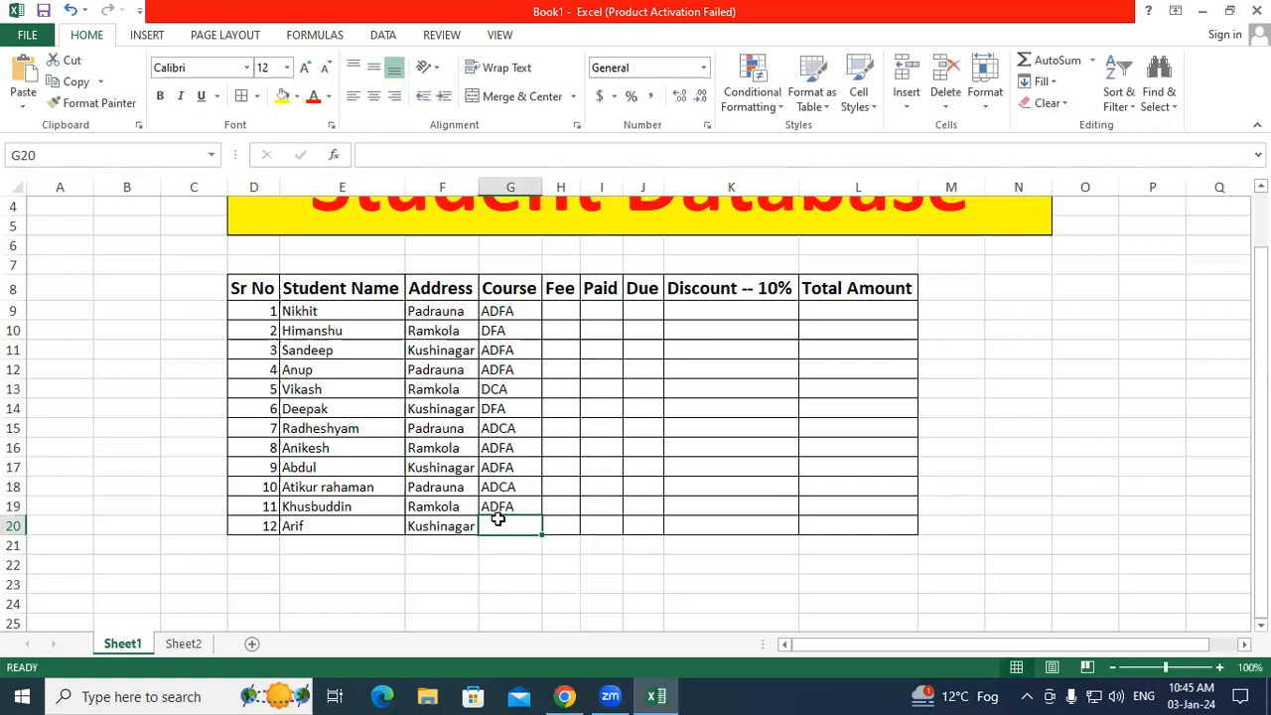
text(ADFA)
key(Return)
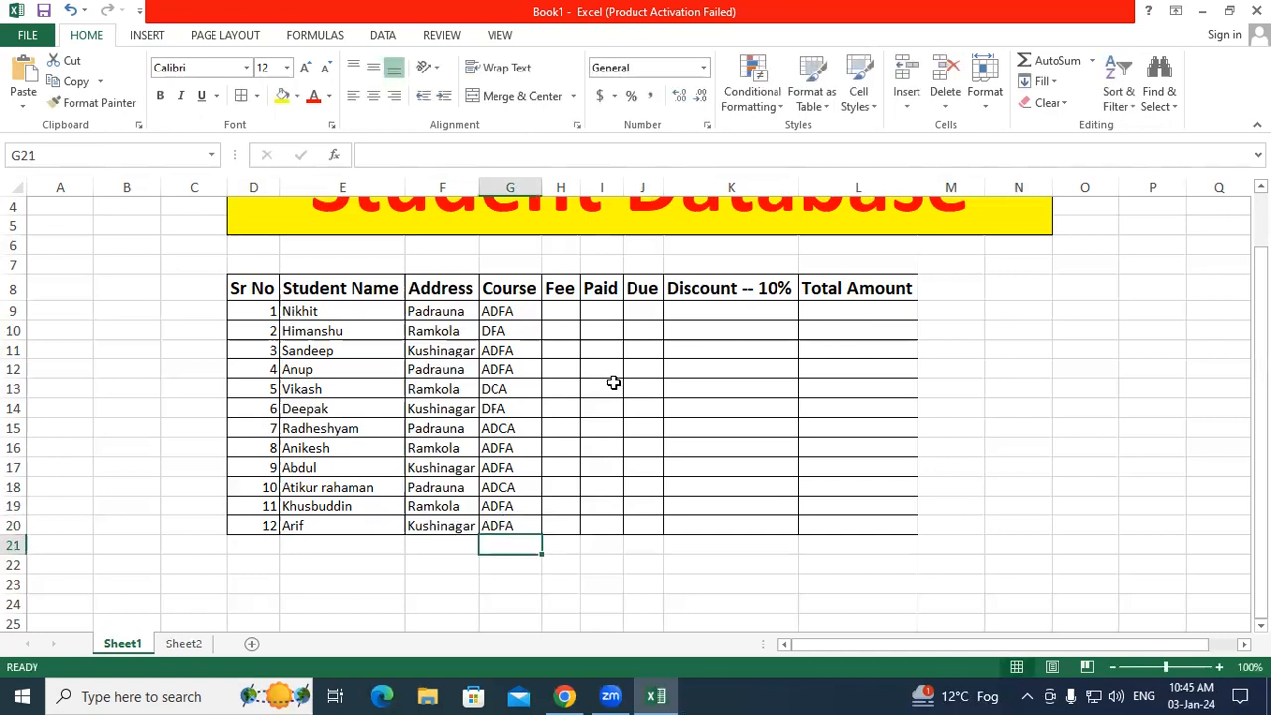
drag(580, 186, 593, 186)
click(576, 310)
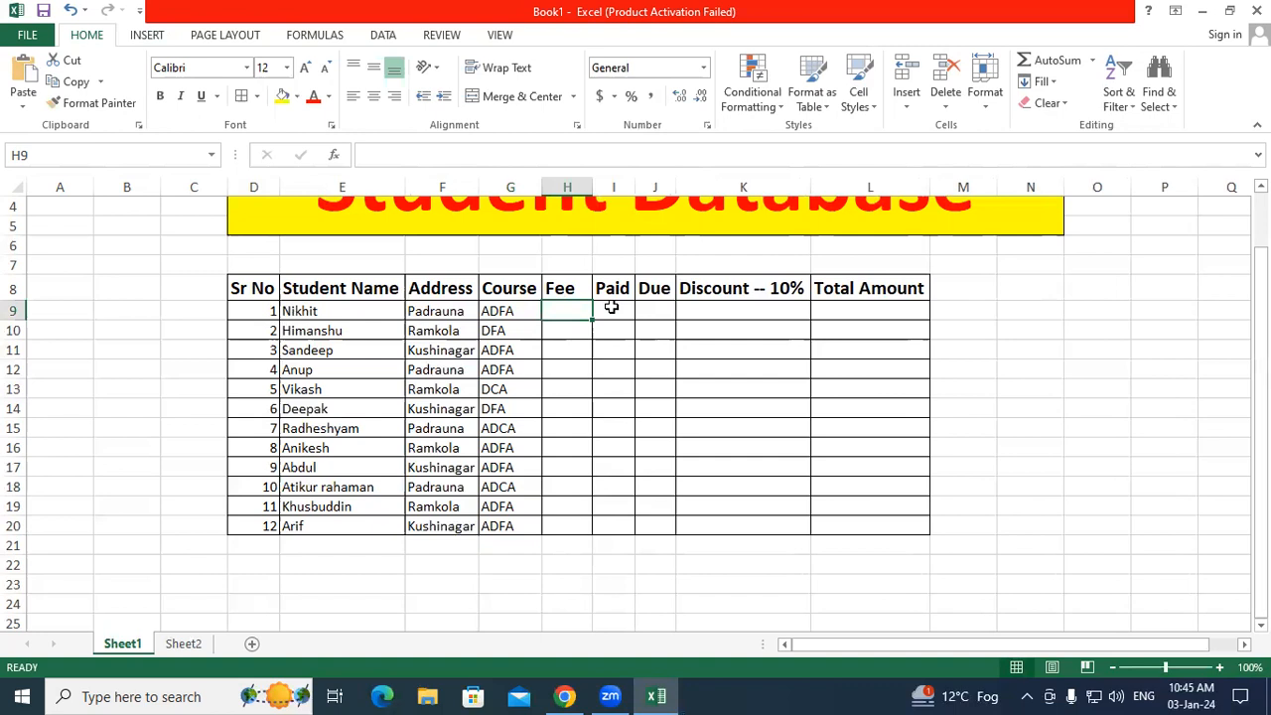
Step: Enter fees 15000, 9000, 15000 and 15000 in H9:H12, fixing a mistyped entry
text(15000)
key(Return)
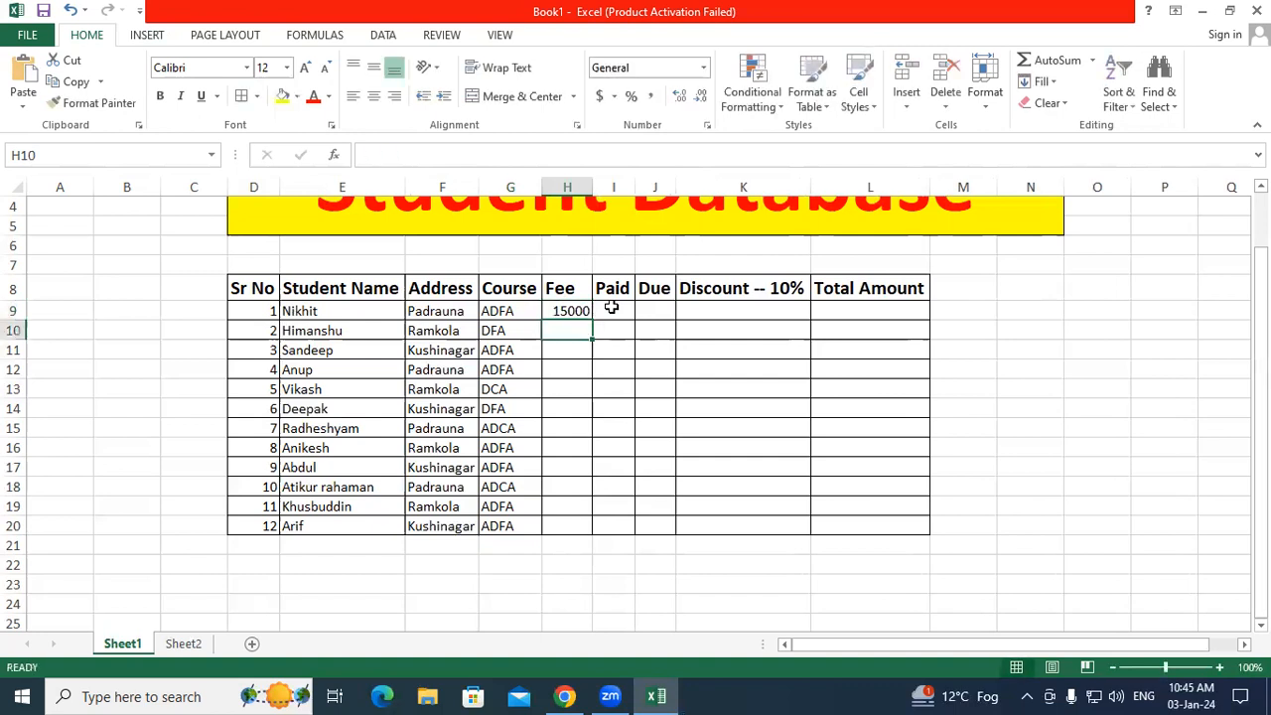
text(9000)
key(Return)
text(15000)
key(Return)
text(15)
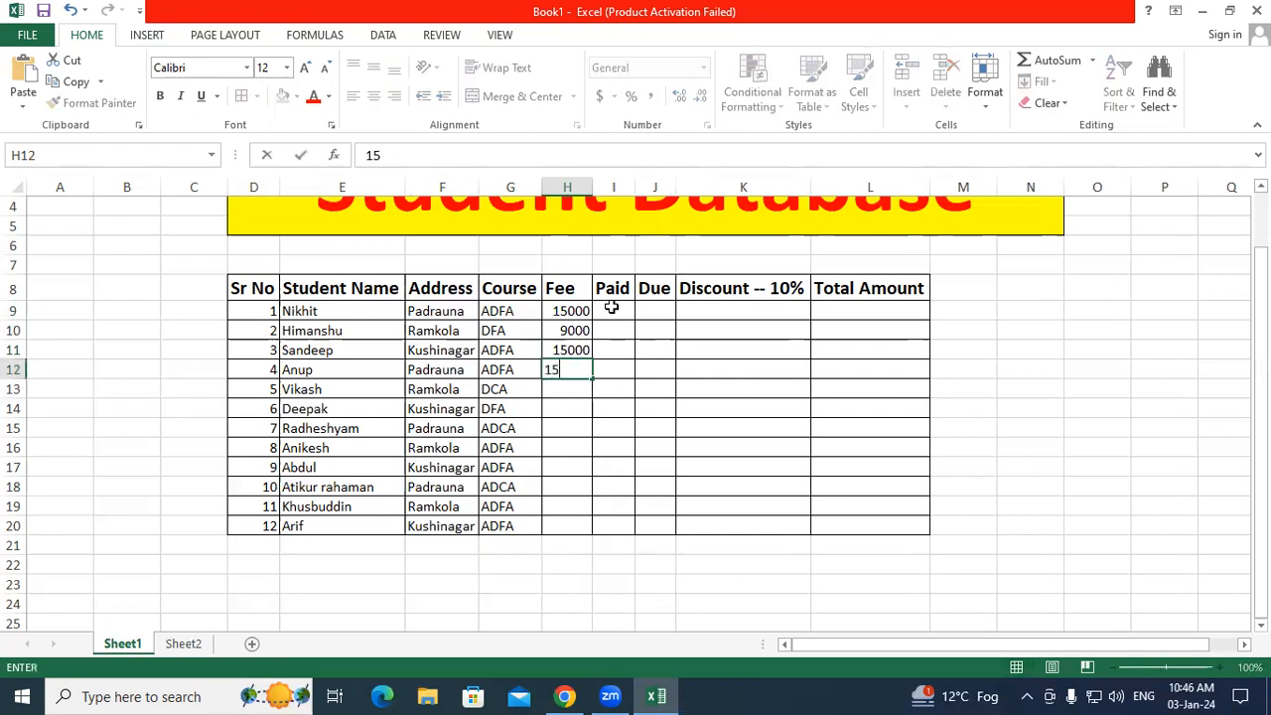
key(Return)
key(Up)
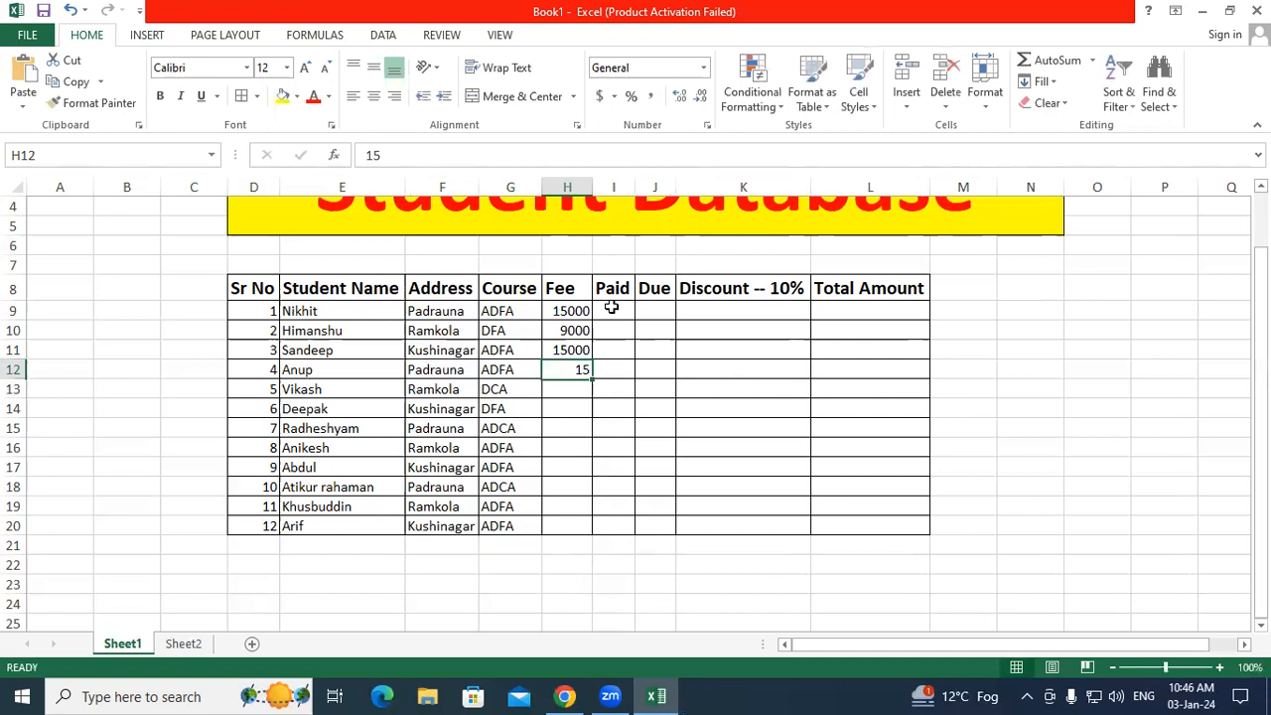
text(15000)
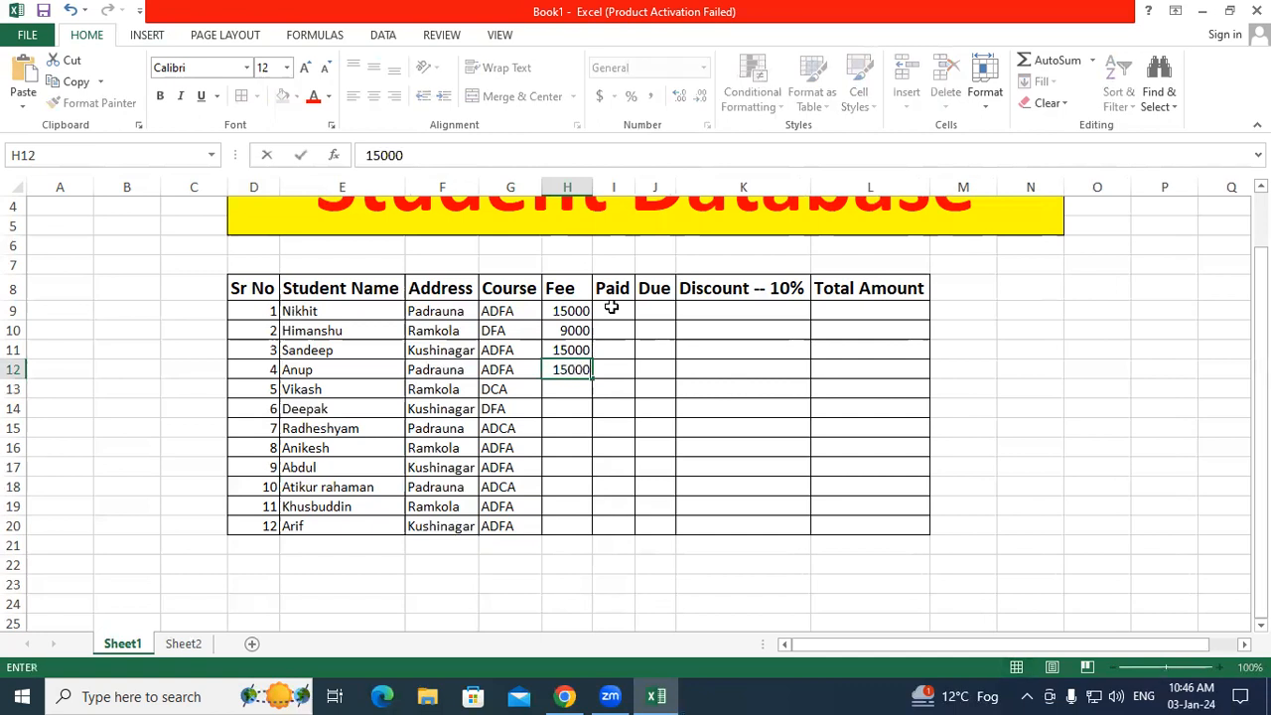
key(Return)
Step: Enter fees 13500, 9000, 15000, 15000 in H13:H16 and copy 15000 down to H20
text(13500)
key(Return)
text(9000)
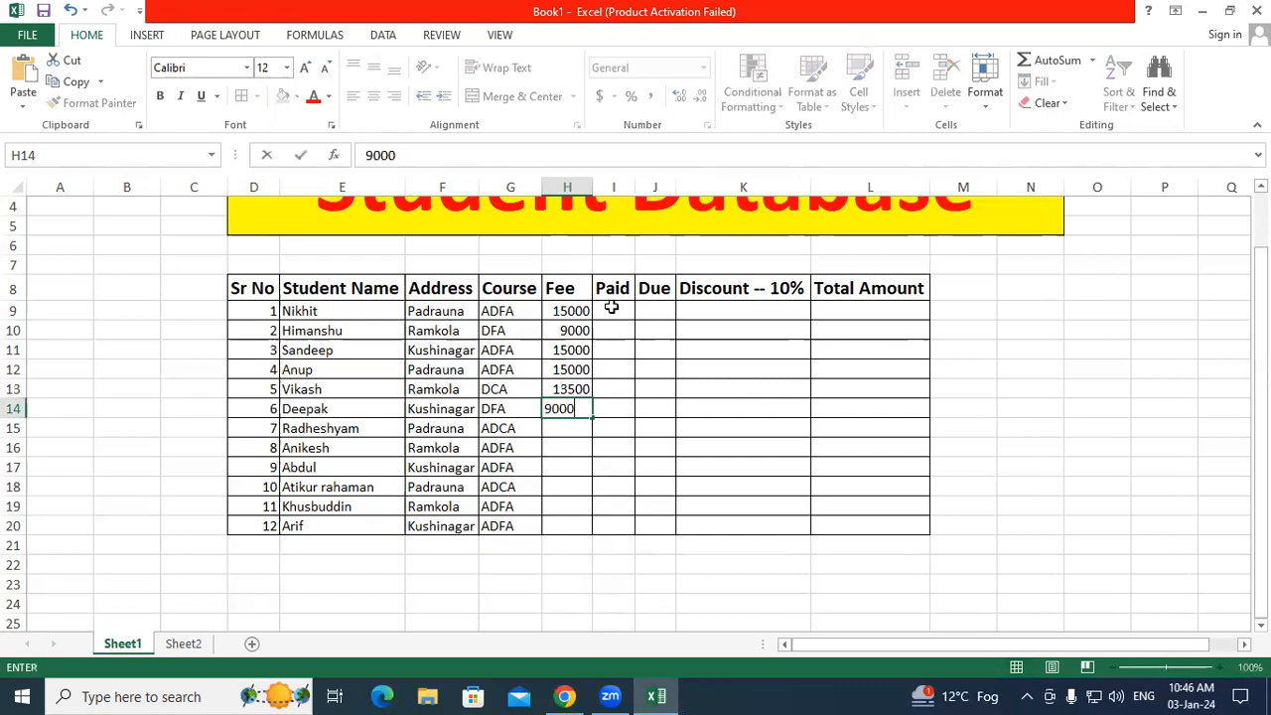
key(Return)
text(15000)
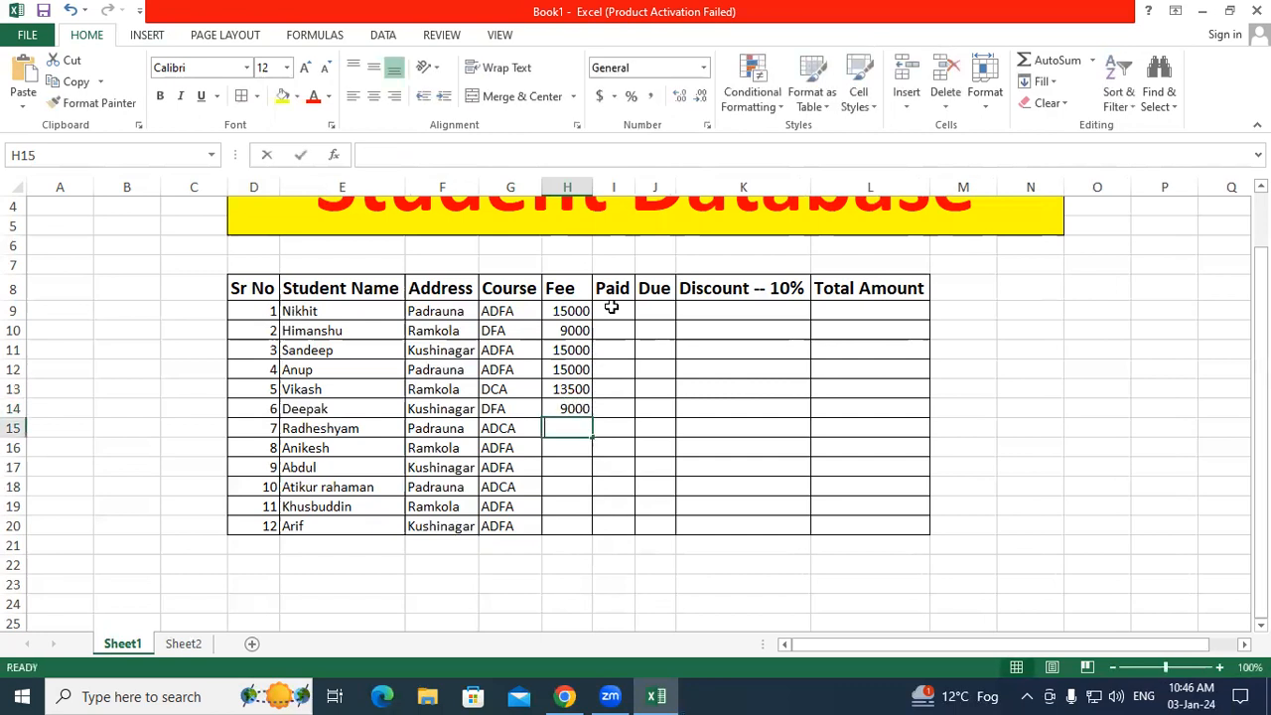
key(Return)
text(15000)
key(Return)
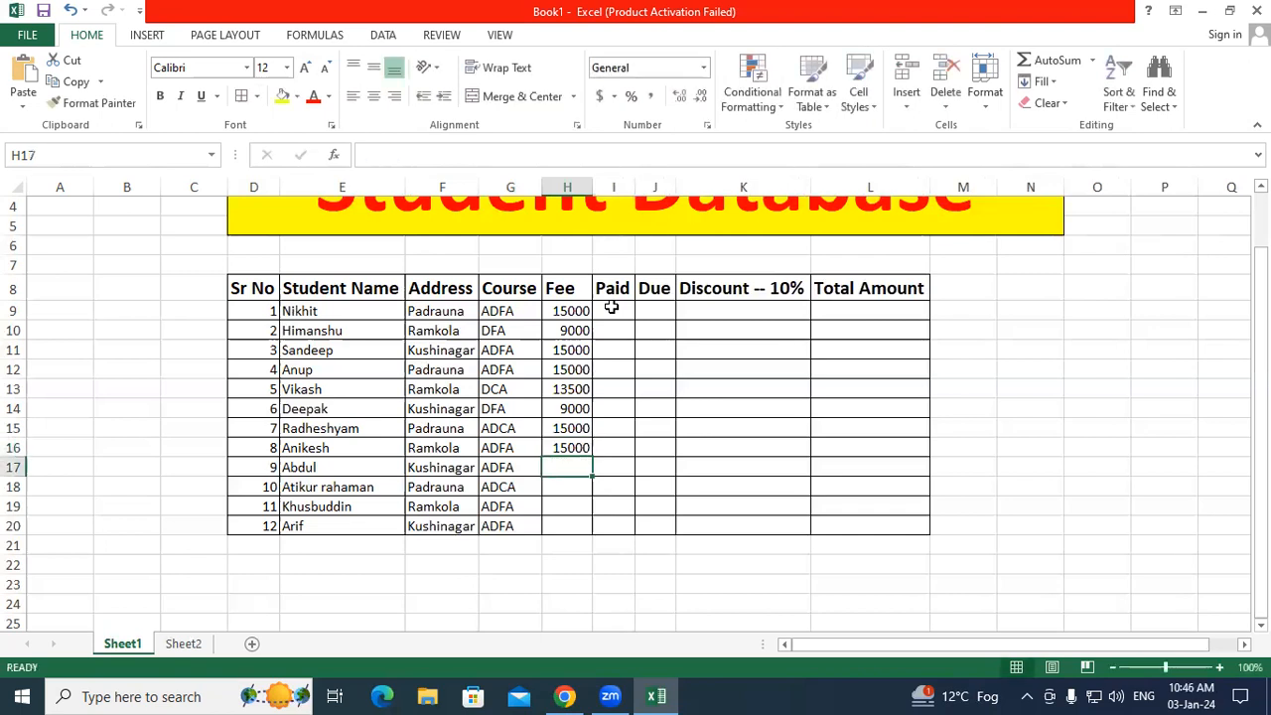
click(585, 449)
drag(592, 458, 590, 534)
click(624, 483)
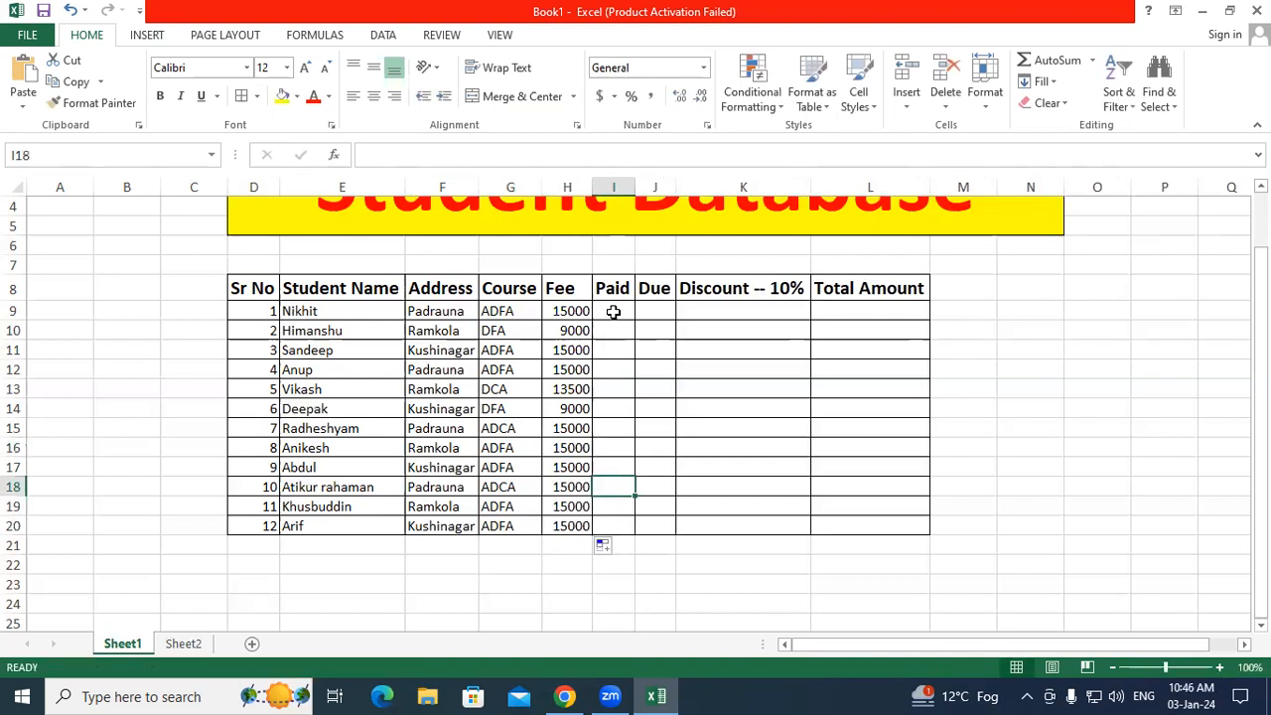
Step: Enter Paid amounts 7500, 3000, 4500, 4500, 3000, 3000 in I9:I14
click(614, 311)
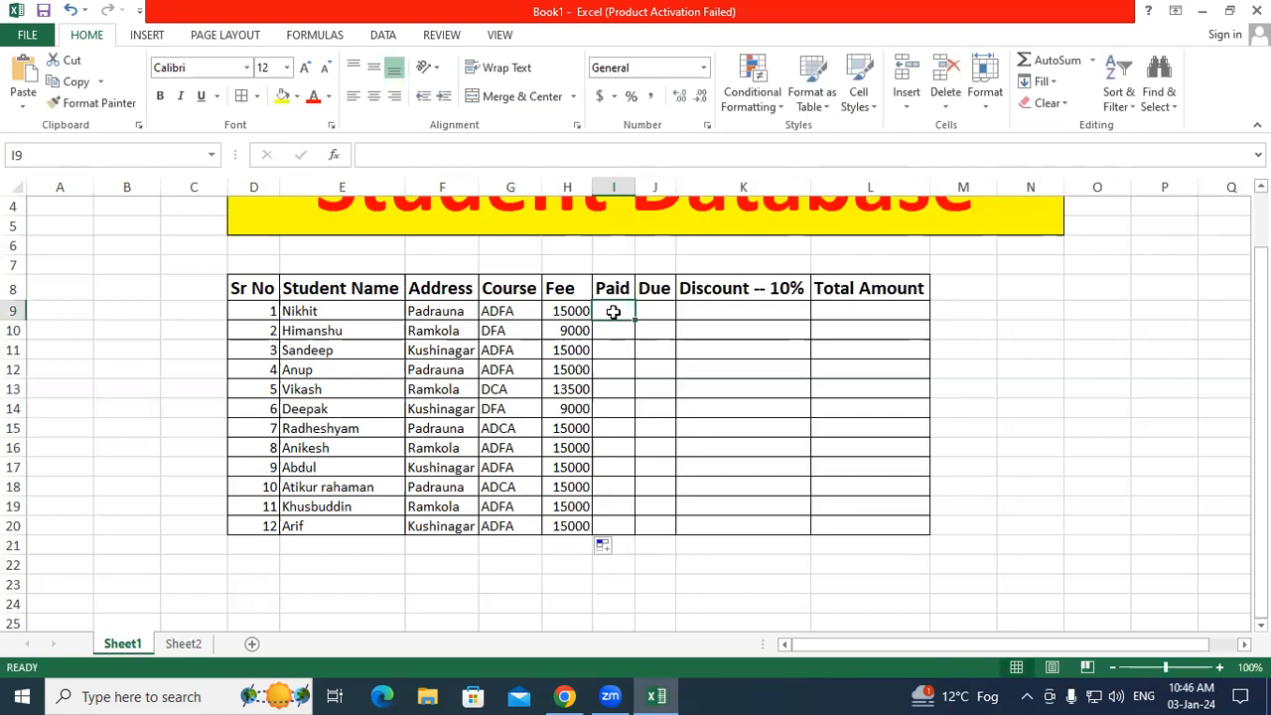
text(7)
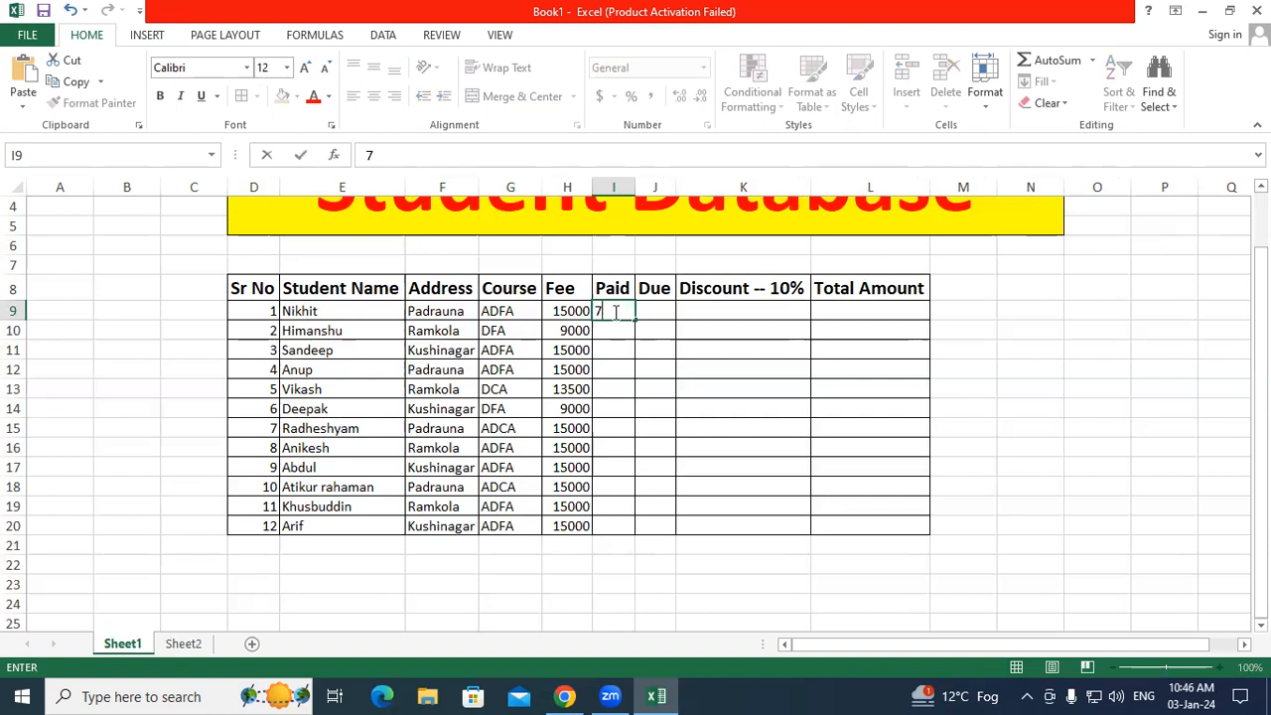
text(500)
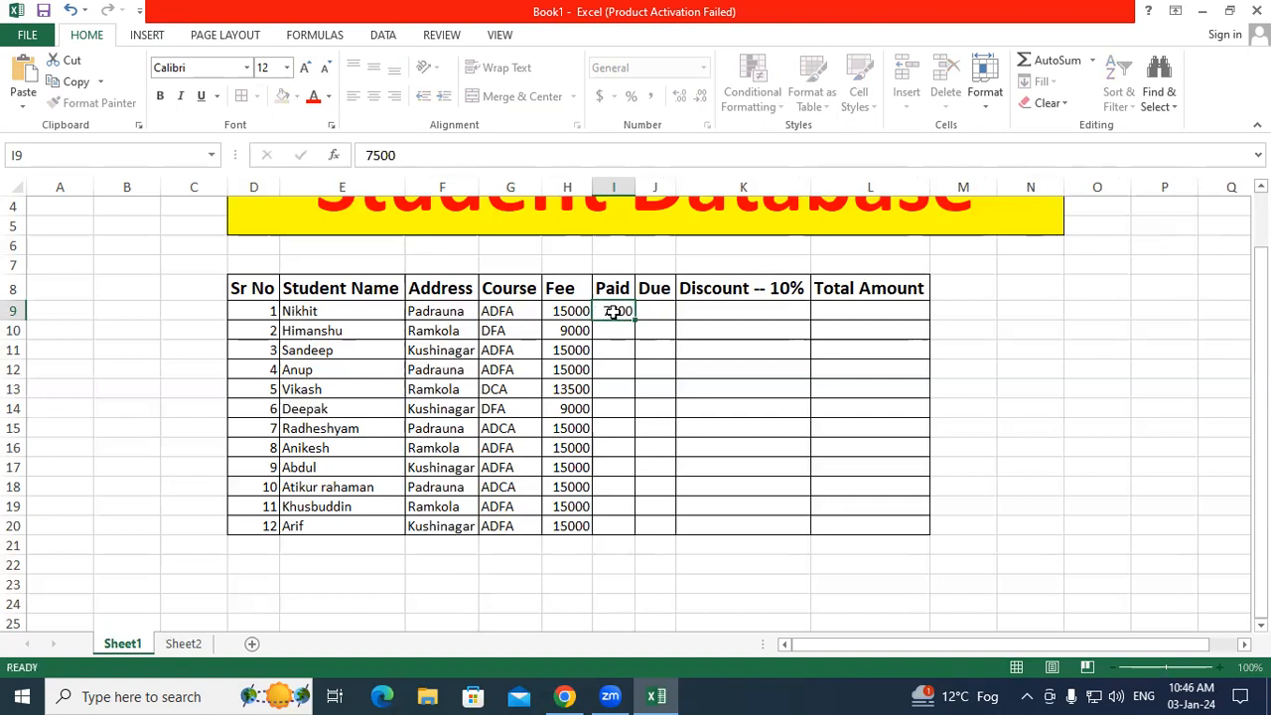
key(Return)
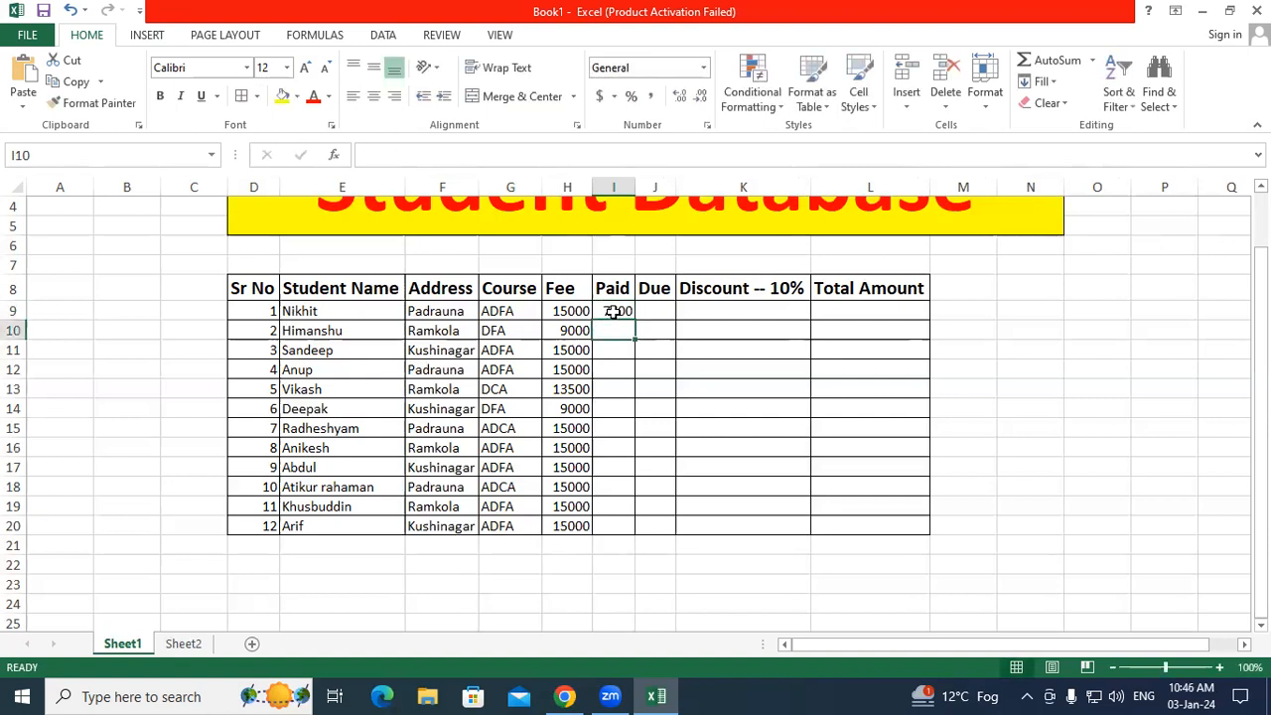
text(3000)
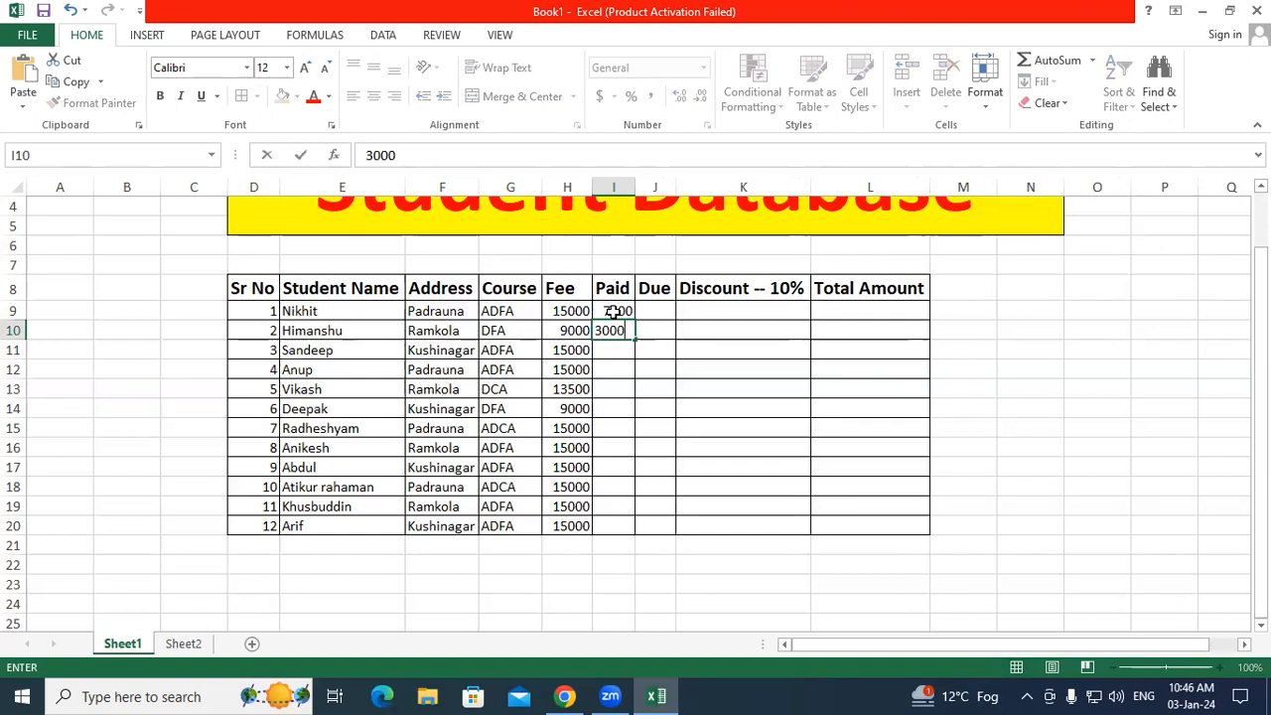
key(Return)
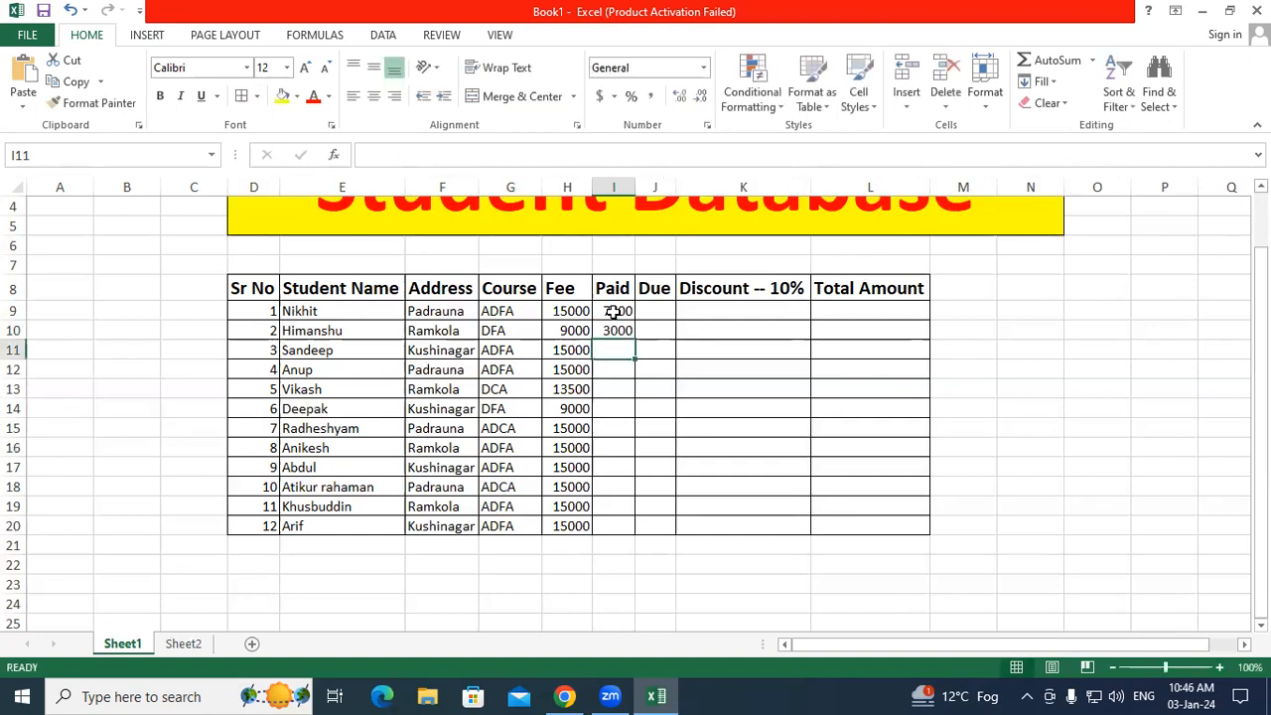
text(4500)
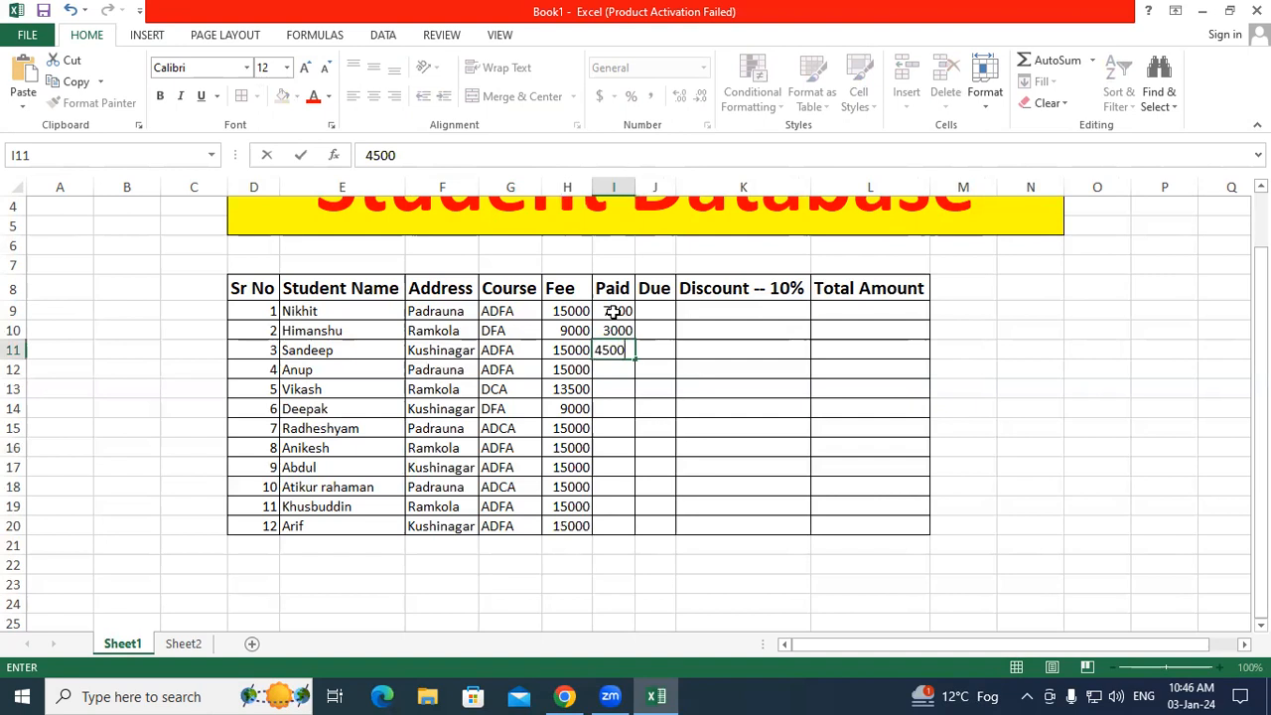
key(Return)
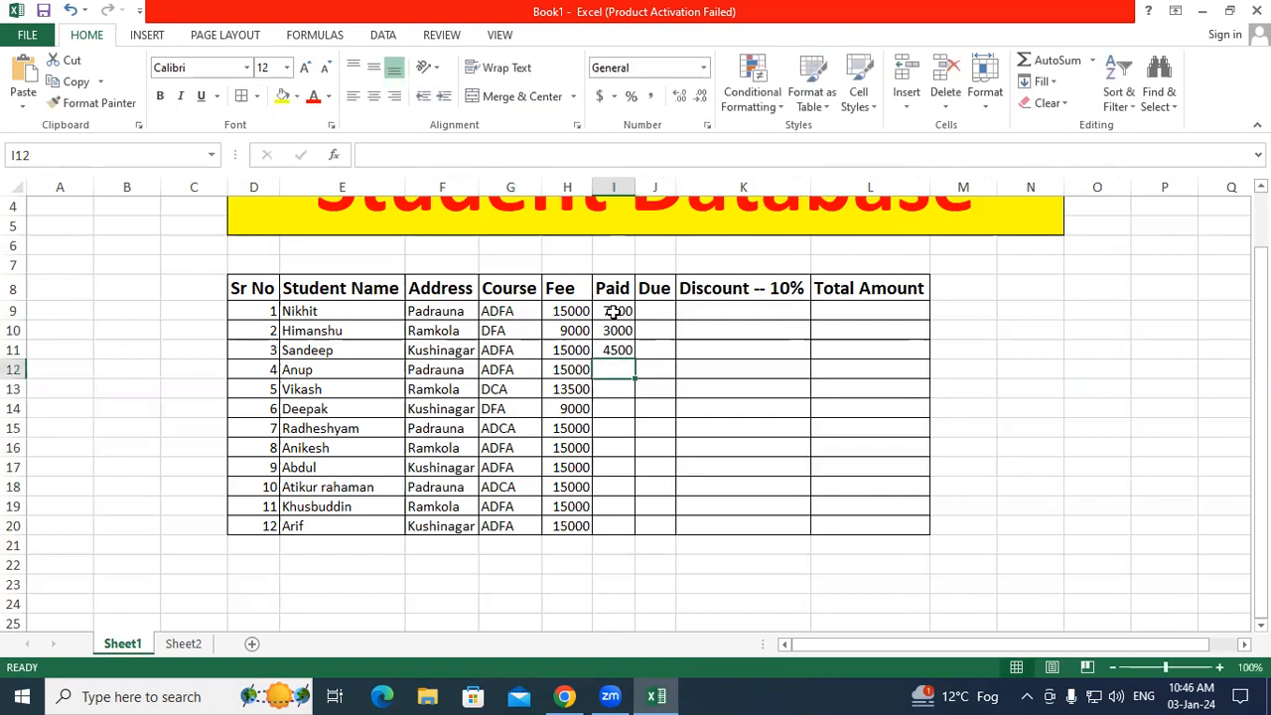
text(4500)
key(Return)
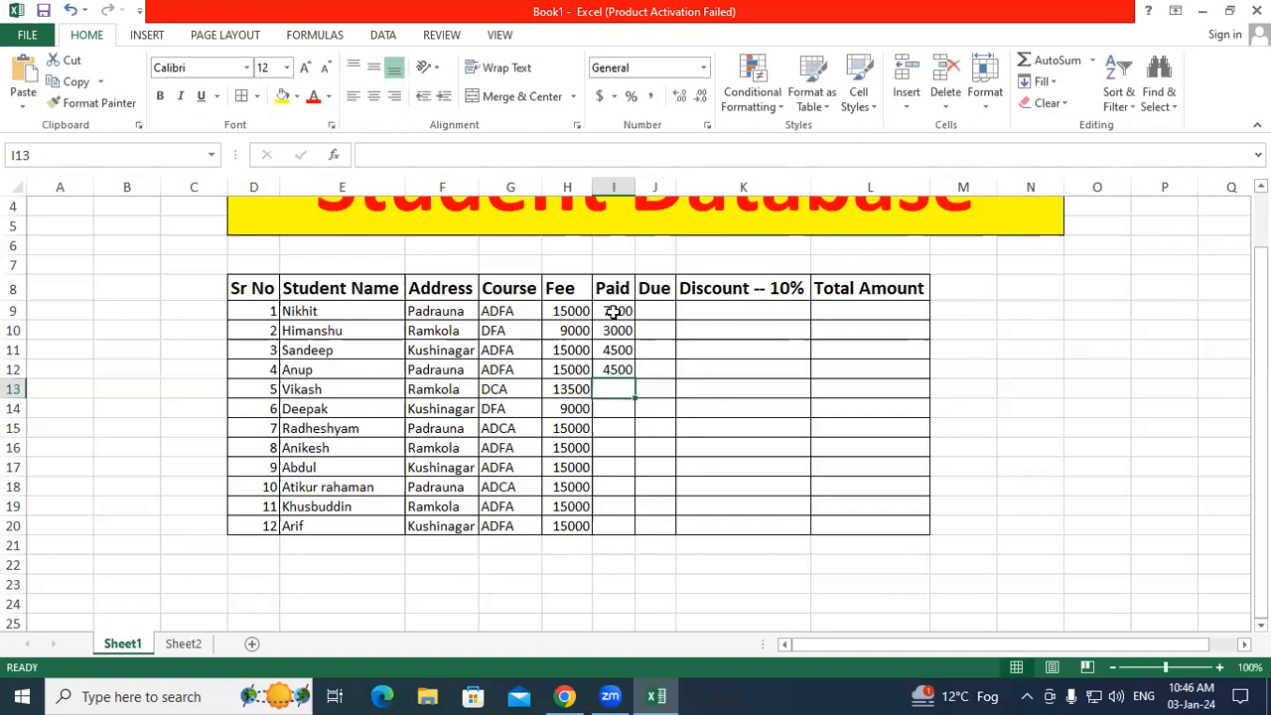
text(3000)
key(Return)
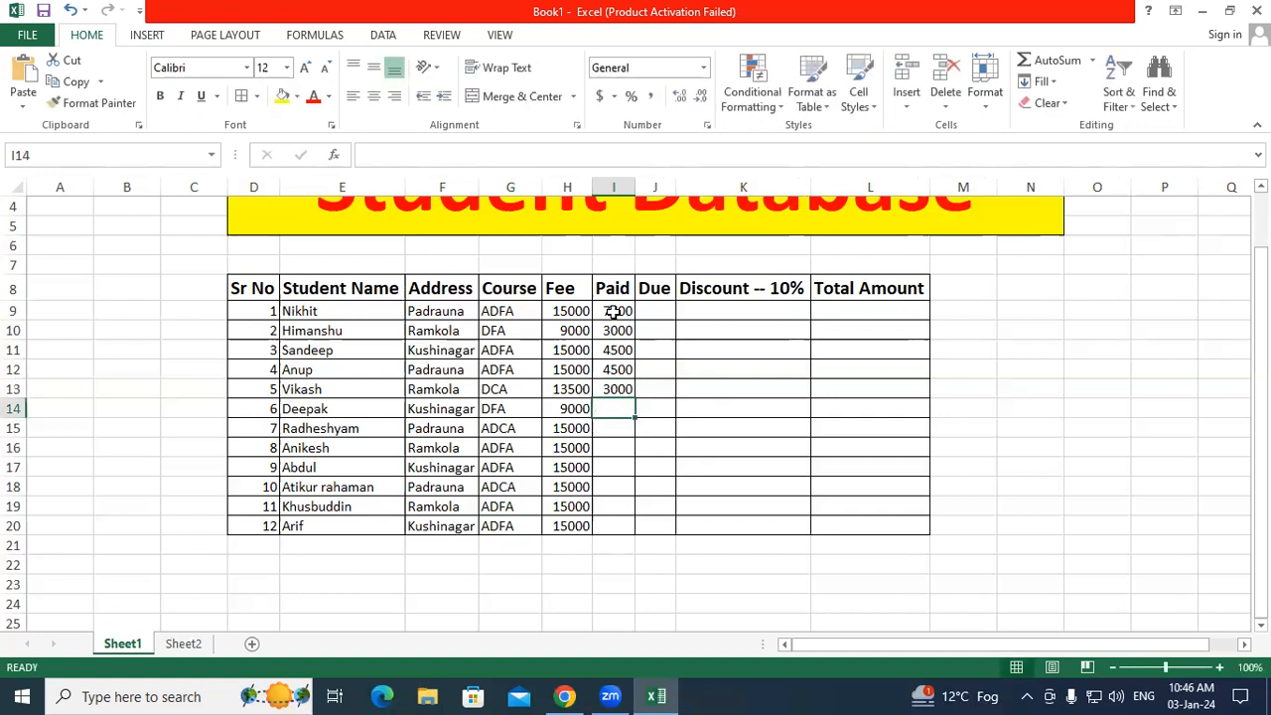
text(3000)
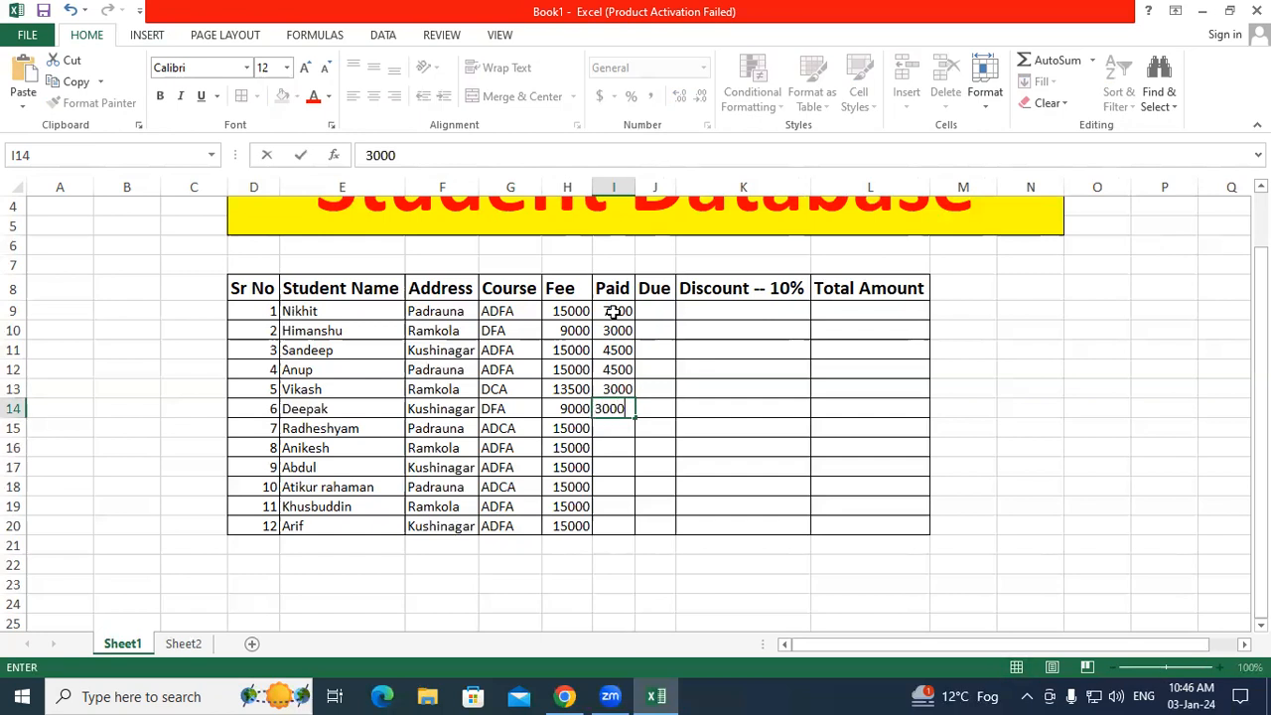
key(Return)
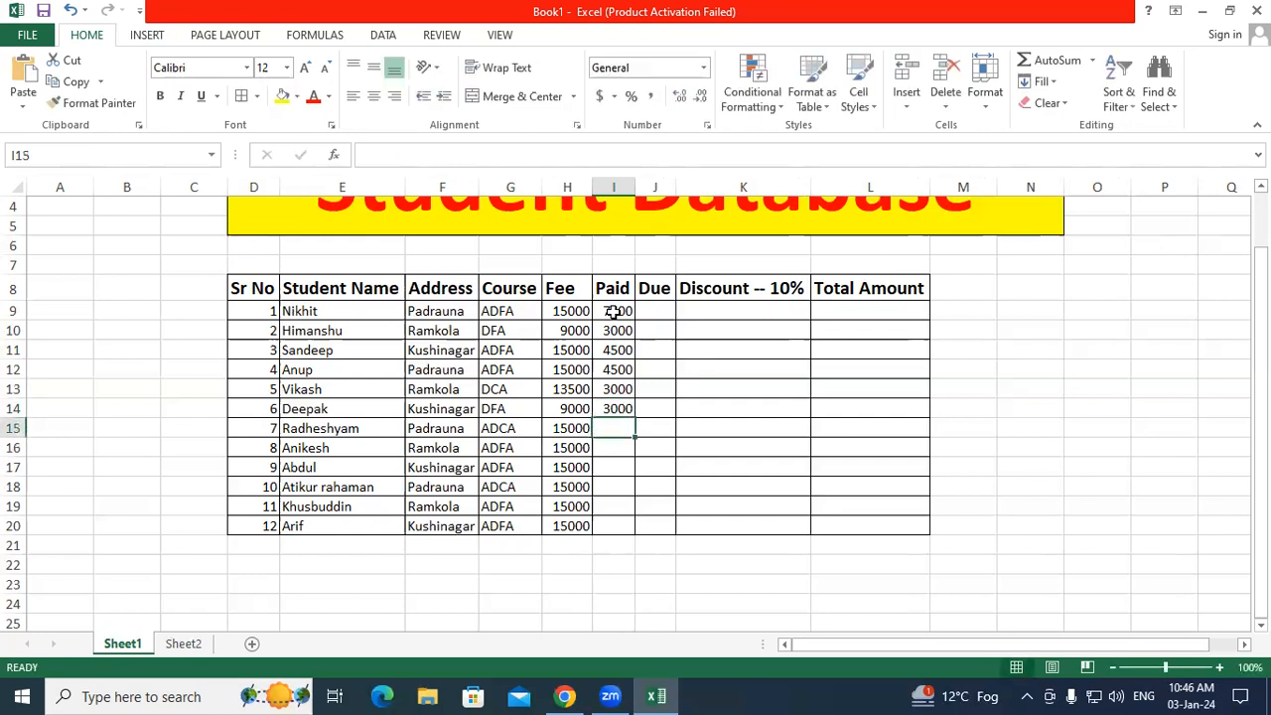
Step: Enter Paid amounts 5000, 4500, 4500, 6000, 2500, 3500 in I15:I20
text(5000)
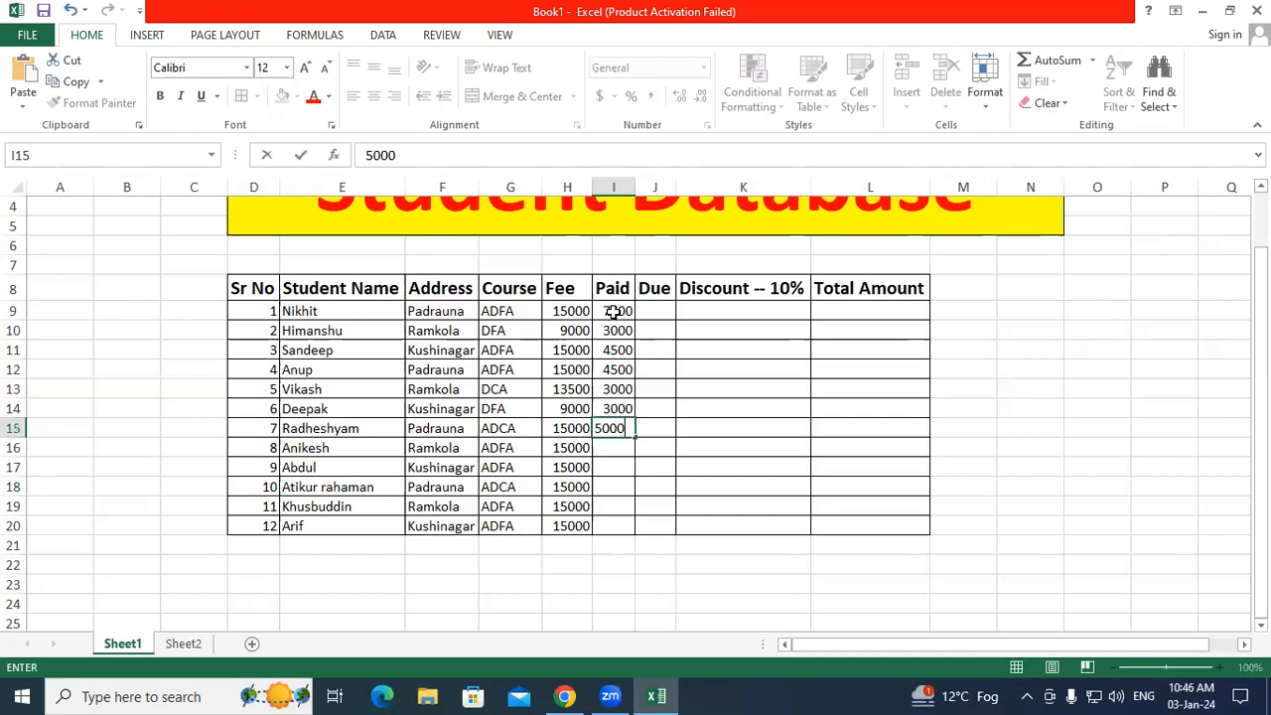
key(Return)
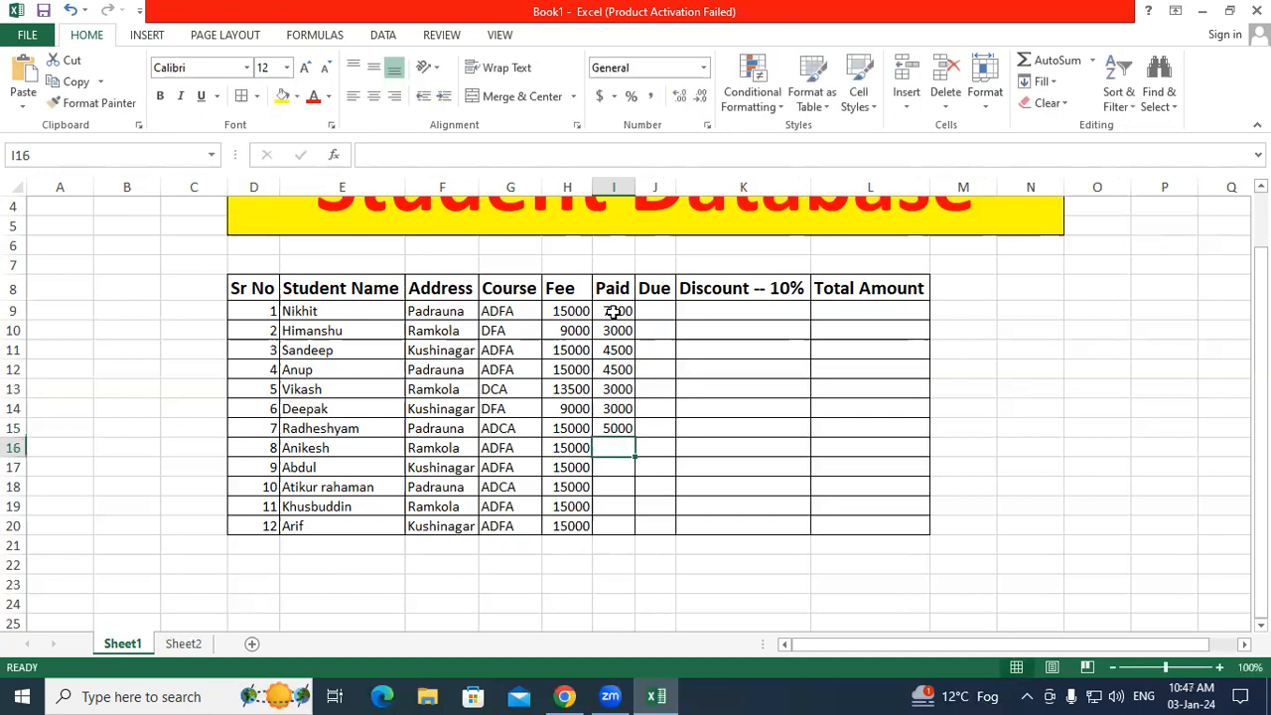
text(4500)
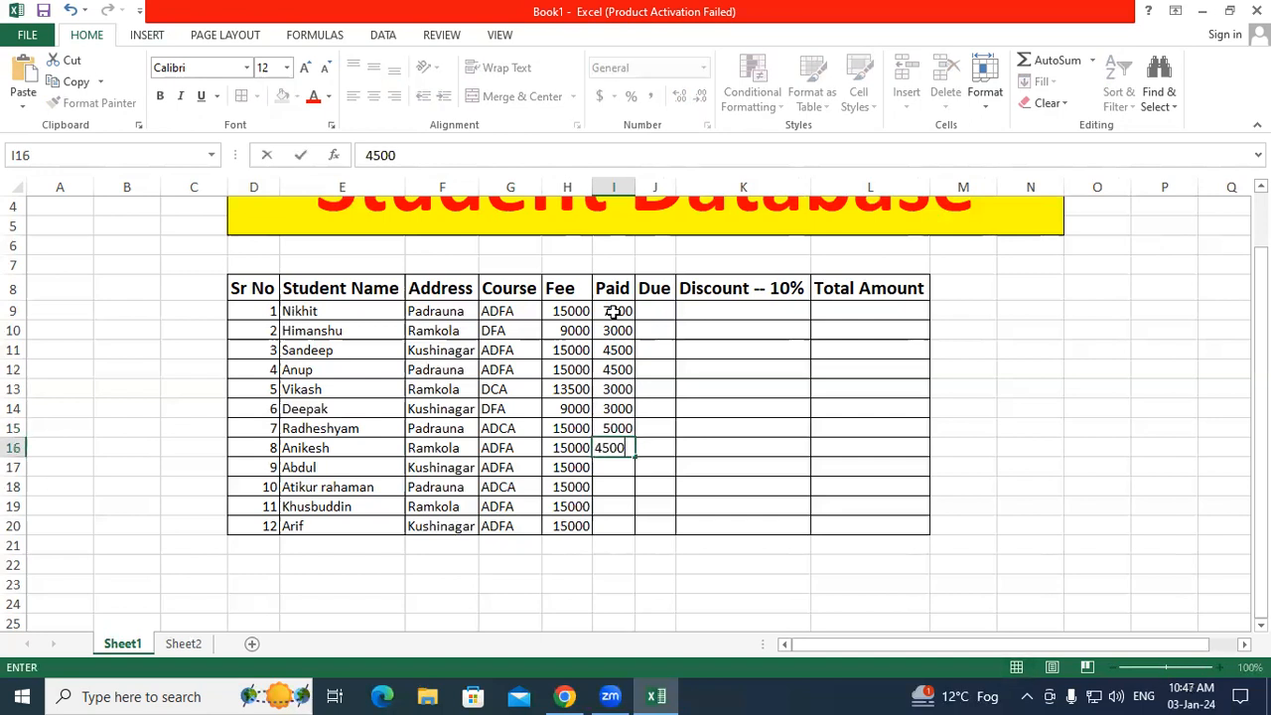
key(Return)
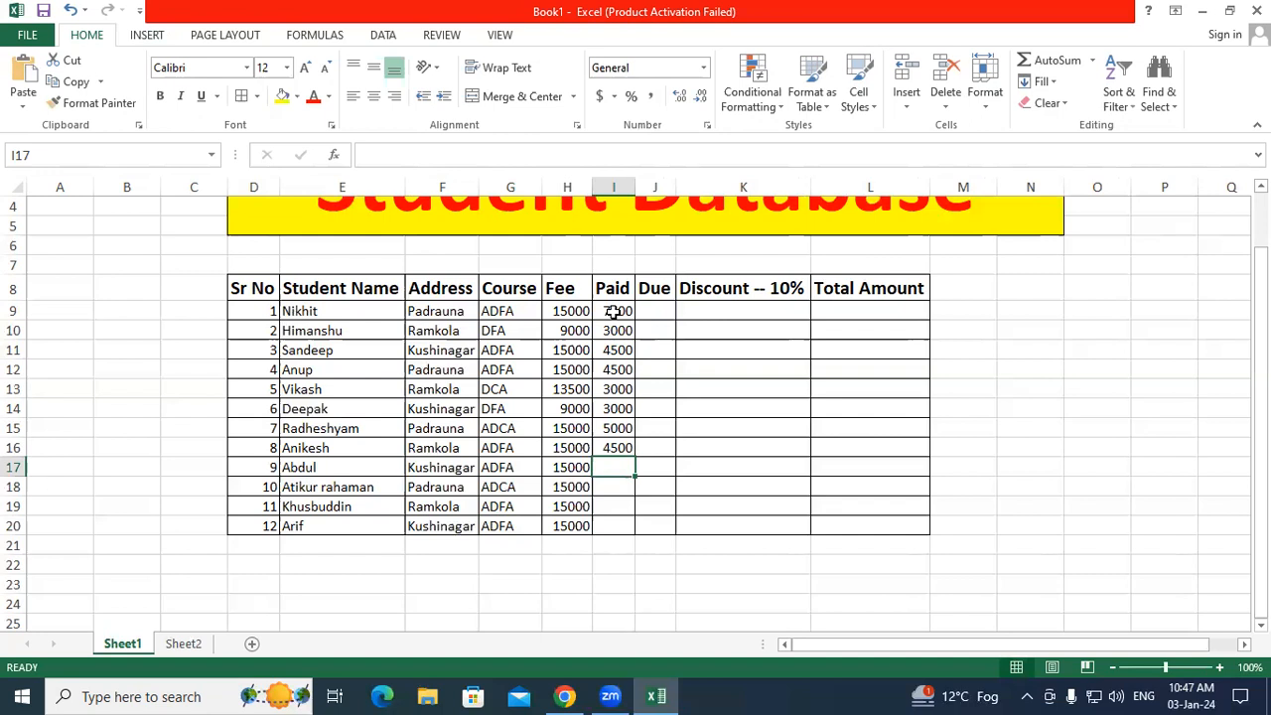
text(4500)
key(Return)
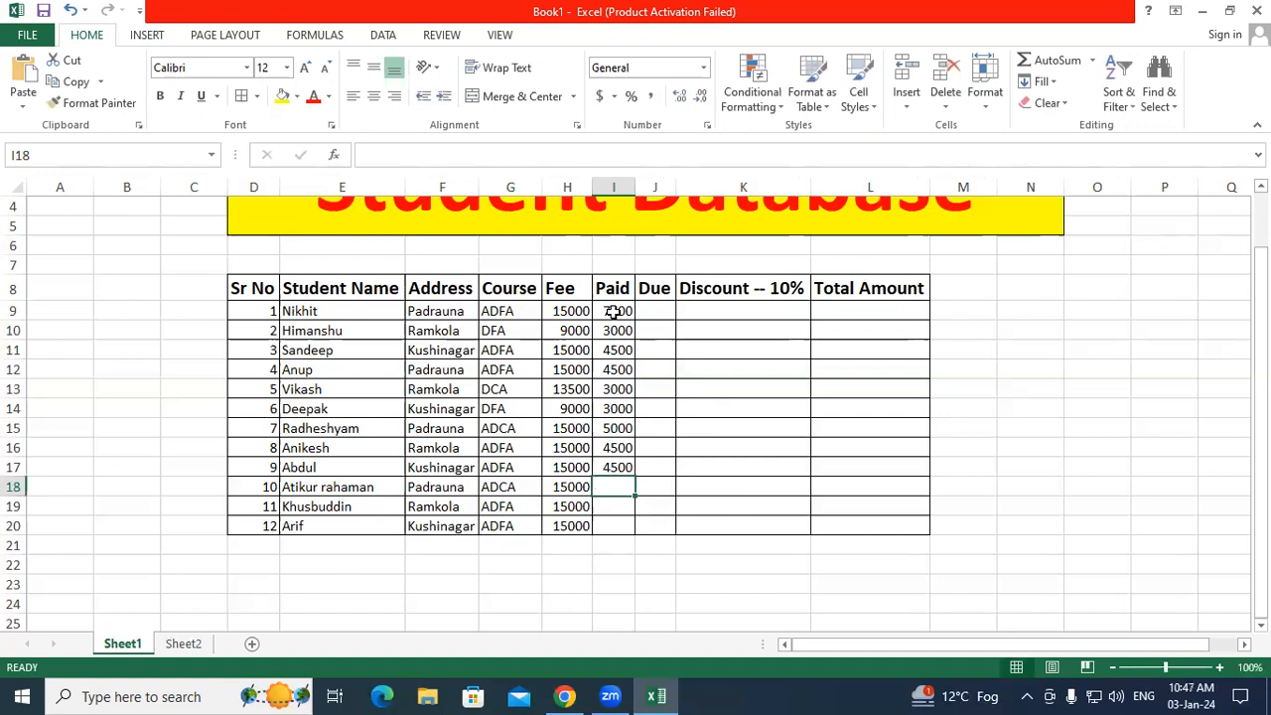
text(6000)
key(Return)
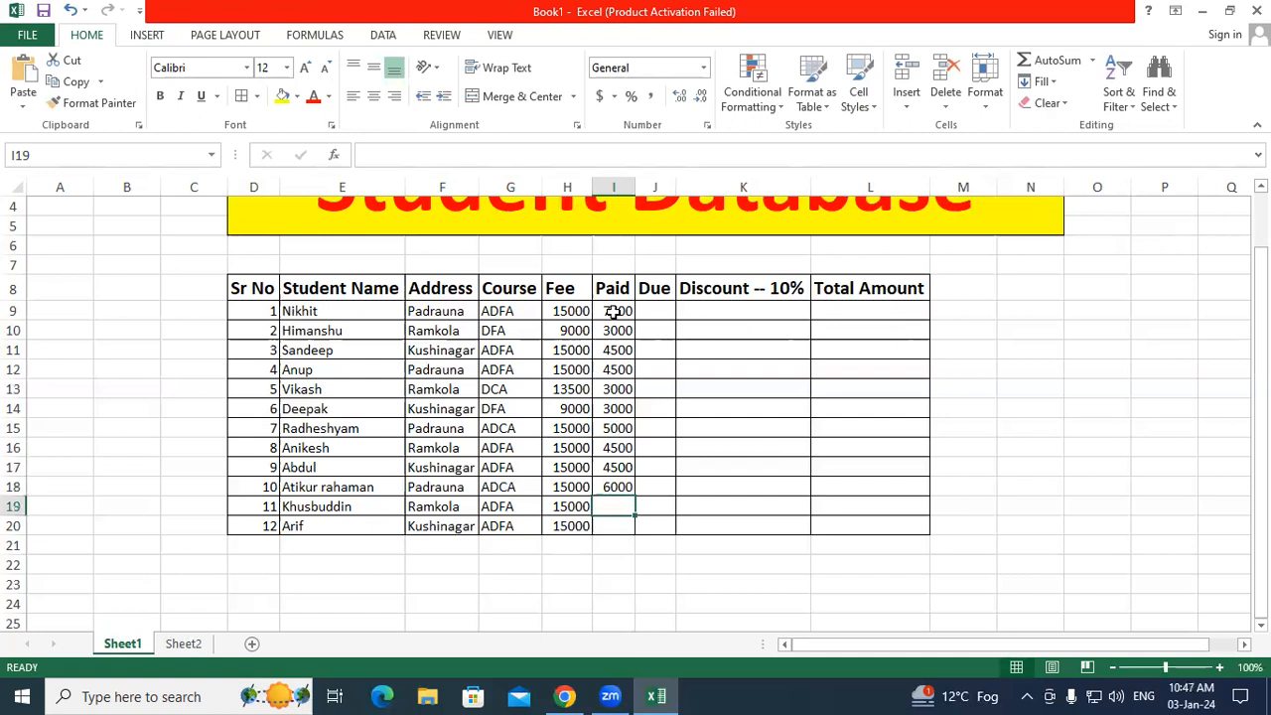
key(BackSpace)
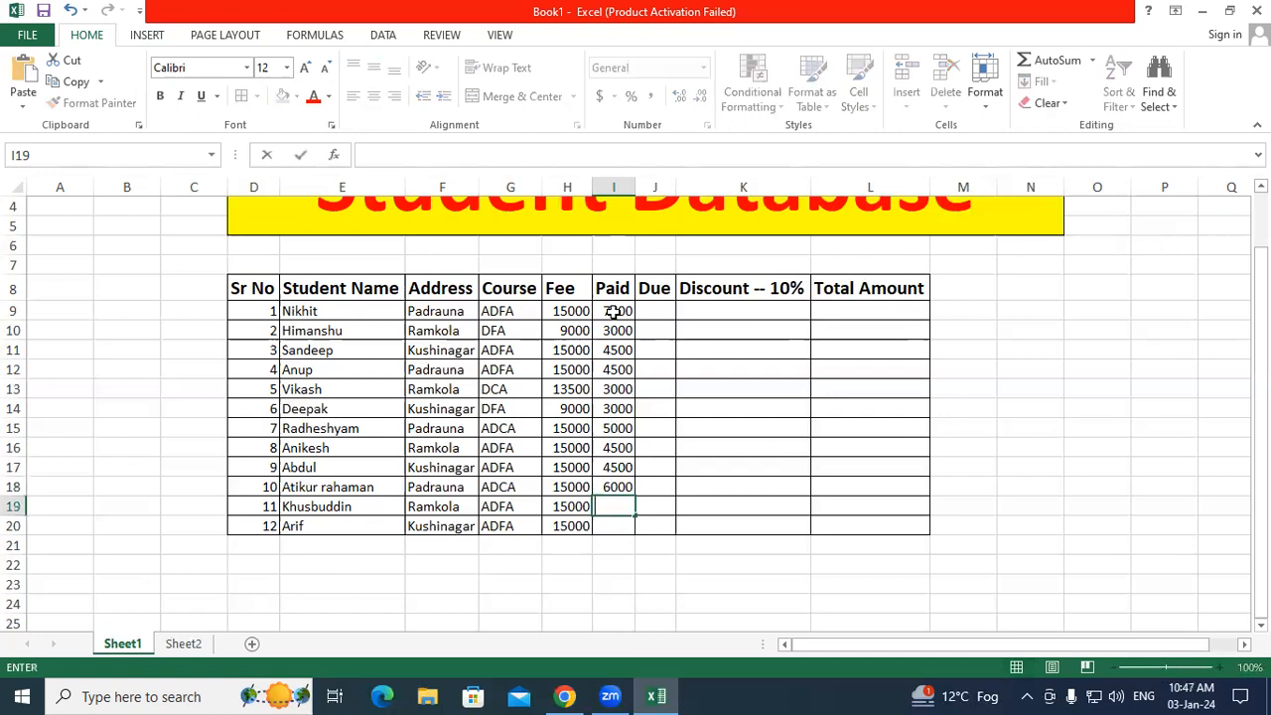
text(2500)
key(Return)
text(3500)
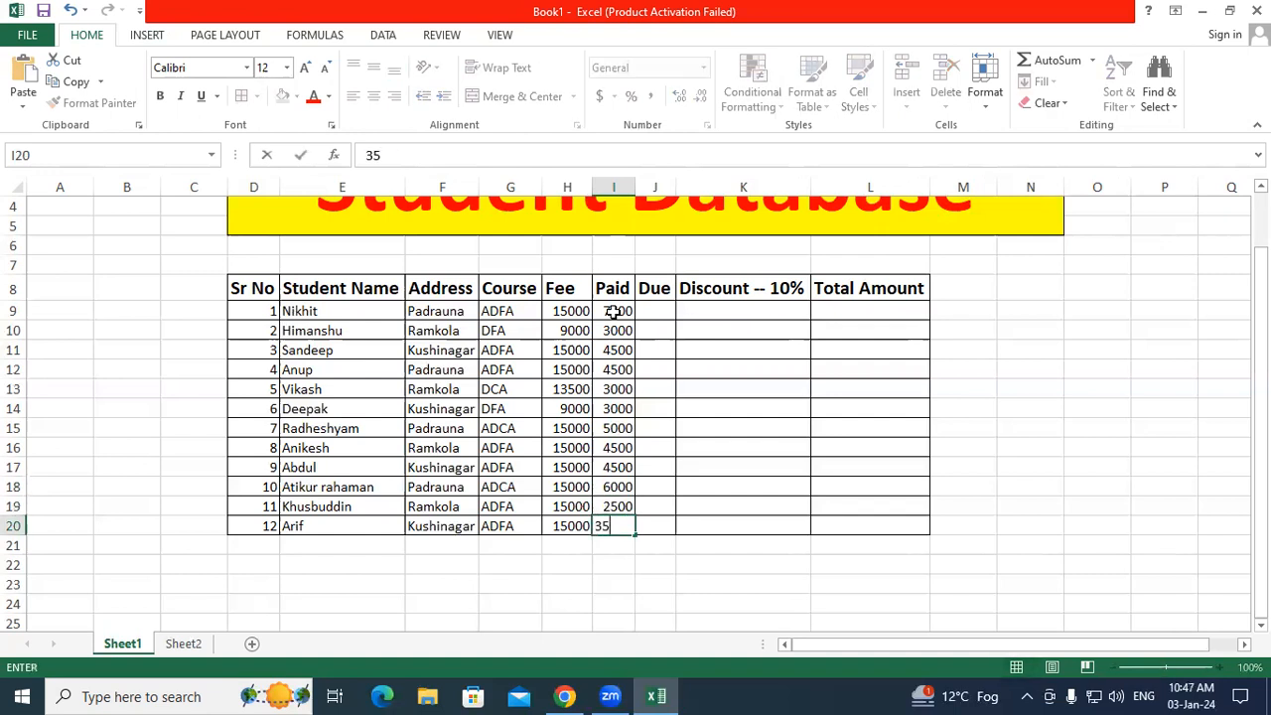
key(Return)
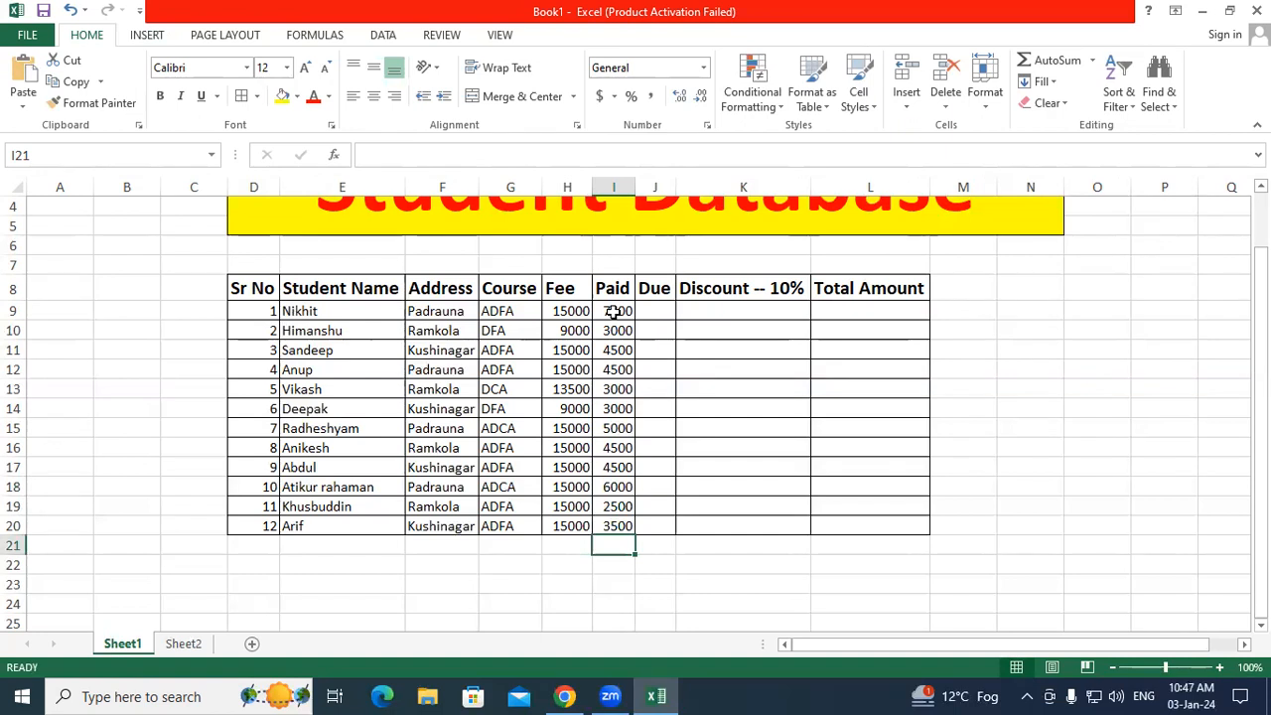
Step: Widen the Due column J and select cell J9
click(655, 311)
drag(677, 186, 686, 186)
click(651, 350)
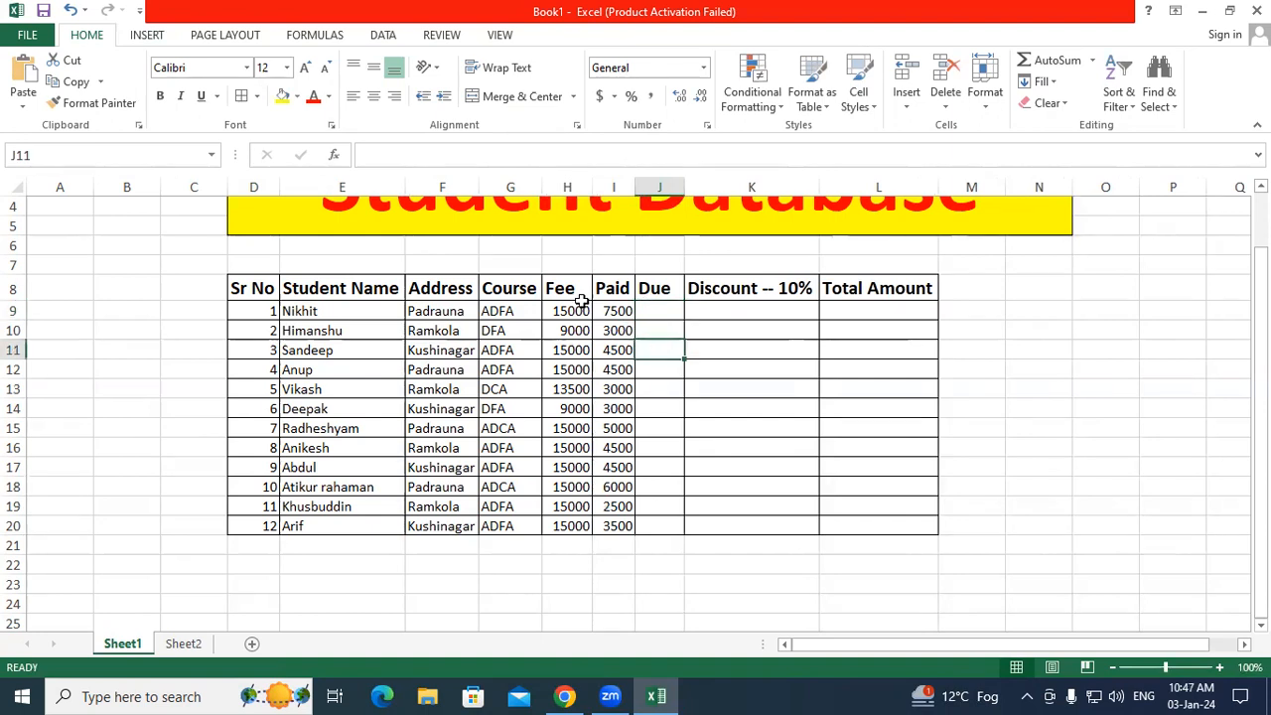
drag(579, 310, 650, 309)
click(652, 307)
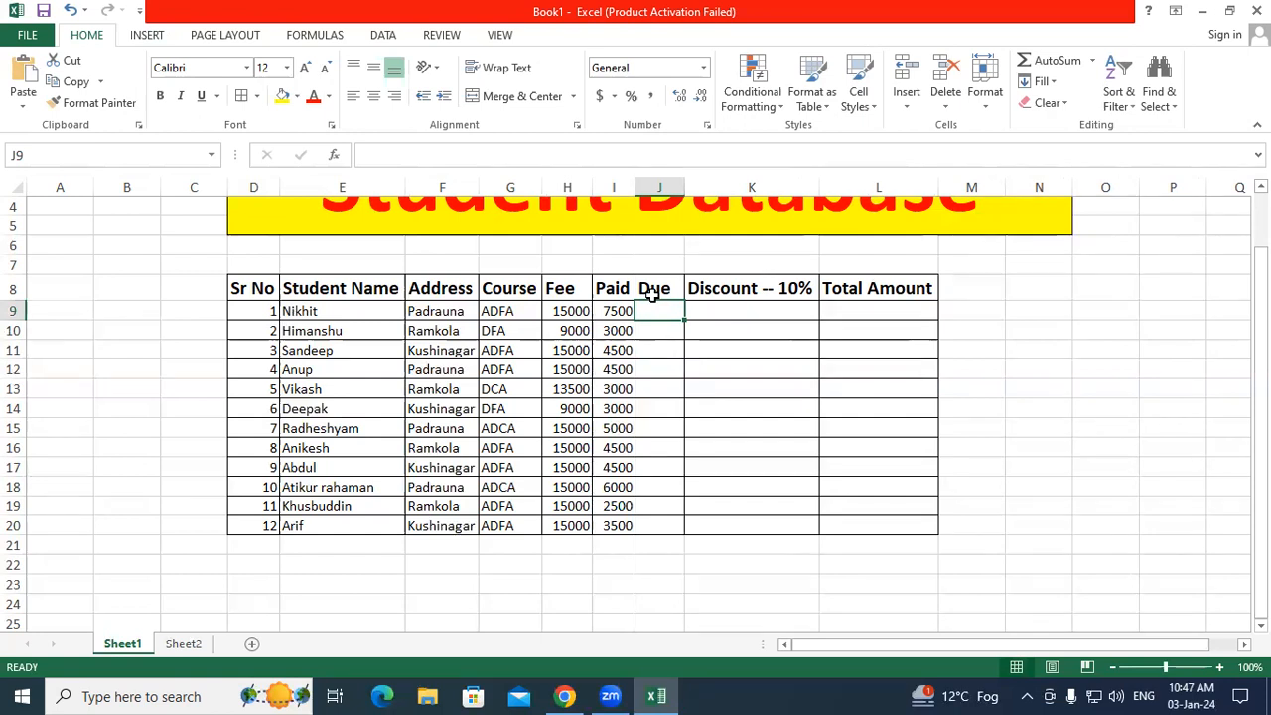
Step: Enter the Due formula =H9-I9 in J9
text(=)
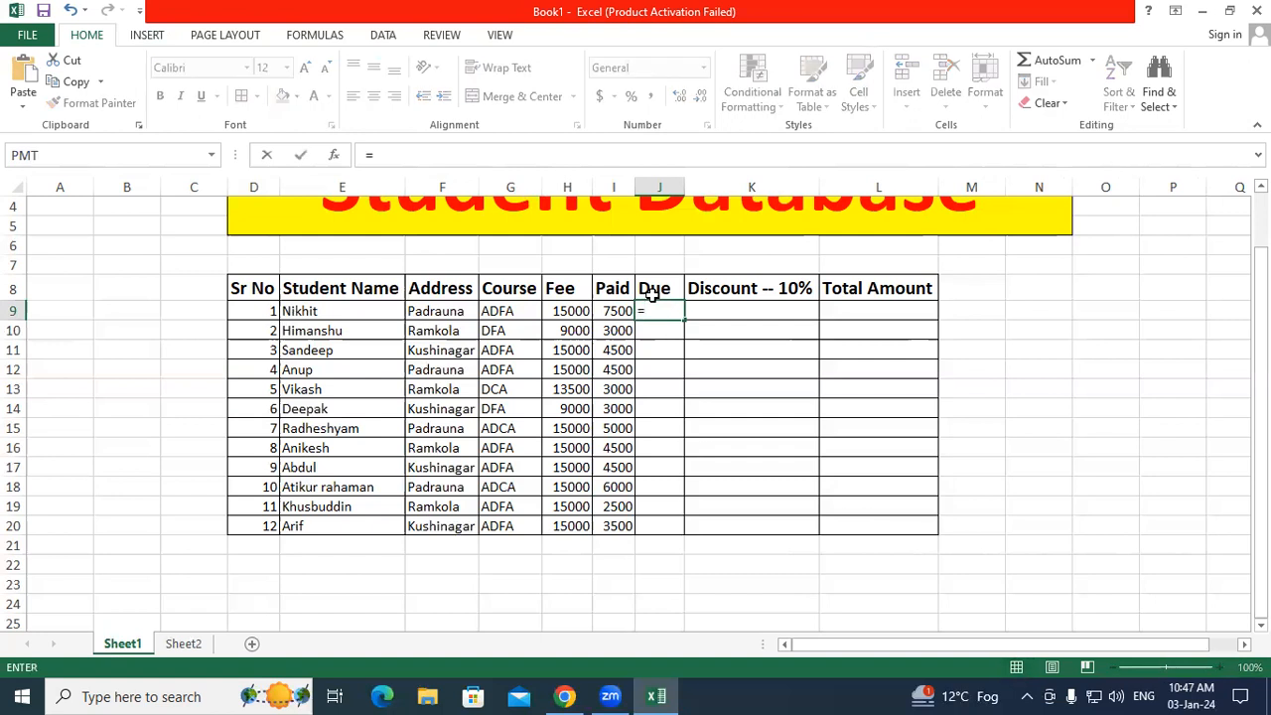
click(580, 311)
click(890, 590)
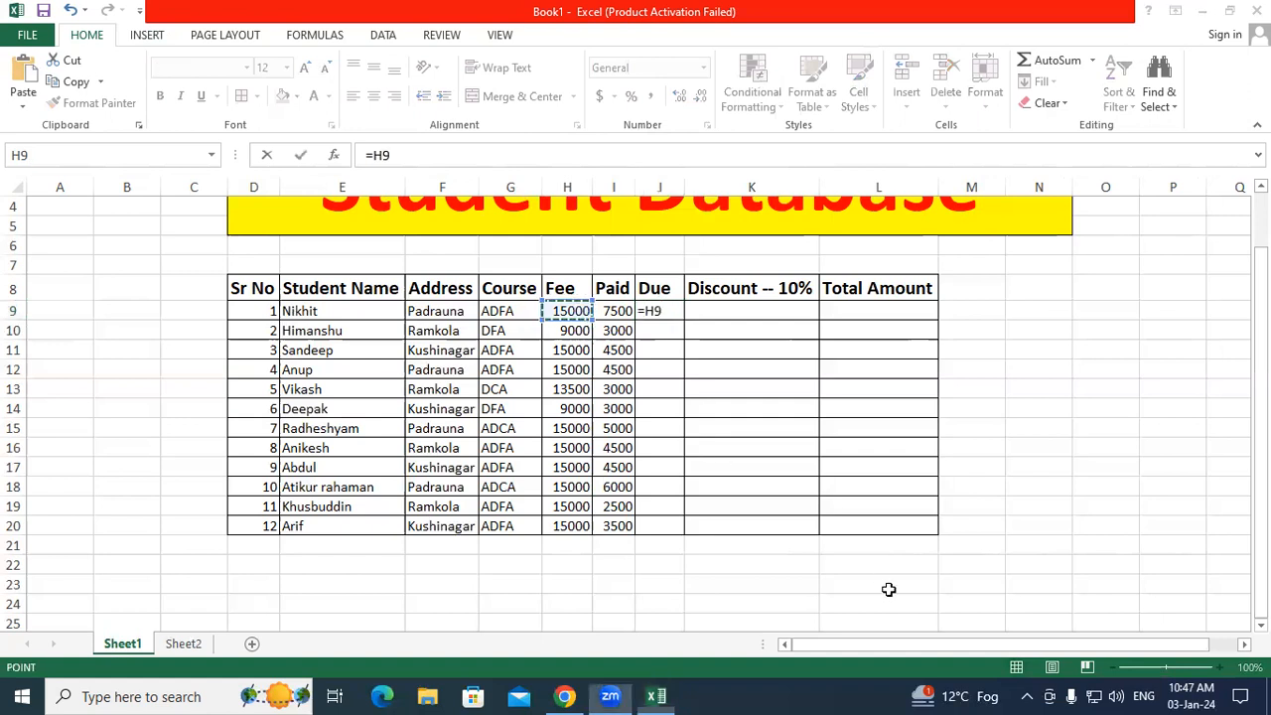
mouse_move(714, 356)
mouse_down()
mouse_move(717, 402)
mouse_move(733, 352)
mouse_move(731, 374)
mouse_move(751, 389)
mouse_move(818, 313)
mouse_move(840, 335)
mouse_move(861, 326)
mouse_move(852, 304)
mouse_move(883, 318)
mouse_move(899, 286)
mouse_move(906, 310)
mouse_move(961, 275)
mouse_move(959, 263)
mouse_move(966, 278)
mouse_up()
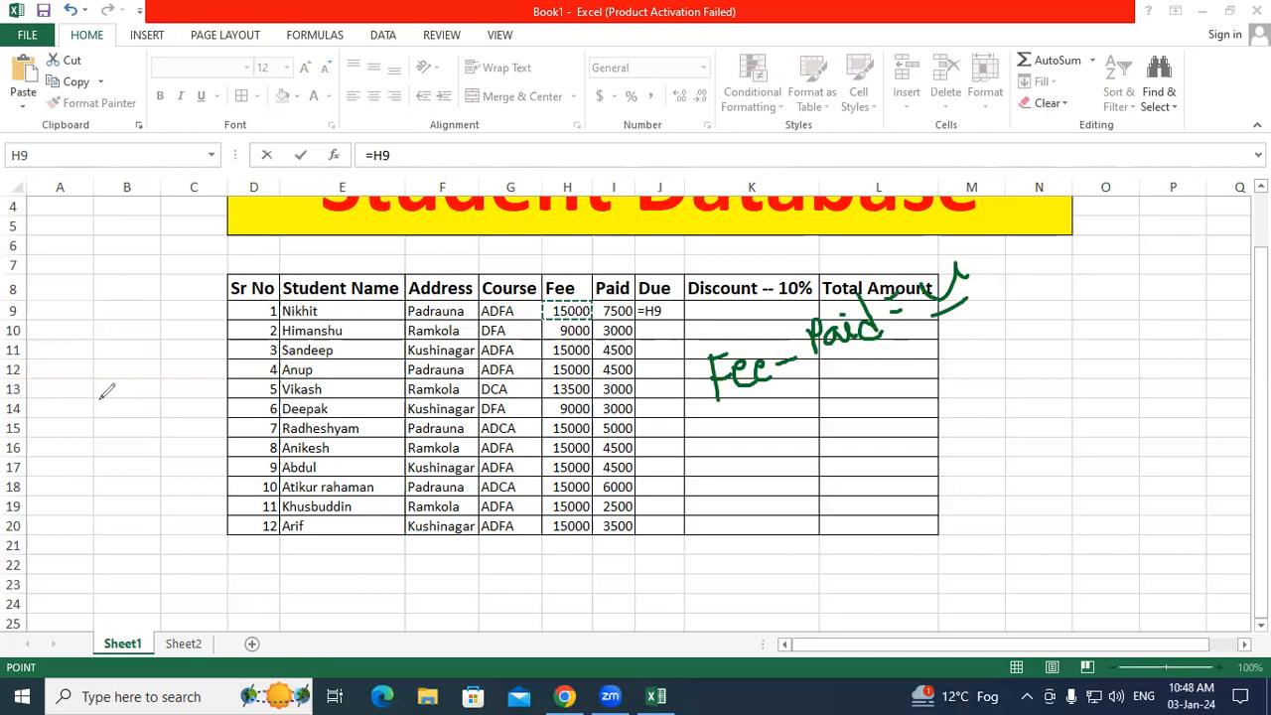
click(671, 313)
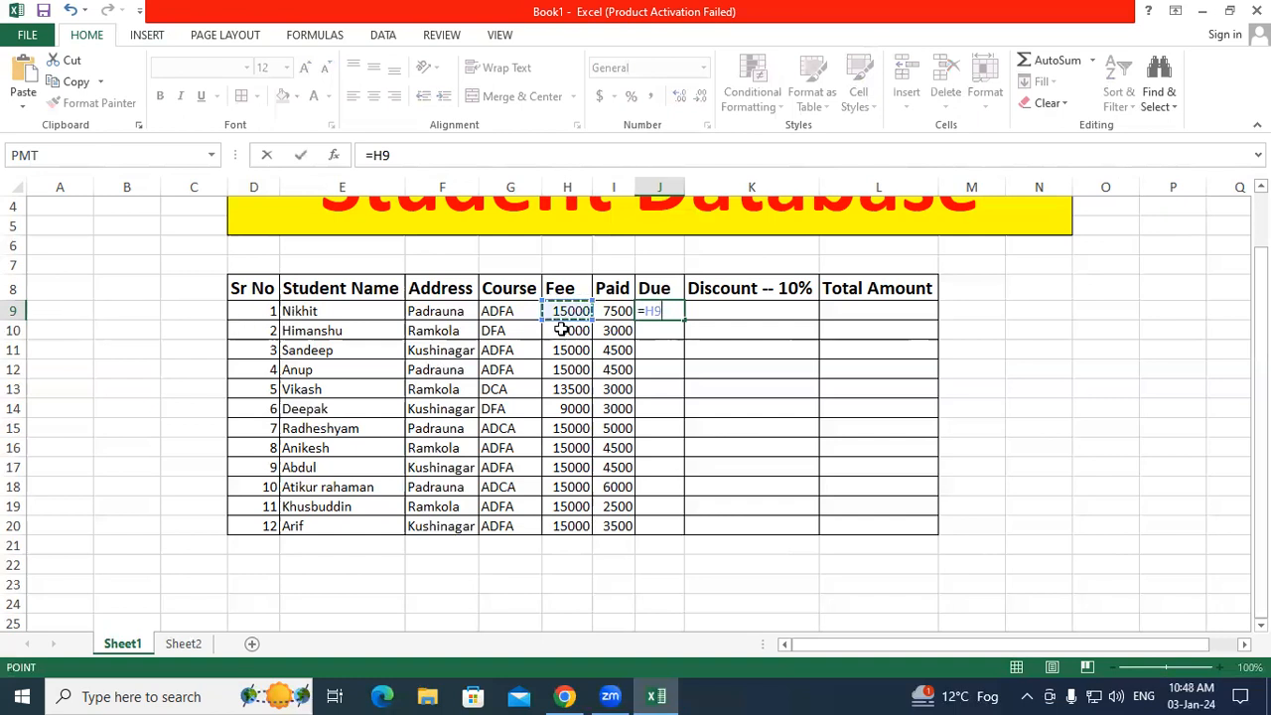
text(-)
click(617, 311)
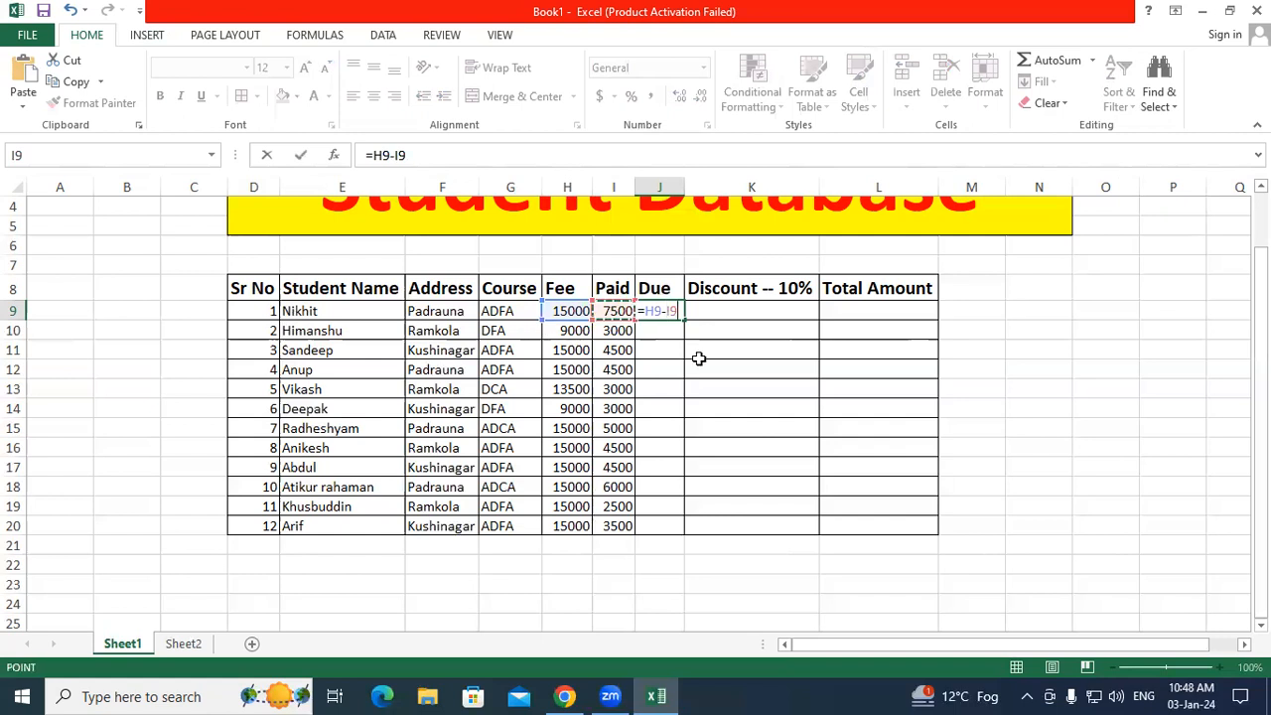
key(Return)
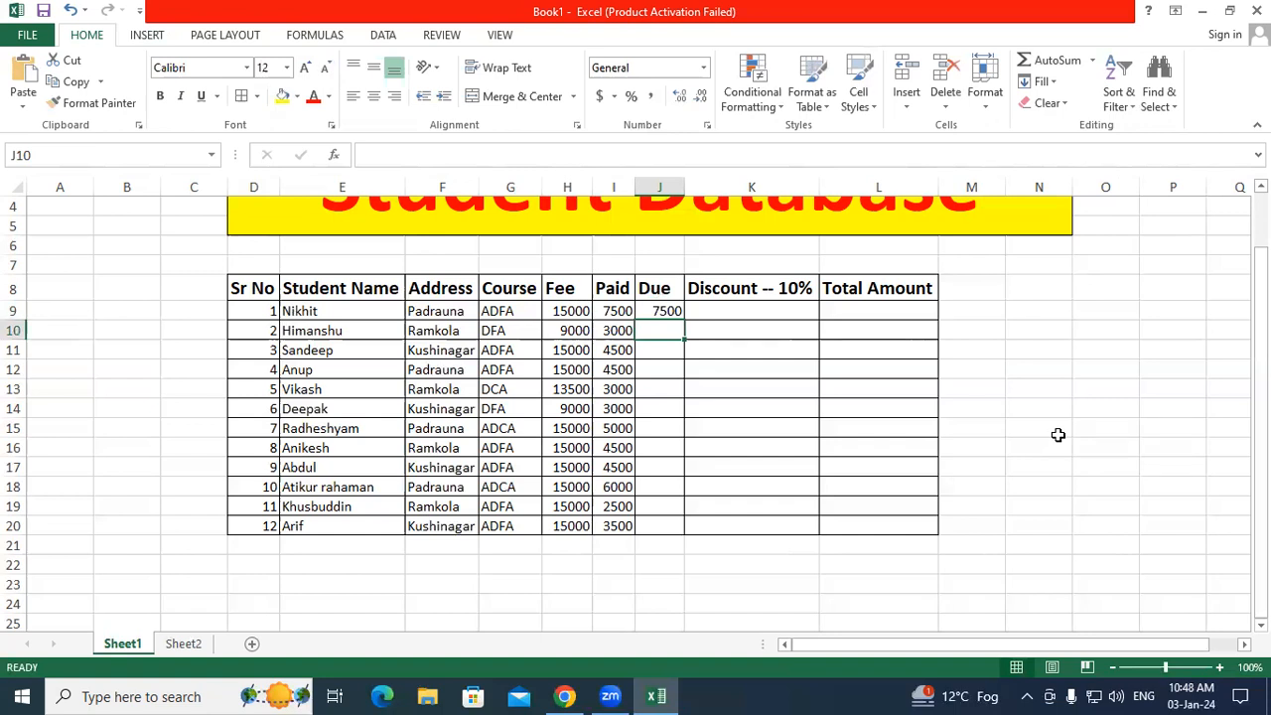
Step: Copy the Due formula down to J20, then delete the Due values J9:J20
click(662, 310)
drag(683, 319, 683, 533)
click(763, 485)
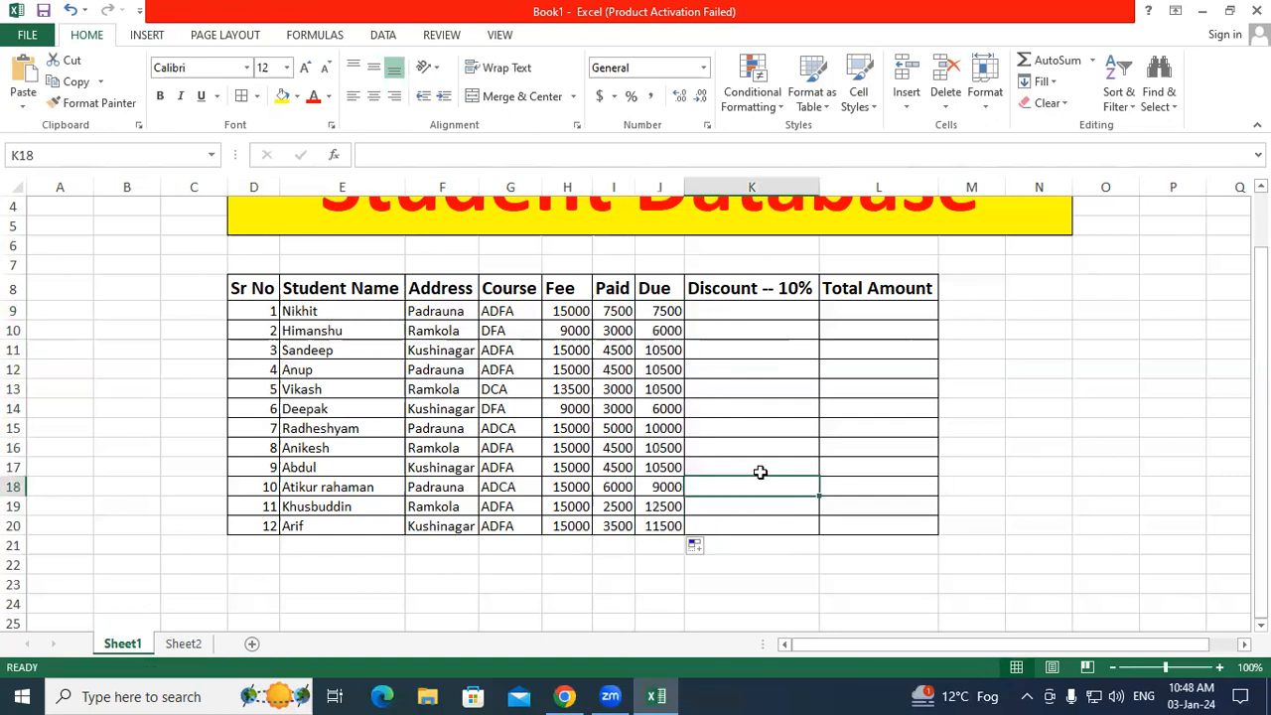
click(823, 448)
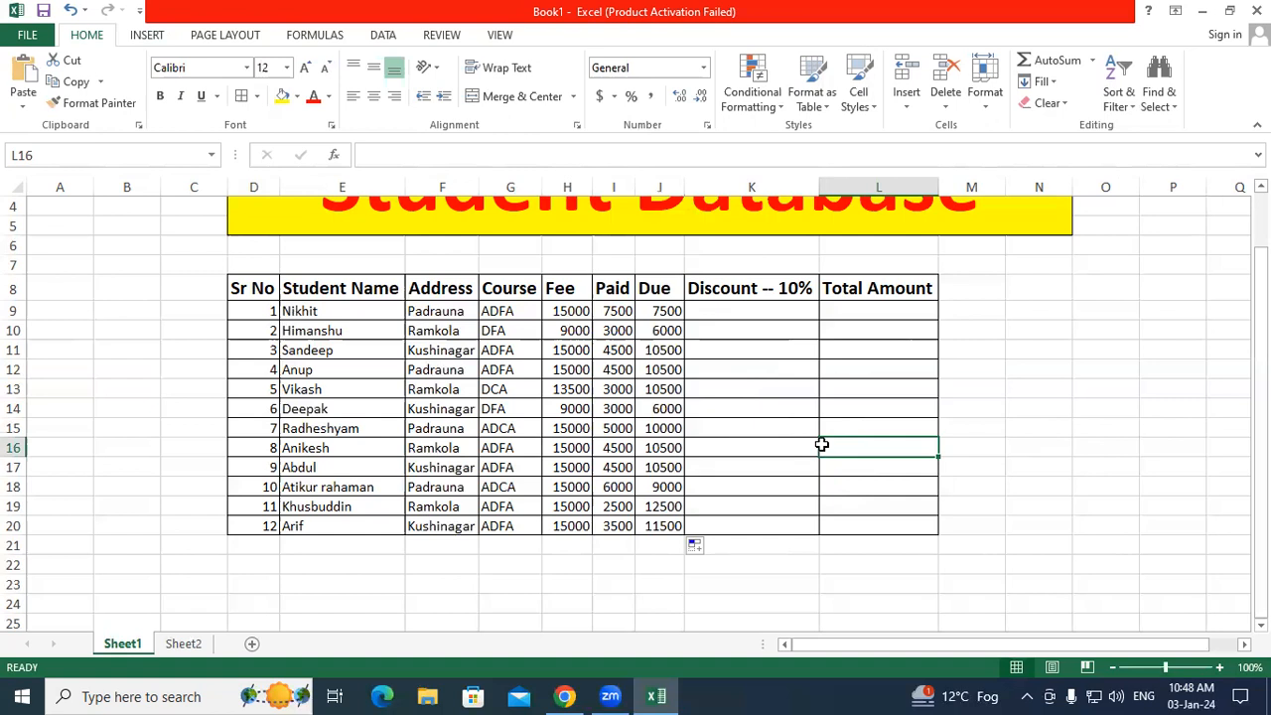
drag(646, 507, 646, 523)
key(Delete)
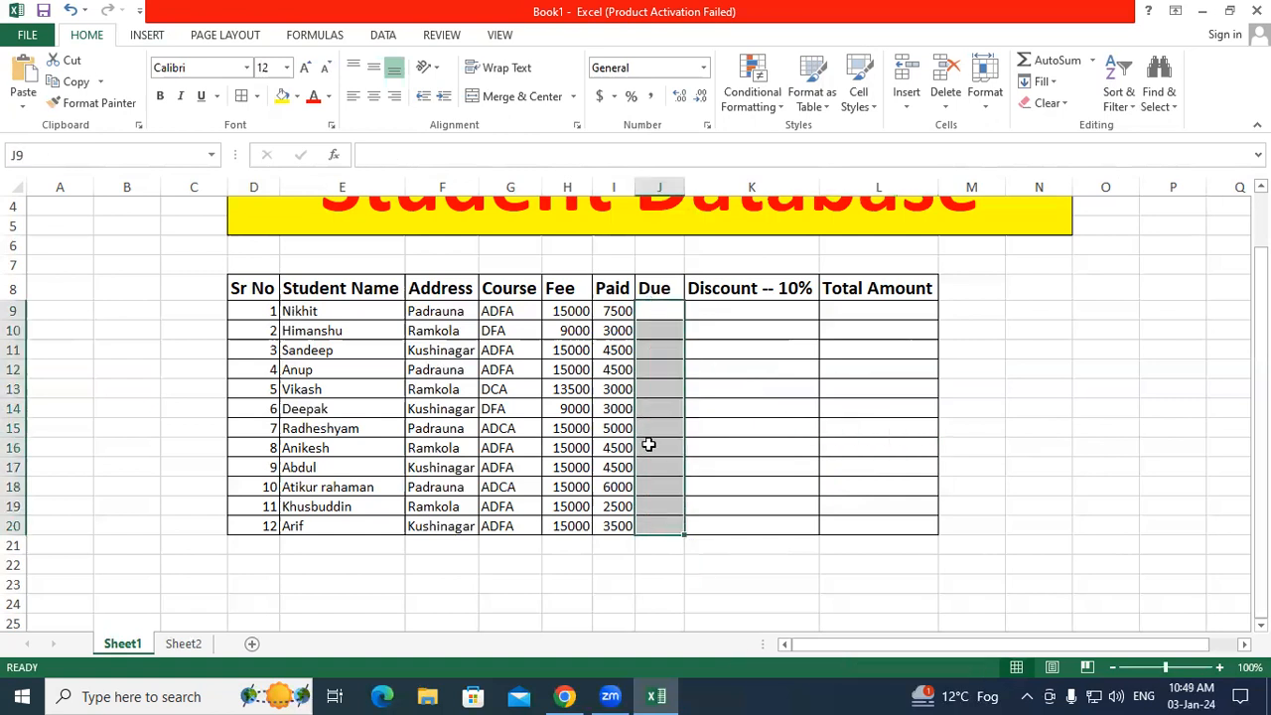
Step: AutoFit columns D through L to the width of their contents
click(752, 408)
scroll(752, 402, up, 1)
click(604, 238)
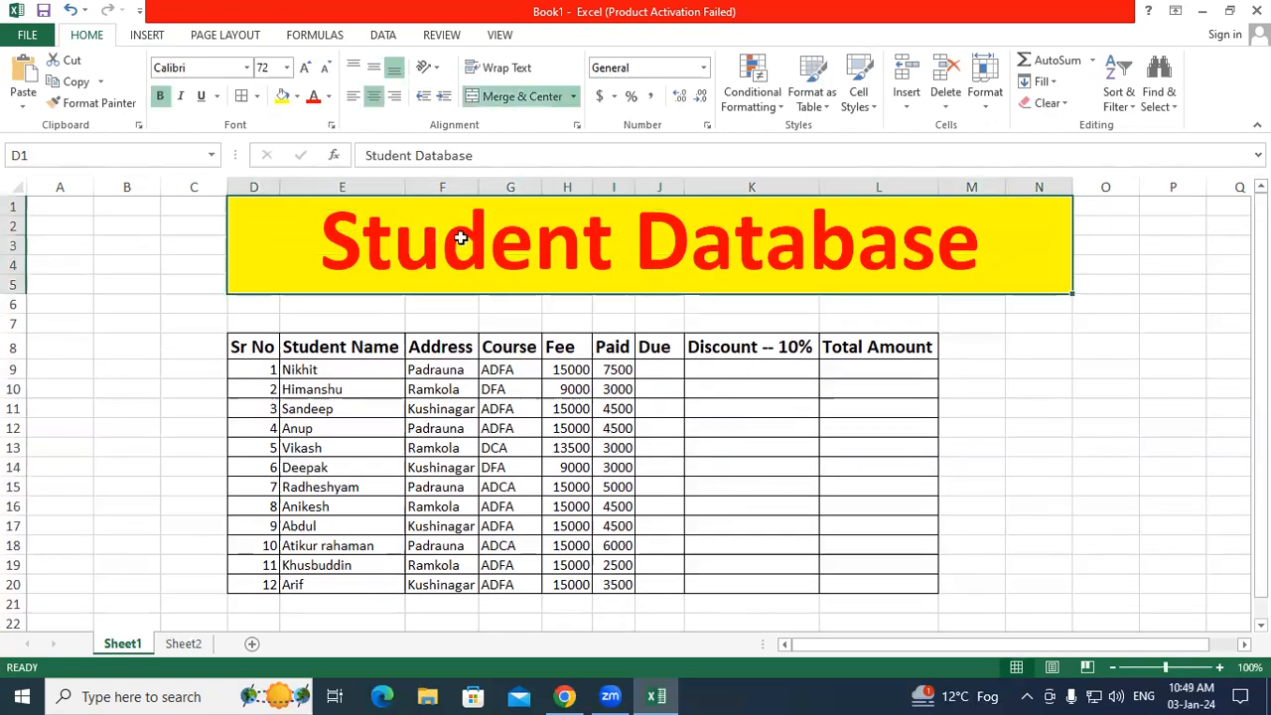
drag(239, 347, 873, 357)
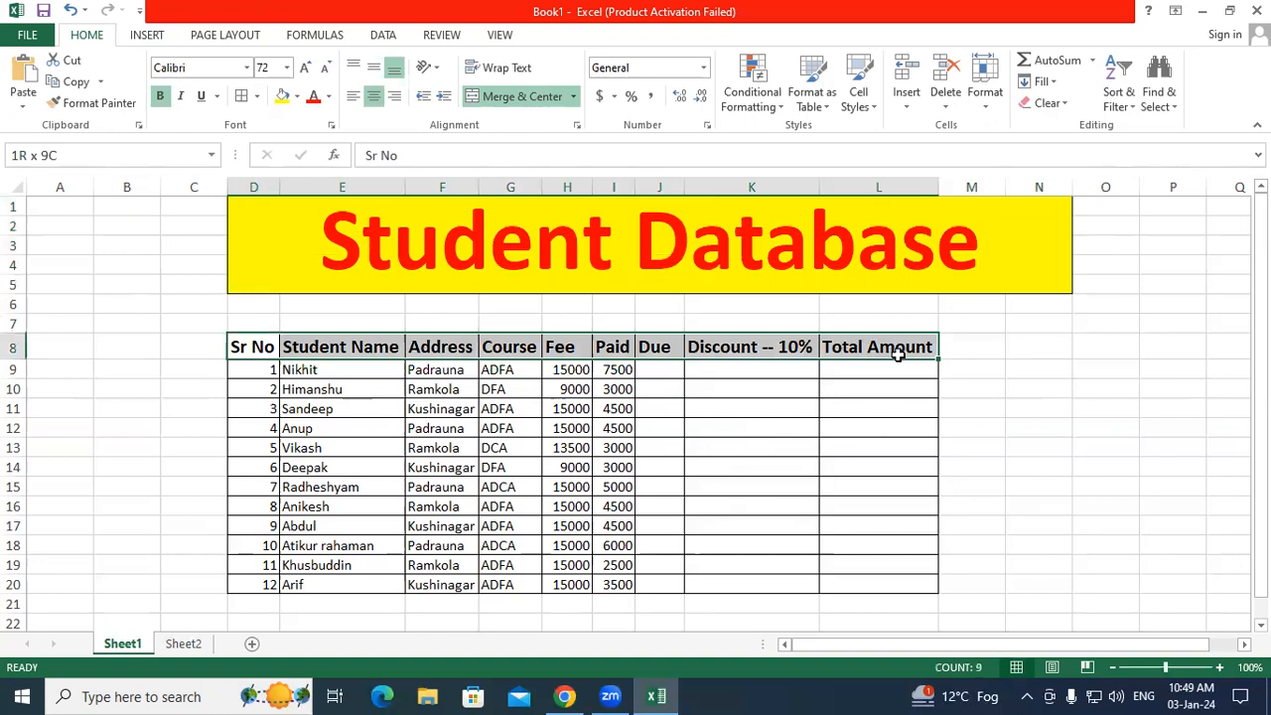
drag(243, 187, 928, 188)
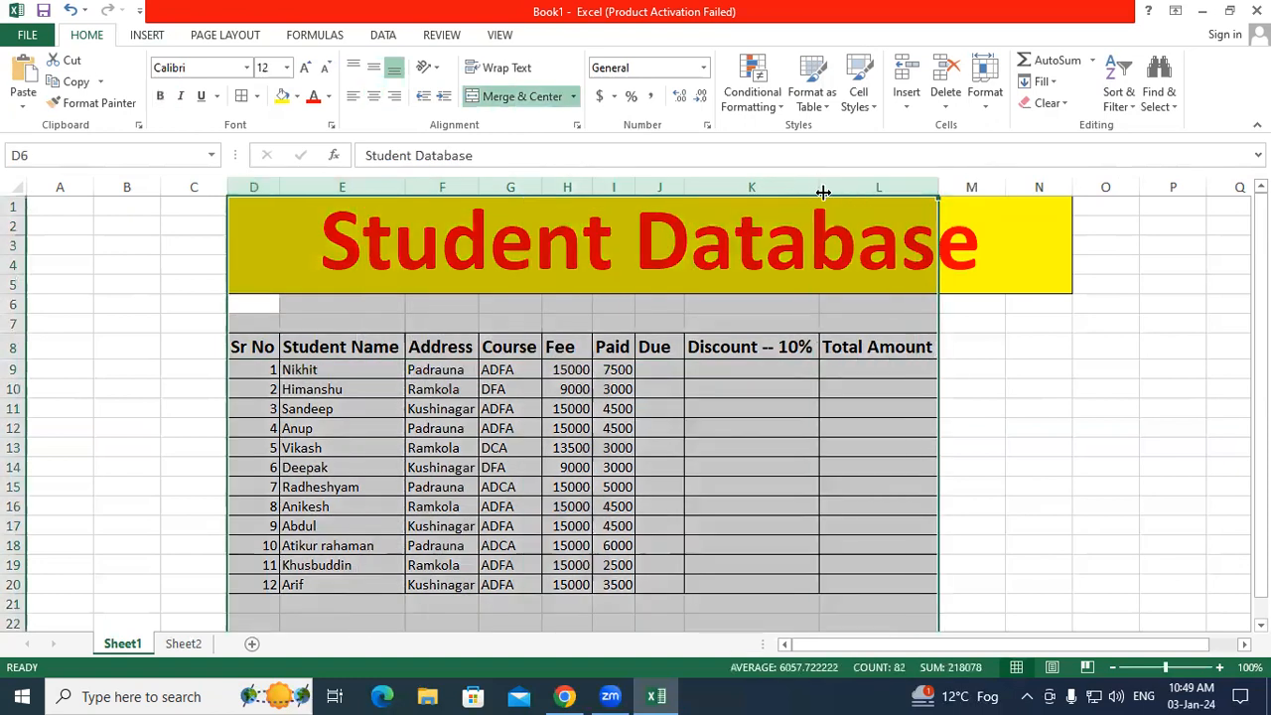
double_click(935, 186)
Step: Fill serial numbers to row 20, review the student data columns, then select Due cell J9
click(753, 420)
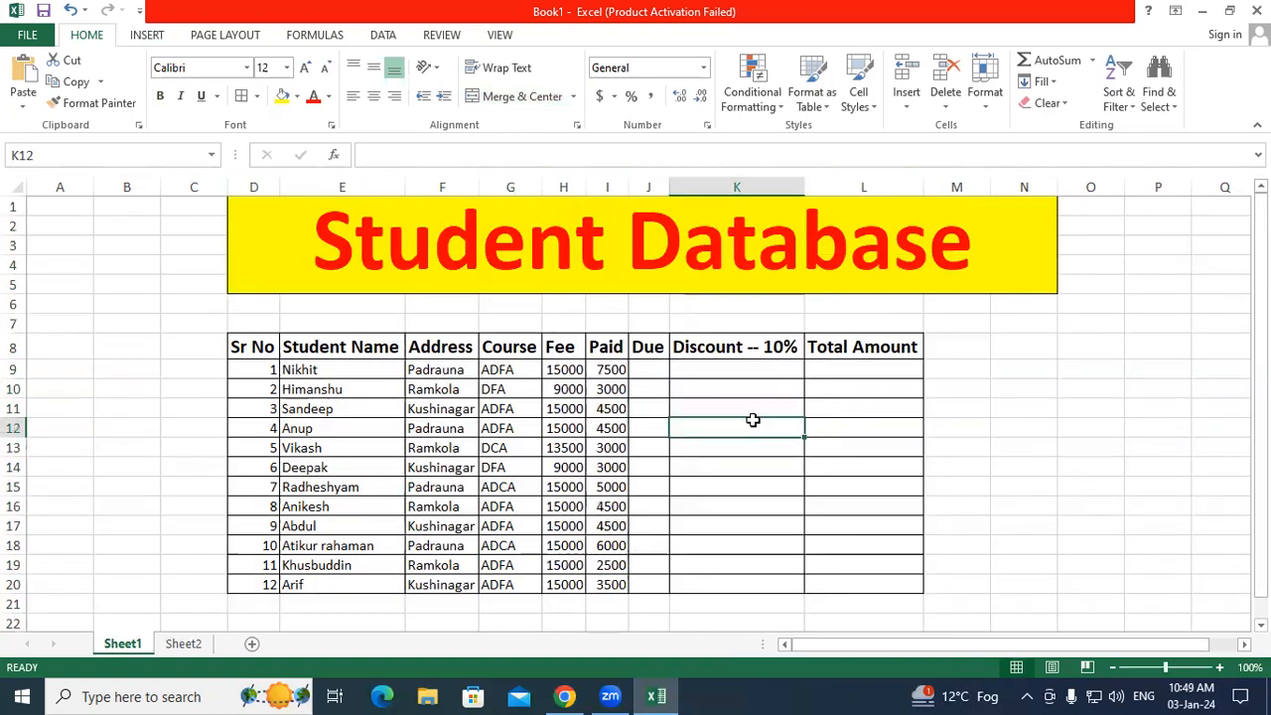
scroll(705, 485, down, 2)
drag(255, 256, 261, 480)
drag(338, 252, 353, 465)
drag(458, 250, 444, 466)
drag(510, 252, 504, 467)
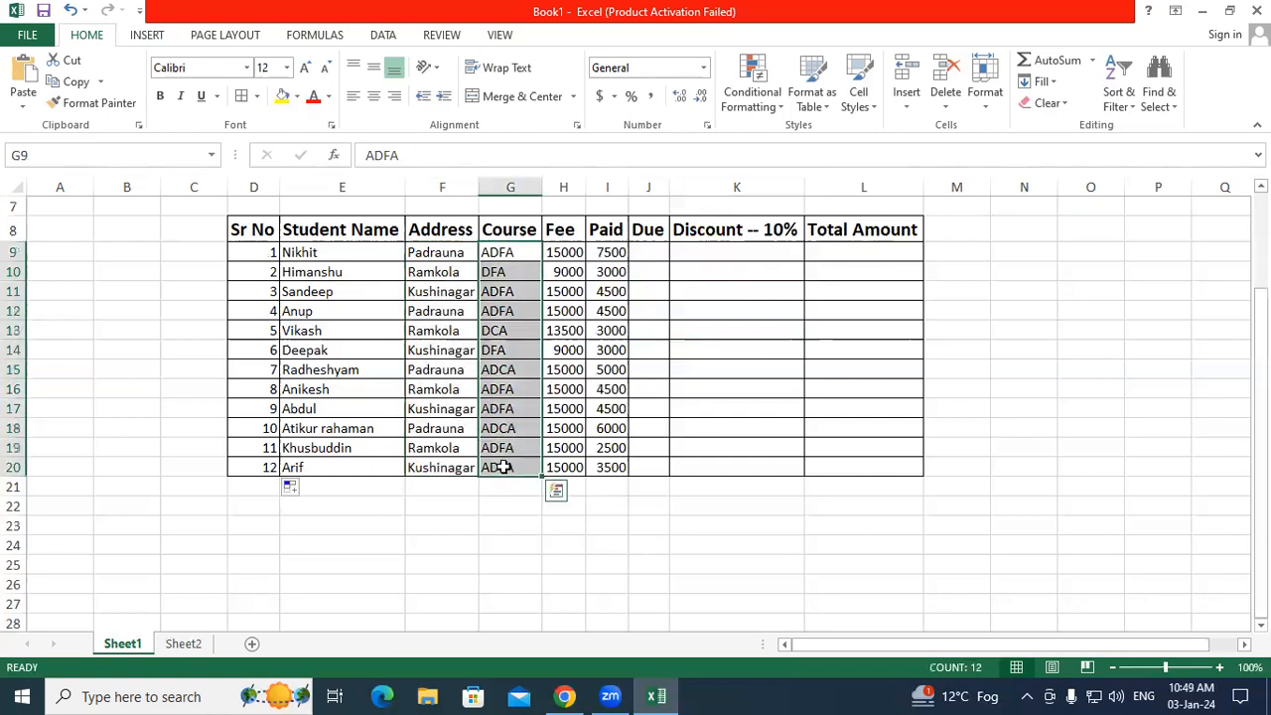
drag(565, 256, 553, 483)
drag(610, 252, 599, 467)
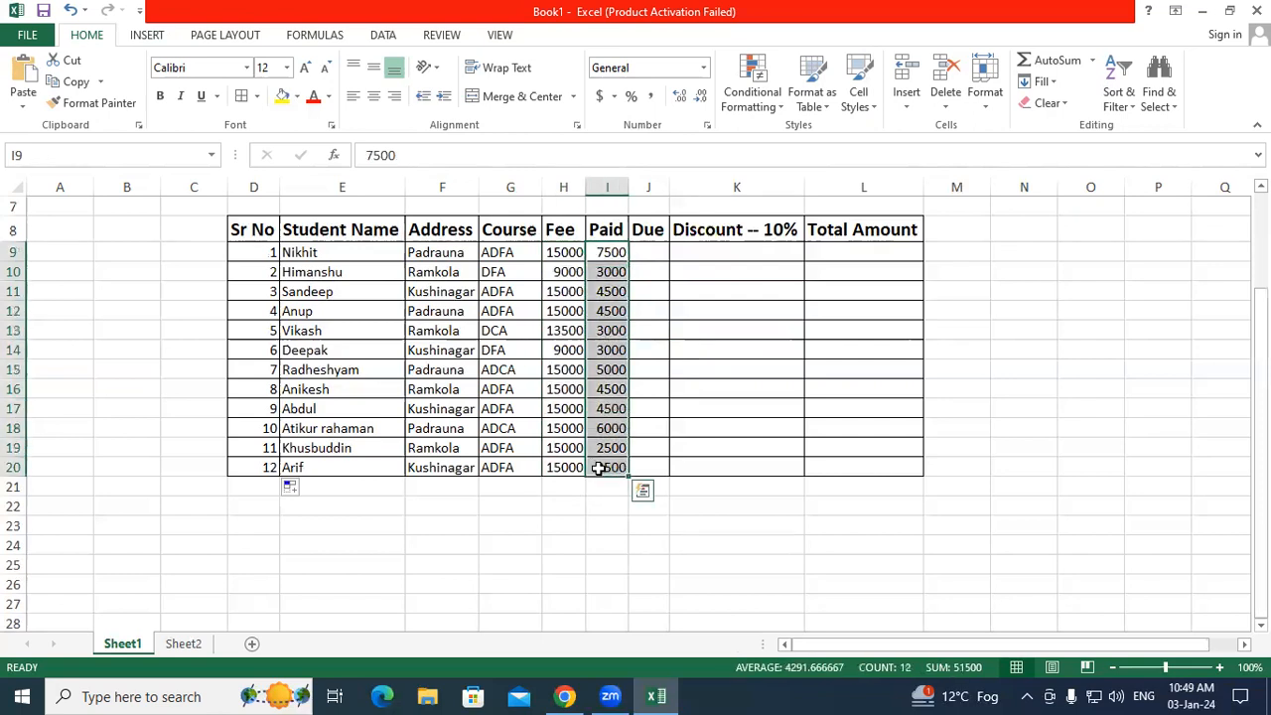
scroll(662, 468, up, 2)
click(652, 368)
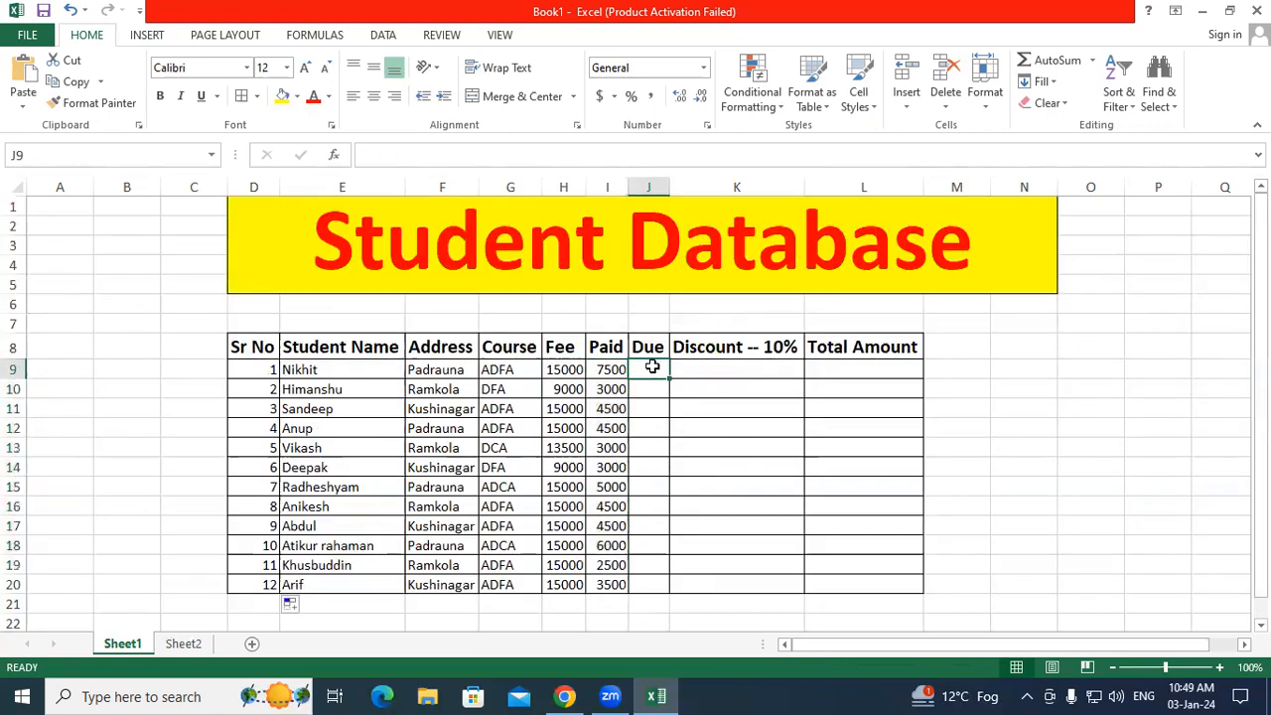
Step: Enter =H9-I9 in J9 and copy it down to J20 for all twelve students
text(=)
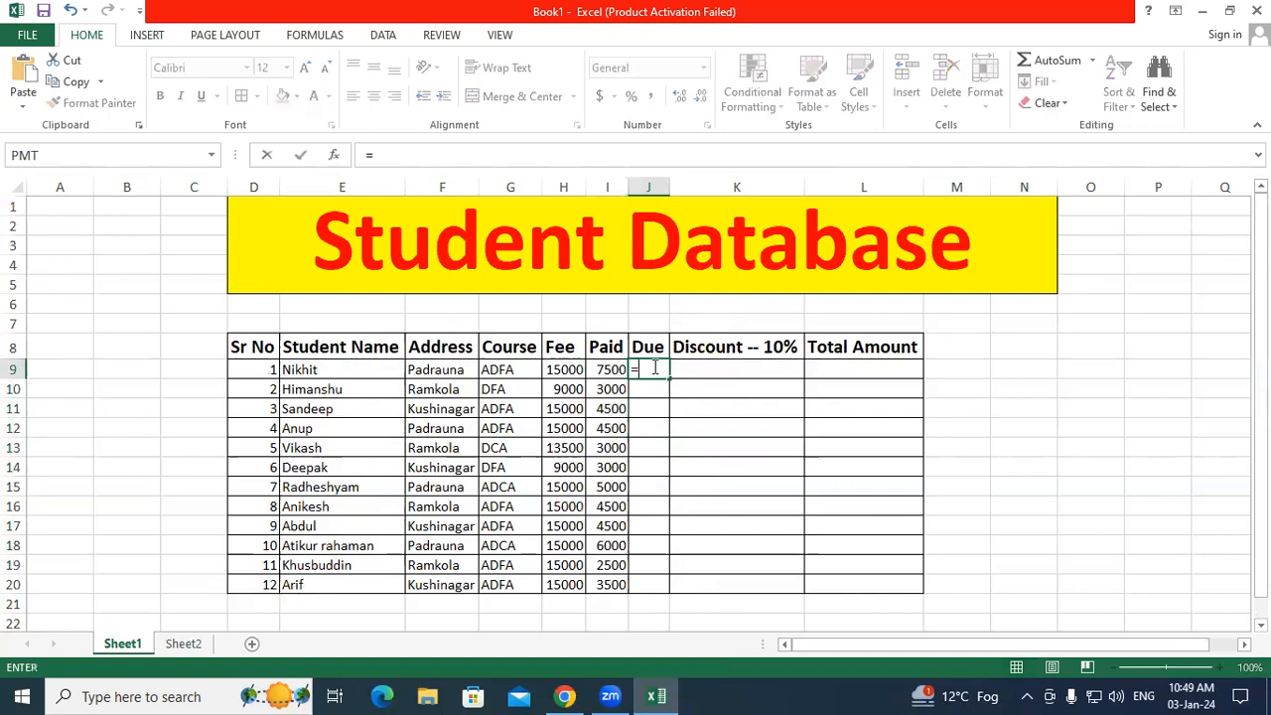
click(559, 368)
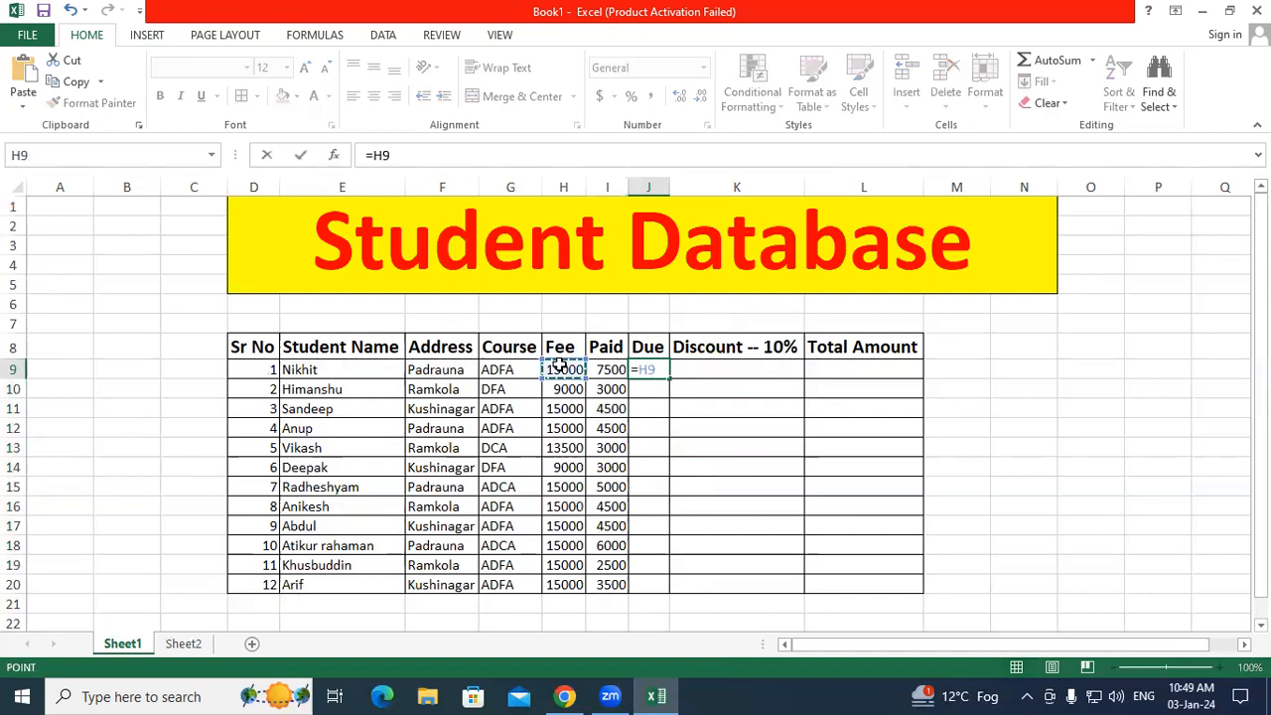
text(-)
click(609, 369)
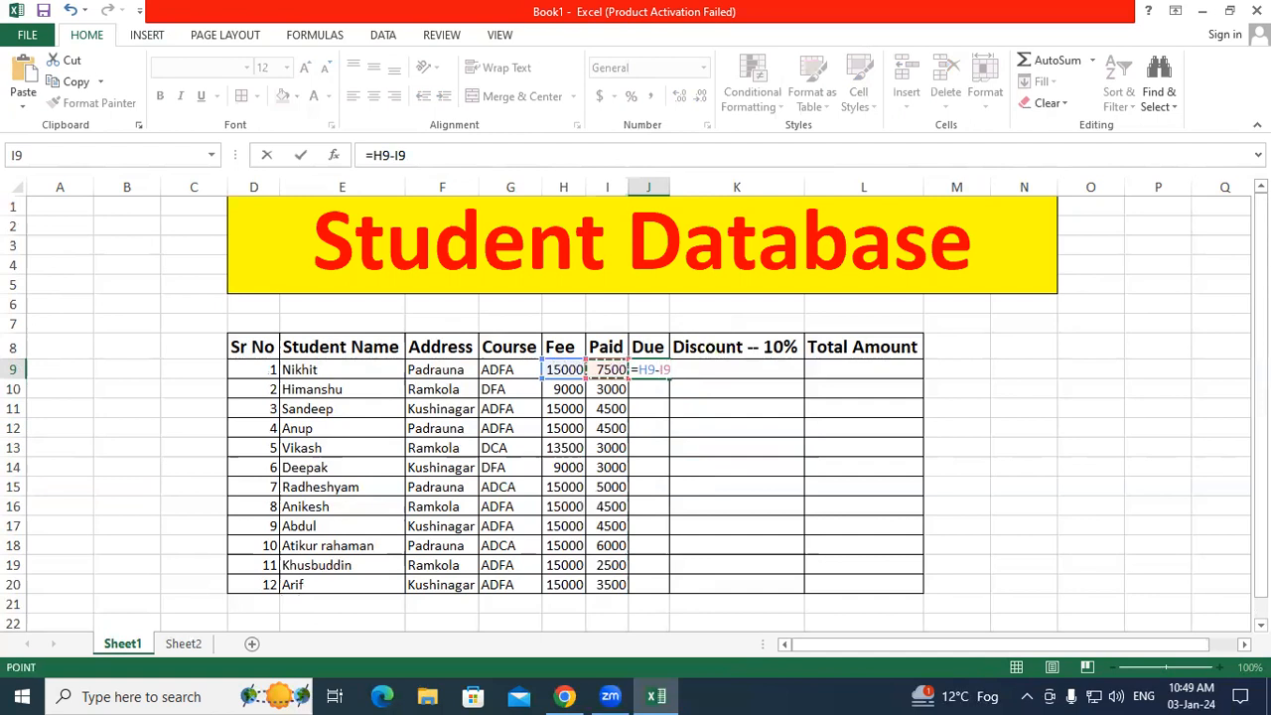
key(Return)
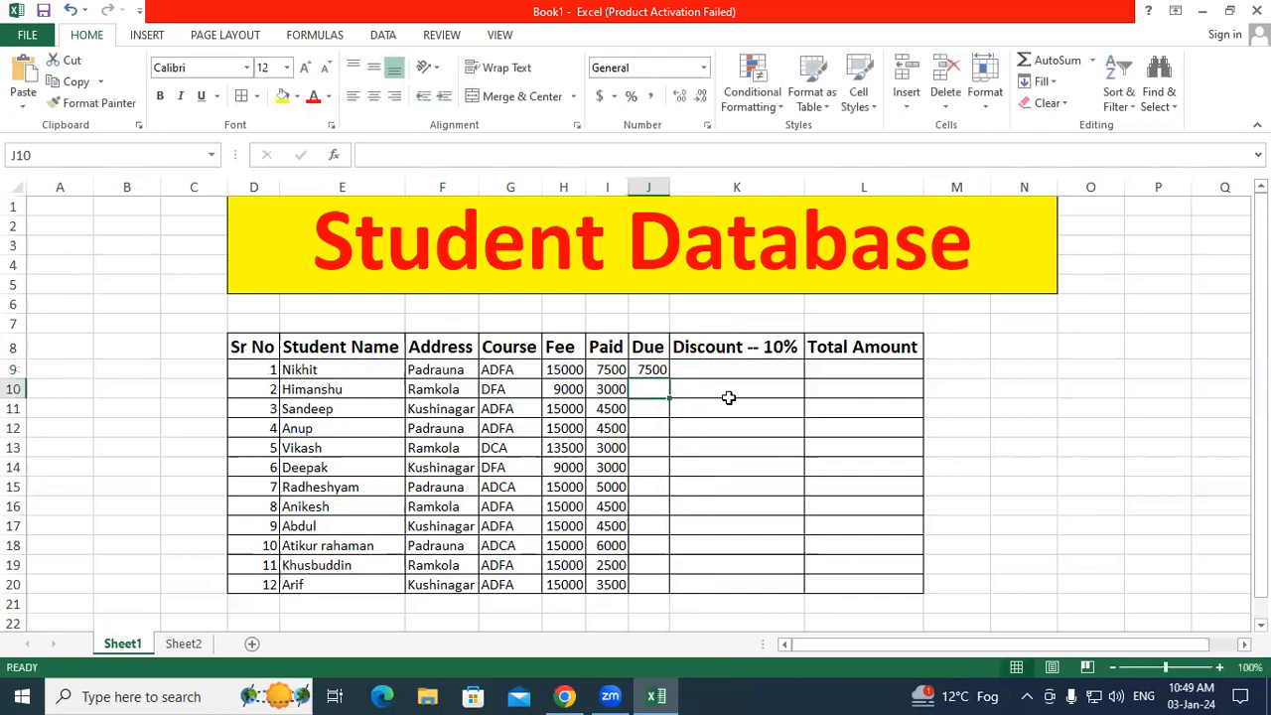
click(661, 368)
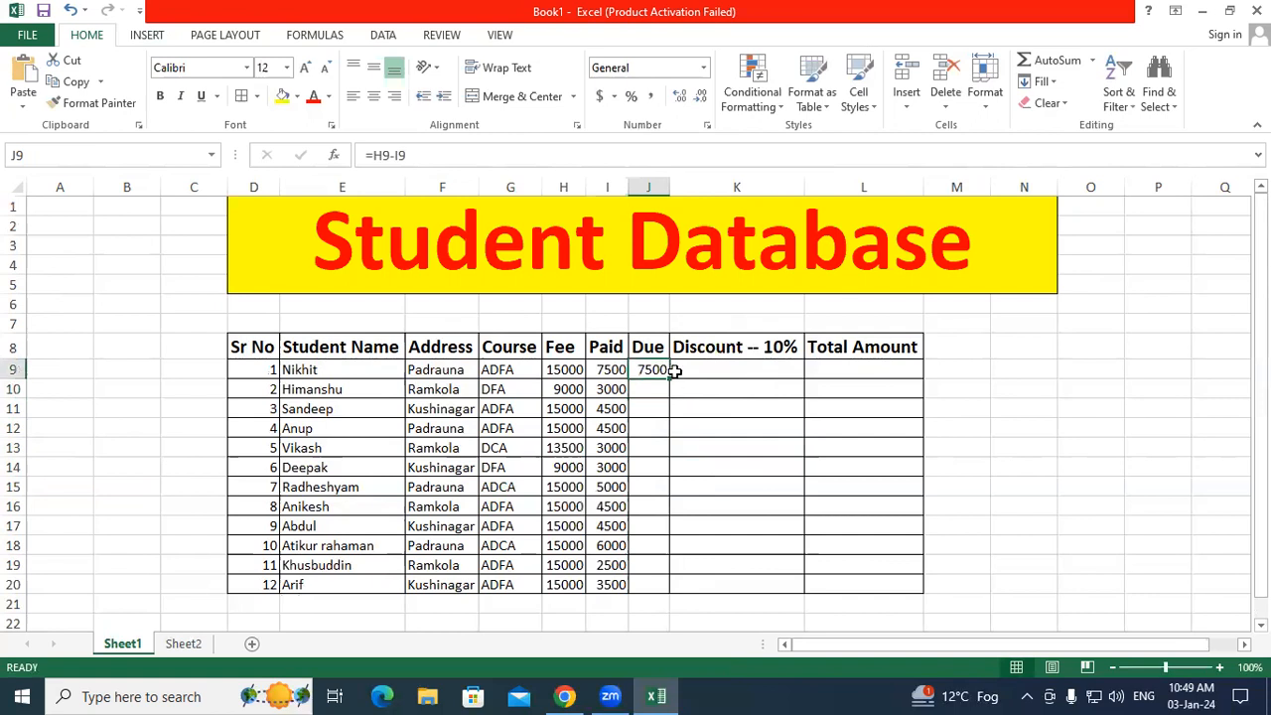
scroll(710, 371, down, 1)
scroll(710, 371, down, 1)
drag(669, 320, 677, 542)
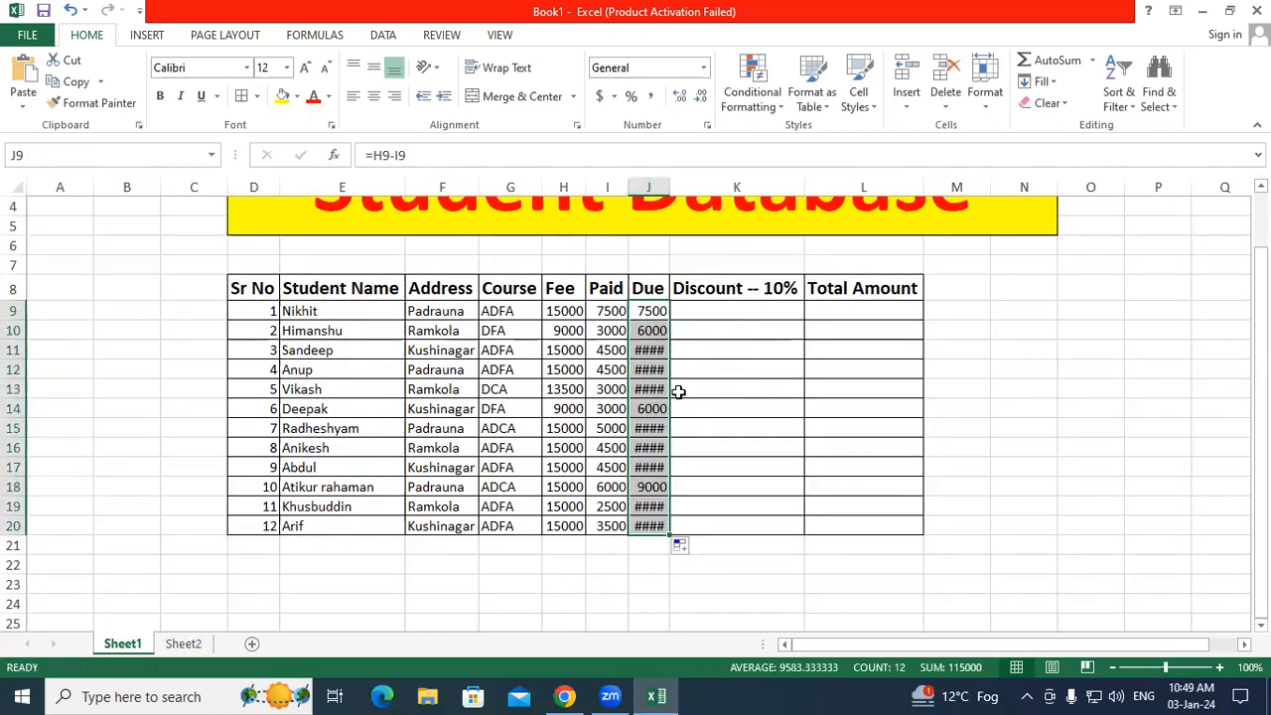
click(636, 428)
click(647, 383)
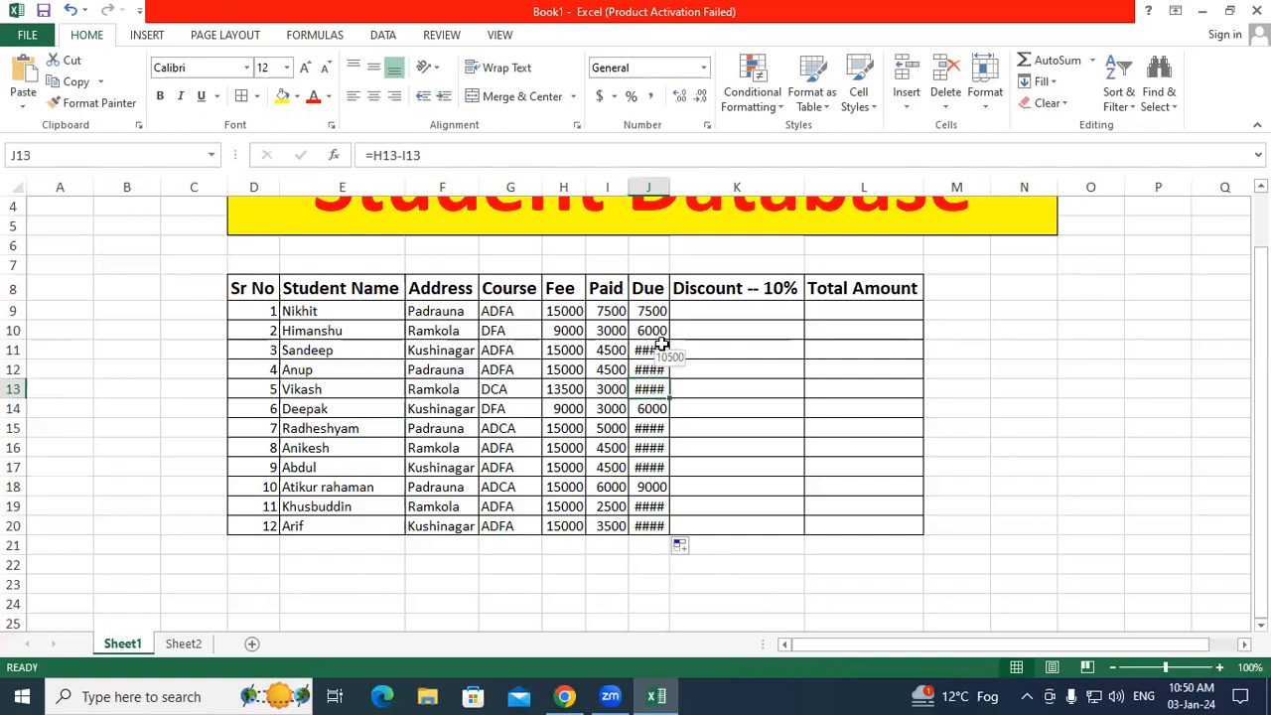
Step: Widen the Due column J so every amount is fully visible
click(655, 182)
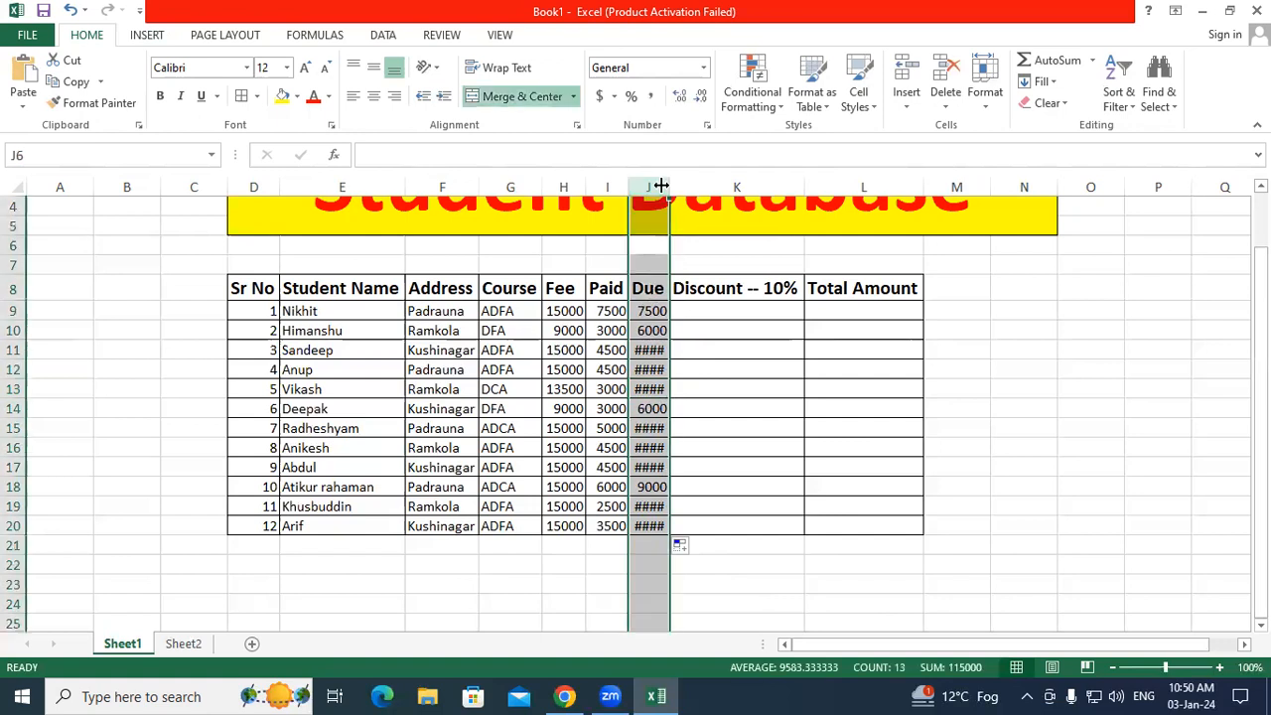
double_click(671, 187)
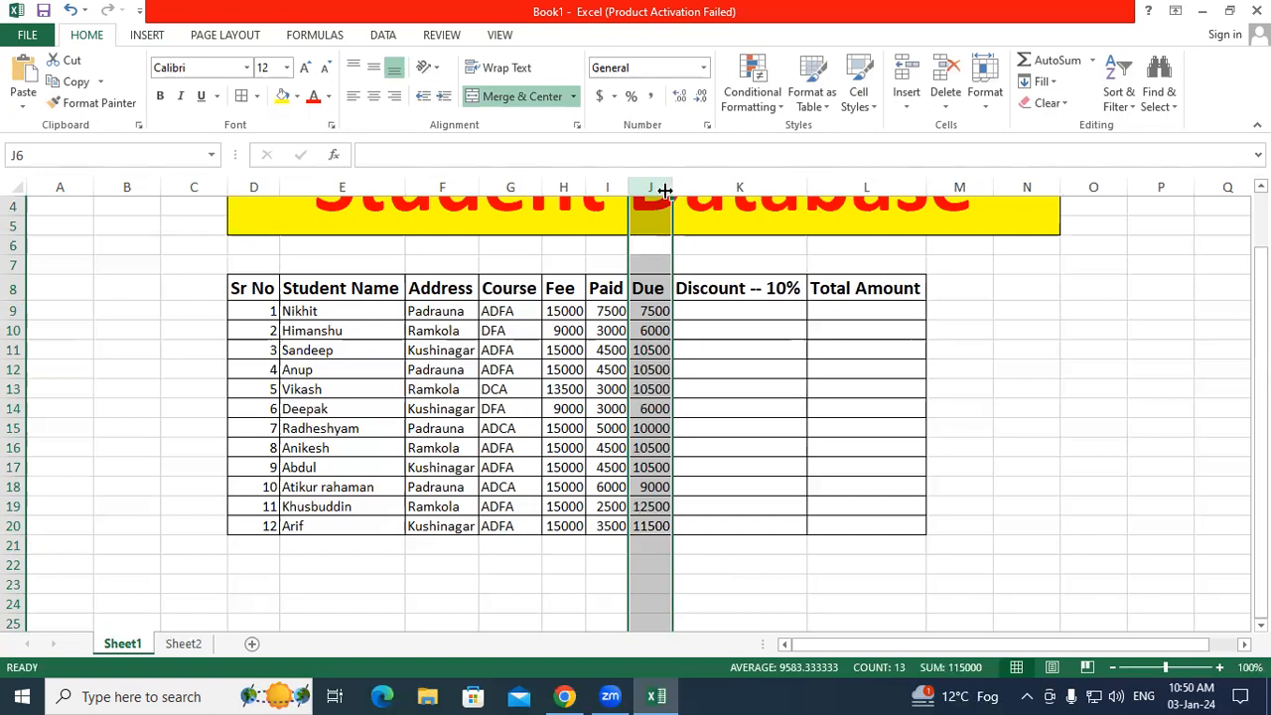
drag(647, 310, 644, 525)
click(730, 443)
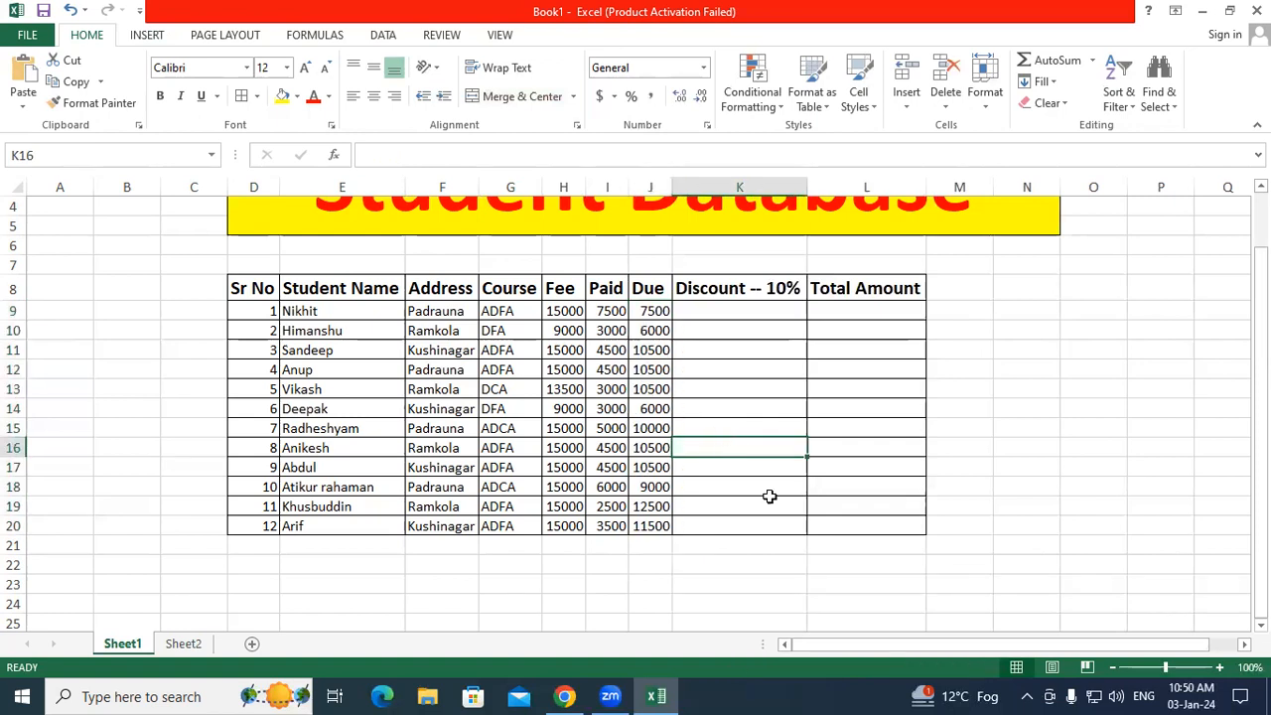
mouse_move(674, 314)
mouse_down()
mouse_move(678, 300)
mouse_move(648, 296)
mouse_move(667, 323)
mouse_move(641, 342)
mouse_move(681, 353)
mouse_move(636, 360)
mouse_move(677, 342)
mouse_move(629, 365)
mouse_move(679, 369)
mouse_move(666, 349)
mouse_up()
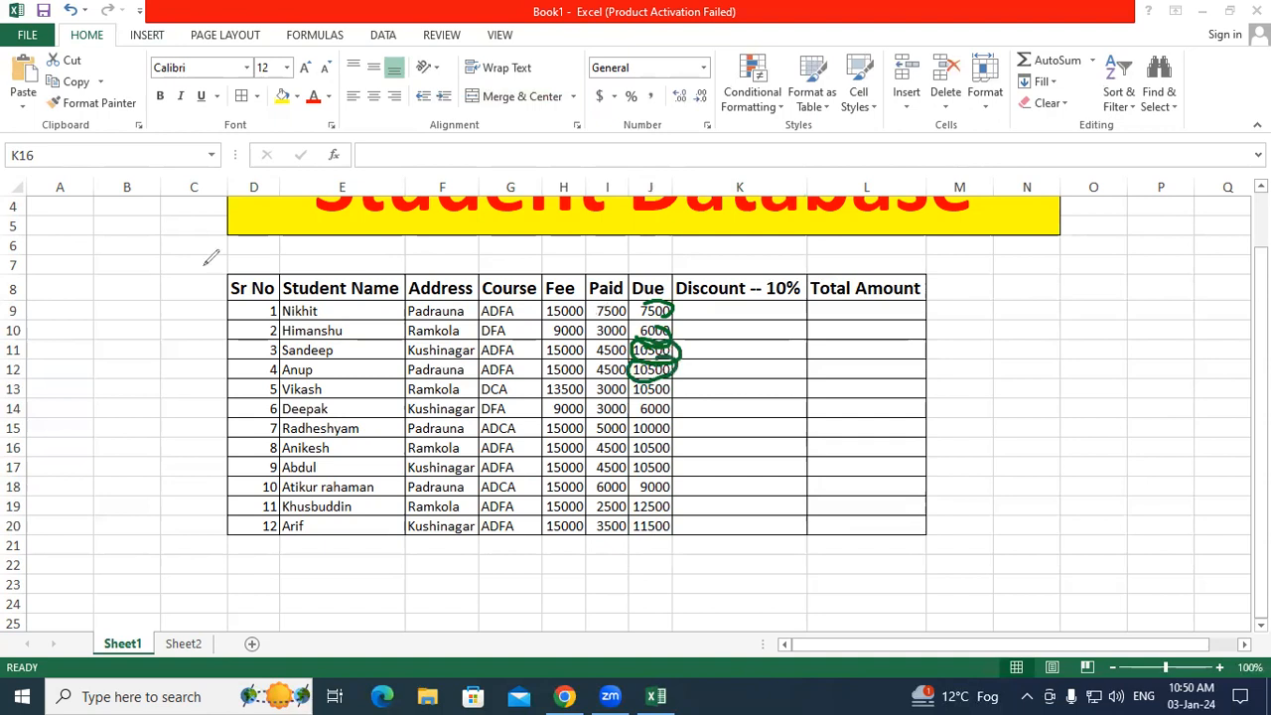
click(82, 453)
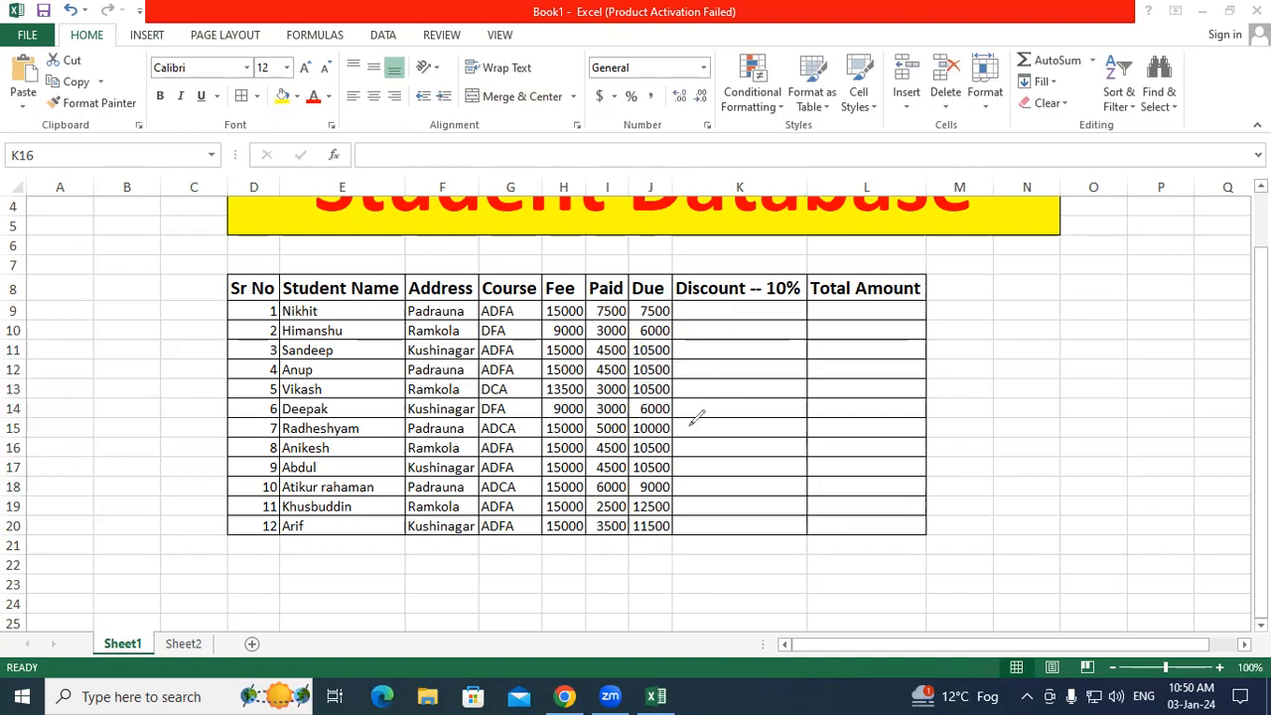
mouse_move(780, 258)
mouse_down()
mouse_move(785, 310)
mouse_move(783, 255)
mouse_move(760, 266)
mouse_up()
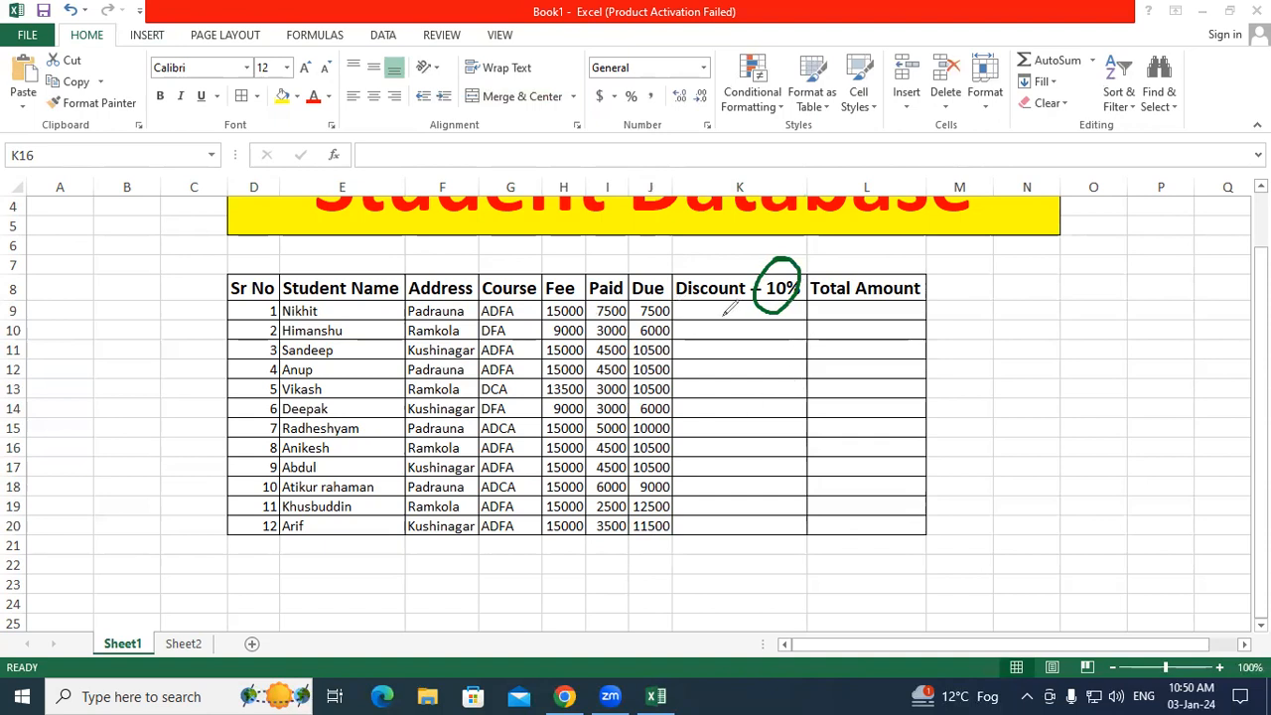
key(Escape)
click(753, 312)
Step: Enter the discount formula =J9*10/100 in K9
key(BackSpace)
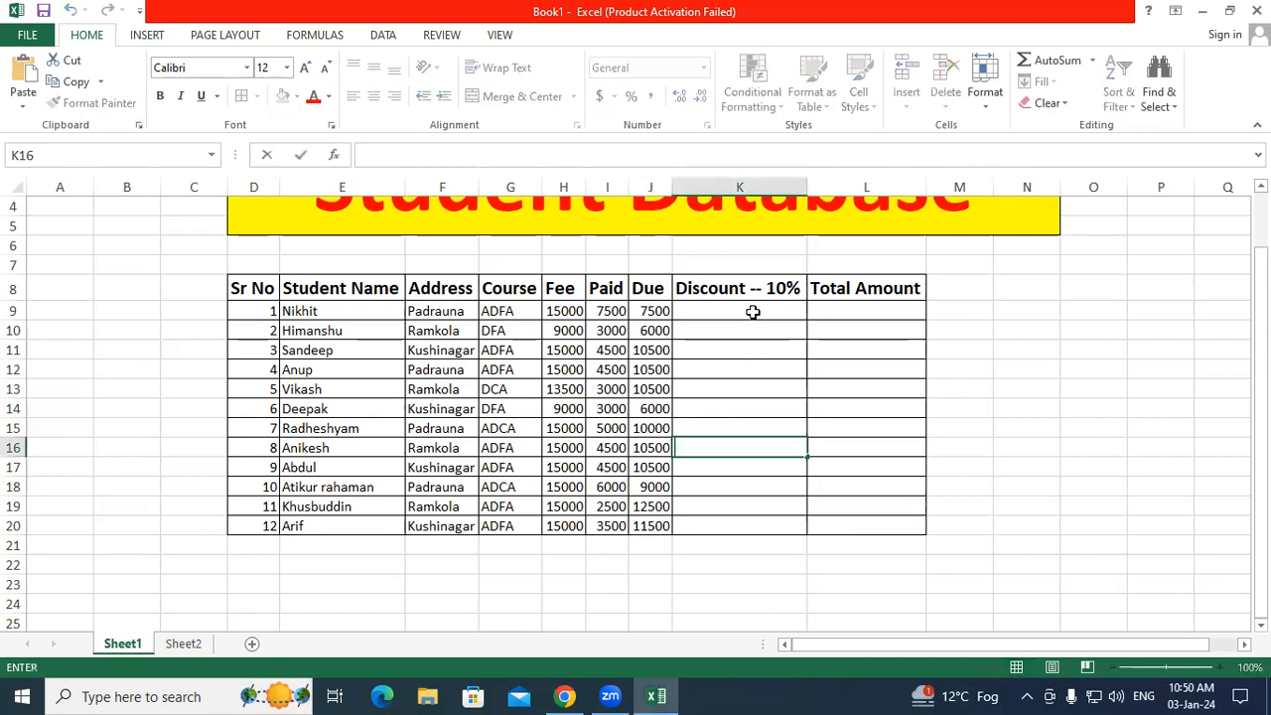
click(741, 306)
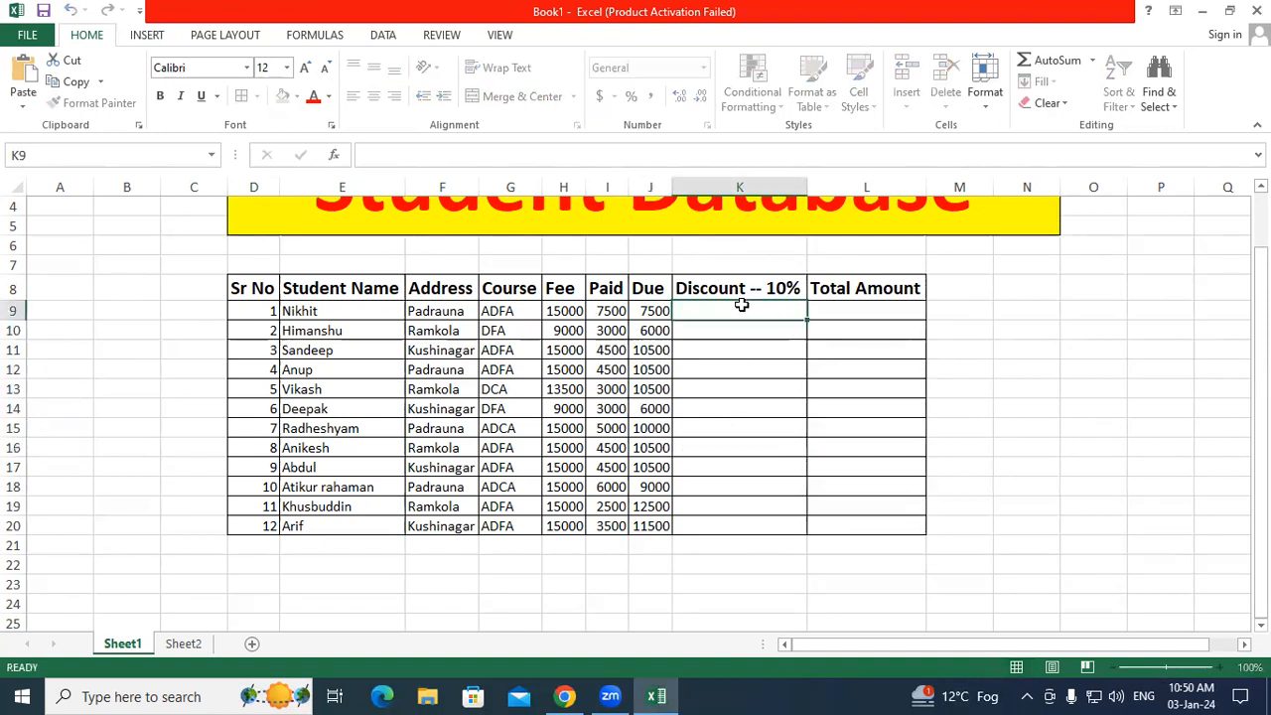
text(=)
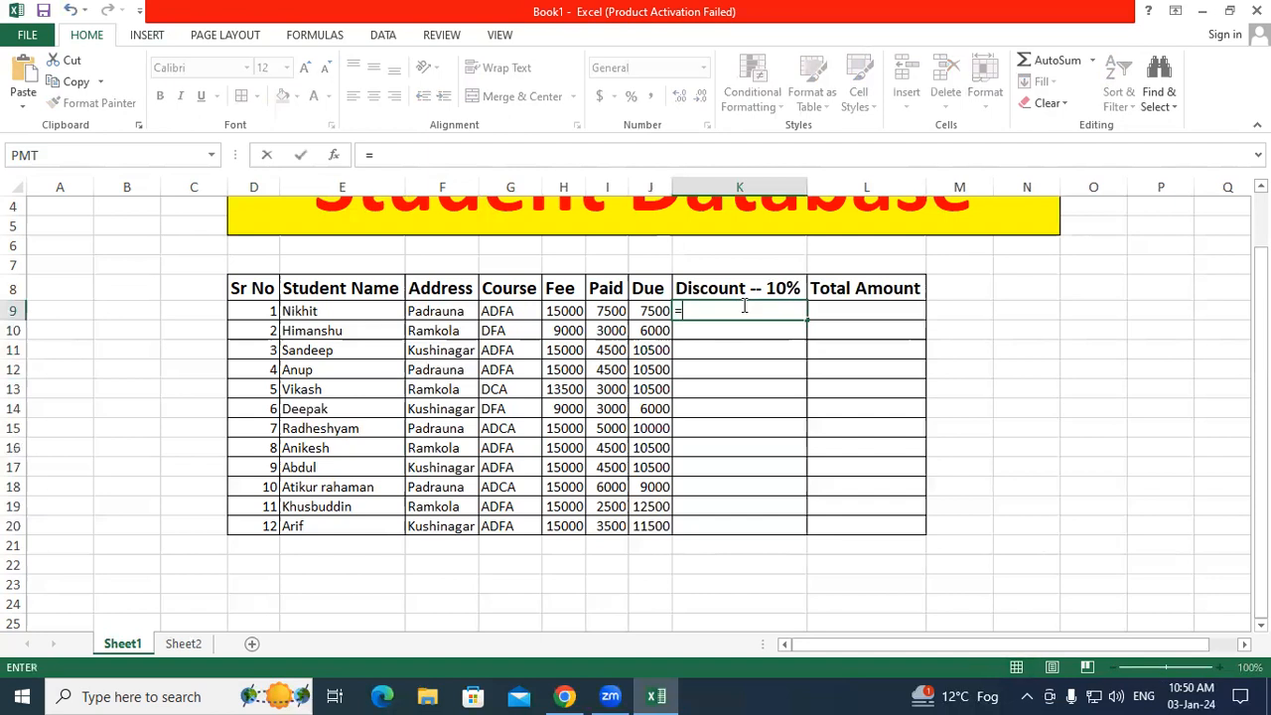
click(651, 310)
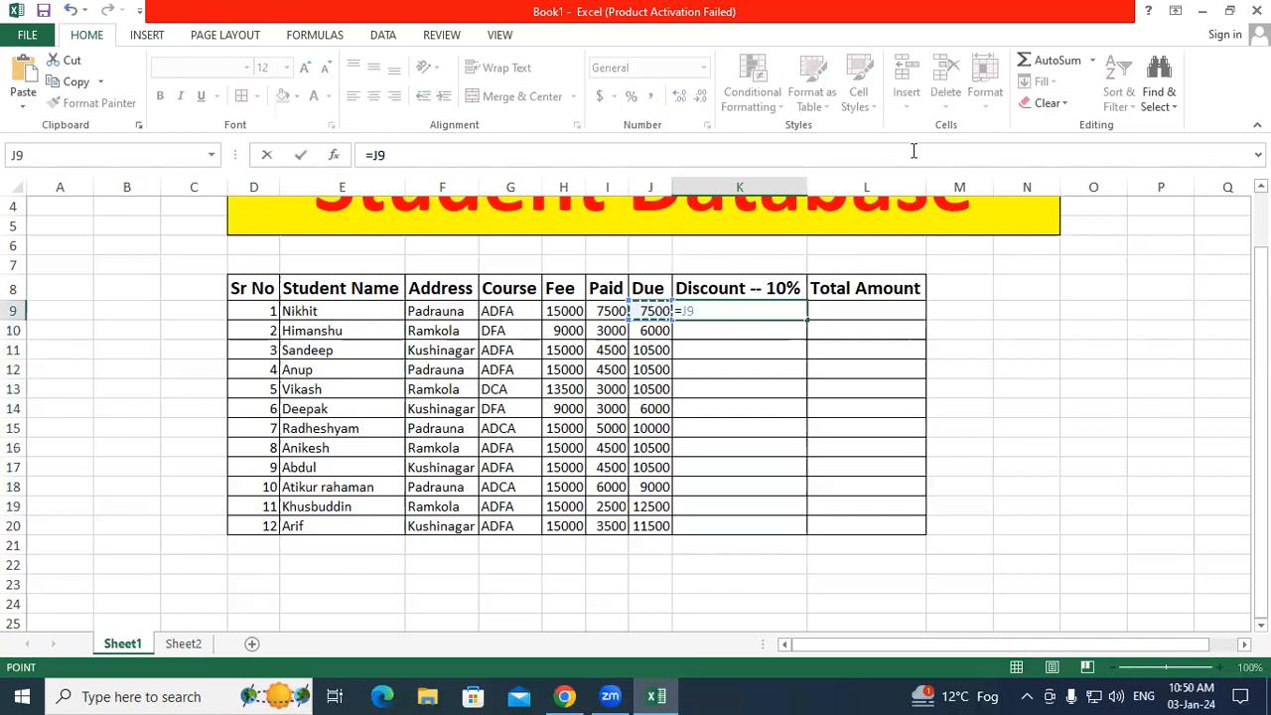
text(*10/100)
key(Return)
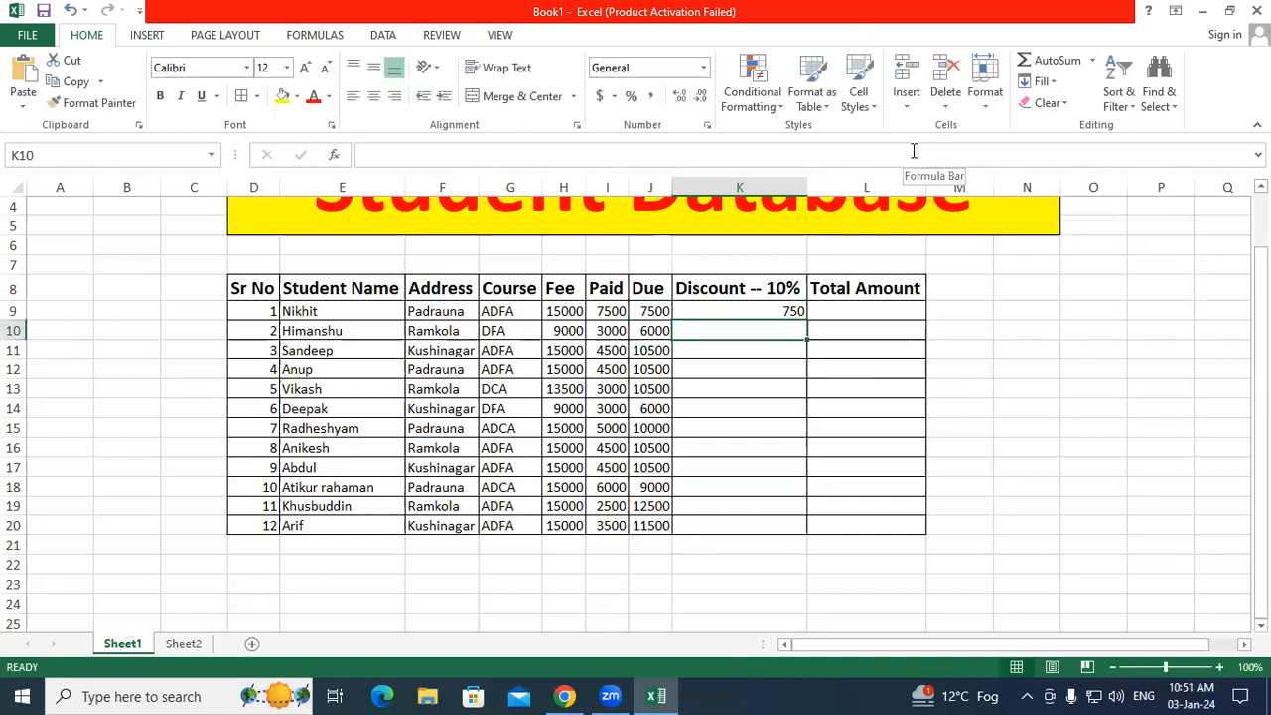
Step: Copy the discount formula to K20, then delete K9:K20 and select K16
click(793, 311)
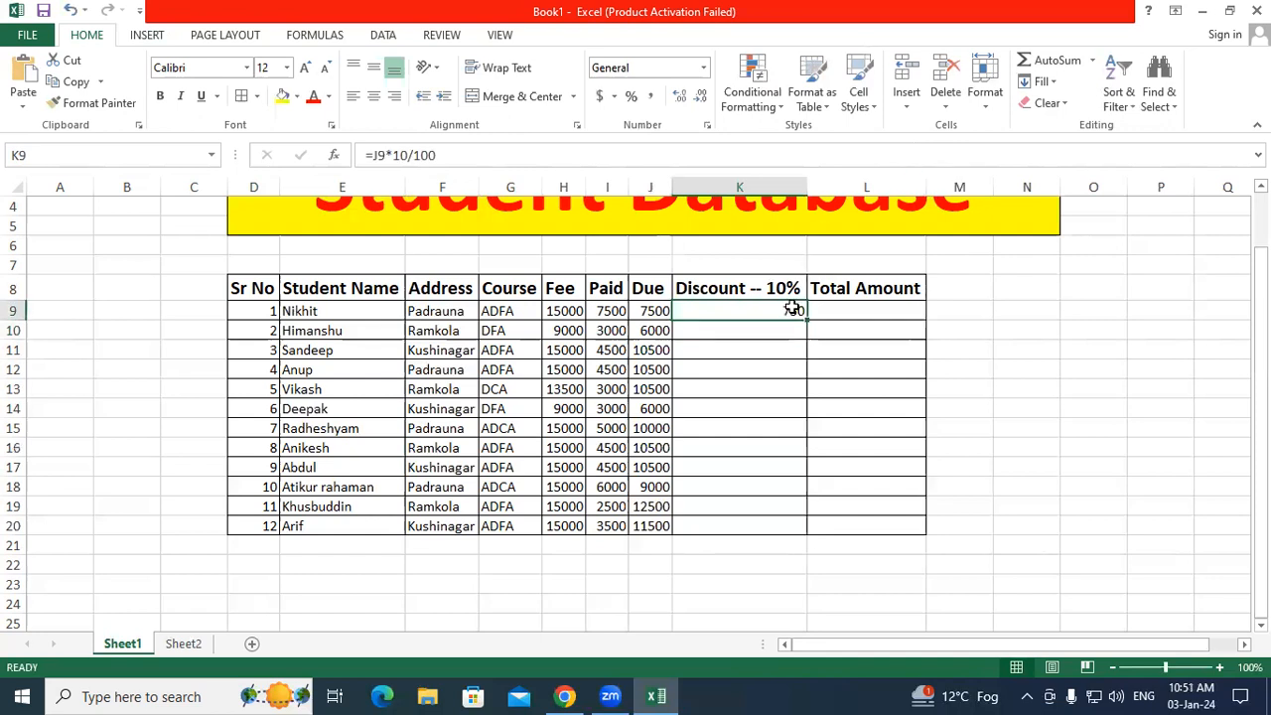
drag(807, 318, 828, 511)
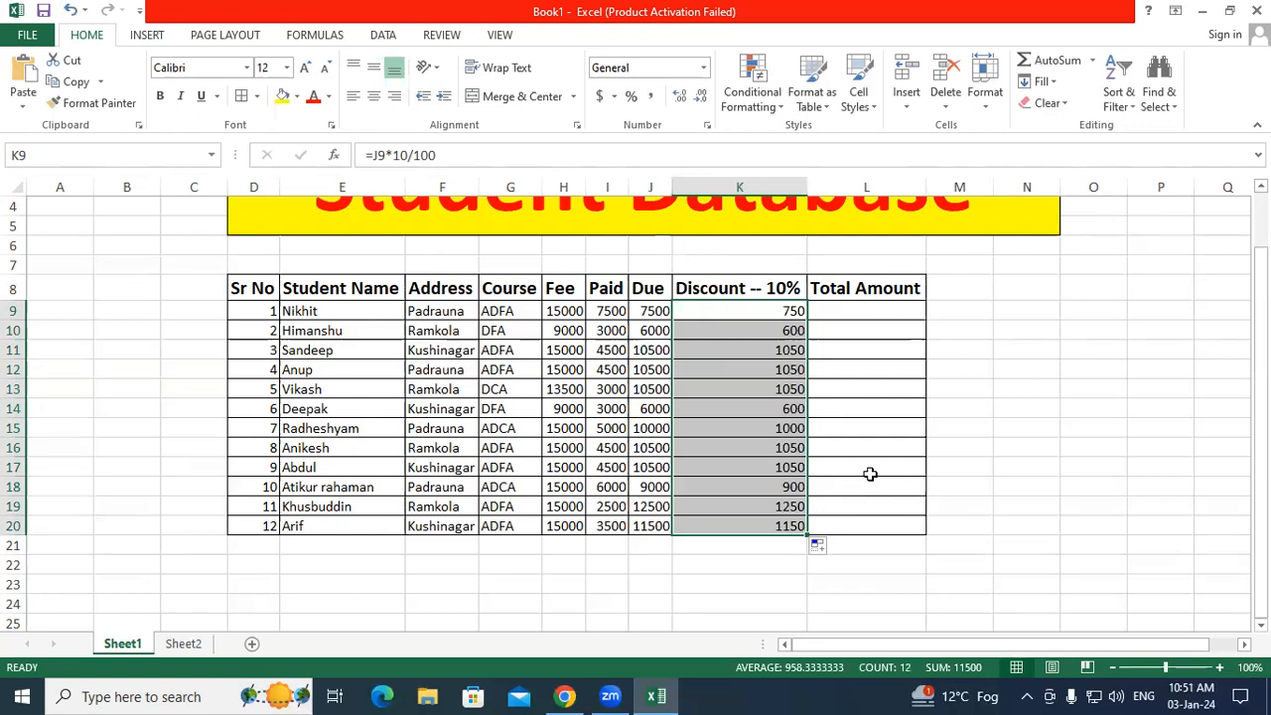
key(Delete)
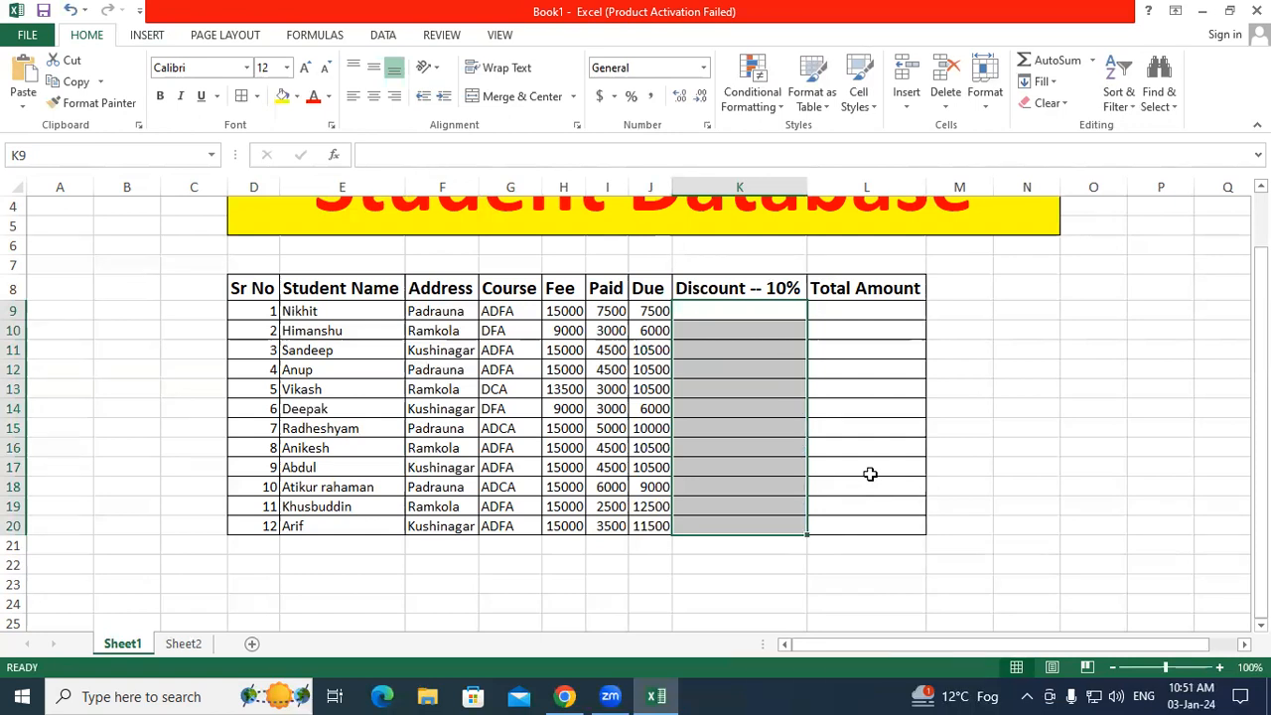
click(721, 447)
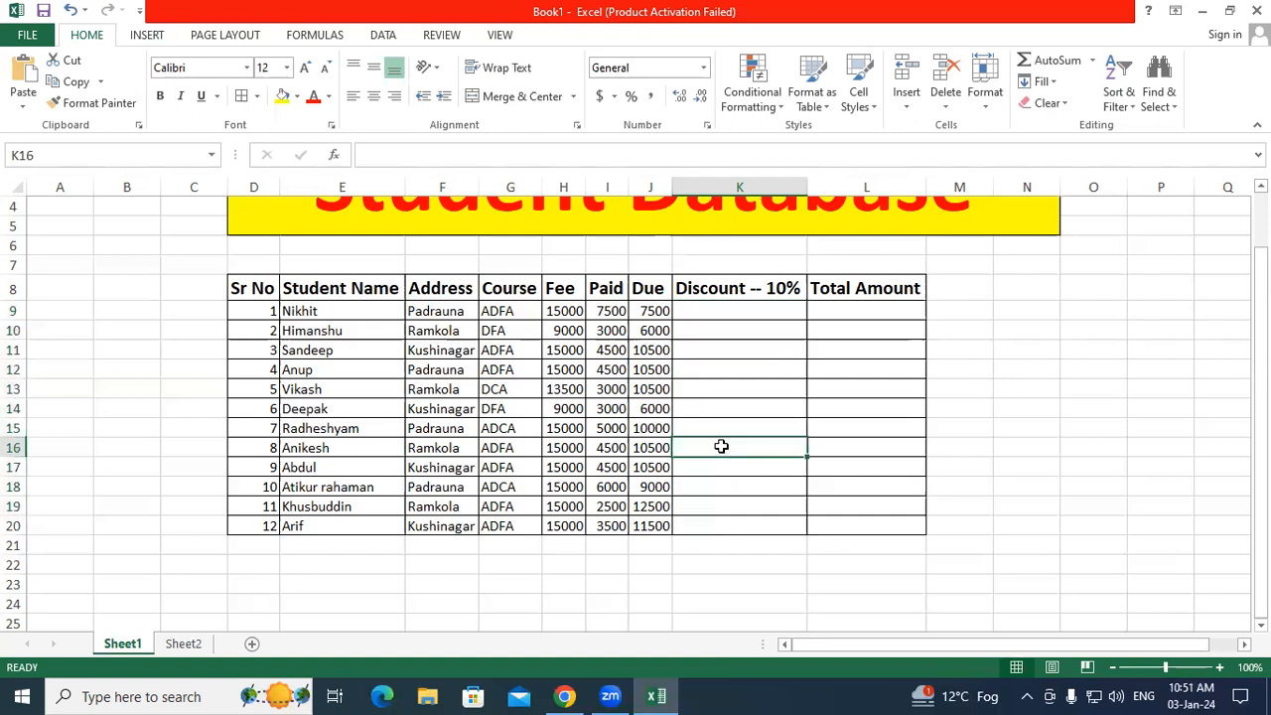
Step: Enter the discount formula =J16*10% in K16, correcting a typo along the way
text(=)
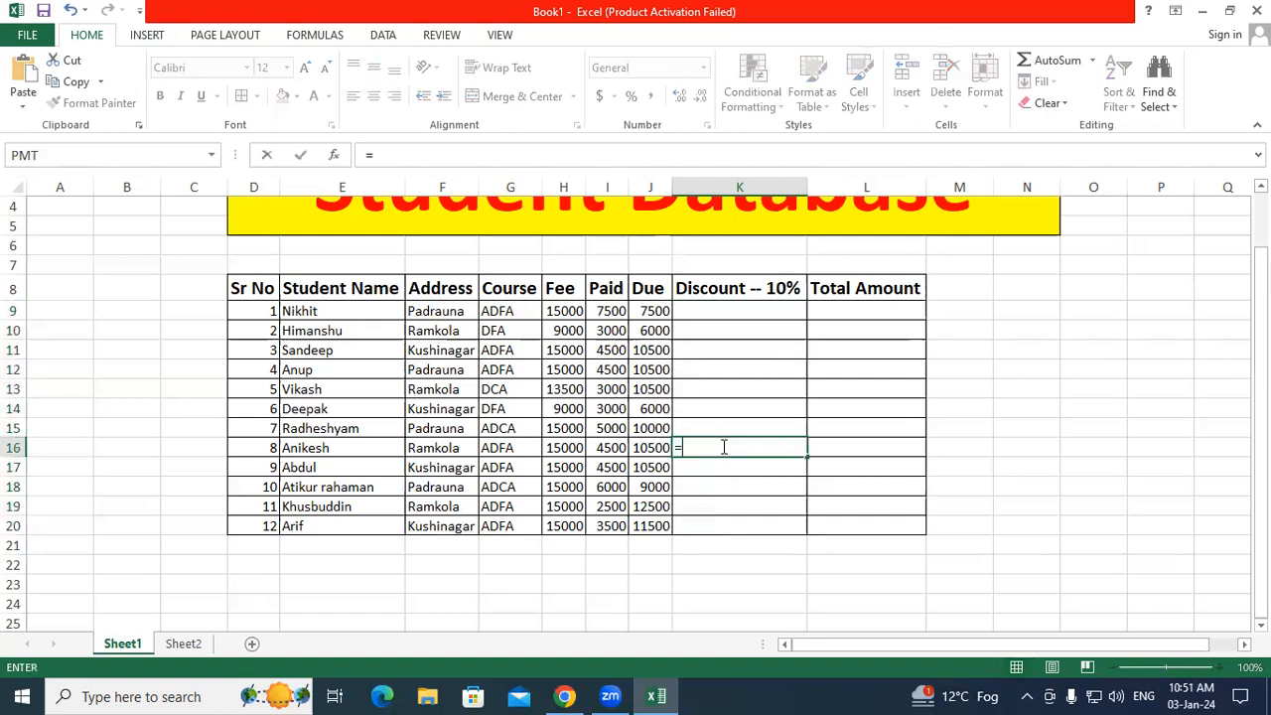
click(655, 448)
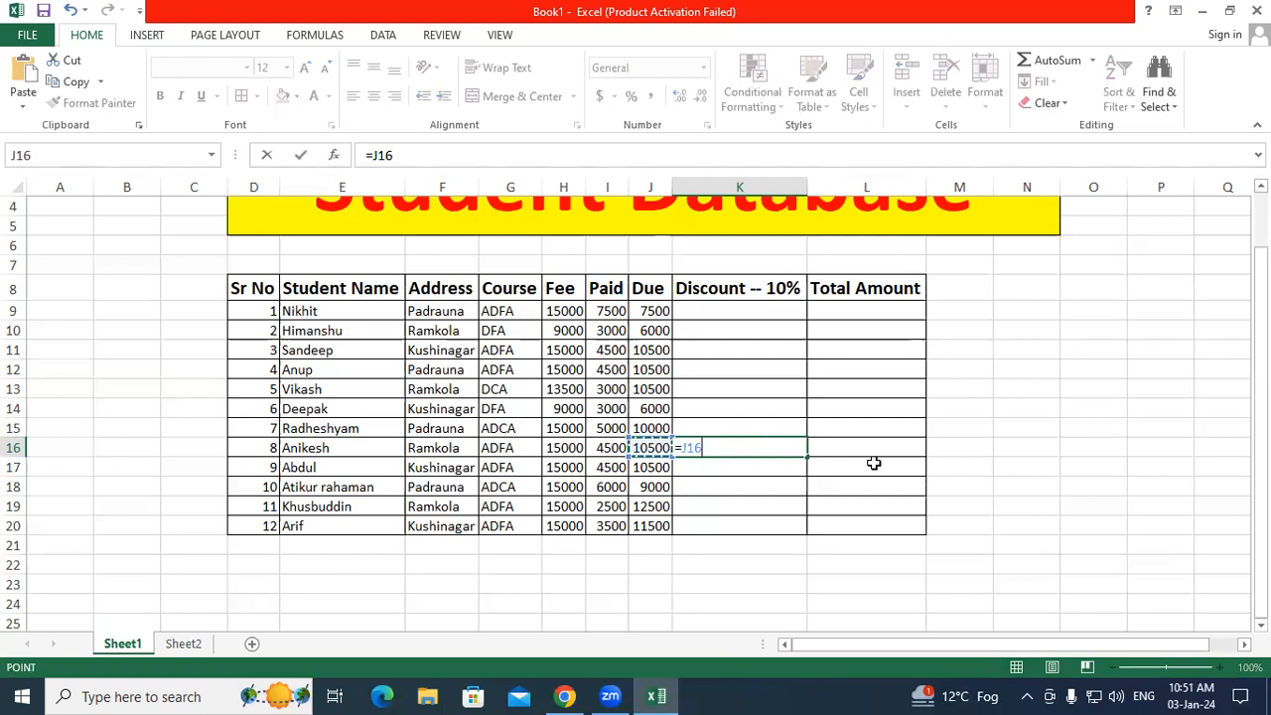
text(*10/)
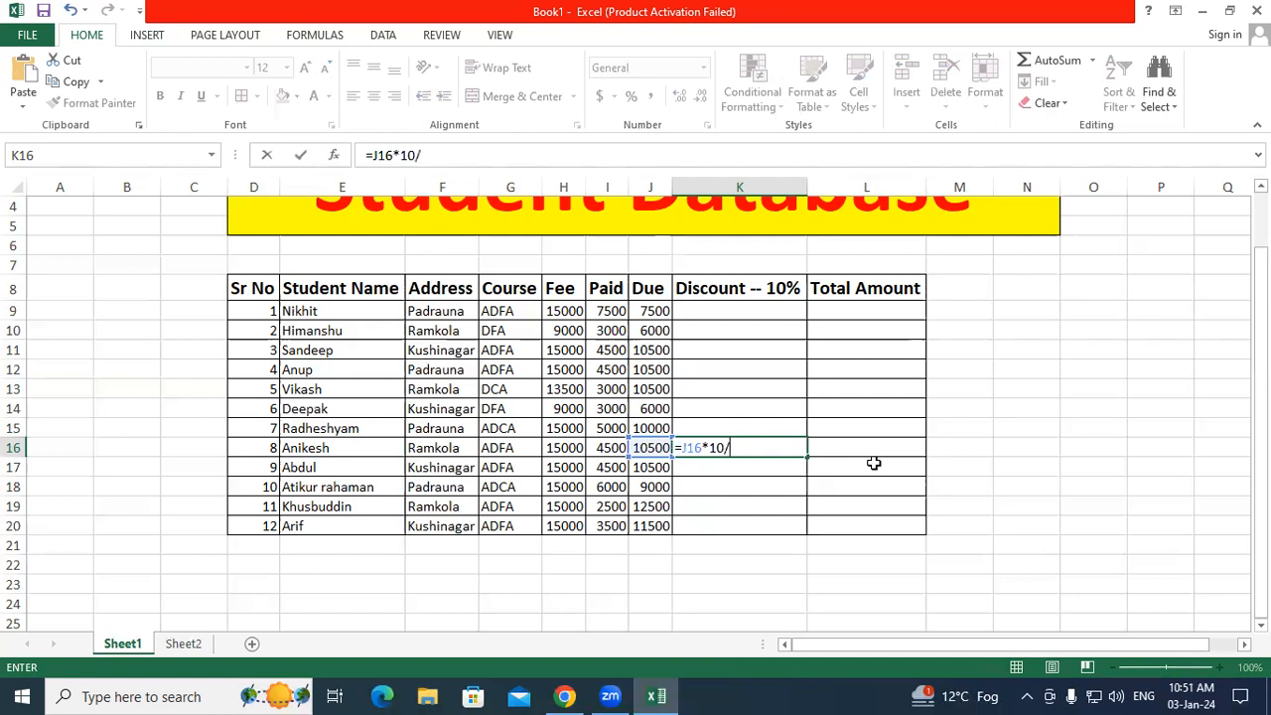
text(100=)
key(BackSpace)
key(BackSpace)
key(BackSpace)
key(BackSpace)
key(BackSpace)
text(%)
key(Return)
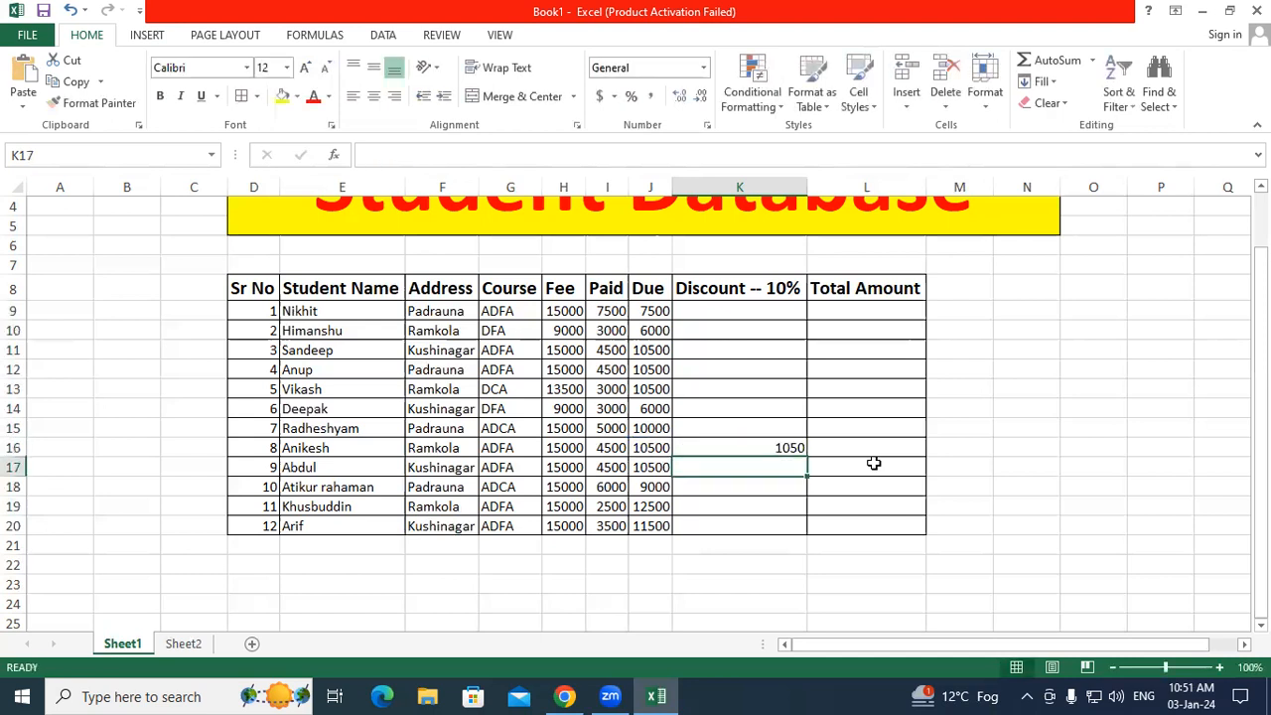
Step: Copy K16's discount formula up to K9 and down to K20
click(801, 449)
drag(807, 459, 807, 312)
click(792, 445)
drag(808, 459, 810, 529)
click(845, 501)
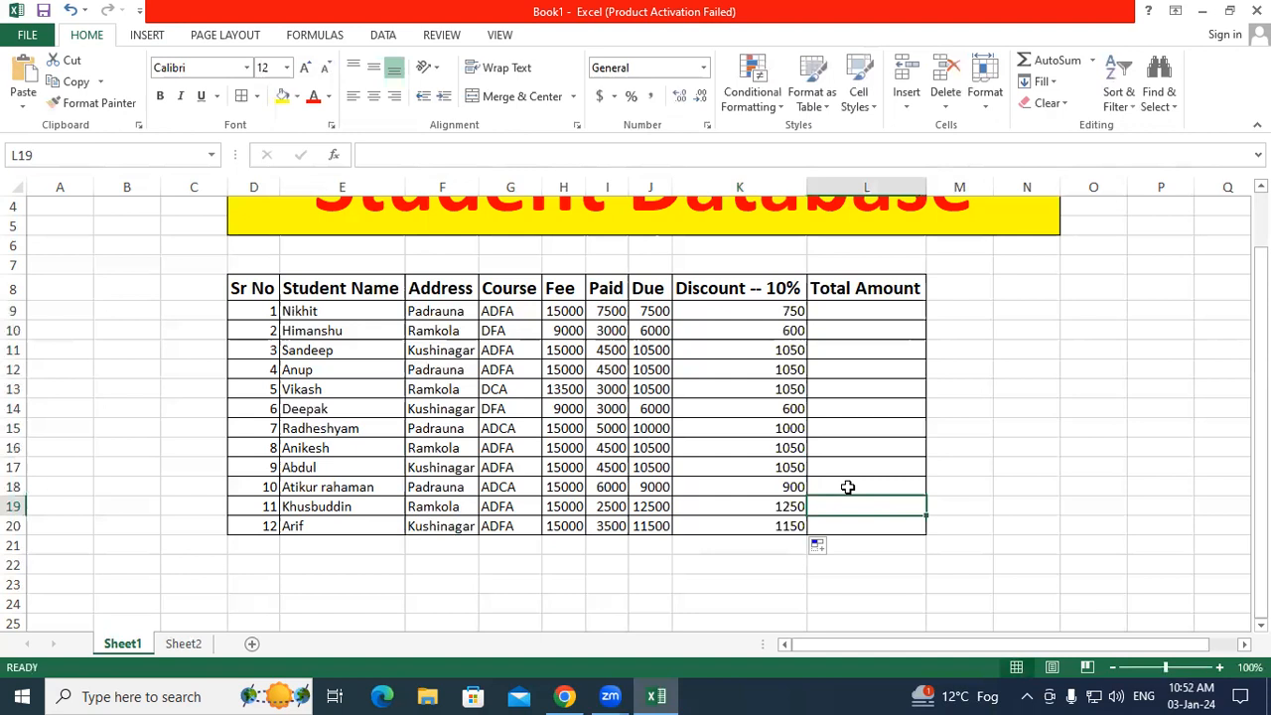
click(829, 392)
key(Up)
key(Up)
key(Up)
key(Up)
click(840, 370)
click(870, 428)
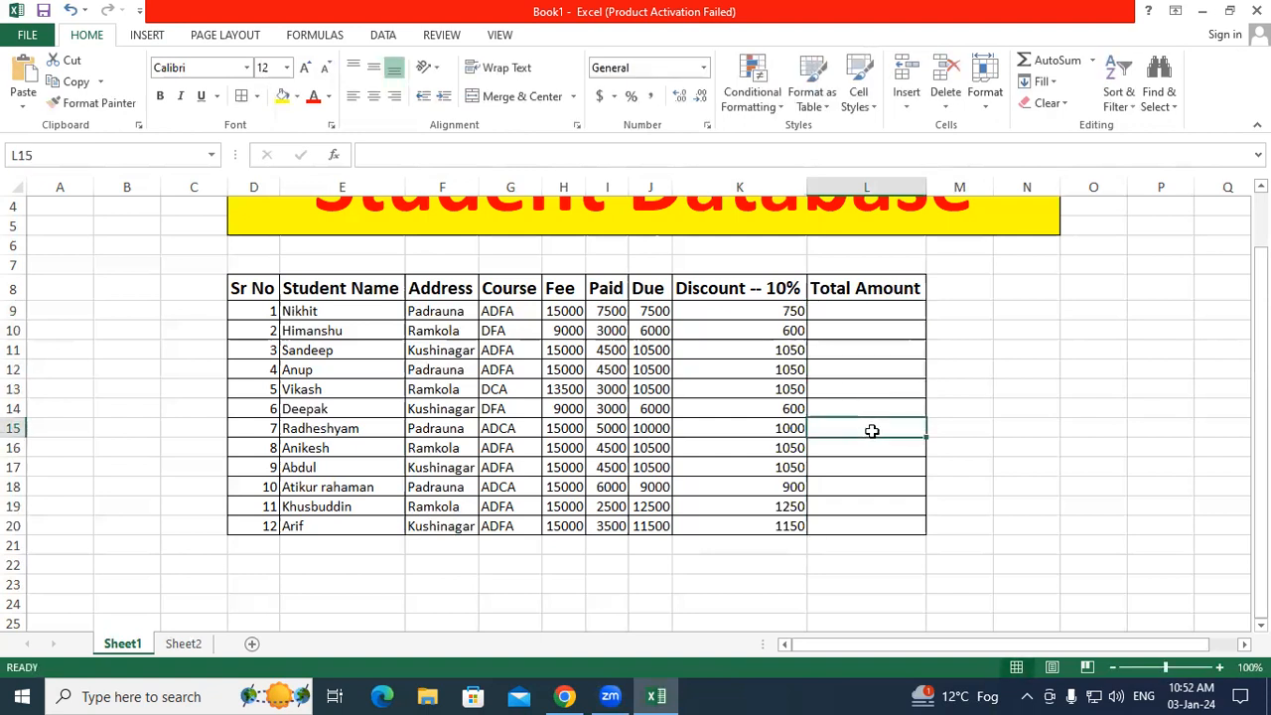
drag(758, 315, 770, 516)
click(761, 428)
drag(807, 437, 809, 533)
click(825, 547)
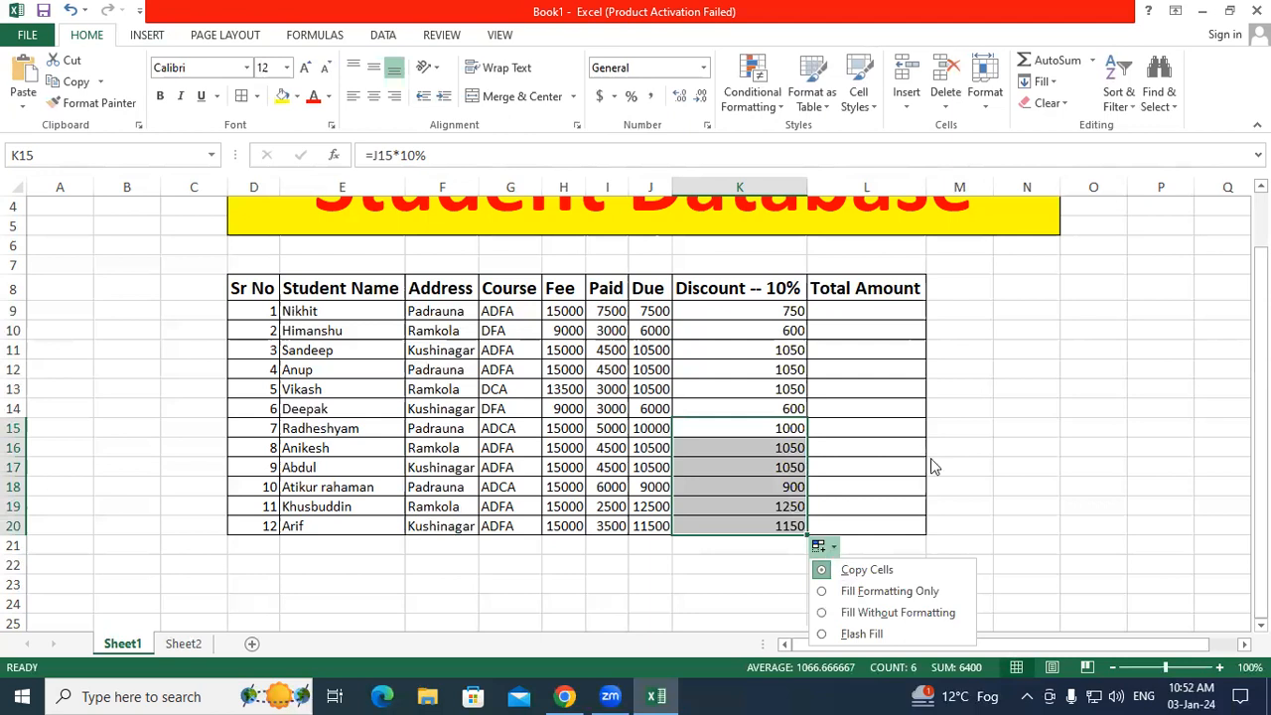
click(1046, 86)
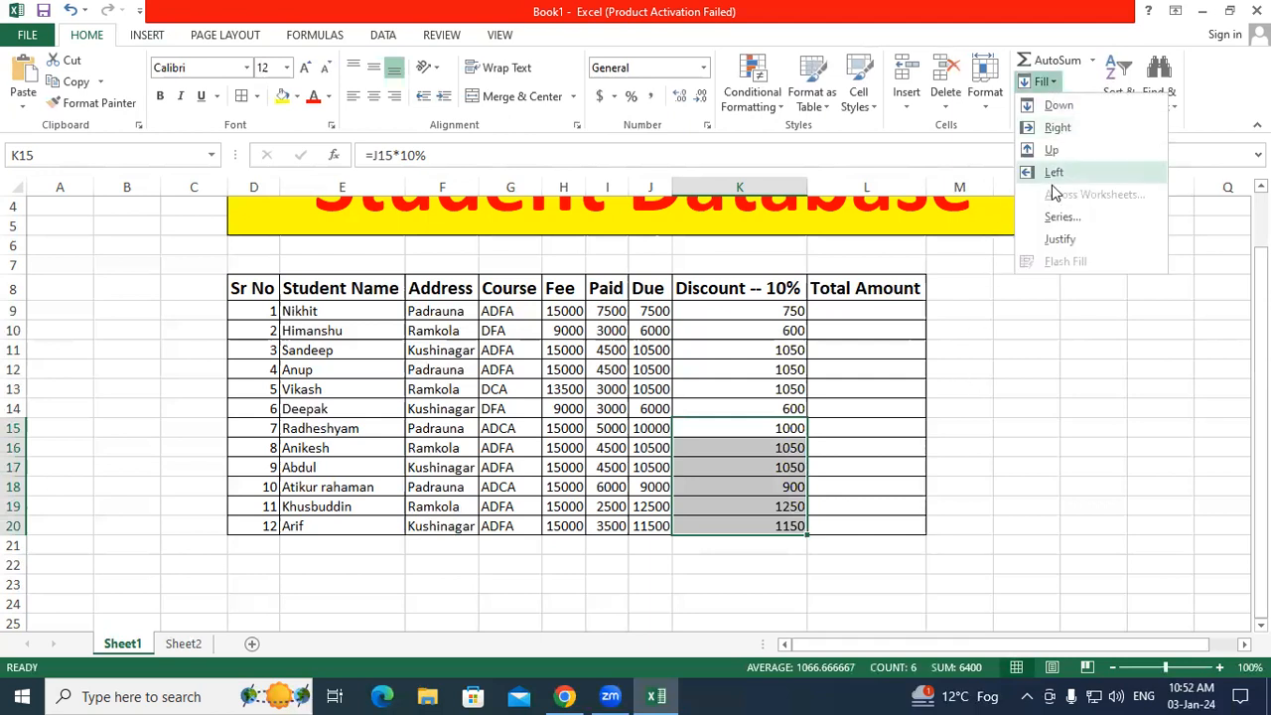
click(1060, 218)
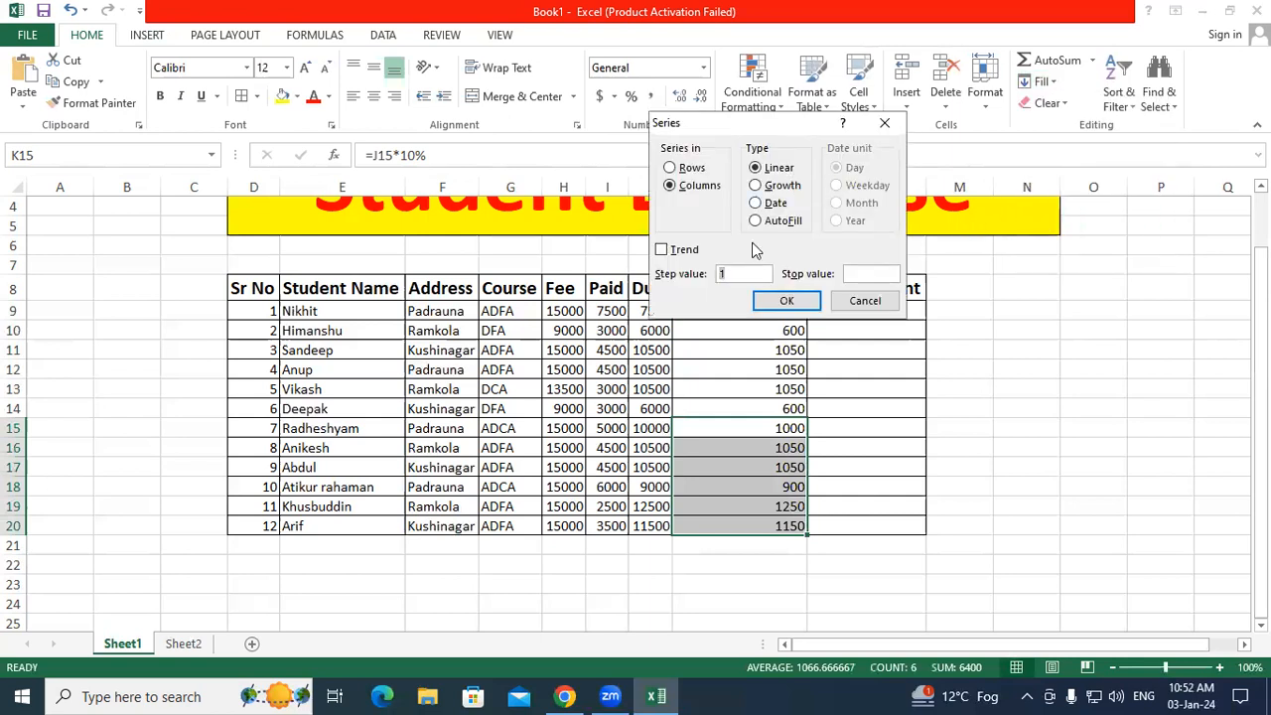
click(883, 124)
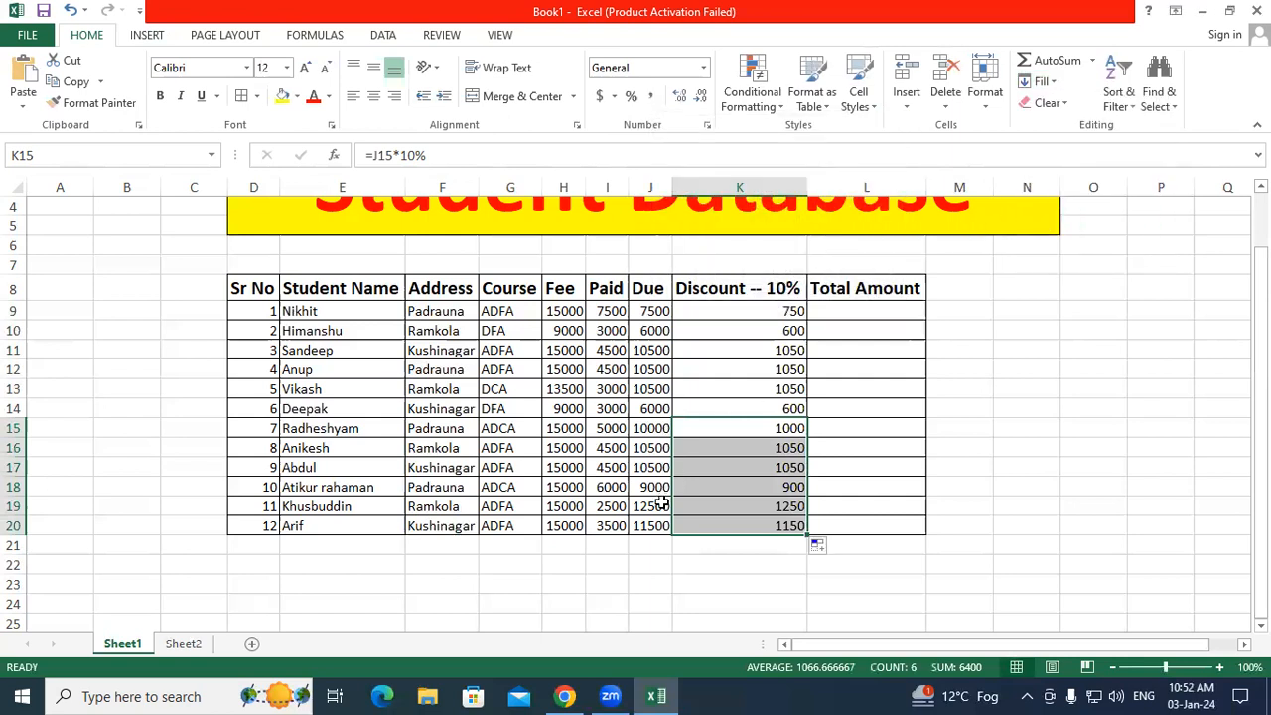
click(820, 546)
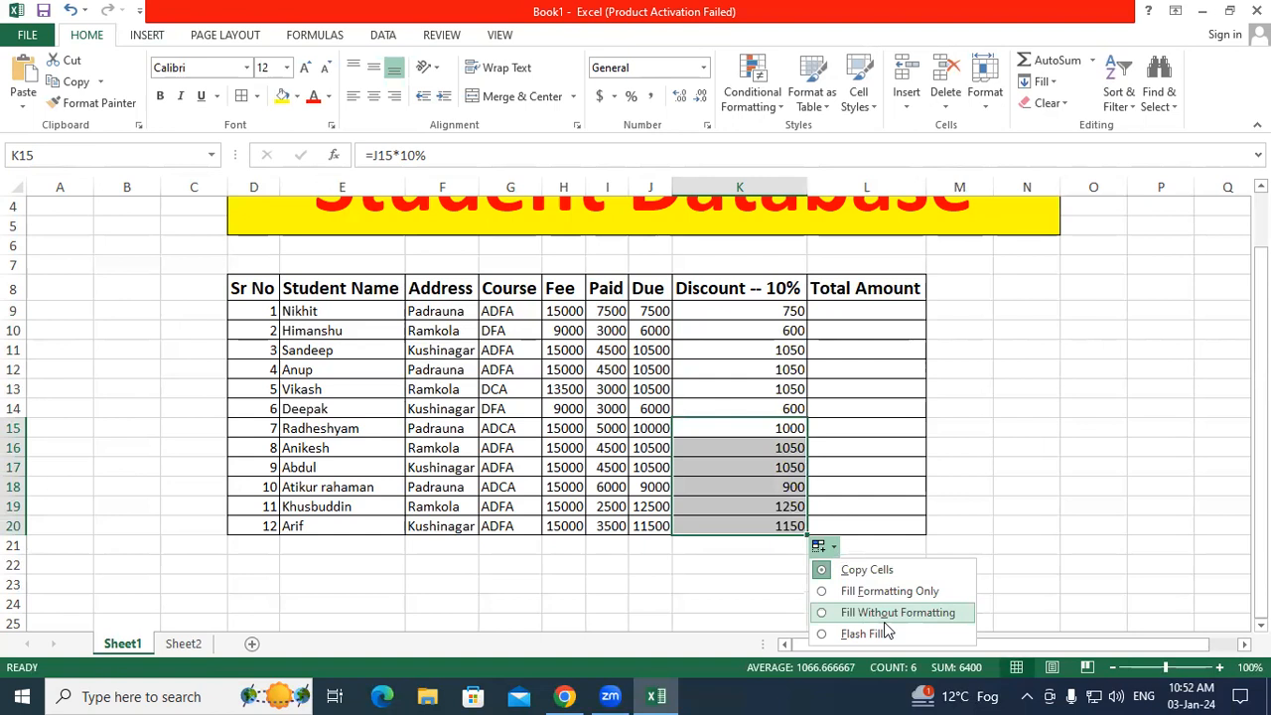
click(858, 479)
click(866, 310)
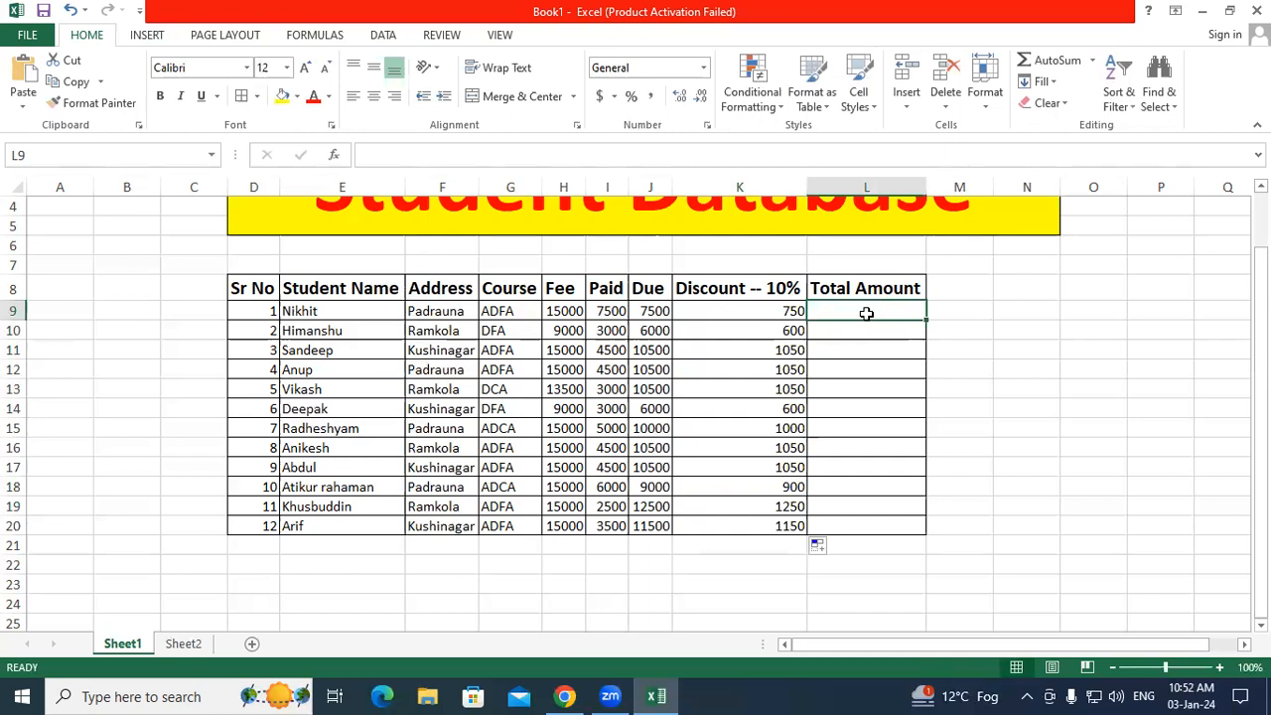
Step: Enter =J9-K9 in L9 and copy it down to L20 for all twelve totals
text(=)
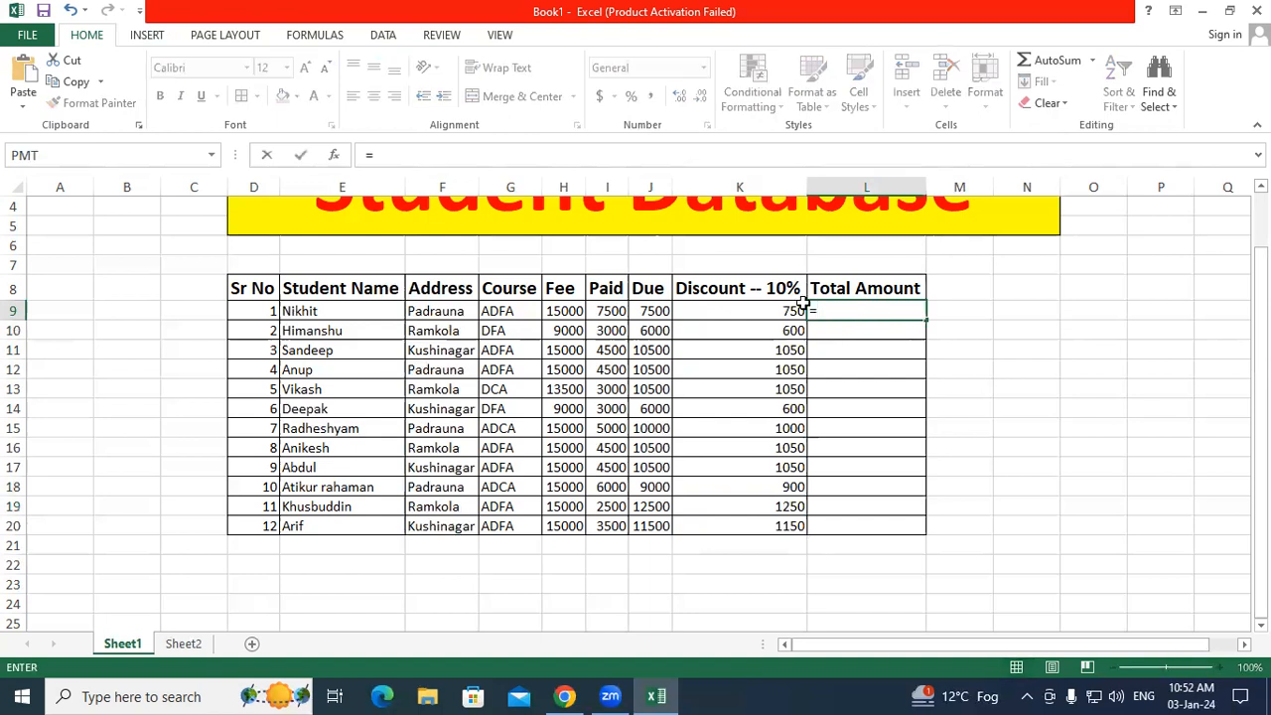
click(658, 311)
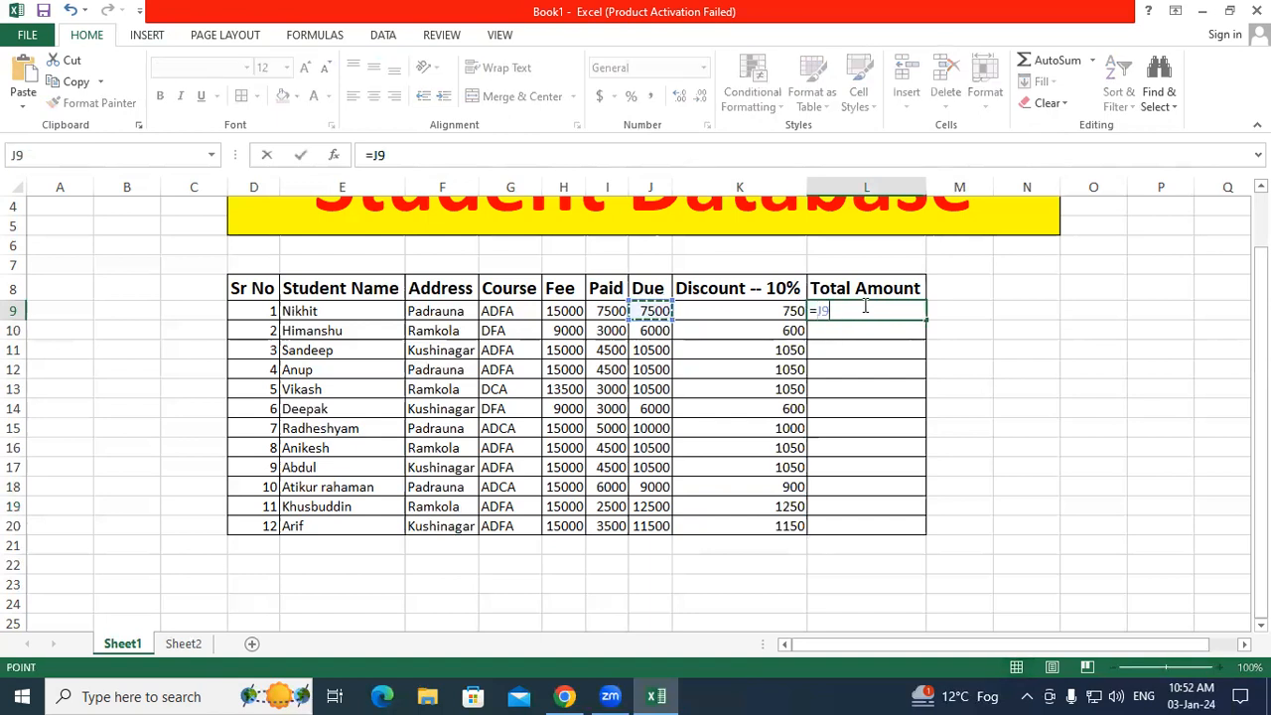
text(-)
click(735, 310)
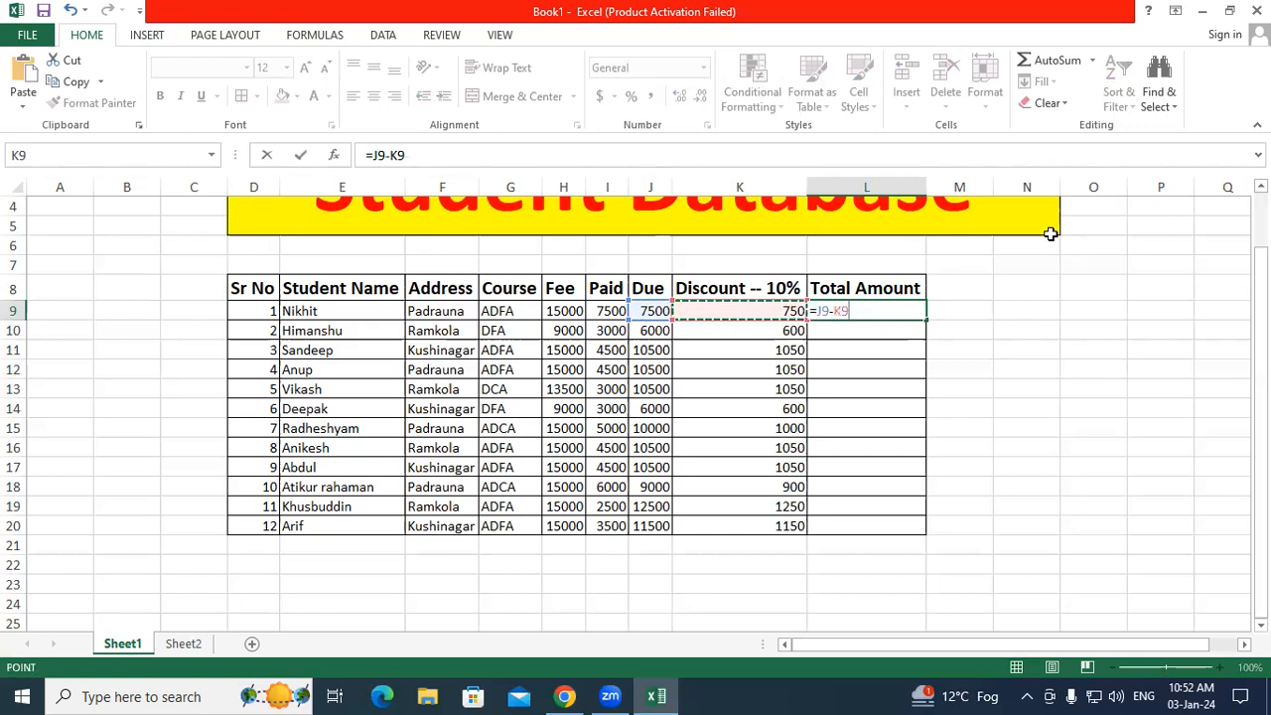
key(ctrl+Return)
drag(923, 315, 925, 531)
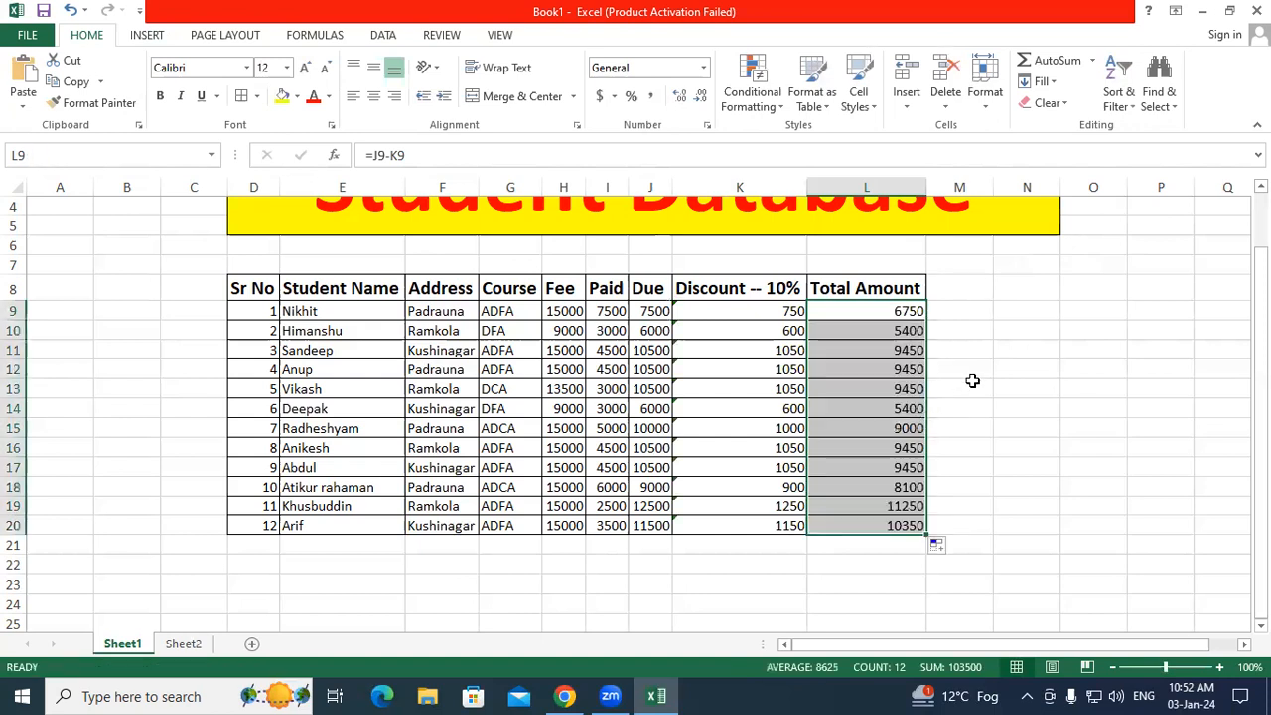
click(969, 385)
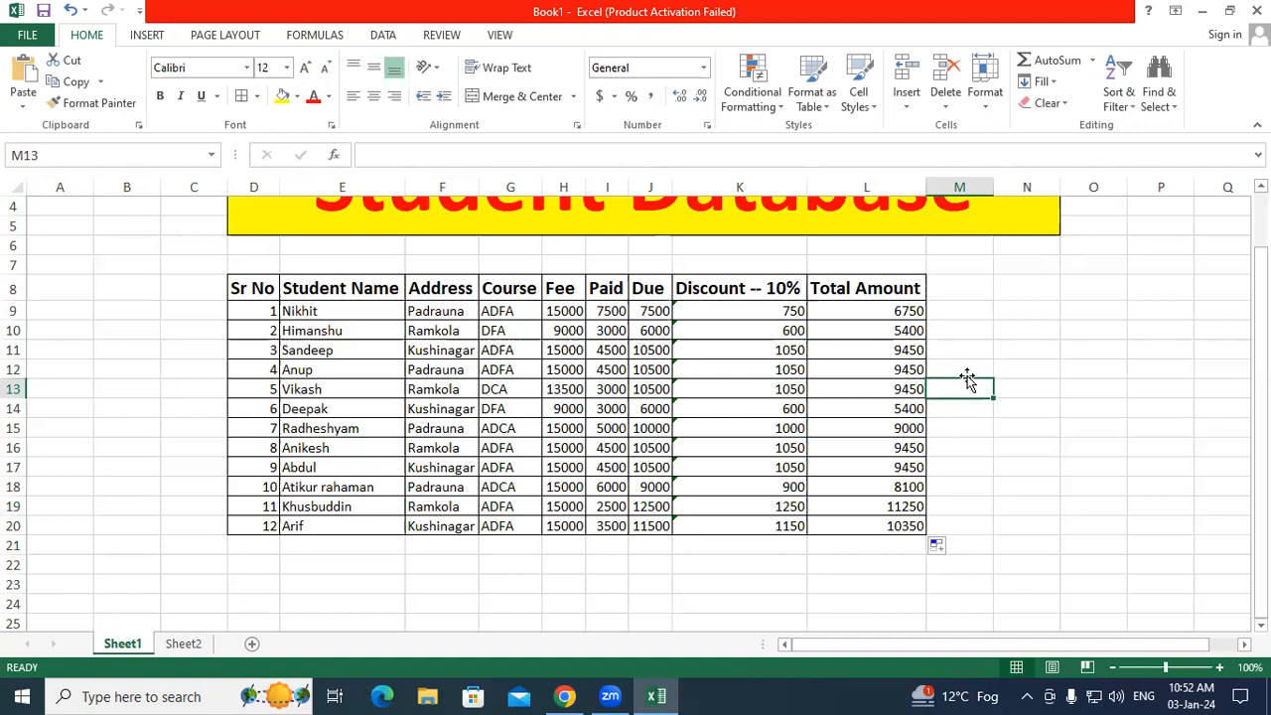
Step: Choose Ignore Error on the inconsistent-formula warning beside J9
drag(709, 316, 712, 523)
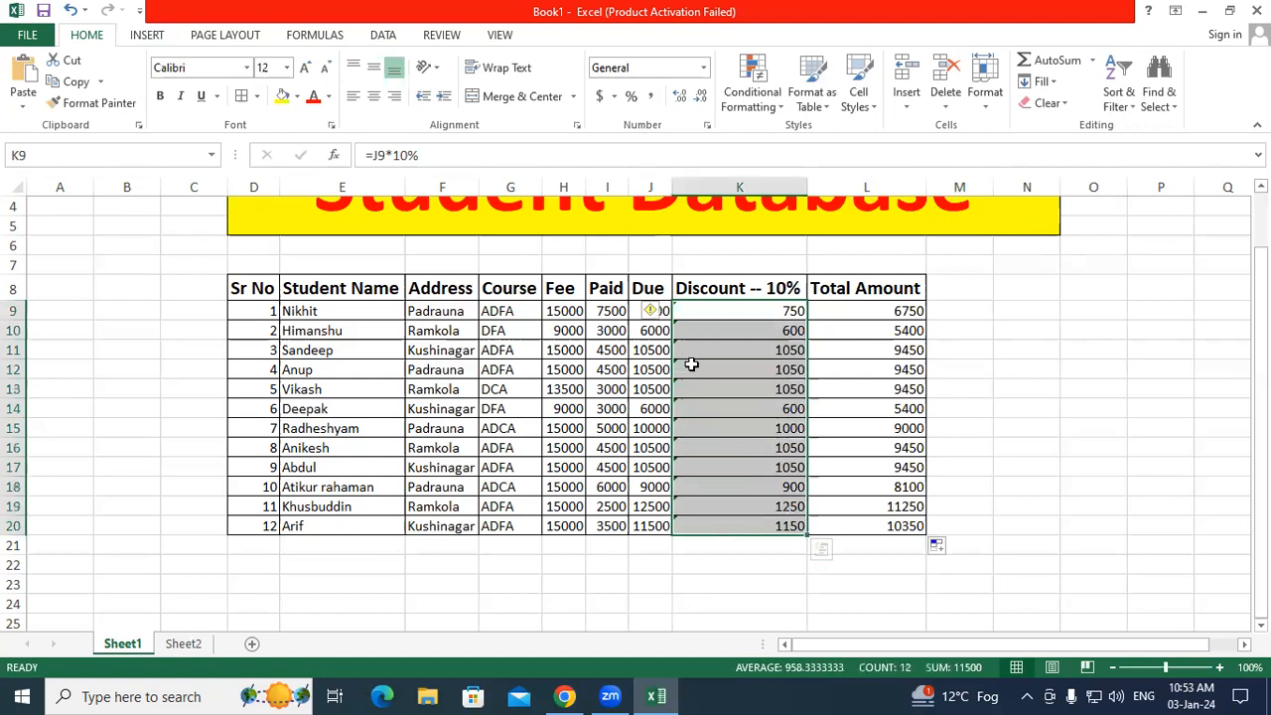
click(656, 316)
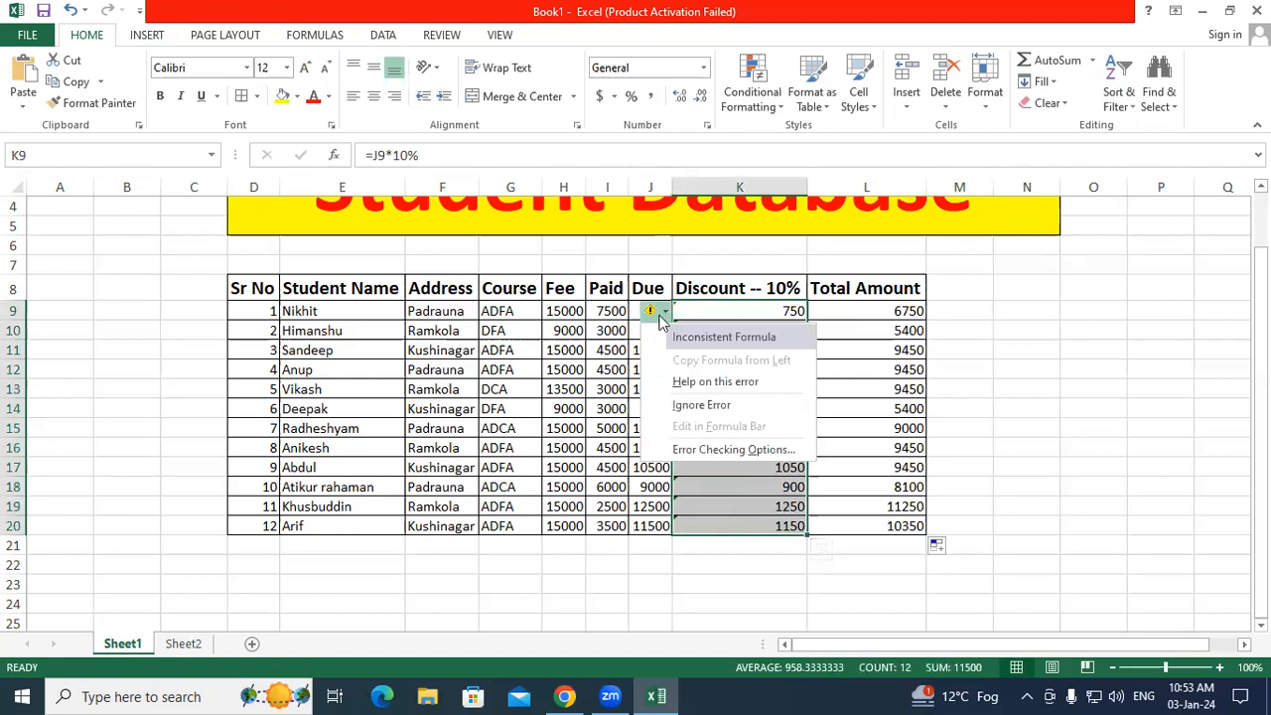
click(704, 401)
click(858, 389)
click(972, 364)
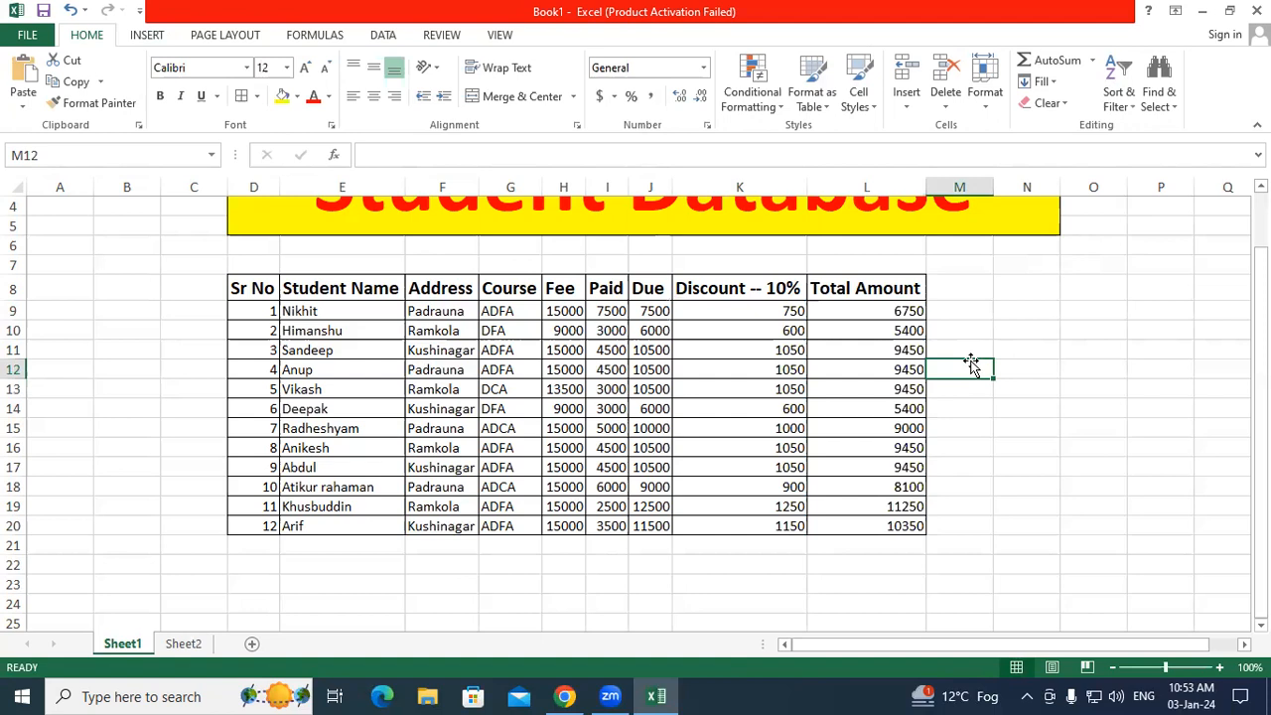
Step: Select the whole table from the Sr No header down, then deselect it
mouse_move(266, 288)
mouse_down()
mouse_move(800, 525)
mouse_move(919, 526)
mouse_up()
scroll(1011, 491, up, 1)
click(1011, 491)
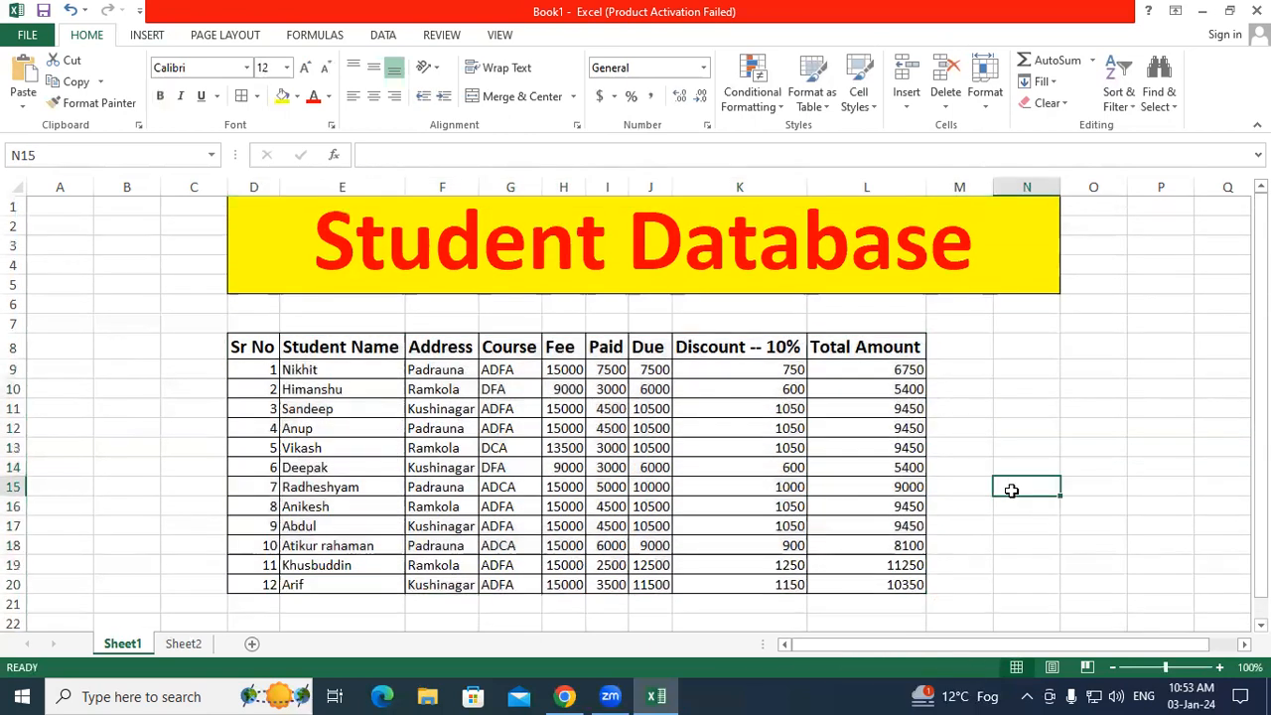